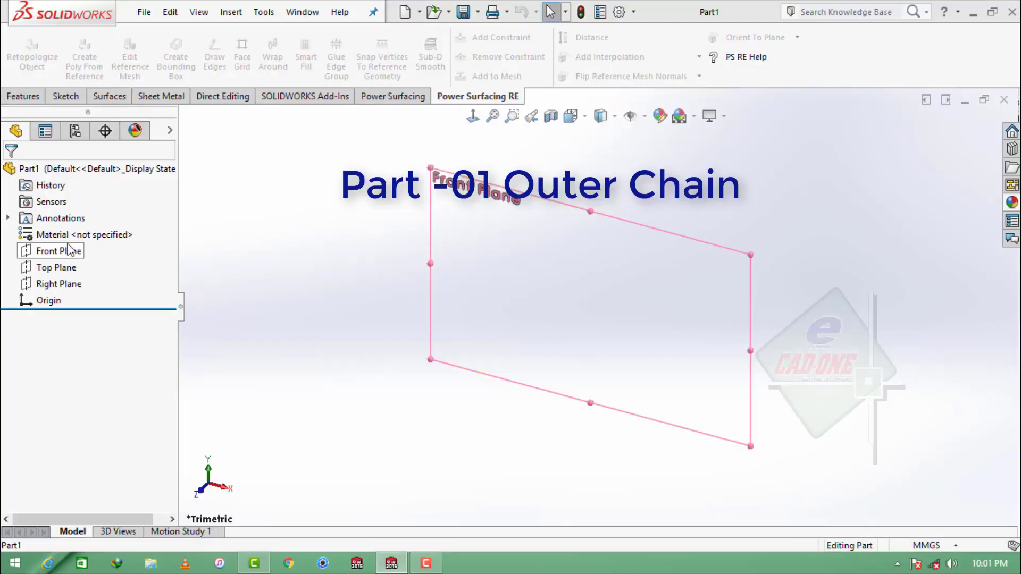
Start a sketch on the Front Plane and draw a vertical centerline through the origin.
left_click(71, 250)
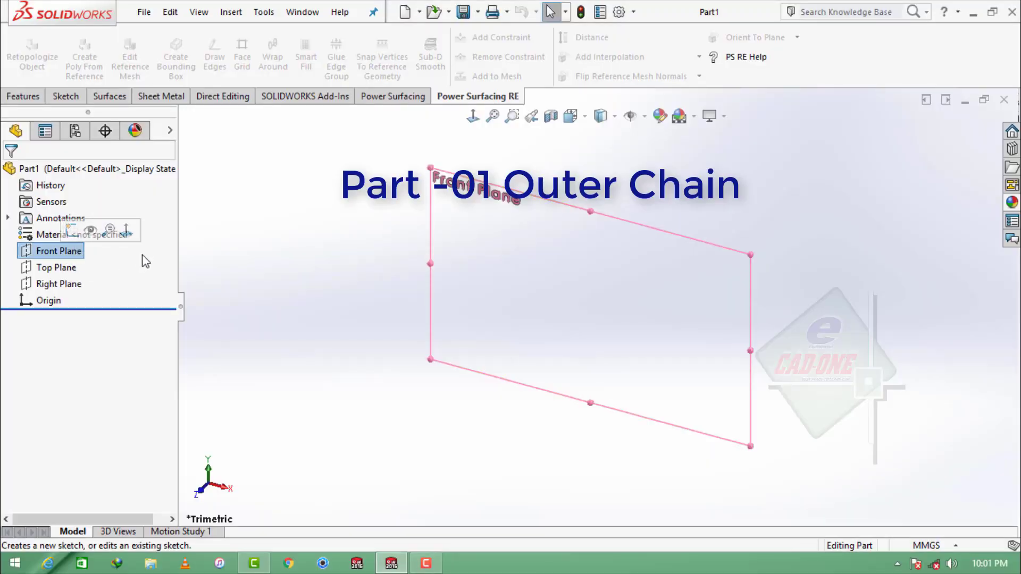
left_click(84, 235)
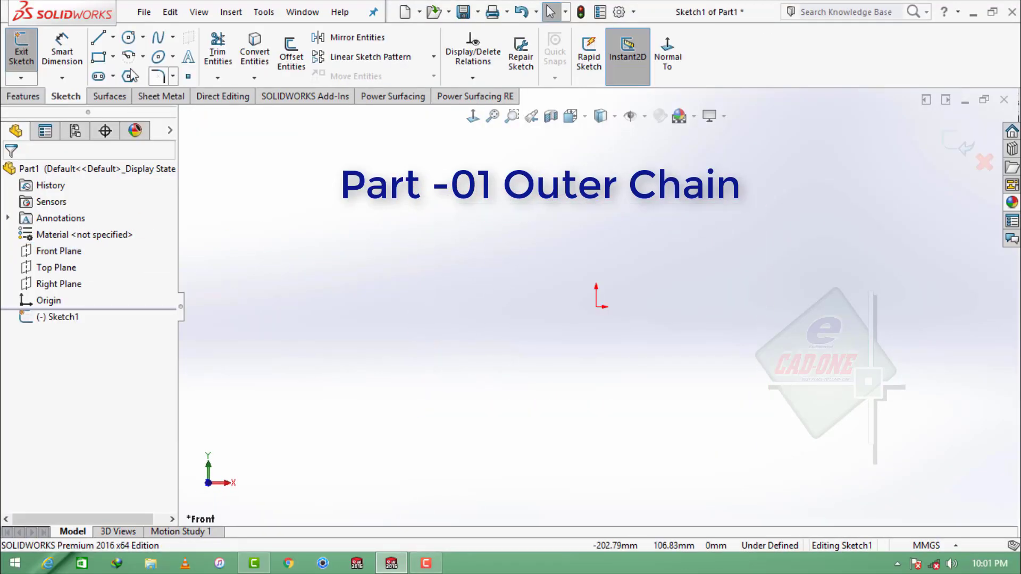
left_click(112, 37)
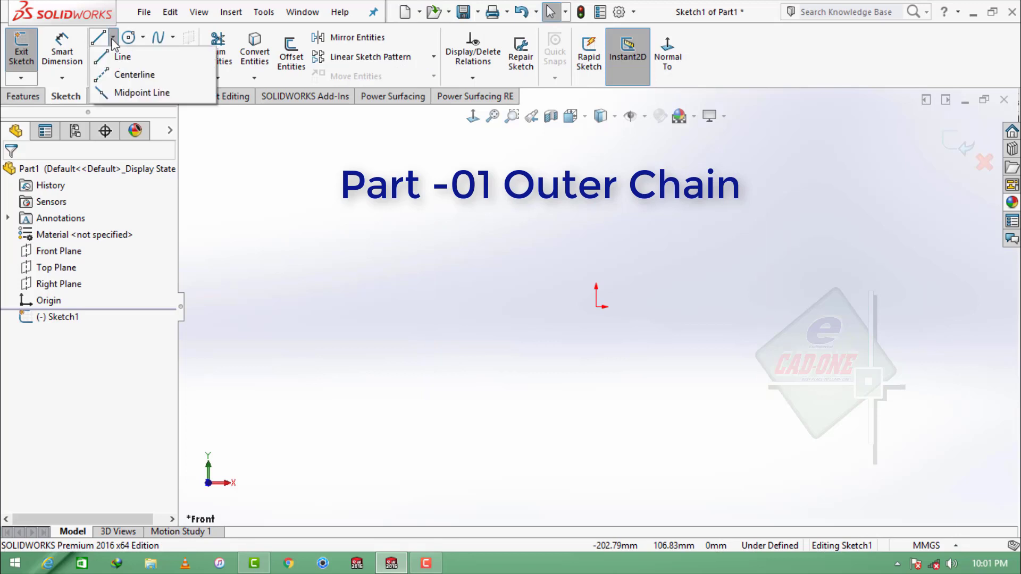
left_click(121, 79)
left_click(596, 305)
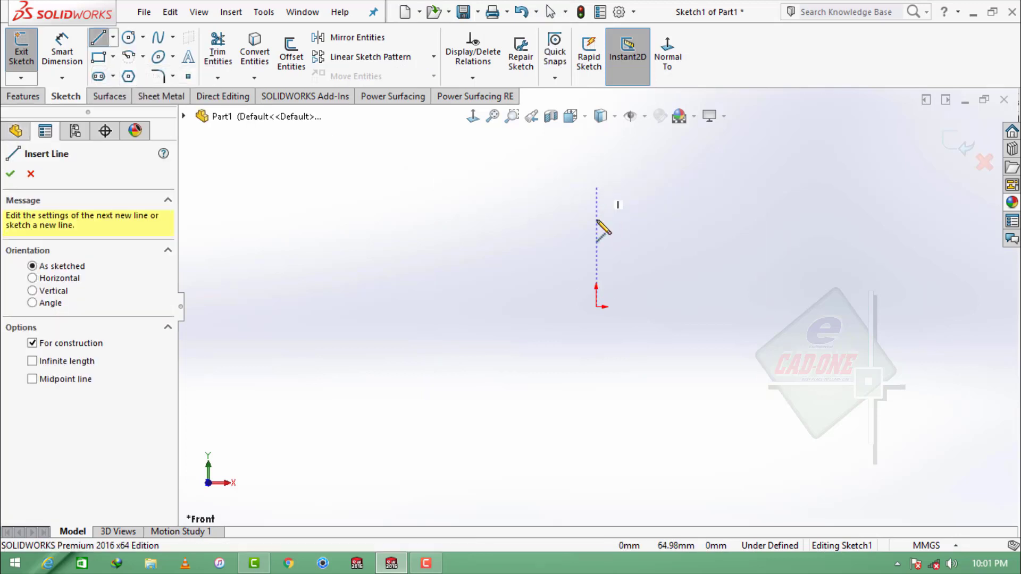
left_click(596, 187)
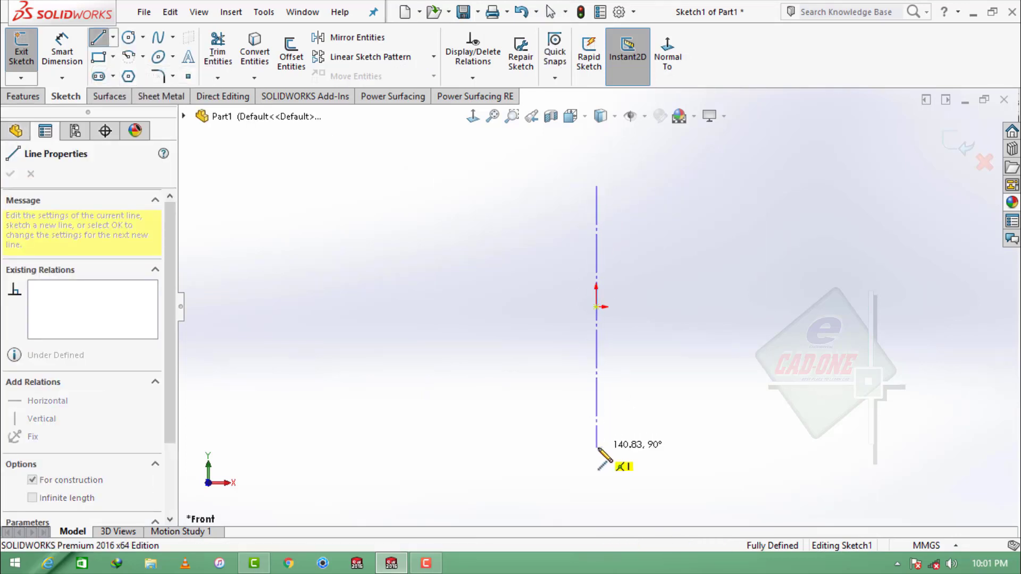
left_click(596, 448)
key("Escape")
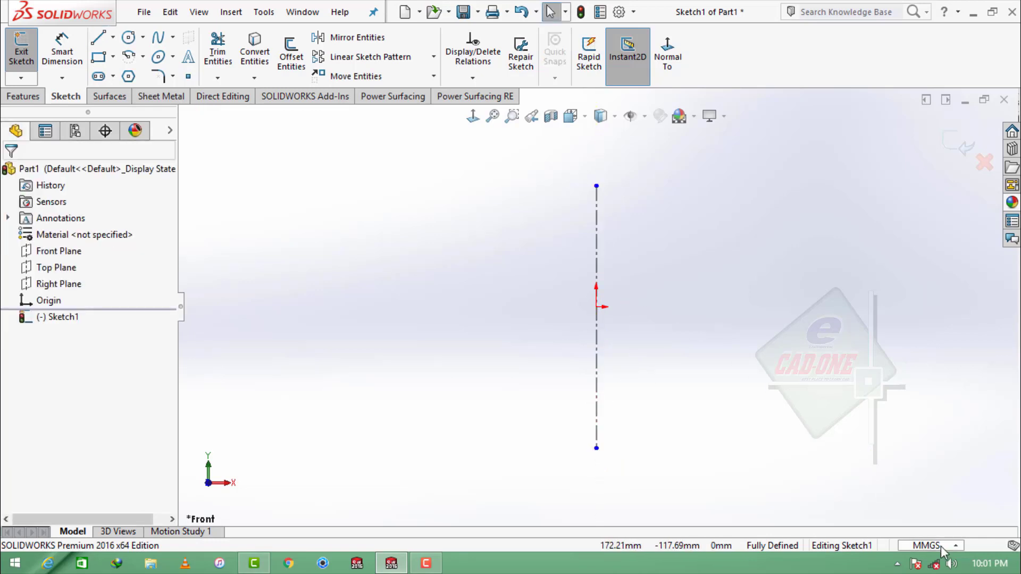
Switch the document units from MMGS to IPS (inches).
left_click(941, 548)
left_click(909, 503)
left_click(22, 53)
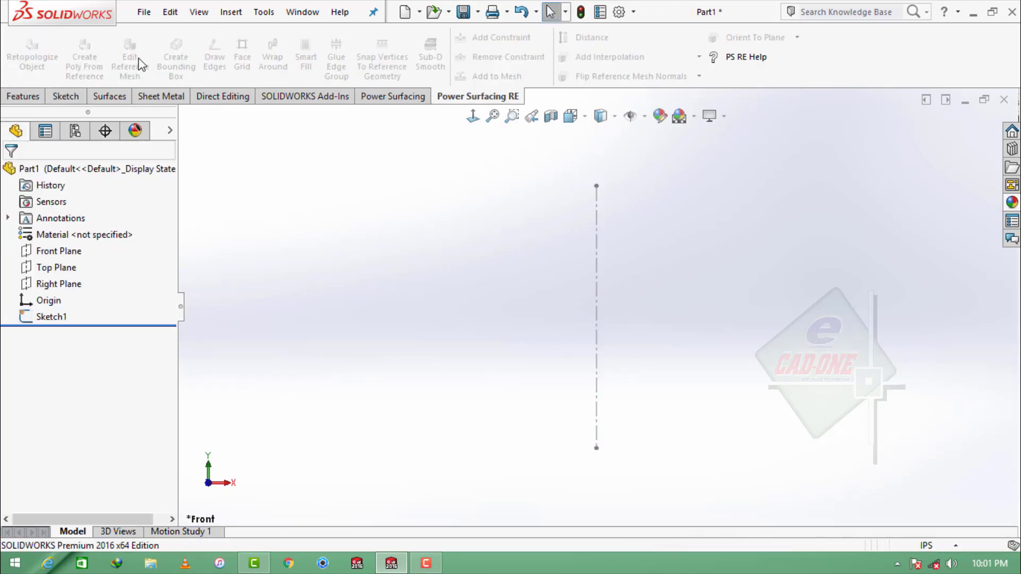
Reopen Sketch1 and draw a horizontal centerline through the origin.
left_click(66, 96)
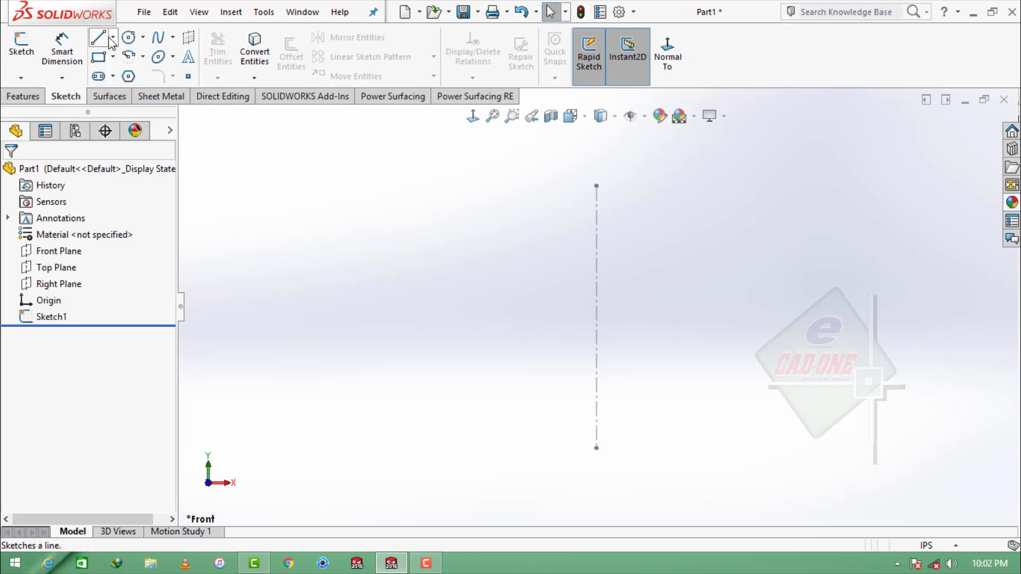
left_click(113, 37)
left_click(137, 73)
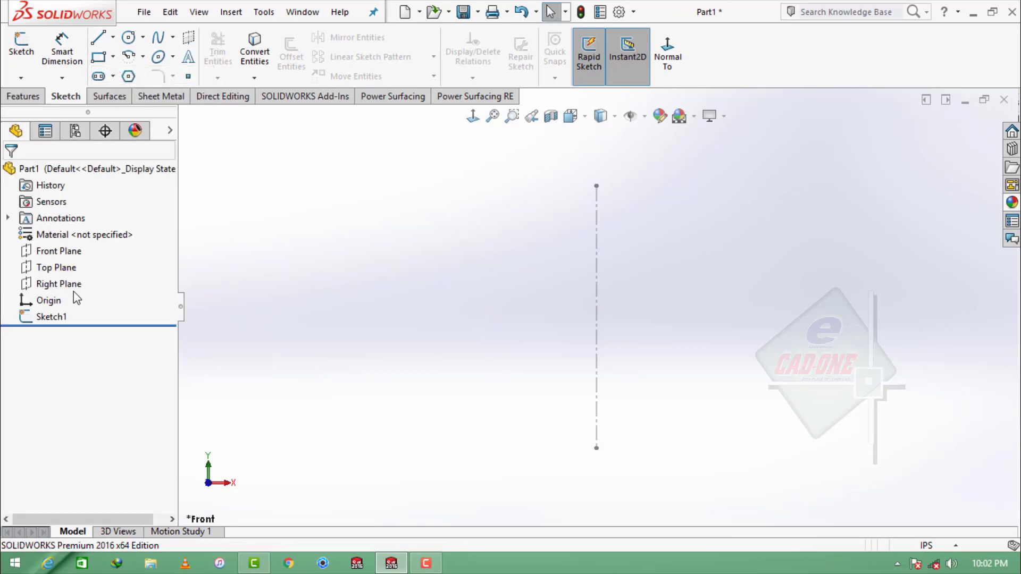
left_click(53, 317)
left_click(63, 271)
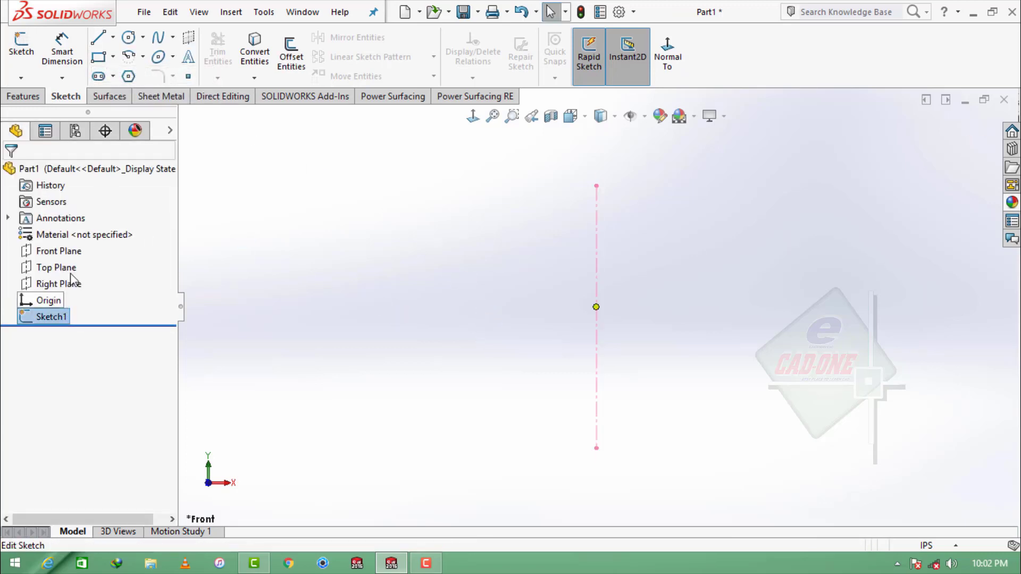
left_click(113, 37)
left_click(137, 72)
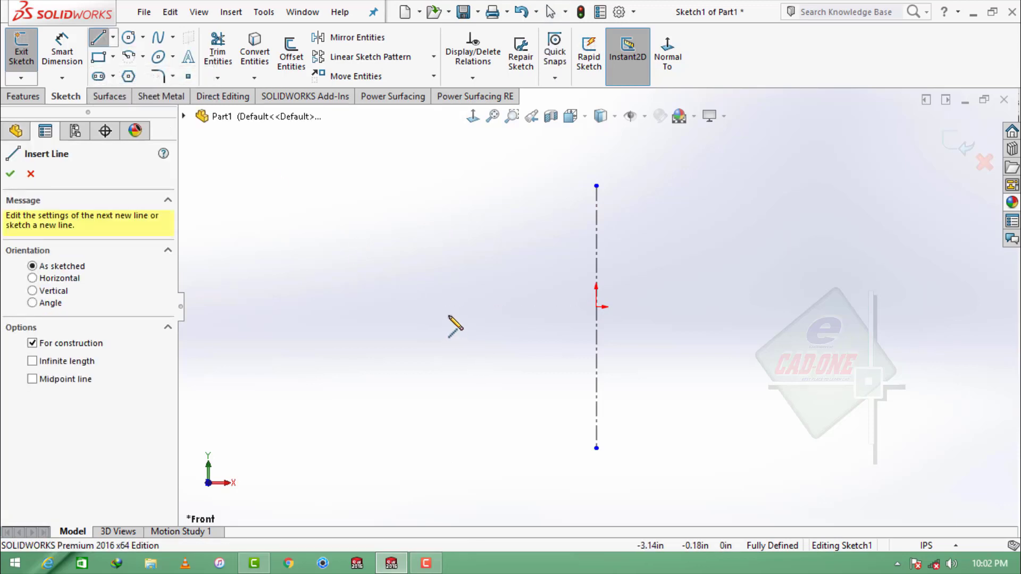
left_click(447, 307)
left_click(750, 307)
key("Escape")
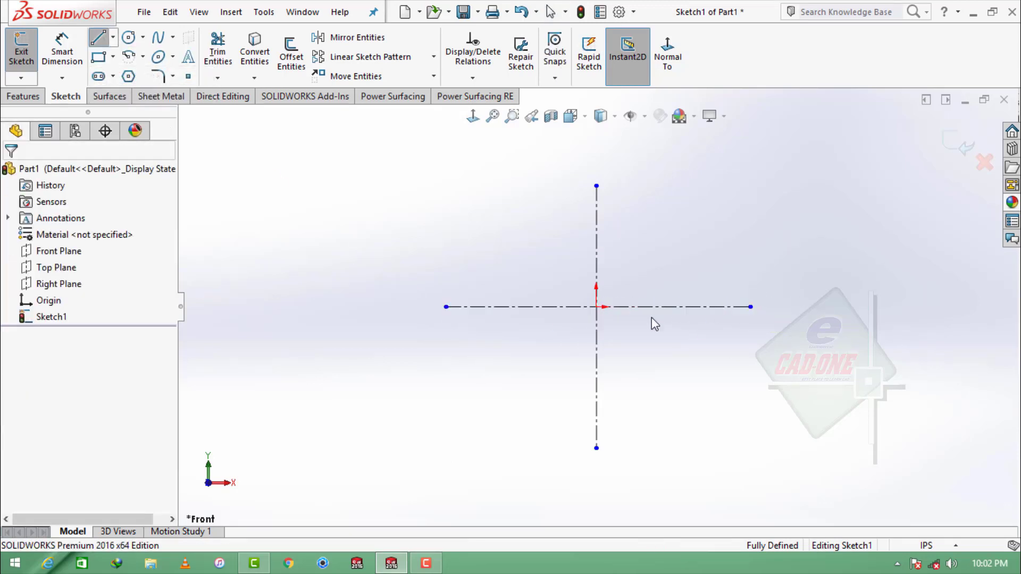
Draw two concentric circles on the horizontal centerline, left of the origin.
left_click(130, 37)
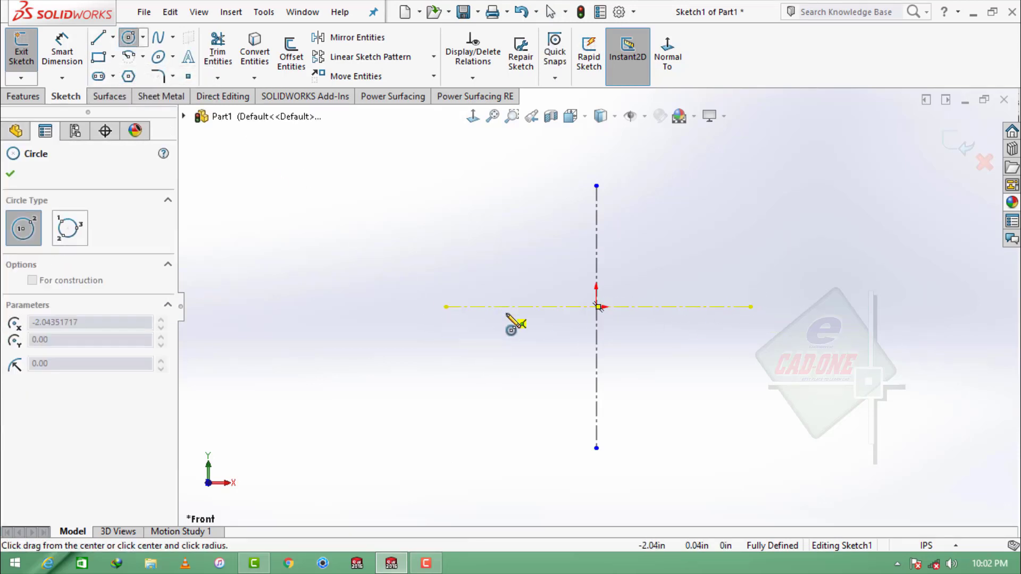
left_click(499, 307)
left_click(515, 351)
left_click(499, 306)
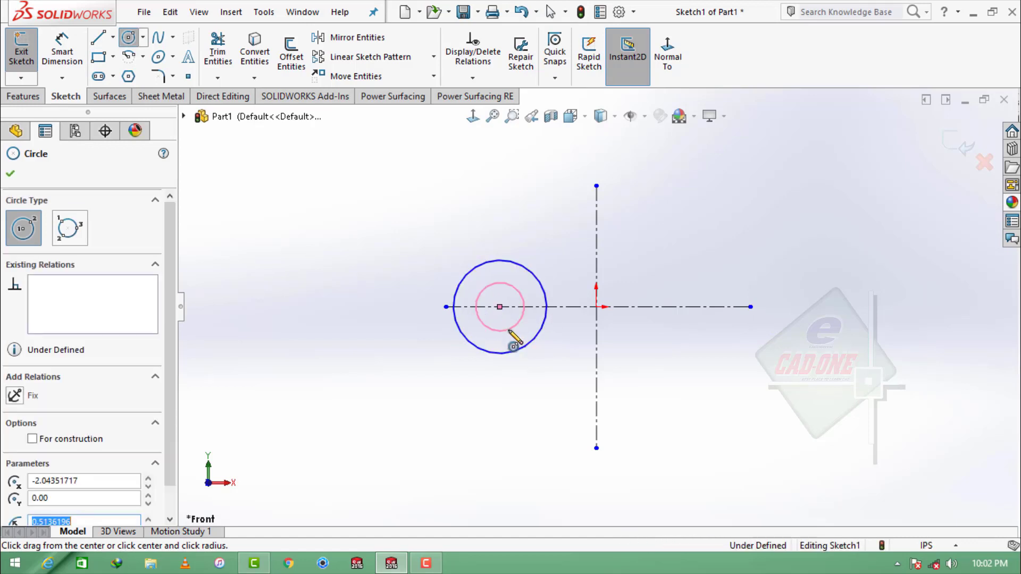
key("Escape")
Dimension the inner and outer circles to Ø0.16 and Ø0.48.
left_click(63, 51)
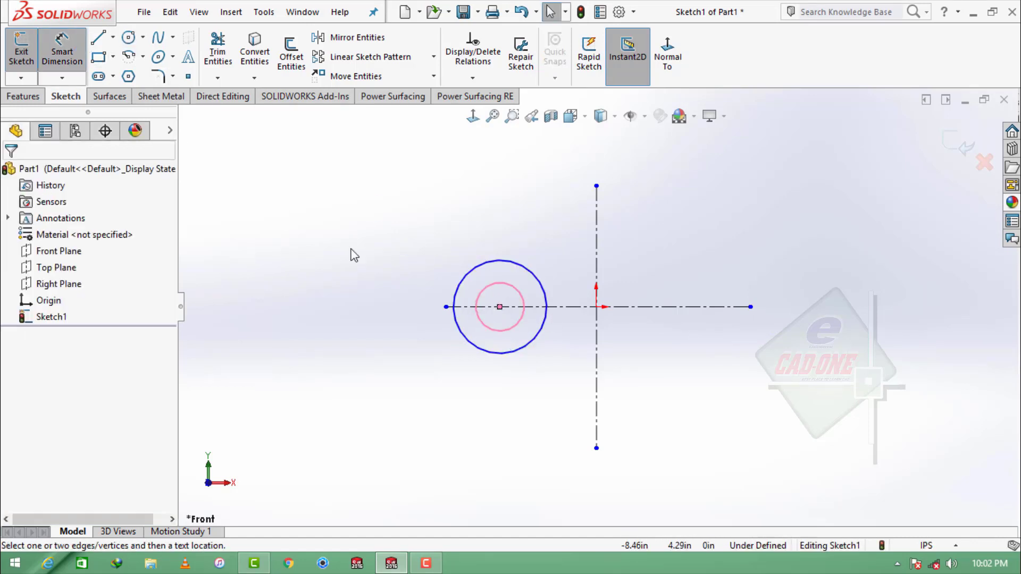
left_click(457, 288)
left_click(417, 346)
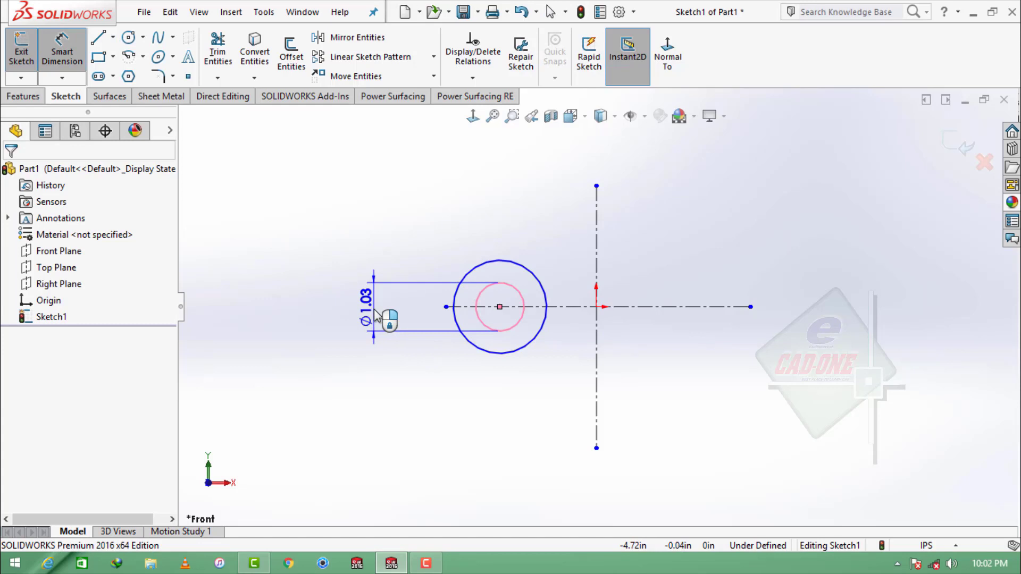
left_click(379, 319)
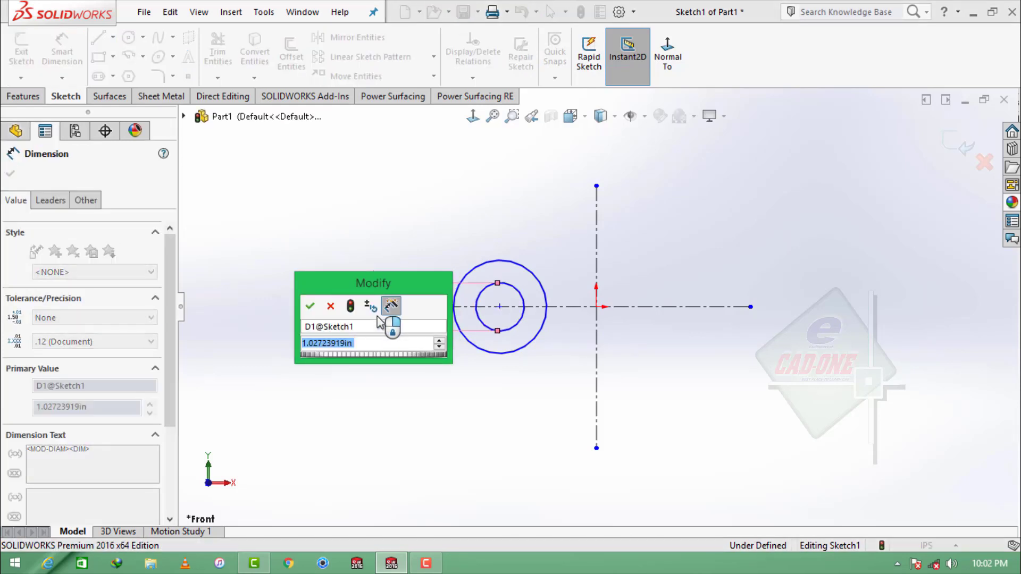
type("0.16")
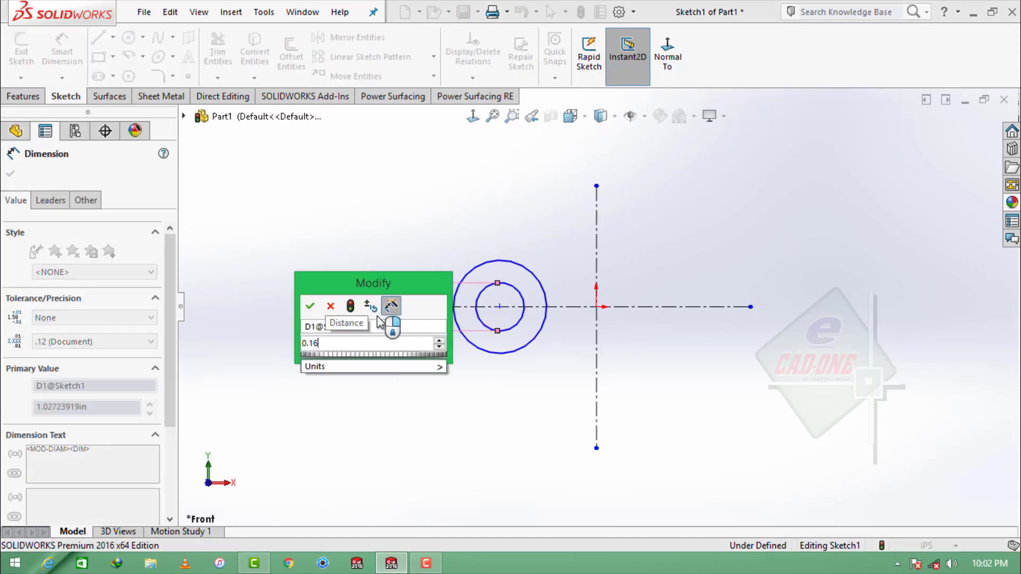
key("Return")
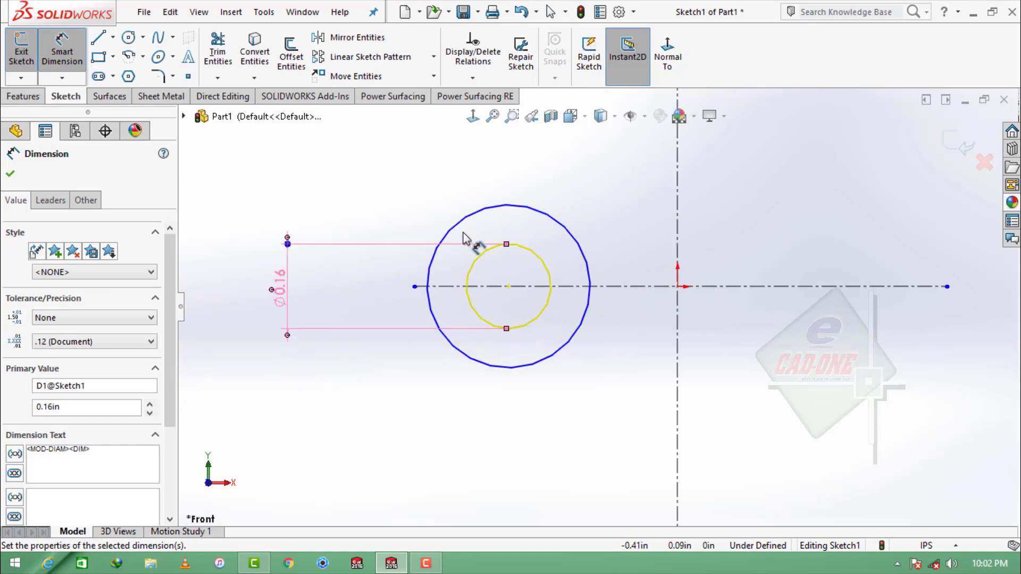
left_click(464, 223)
left_click(315, 399)
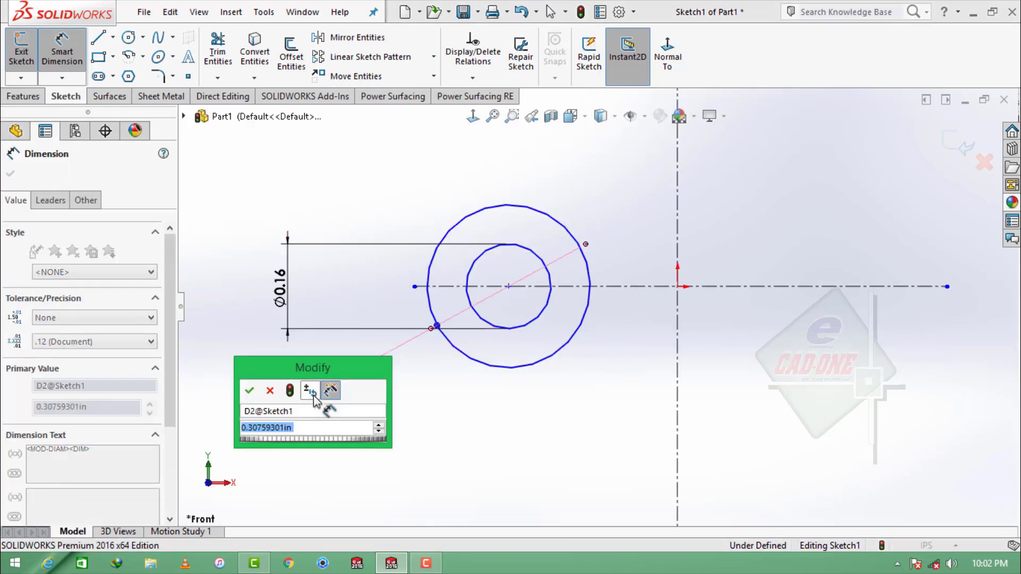
type("0.4")
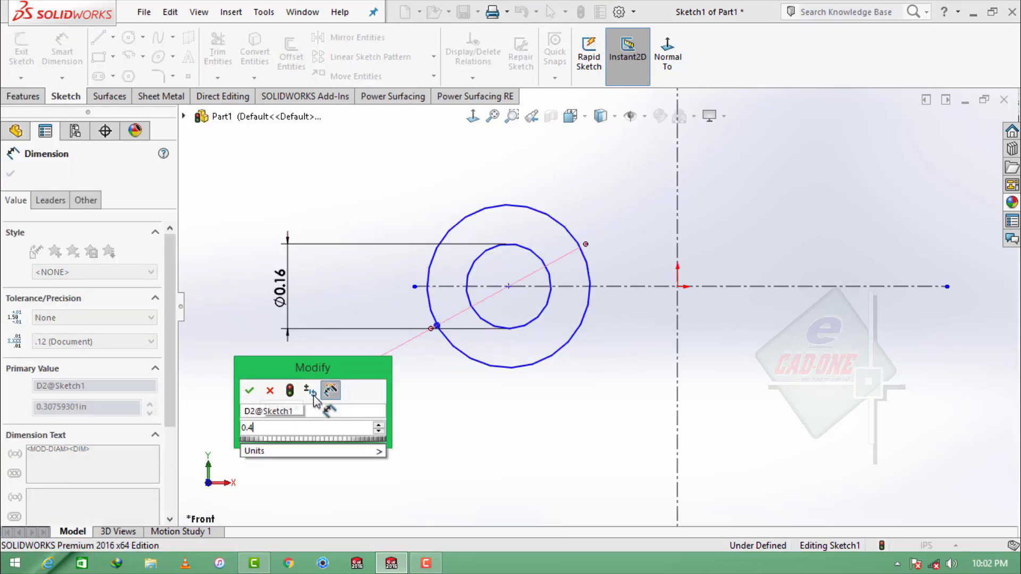
type("8")
key("Return")
Dimension the circles' centre 0.25 from the vertical centerline.
scroll(561, 357, "up", 3)
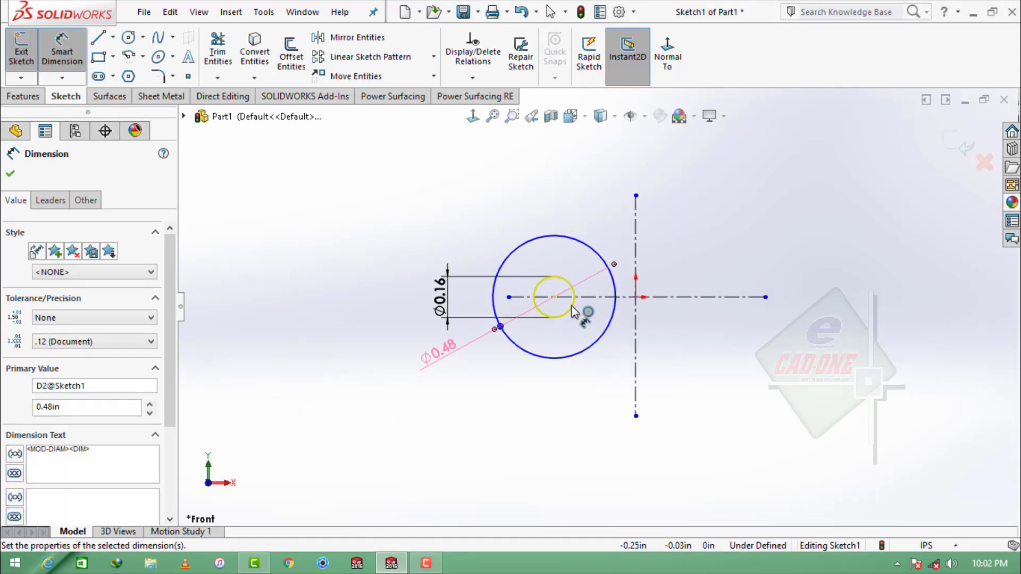
left_click(572, 310)
left_click(636, 336)
left_click(604, 468)
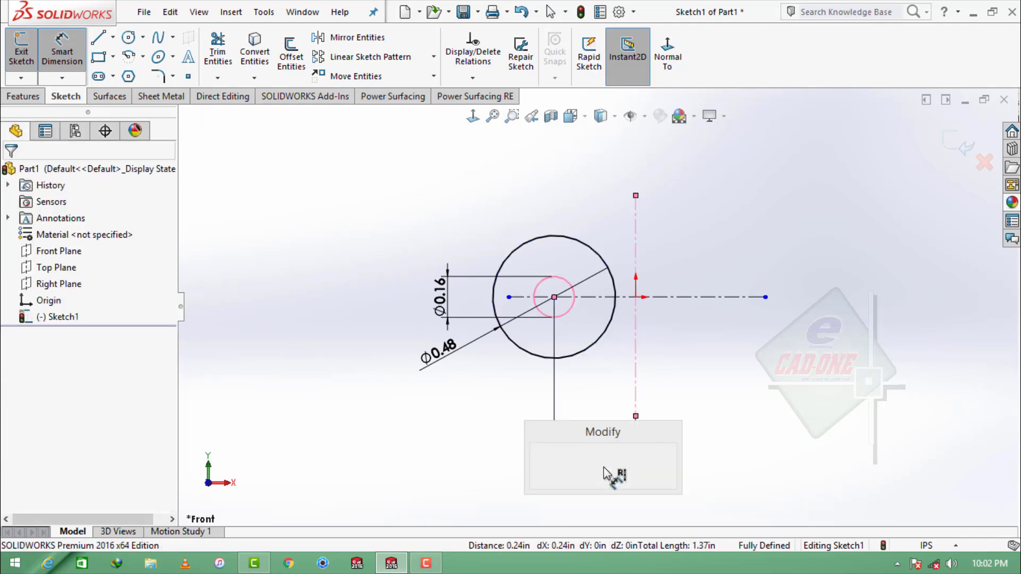
type("0.25")
key("Return")
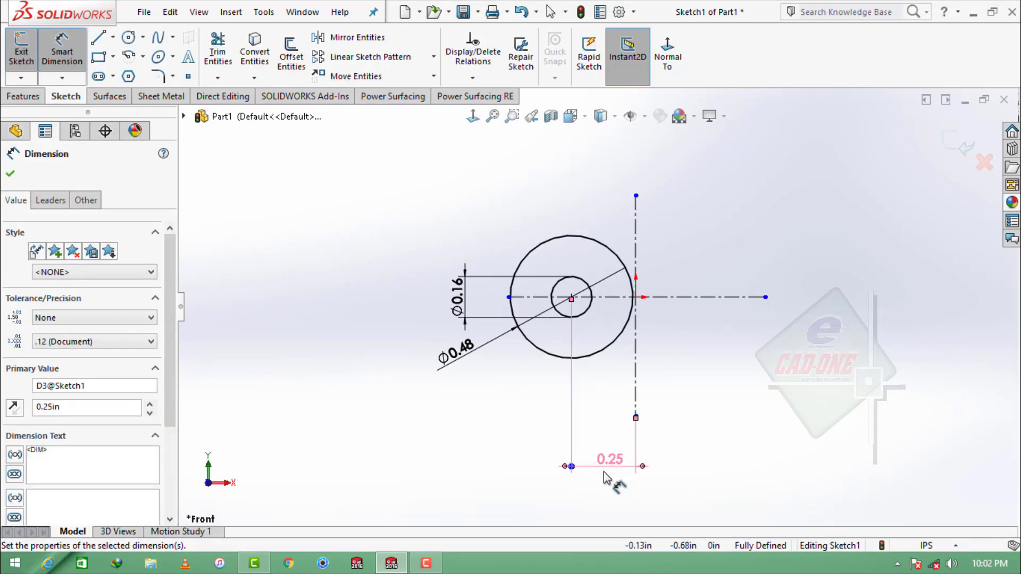
scroll(669, 365, "down", 2)
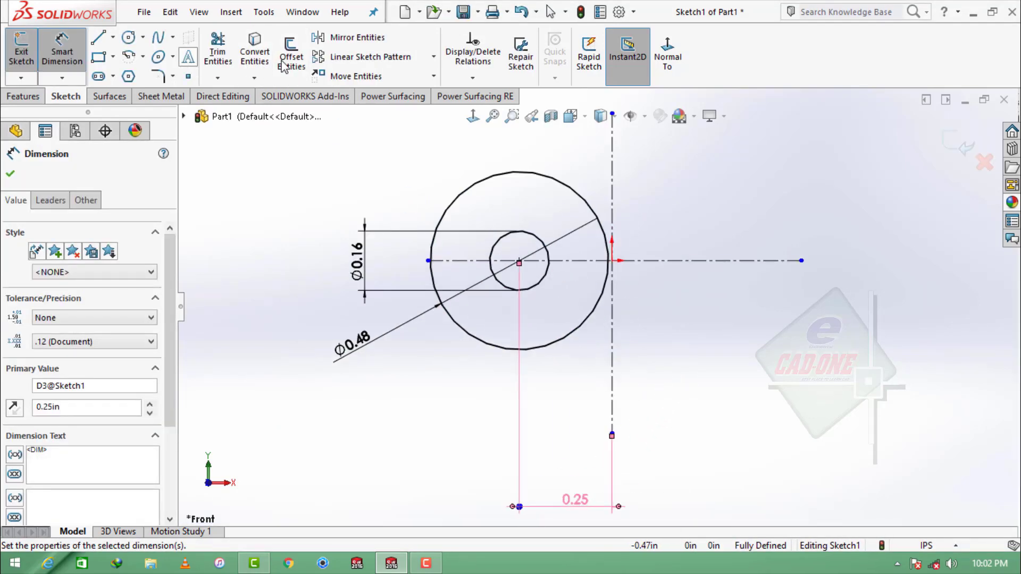
Mirror both concentric circles about the vertical centerline, excluding the centerline from the copied entities.
left_click(351, 37)
left_click_drag(525, 234, 518, 242)
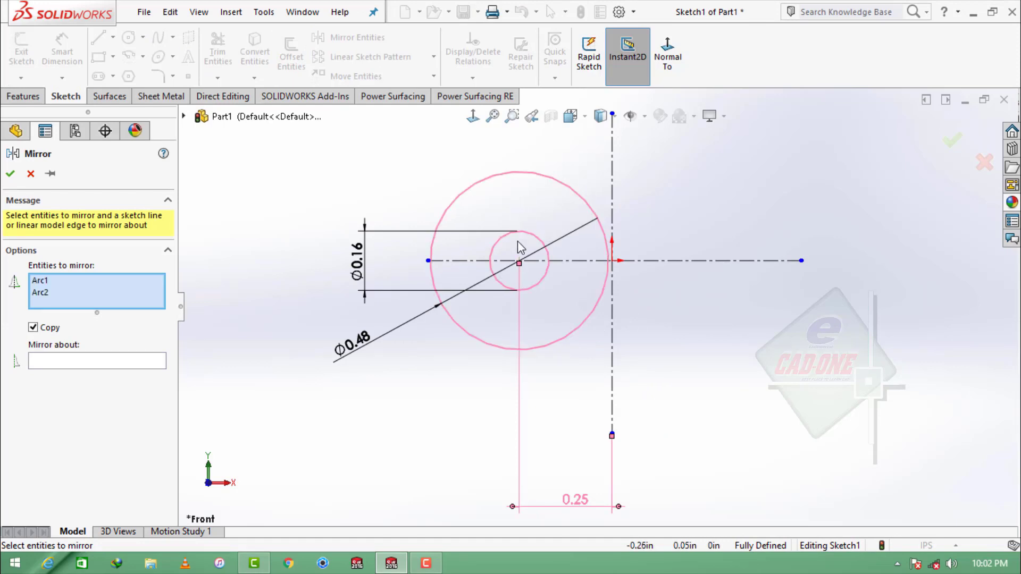
left_click(612, 181)
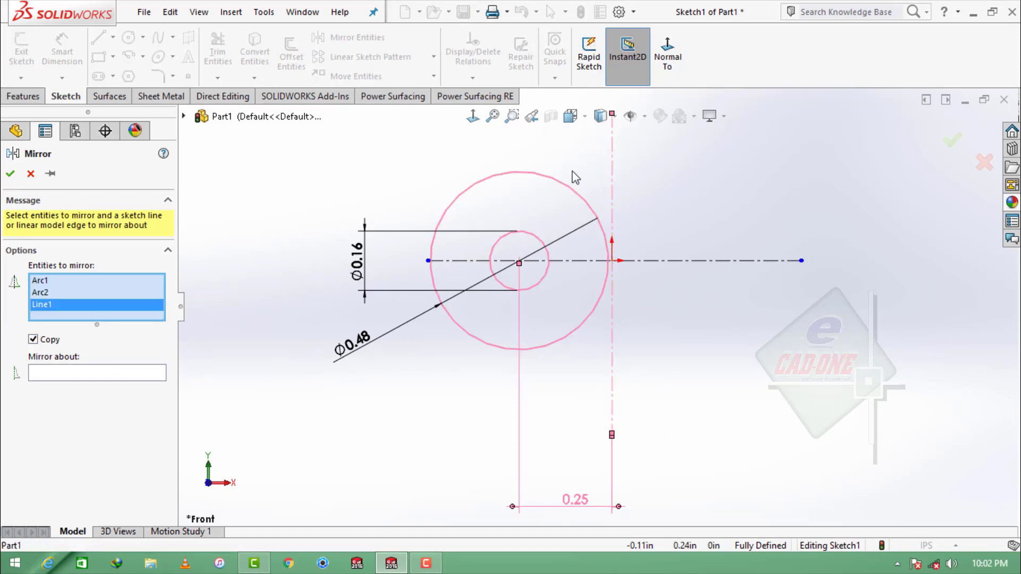
right_click(95, 311)
left_click(128, 331)
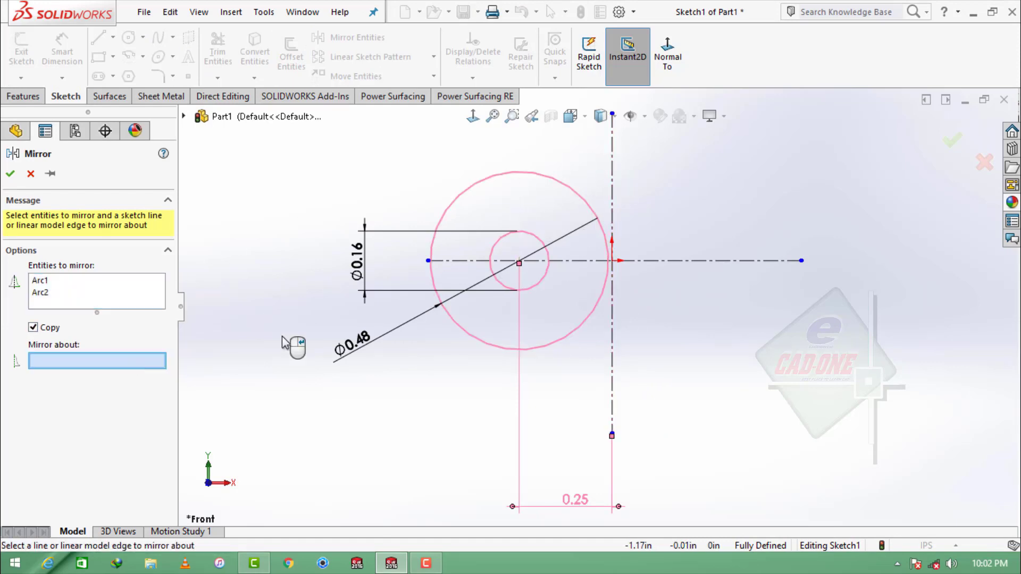
left_click(612, 190)
left_click(11, 174)
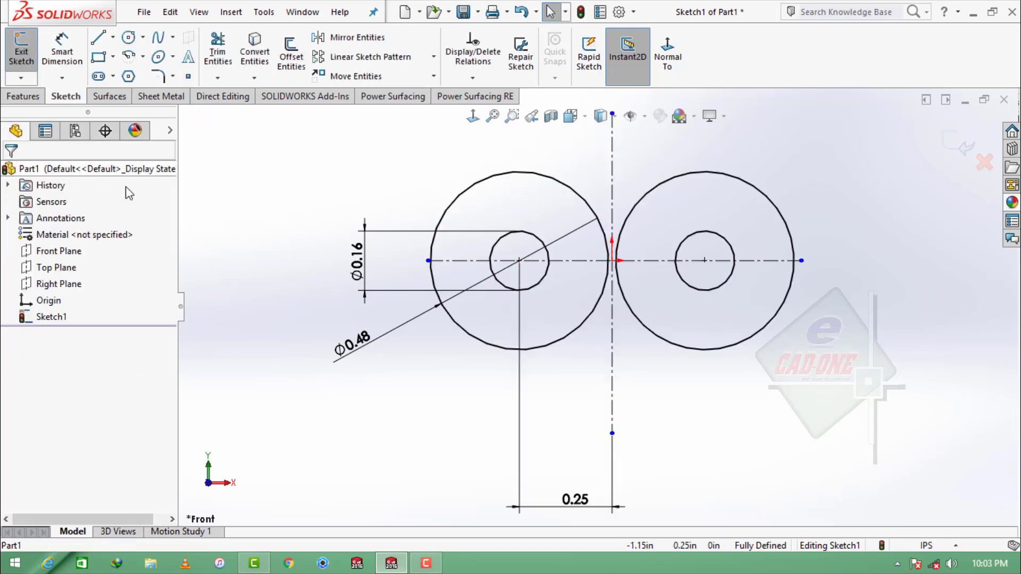
scroll(676, 196, "down", 2)
scroll(685, 176, "down", 2)
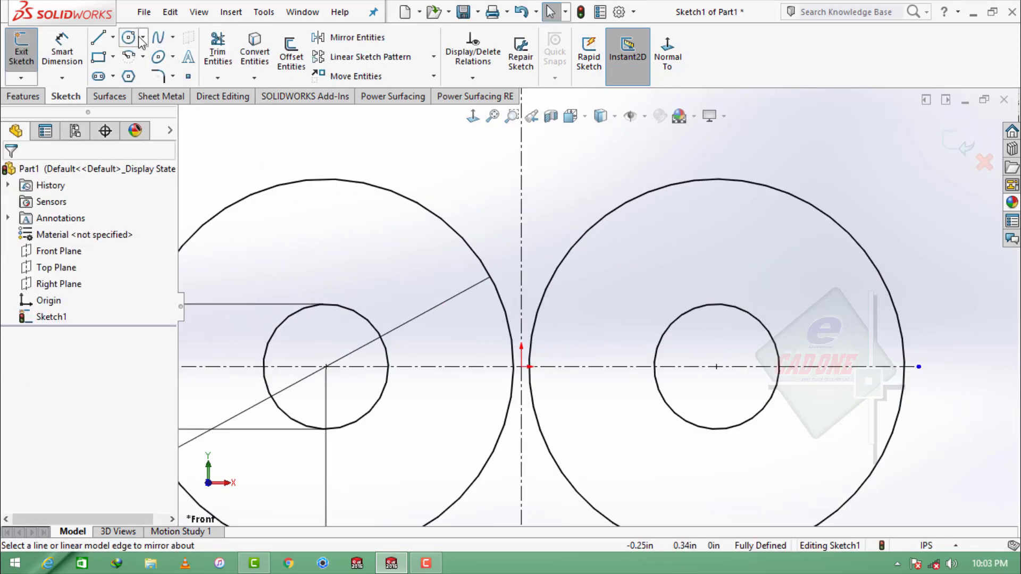
Draw a three-point arc bridging the tops of the two outer circles.
left_click(141, 38)
left_click(142, 57)
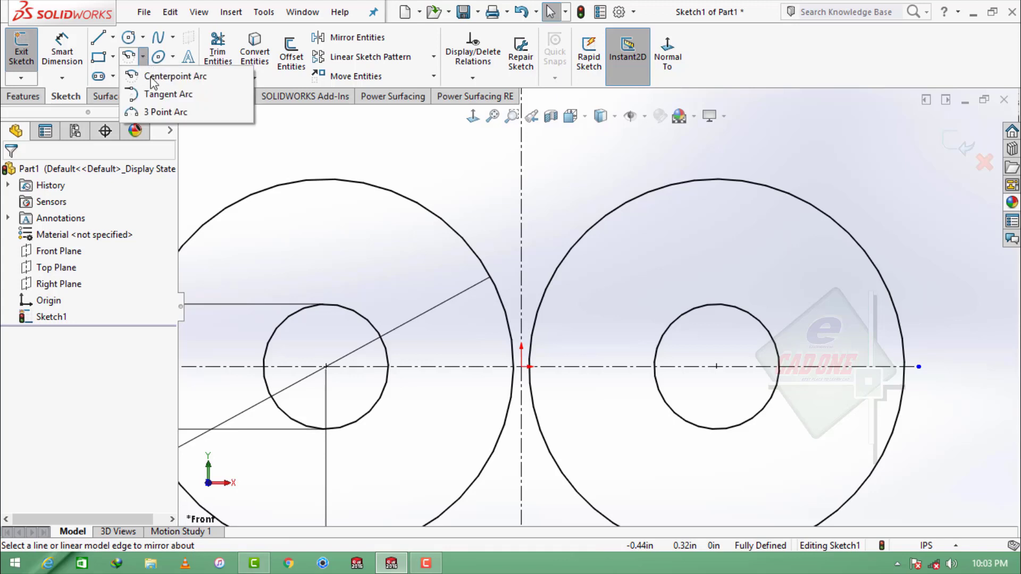
left_click(170, 112)
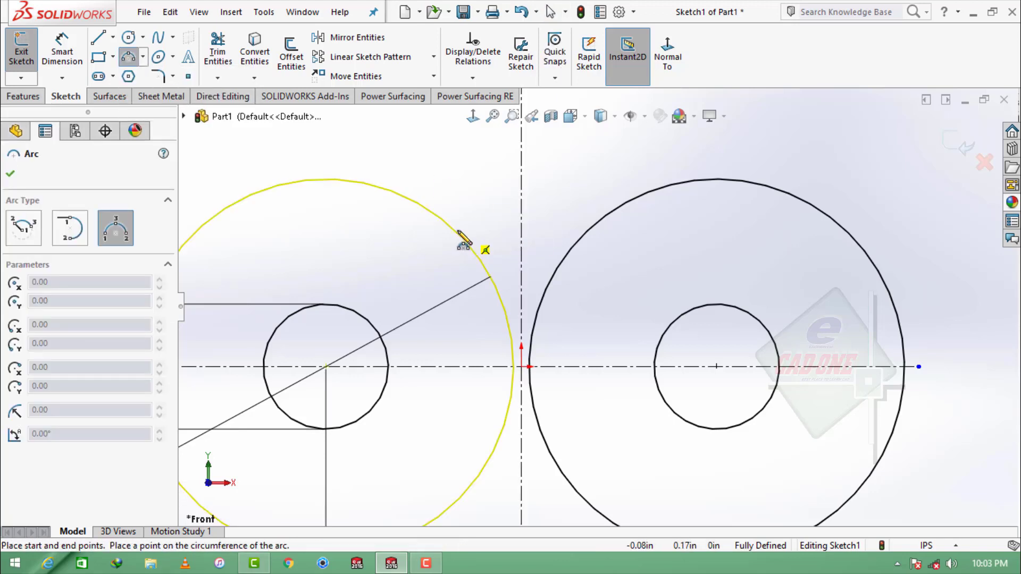
left_click(595, 224)
left_click(525, 255)
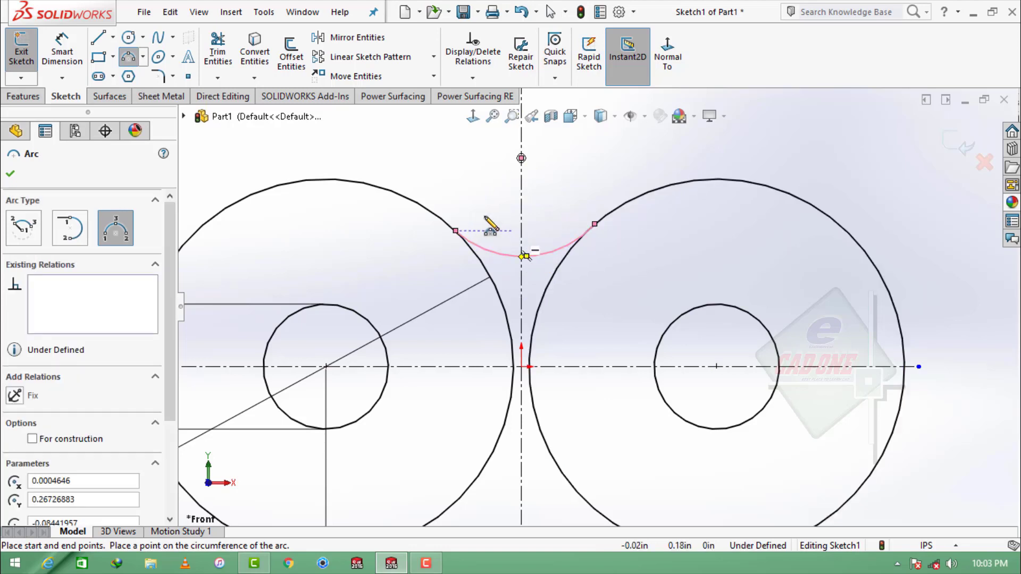
key("Escape")
Make the arc tangent to both the left and right outer circles.
left_click(467, 244)
left_click(489, 248, "ctrl")
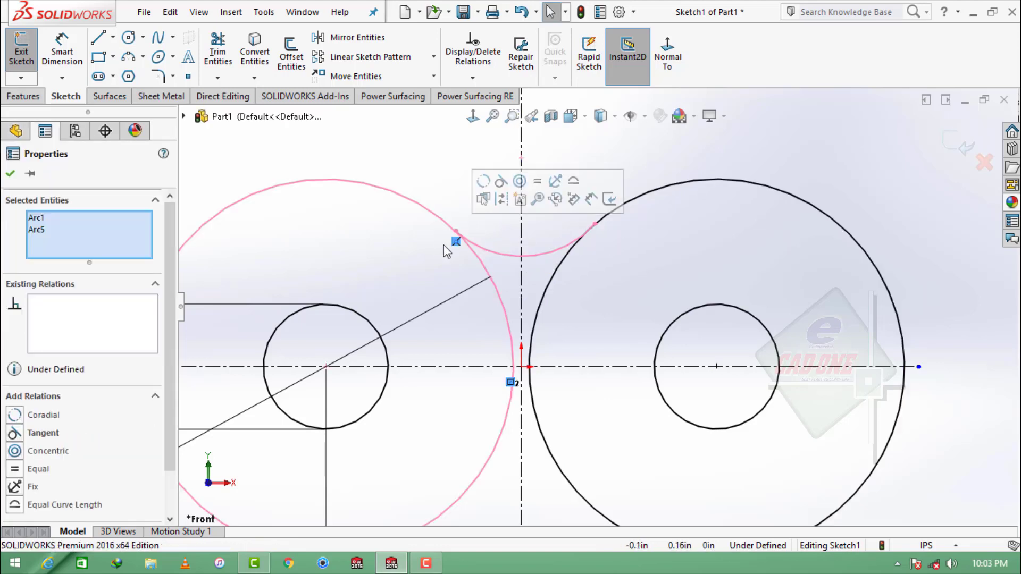
left_click(504, 186)
left_click(596, 249)
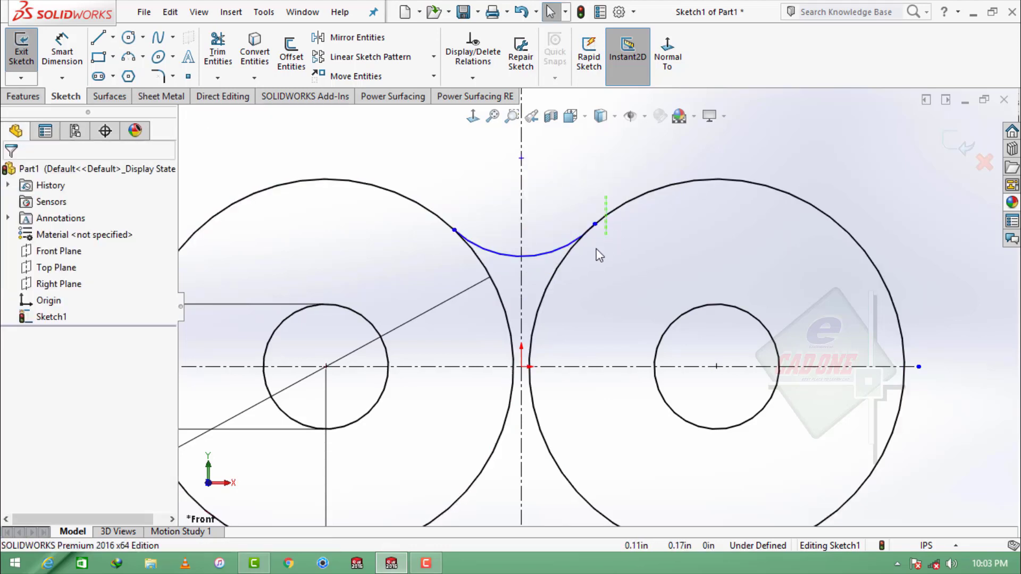
left_click(611, 211)
left_click(564, 246, "ctrl")
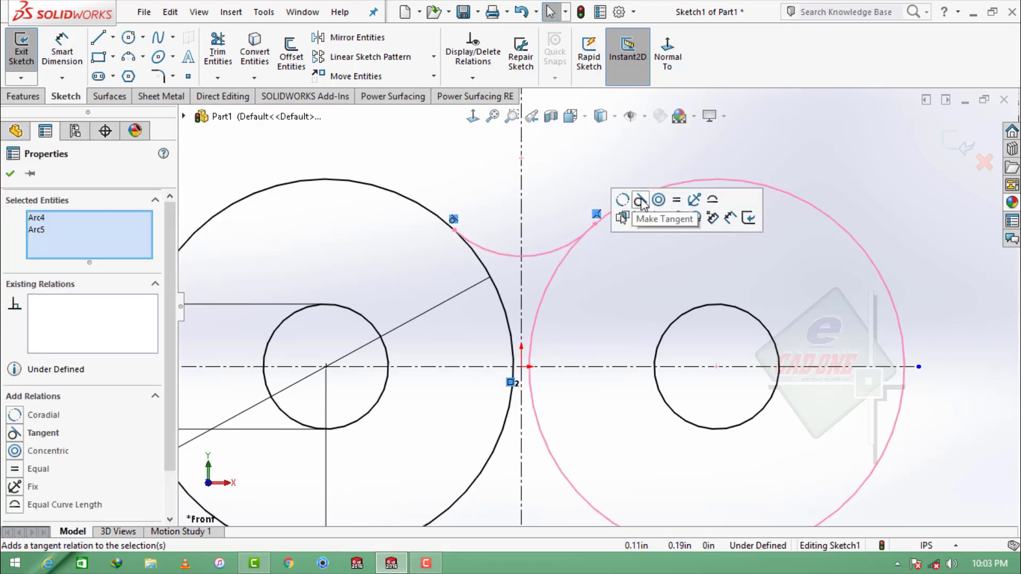
left_click(620, 220)
Add a Horizontal relation between the arc's two endpoints.
scroll(564, 266, "up", 3)
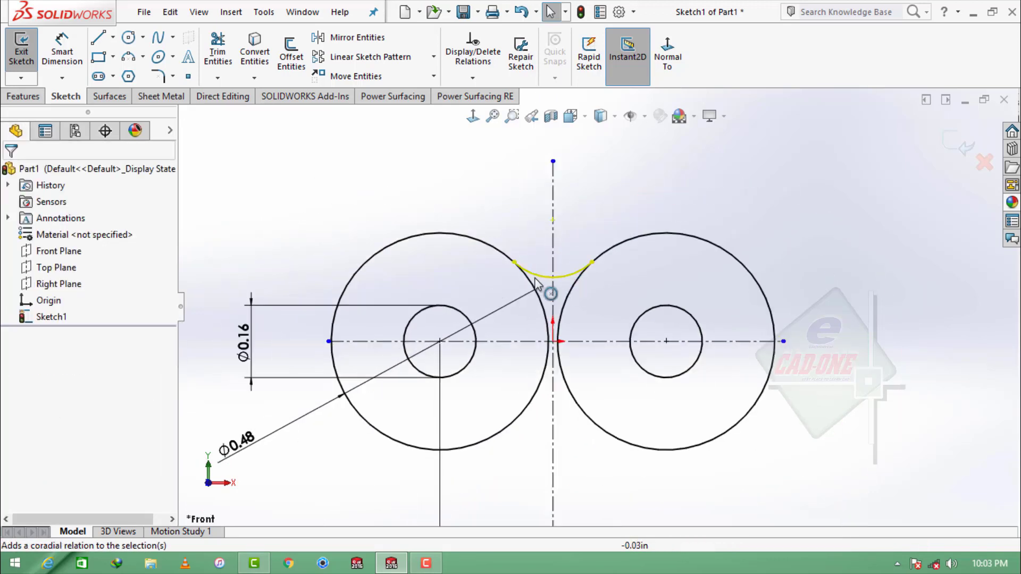
left_click(589, 263)
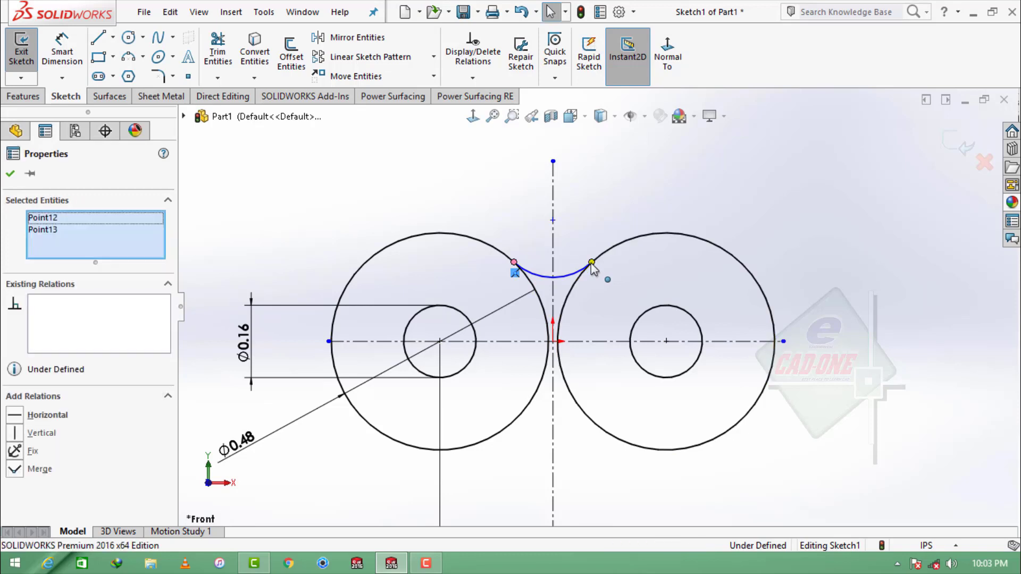
left_click(632, 200)
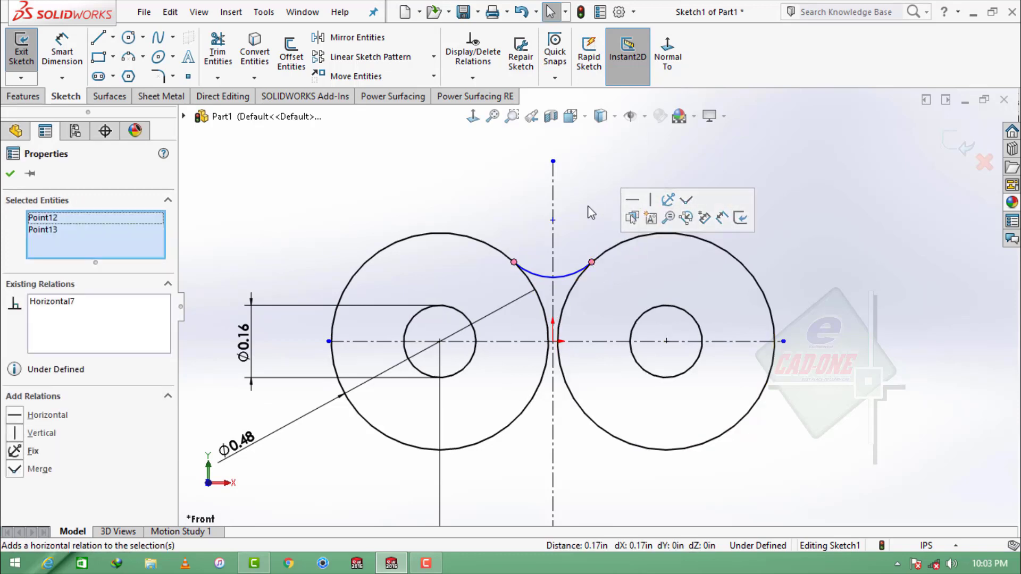
left_click(614, 204)
scroll(588, 239, "down", 2)
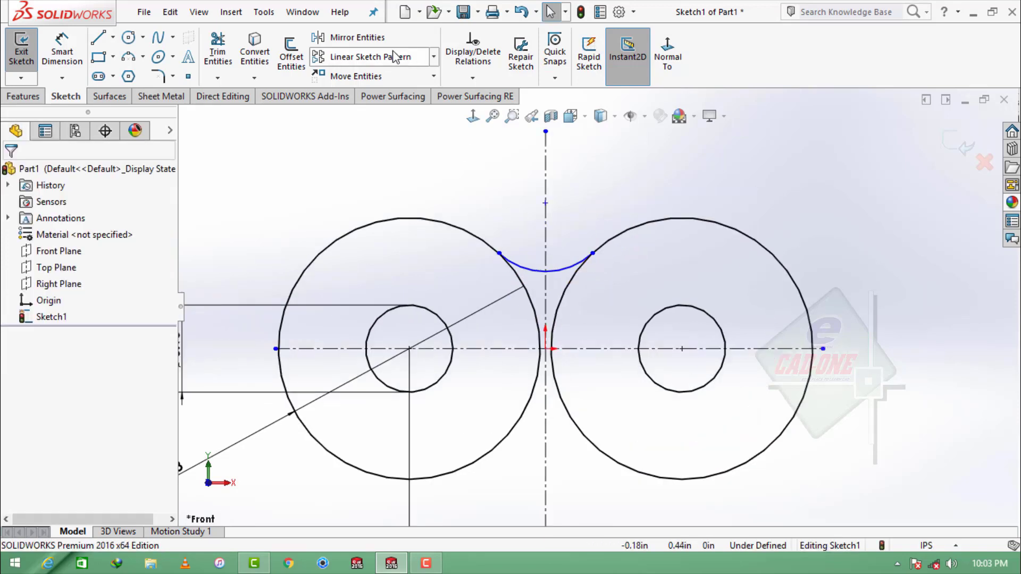
left_click(357, 37)
Mirror the top arc about the horizontal centerline to the bottom.
left_click(525, 268)
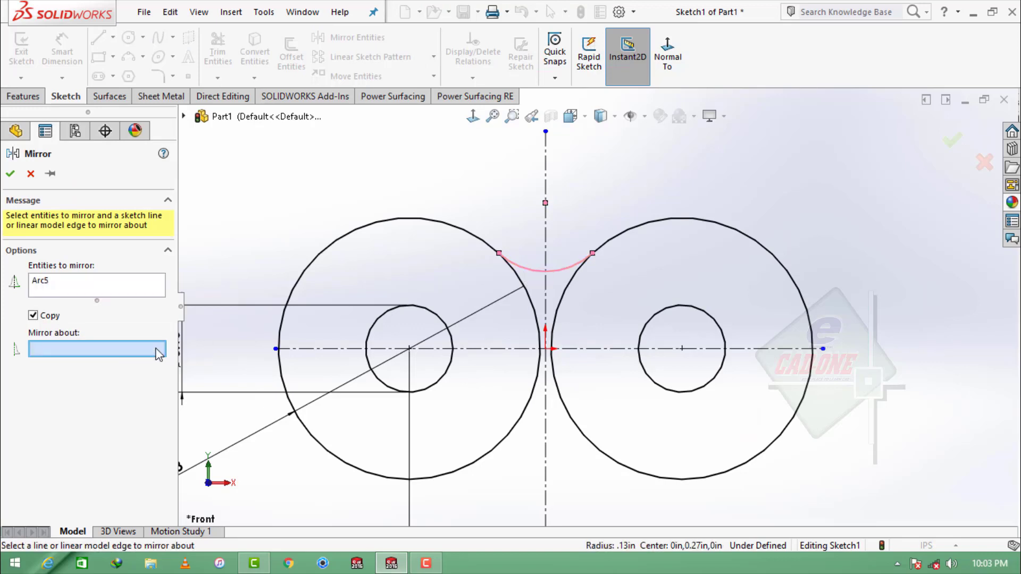
left_click(518, 350)
left_click(10, 173)
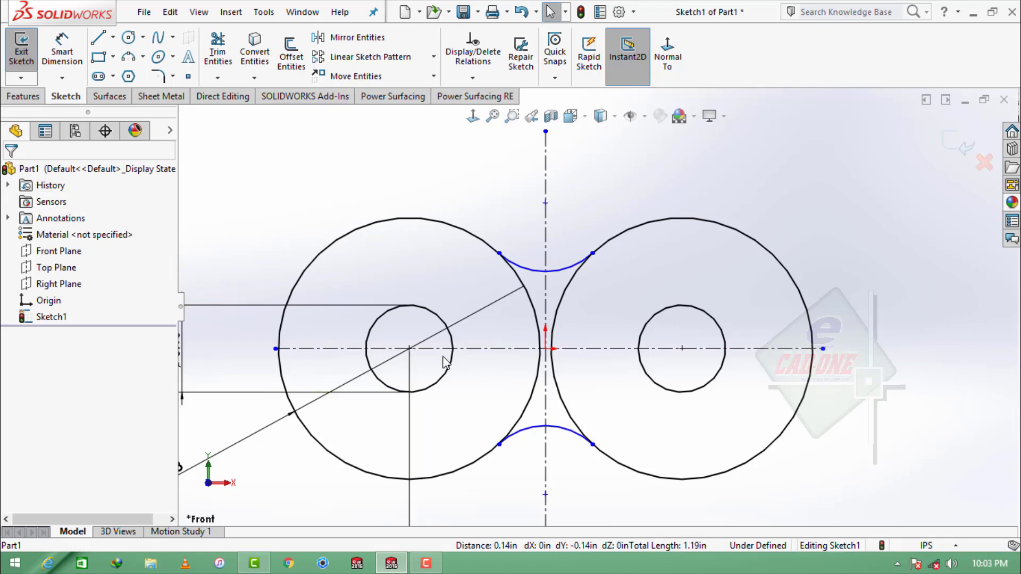
Trim away the outer circles' inner portions between the two arcs.
key("f")
left_click(218, 53)
scroll(624, 349, "down", 2)
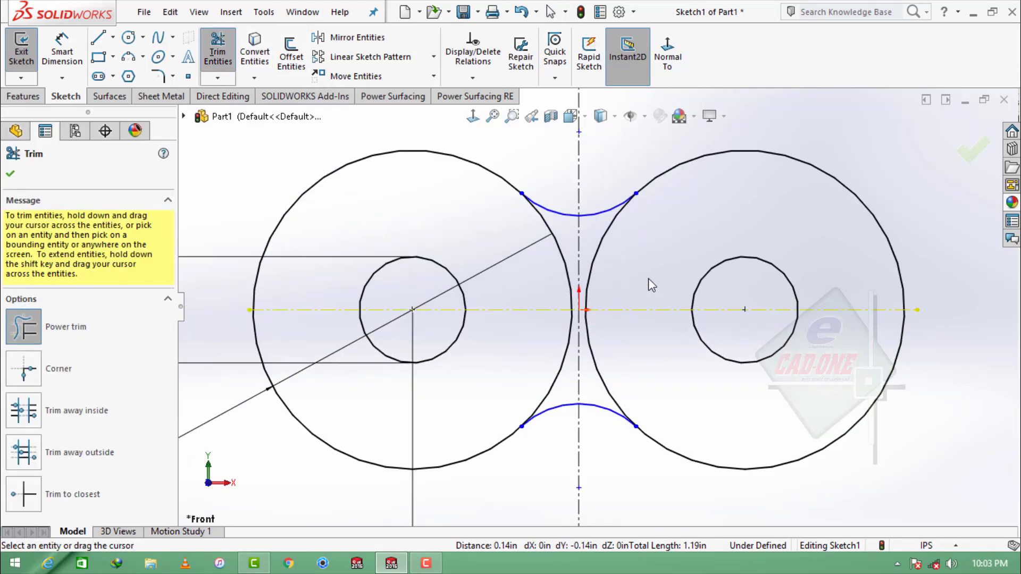
left_click(608, 243)
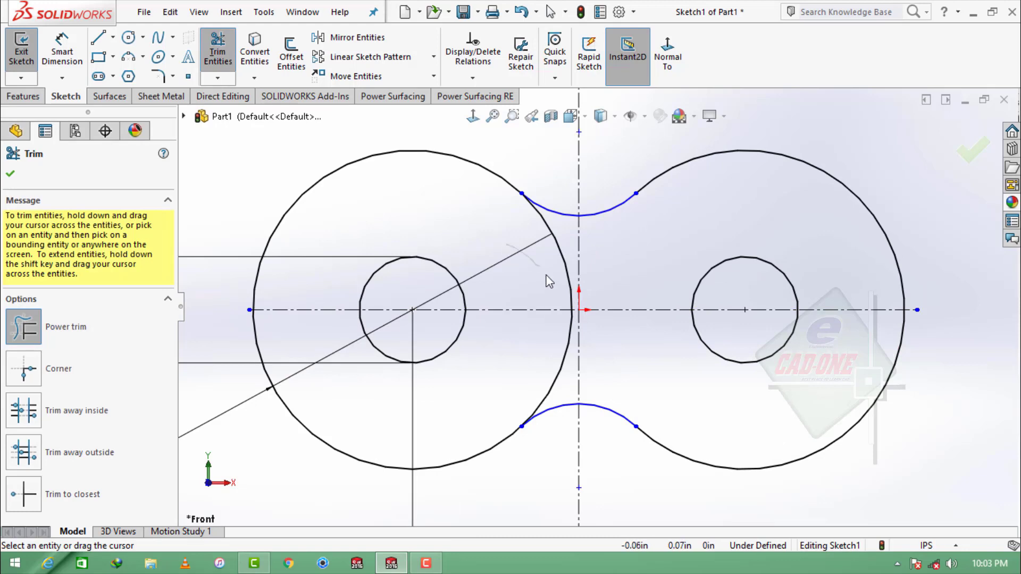
left_click_drag(568, 292, 569, 329)
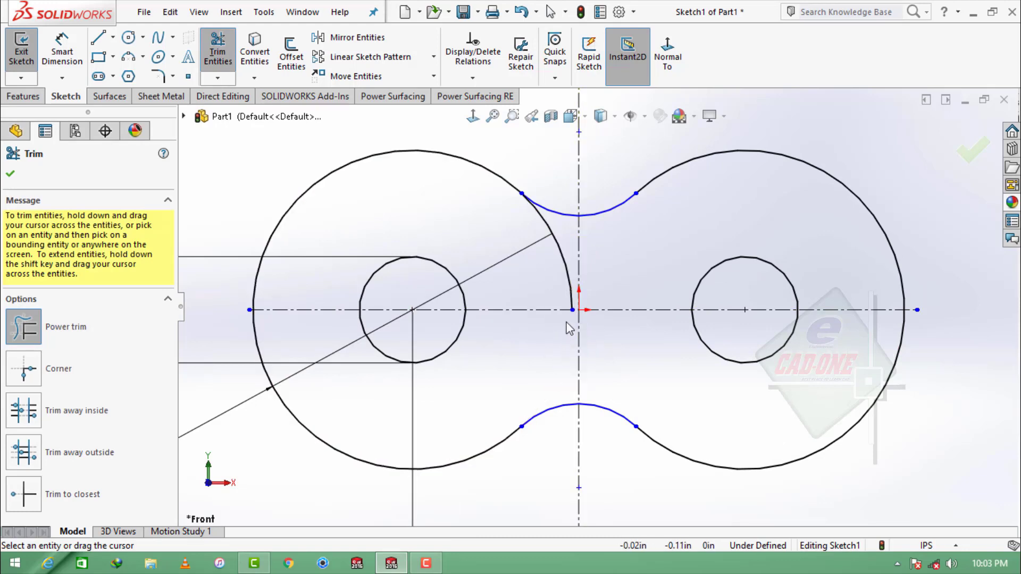
key("Escape")
Extrude the figure-eight sketch Blind to 0.0625 in, creating the link plate.
left_click(654, 435)
left_click(609, 410, "ctrl")
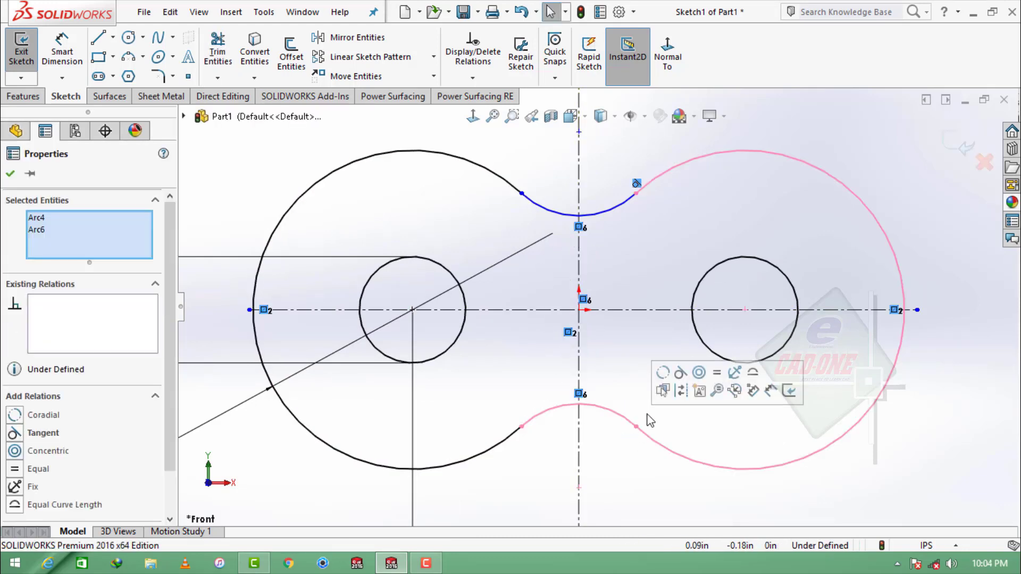
left_click(642, 333)
key("f")
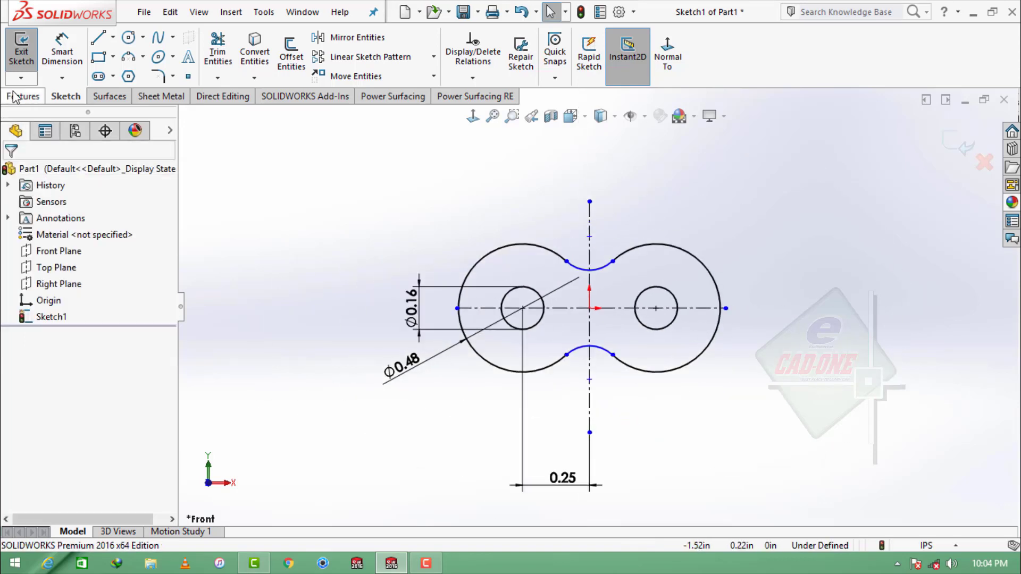
left_click(14, 96)
left_click(32, 61)
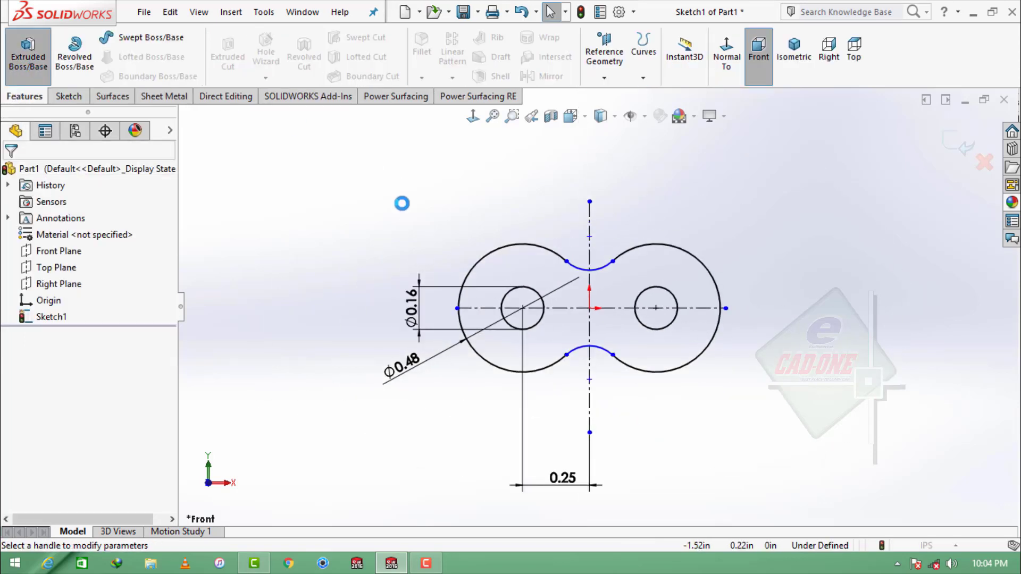
double_click(80, 316)
type("0.0625")
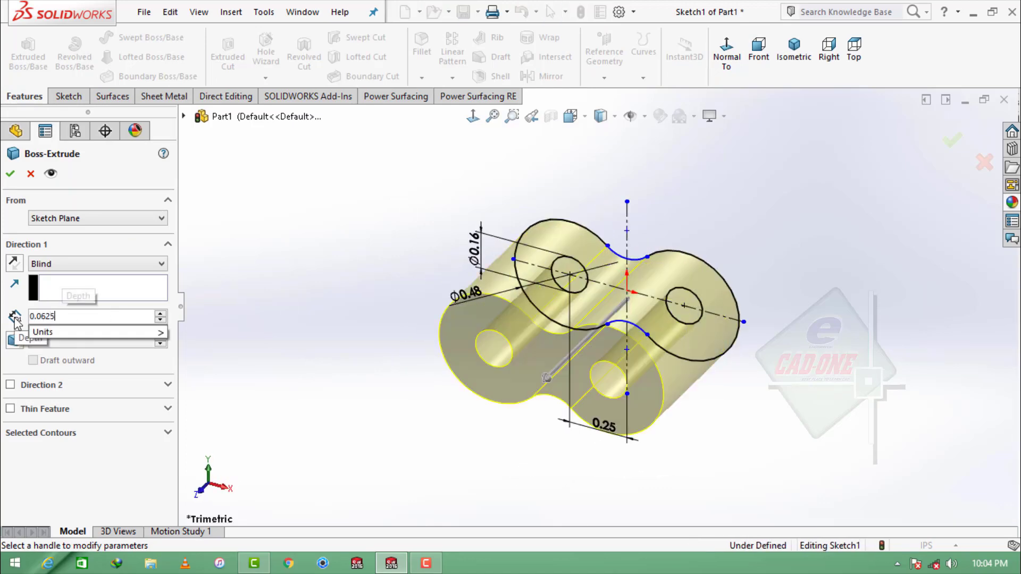
key("Return")
left_click(11, 175)
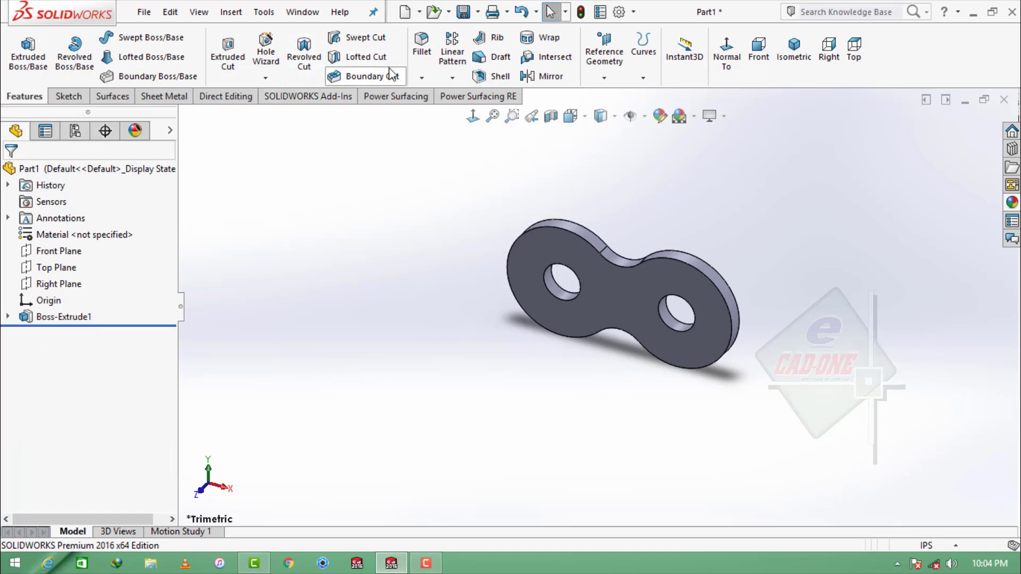
Fillet the edges of the plate's front and back faces at 0.01 in radius.
left_click(422, 48)
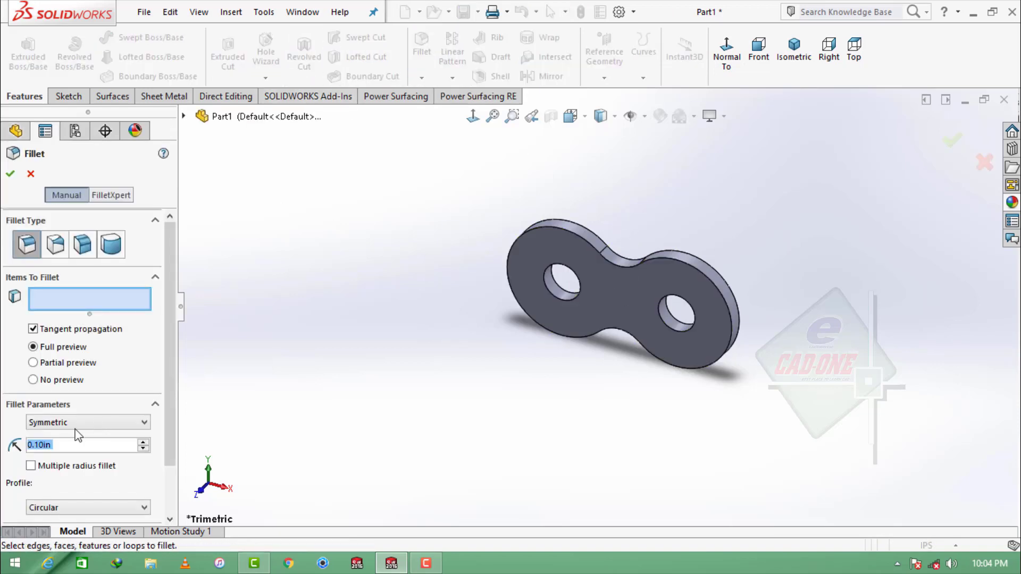
type("0.")
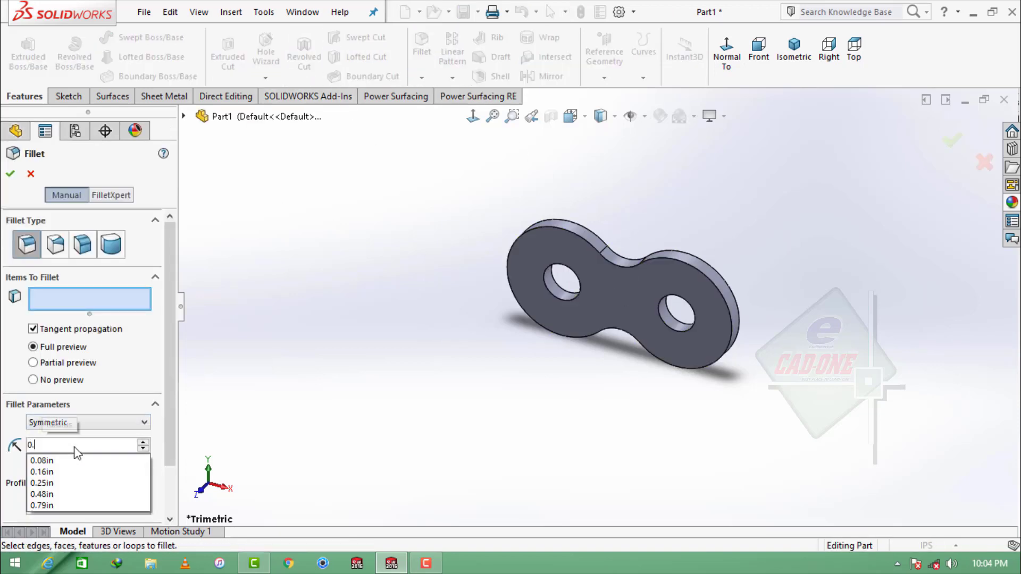
type("0")
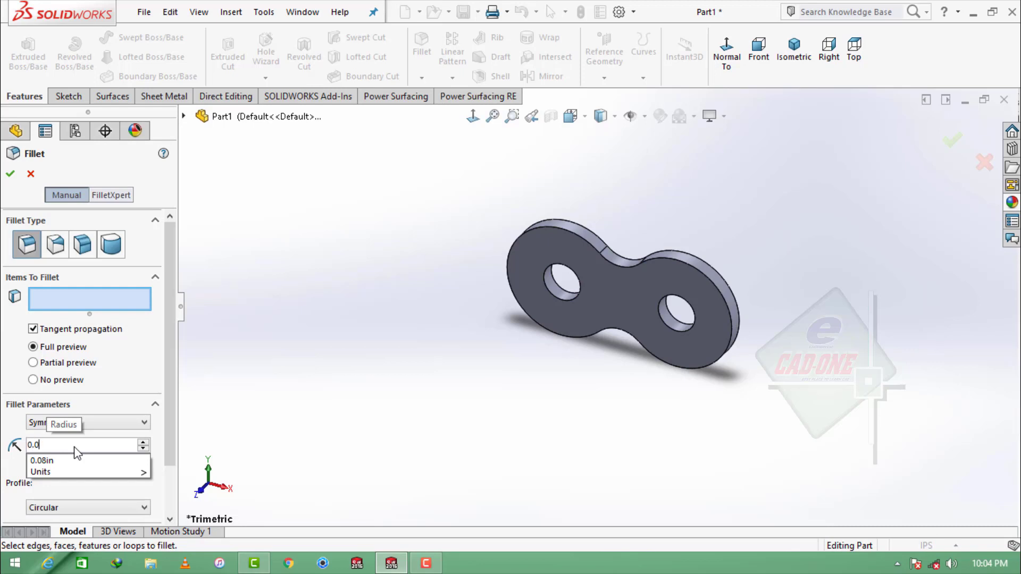
type("1")
left_click(611, 291)
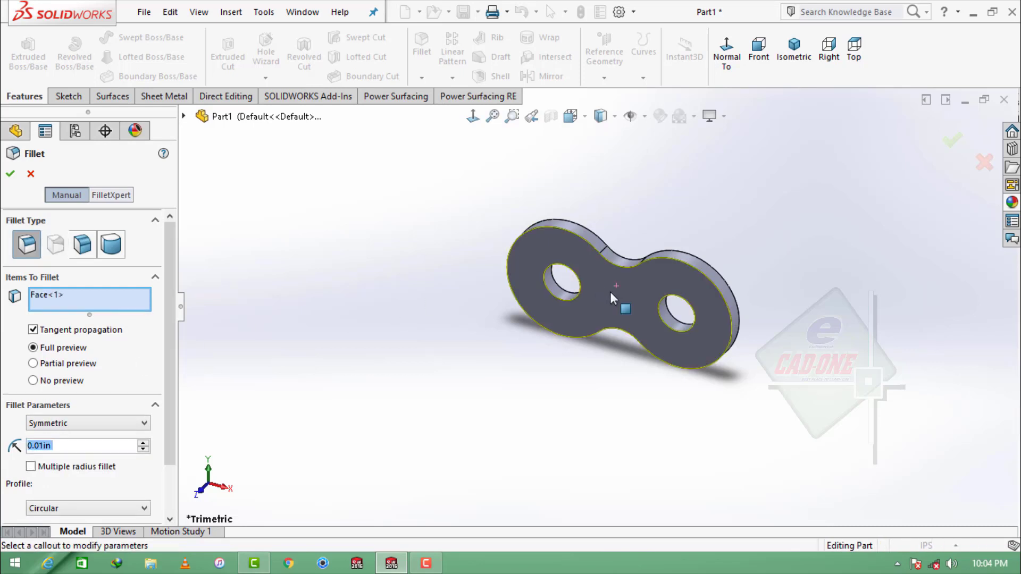
mouse_move(610, 292)
middle_mouse_down()
mouse_move(615, 409)
mouse_move(637, 306)
mouse_move(625, 240)
middle_mouse_up()
left_click(637, 301)
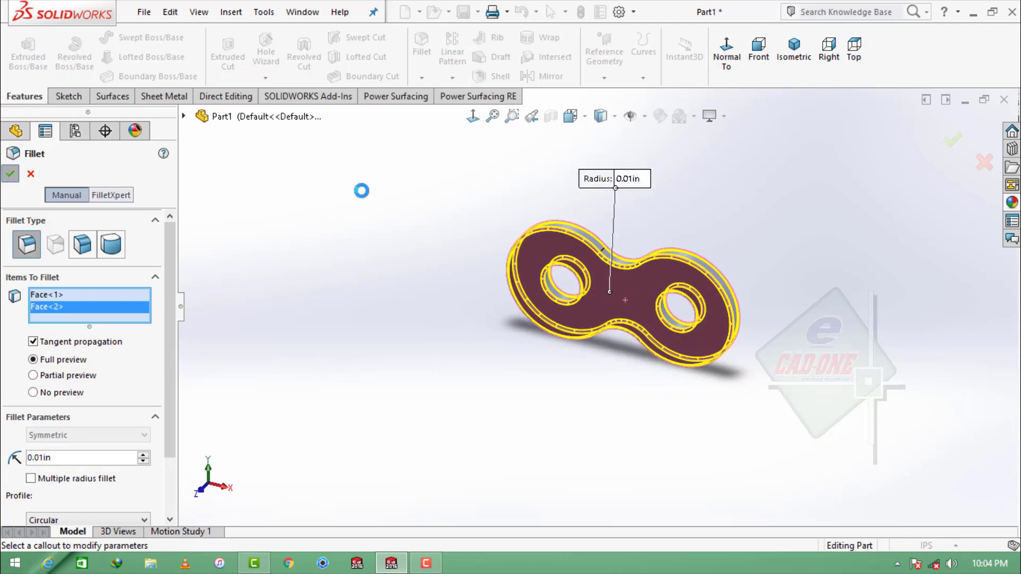
Apply the Plain White scene background and rotate the plate view.
left_click(696, 118)
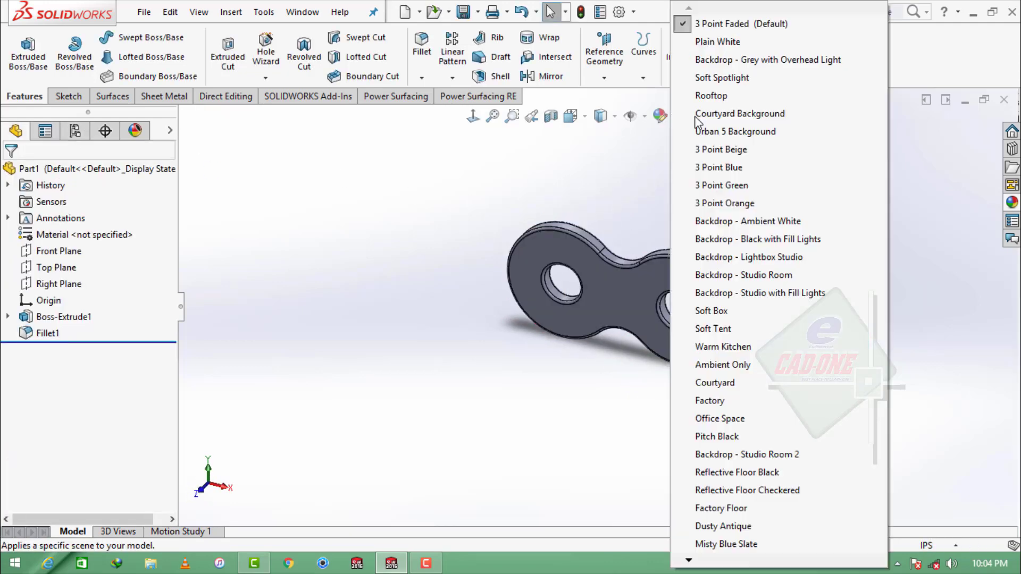
left_click(755, 41)
scroll(779, 269, "down", 3)
middle_click_drag(653, 273, 622, 364)
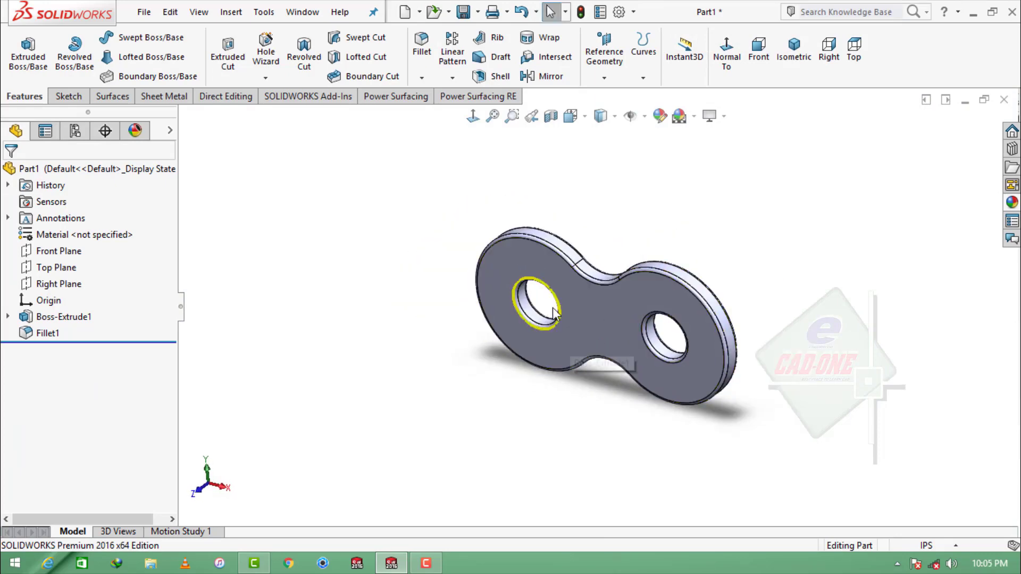
scroll(541, 308, "down", 3)
Start a sketch on the plate's front face and convert the left hole's edge into it.
left_click(600, 272)
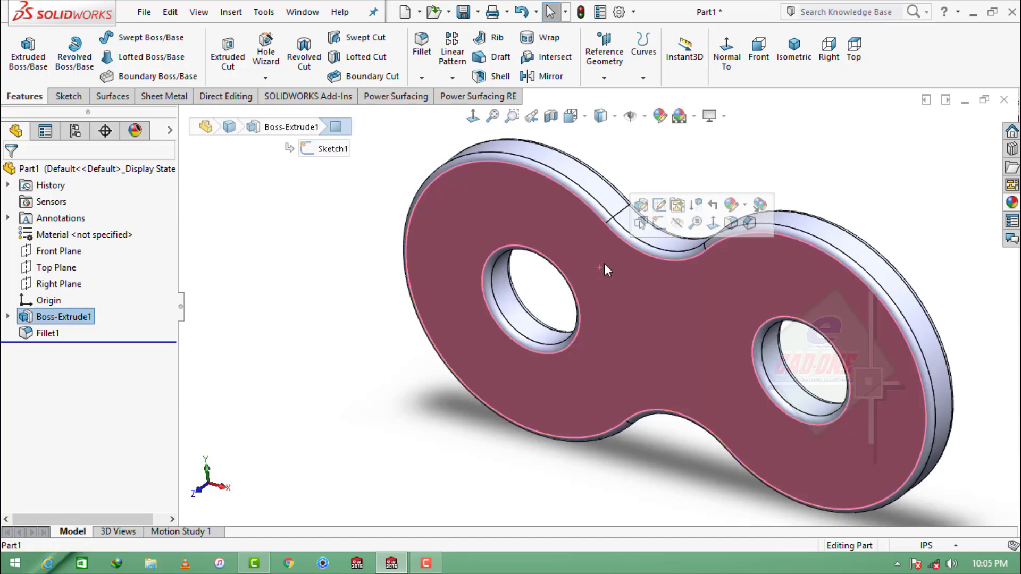
left_click(645, 228)
left_click(330, 362)
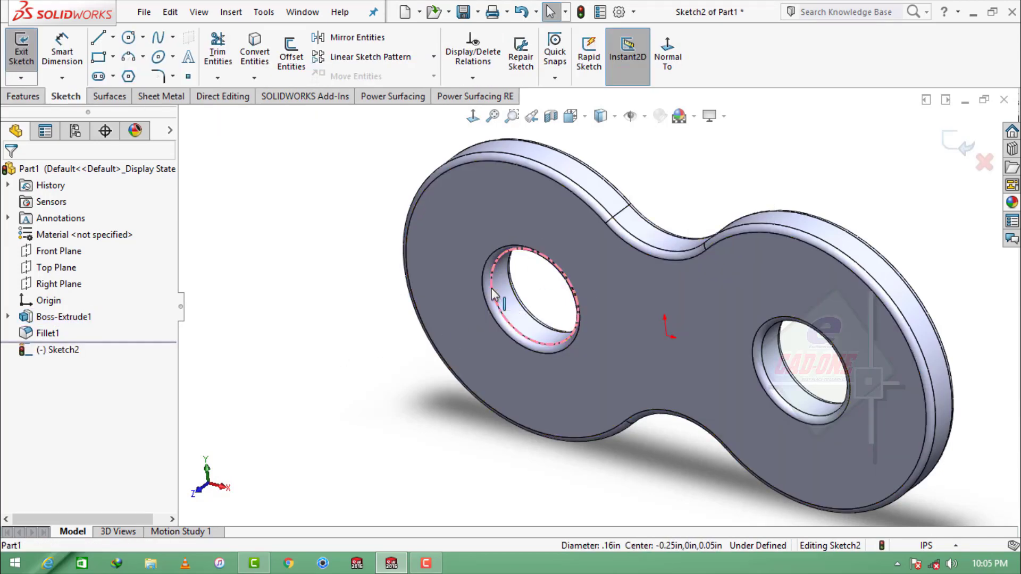
left_click(491, 288)
left_click(255, 52)
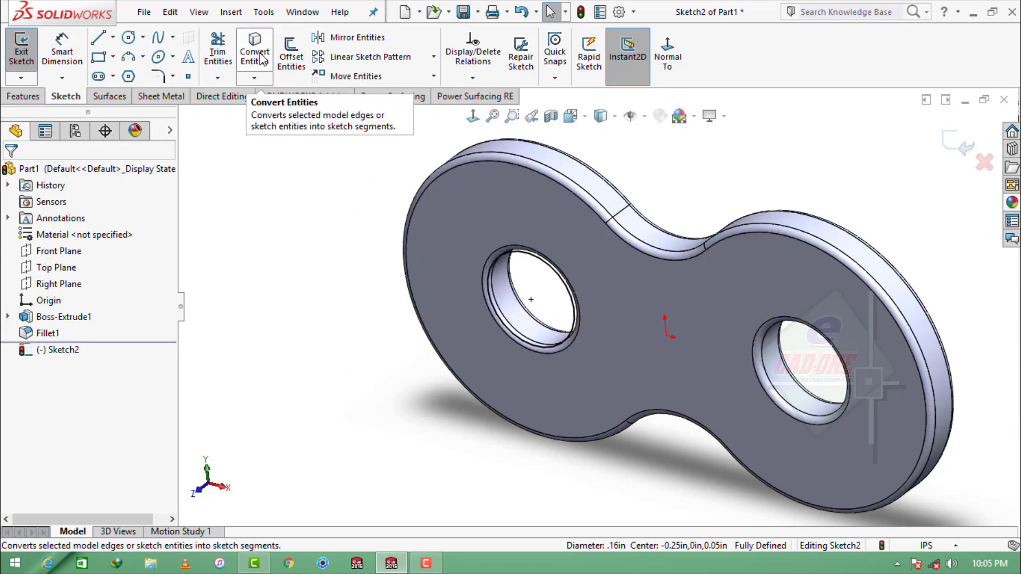
Draw a circle concentric with the left hole and dimension it Ø0.312 in.
left_click(128, 37)
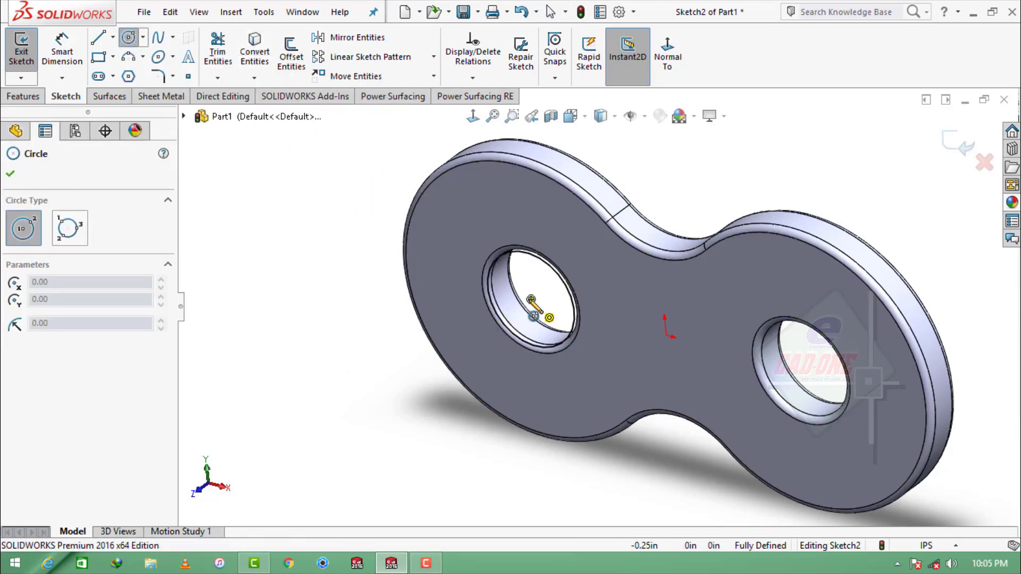
left_click(530, 299)
left_click(468, 238)
left_click(62, 52)
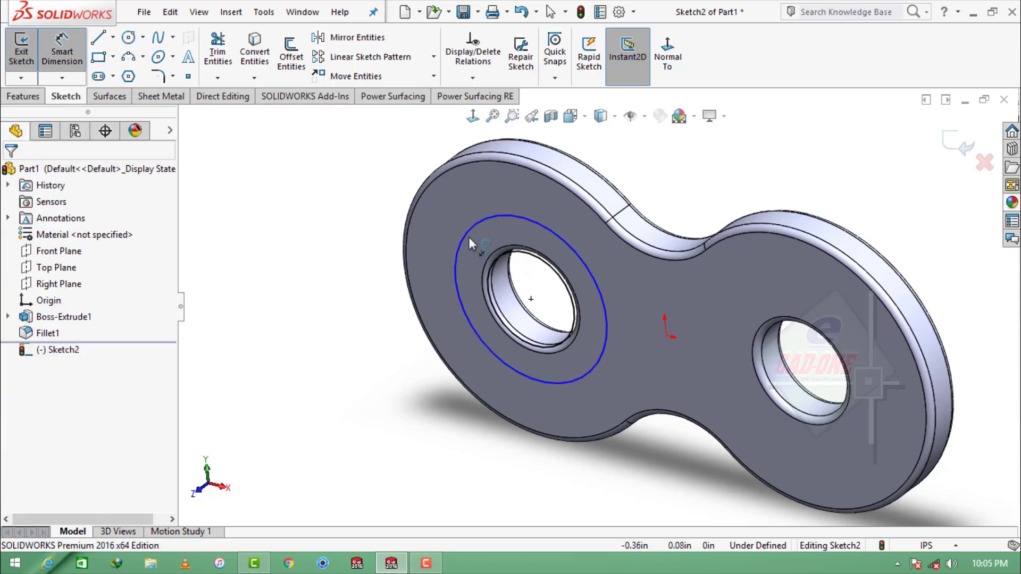
left_click(460, 235)
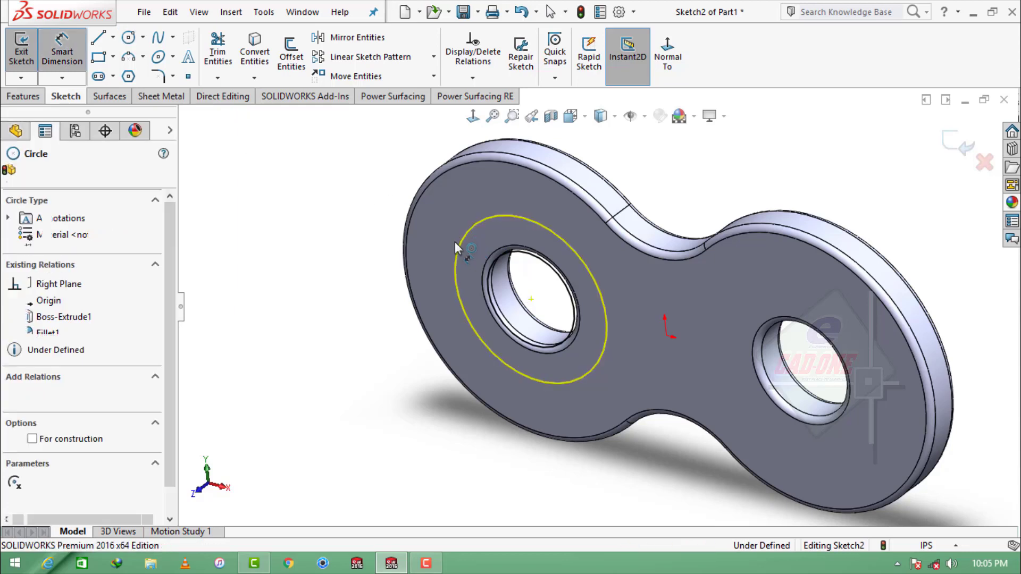
left_click(353, 261)
type("0.312")
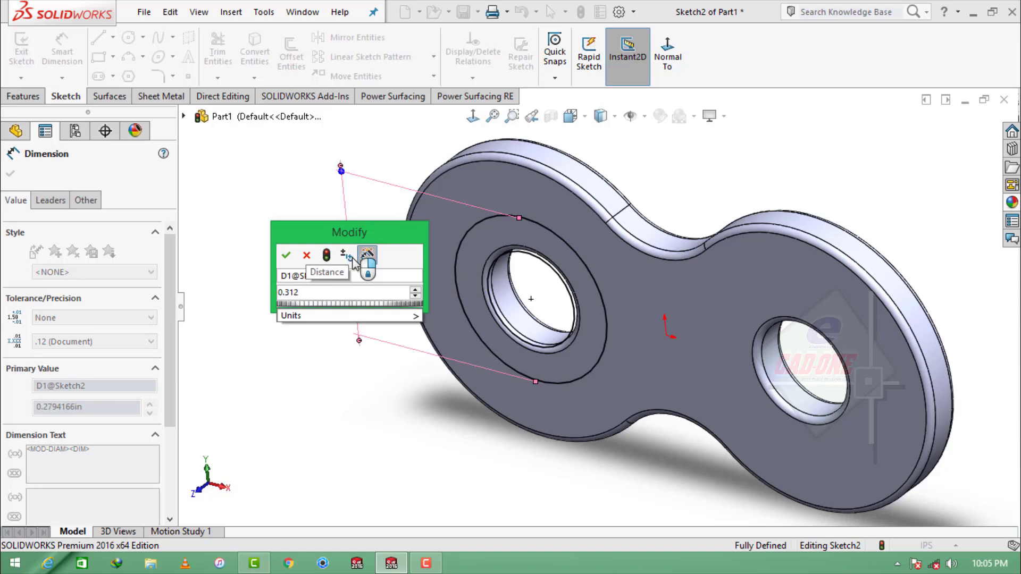
key("Return")
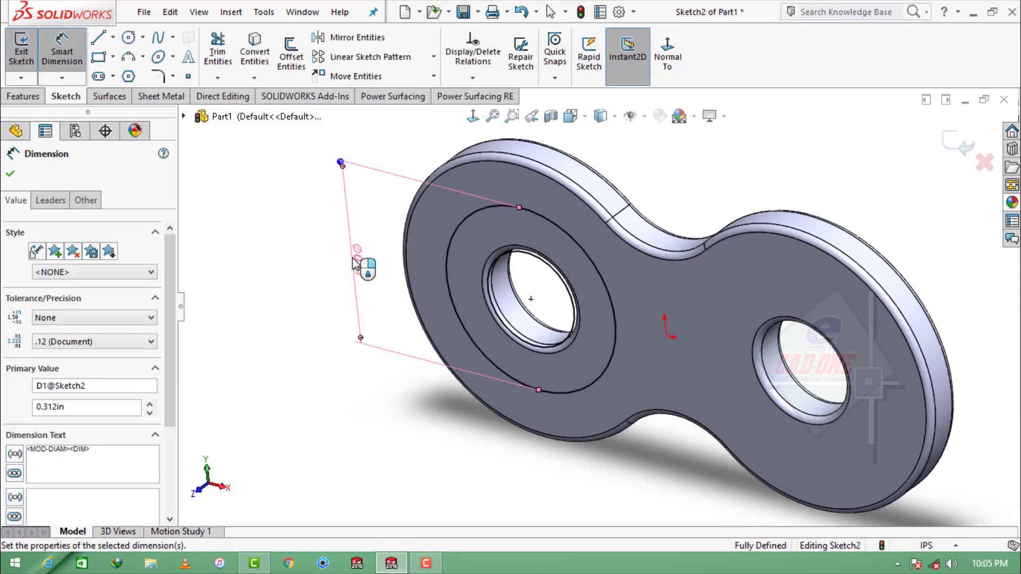
key("Escape")
Extrude the ring sketch 0.312 in to form the left bushing.
left_click(23, 97)
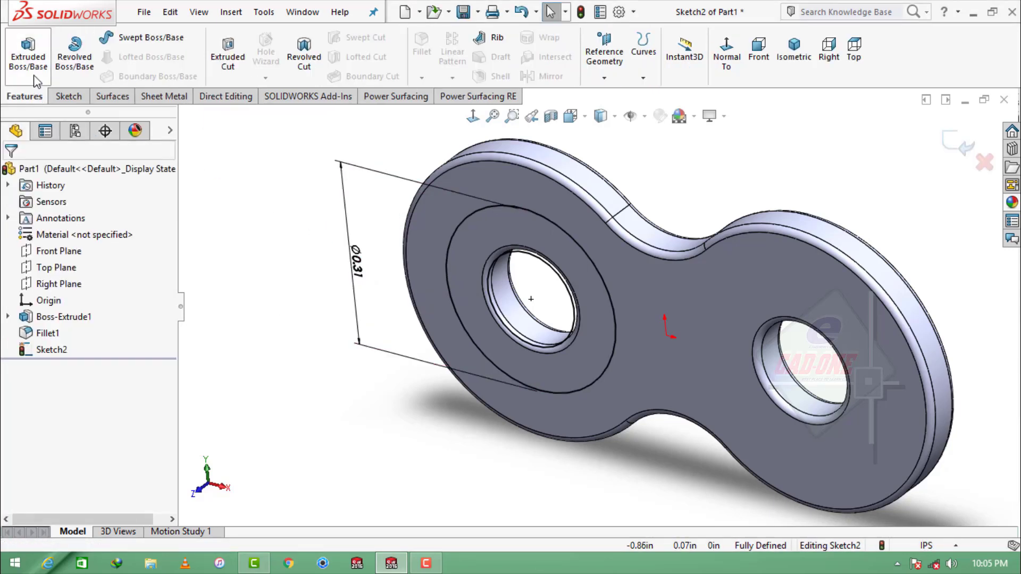
left_click(33, 64)
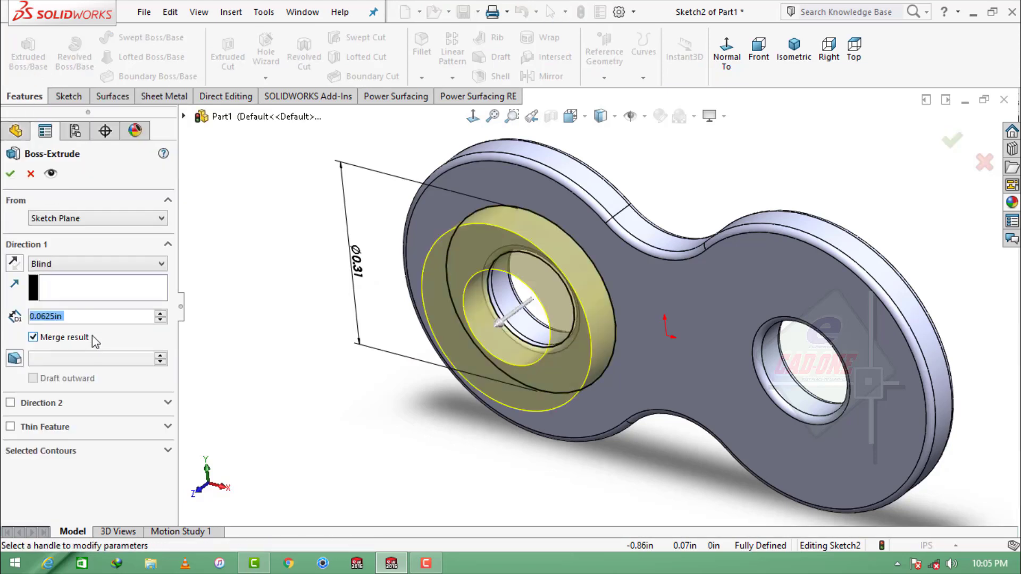
left_click_drag(98, 316, 17, 326)
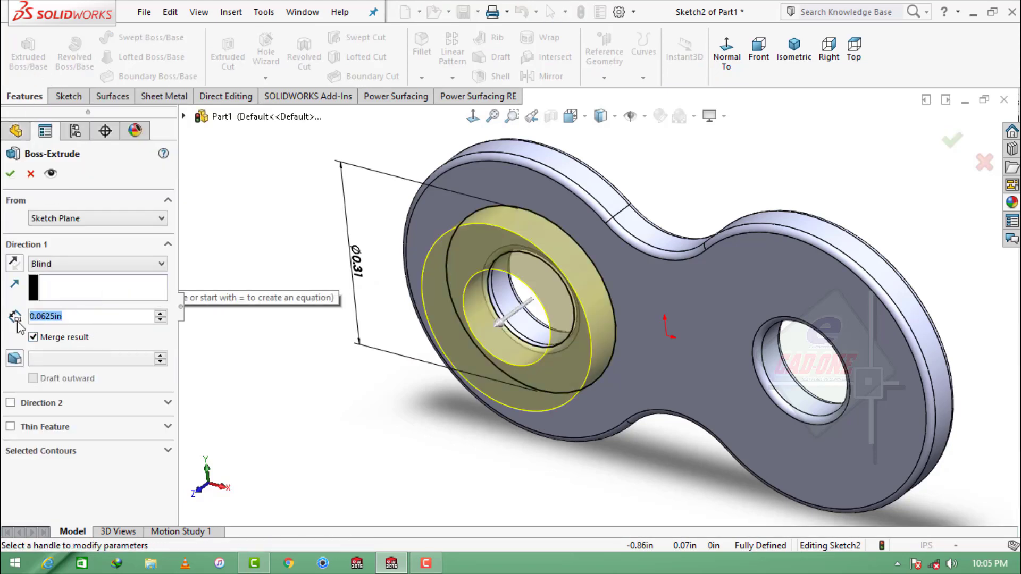
type("0.31")
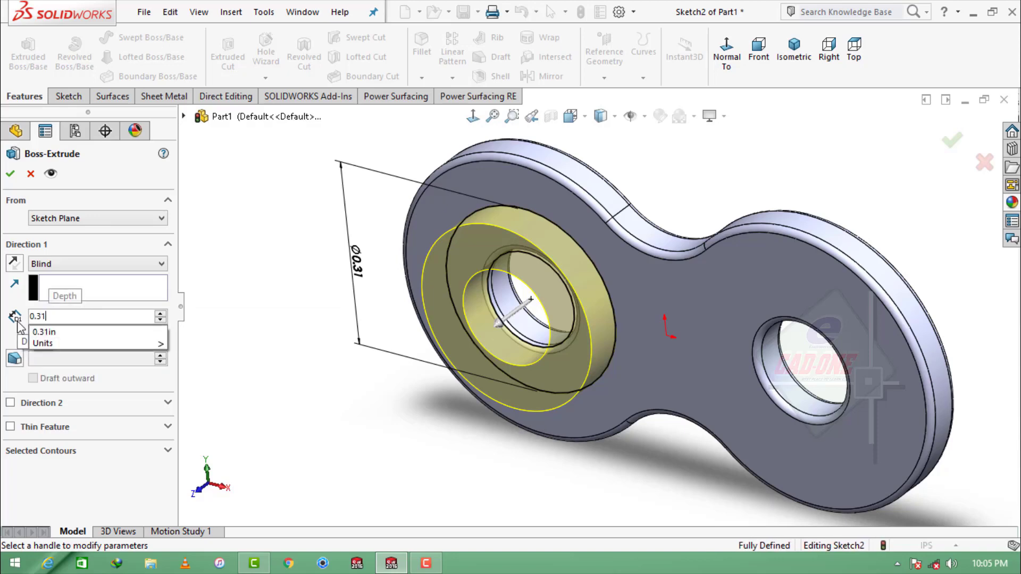
type("2")
key("Return")
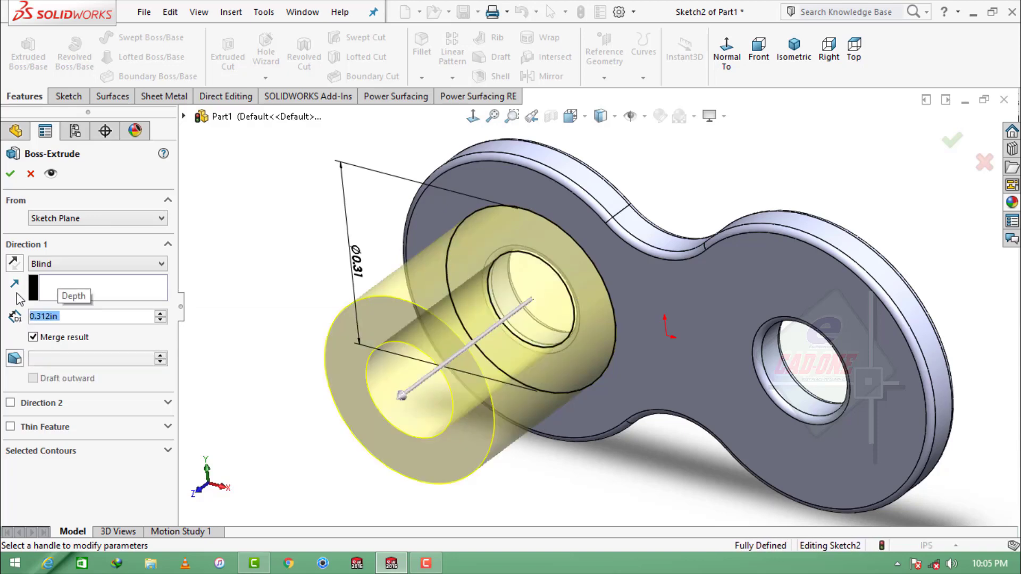
left_click(10, 175)
Mirror the bushing (Boss-Extrude2) across the Right Plane onto the right hole.
scroll(501, 337, "up", 5)
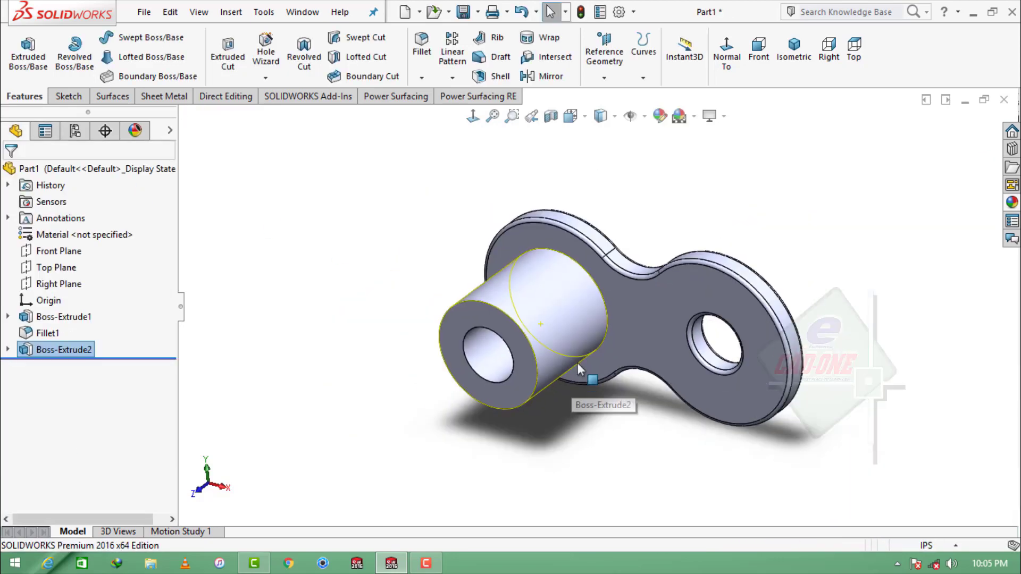
scroll(671, 365, "down", 3)
left_click(784, 273)
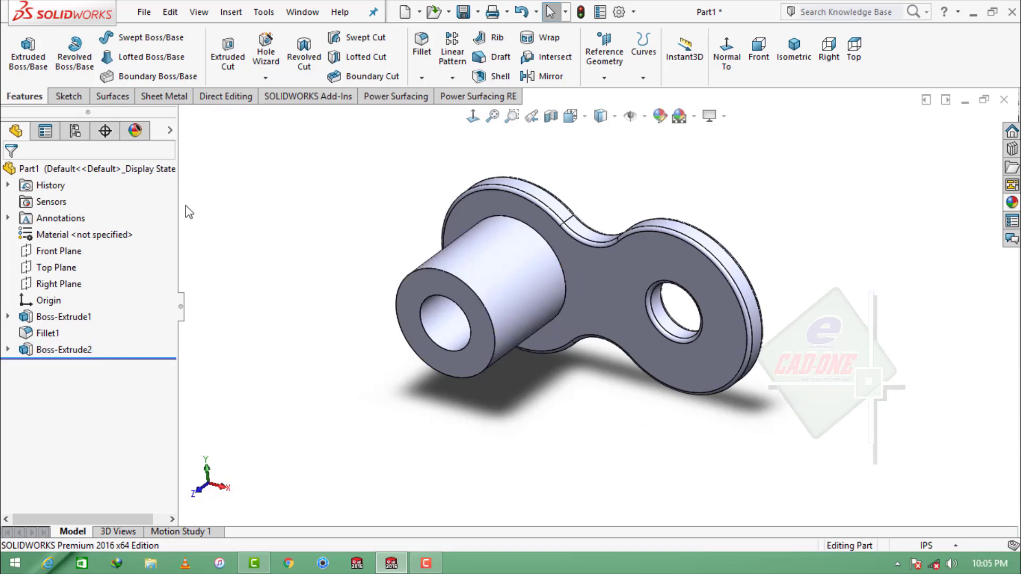
left_click(62, 286)
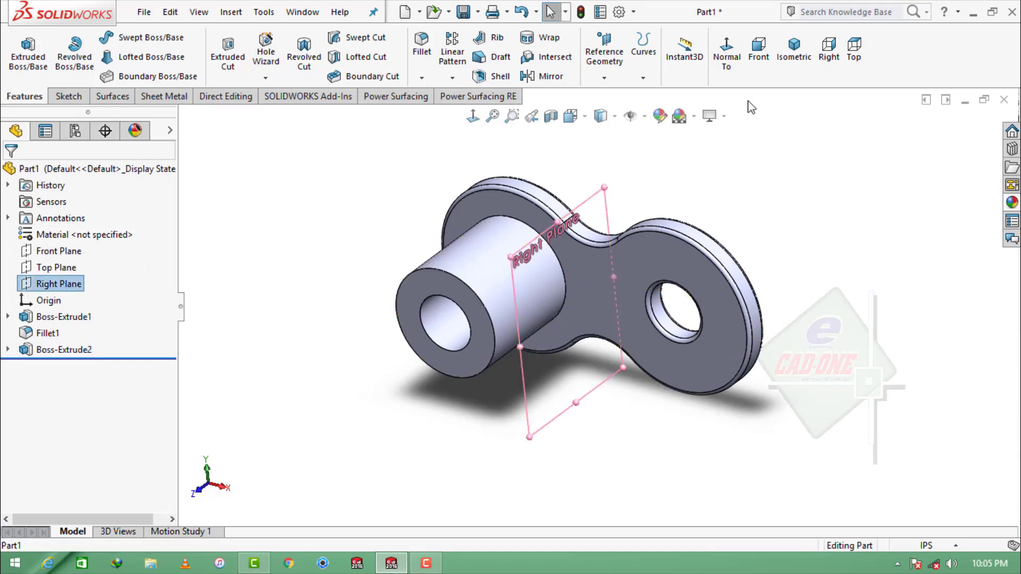
left_click(550, 76)
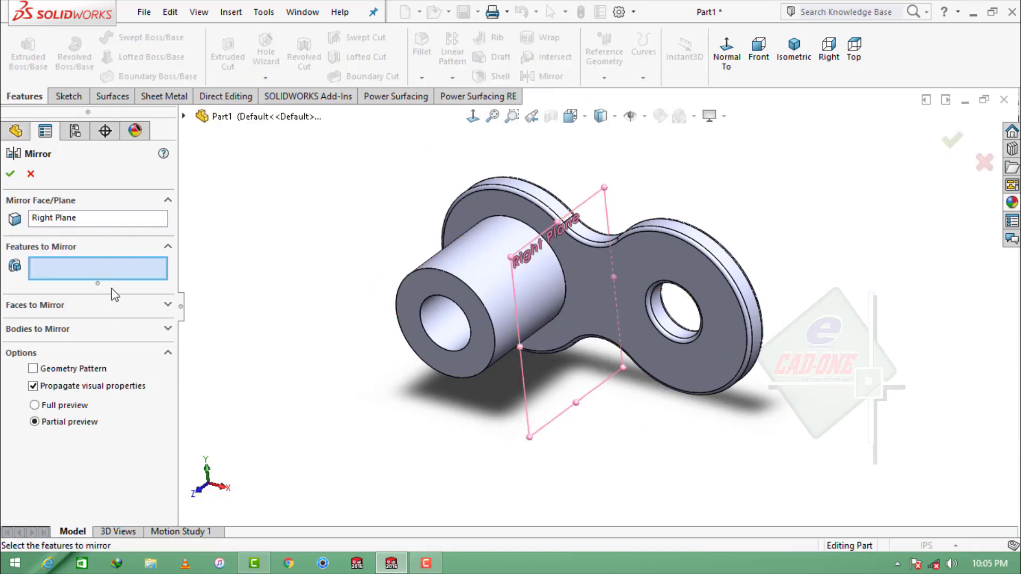
left_click(467, 270)
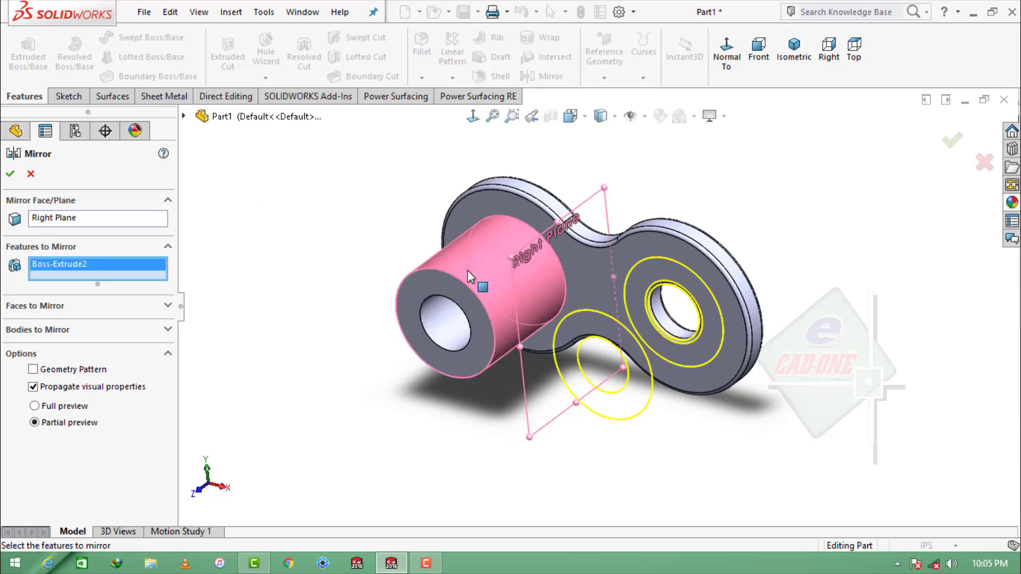
left_click(11, 175)
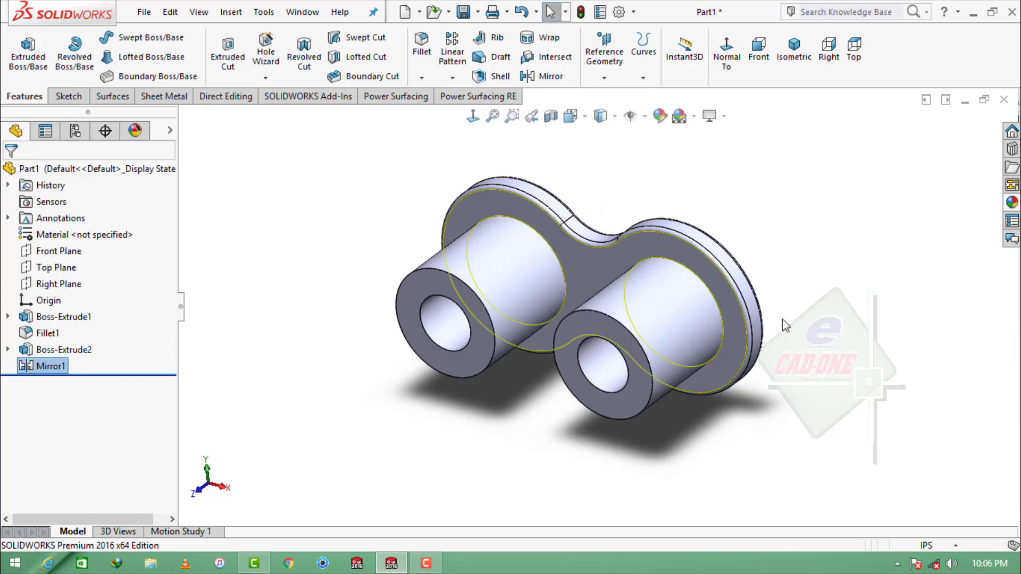
Create Plane1 as a mid plane between the plate face and bushing end face.
left_click(612, 85)
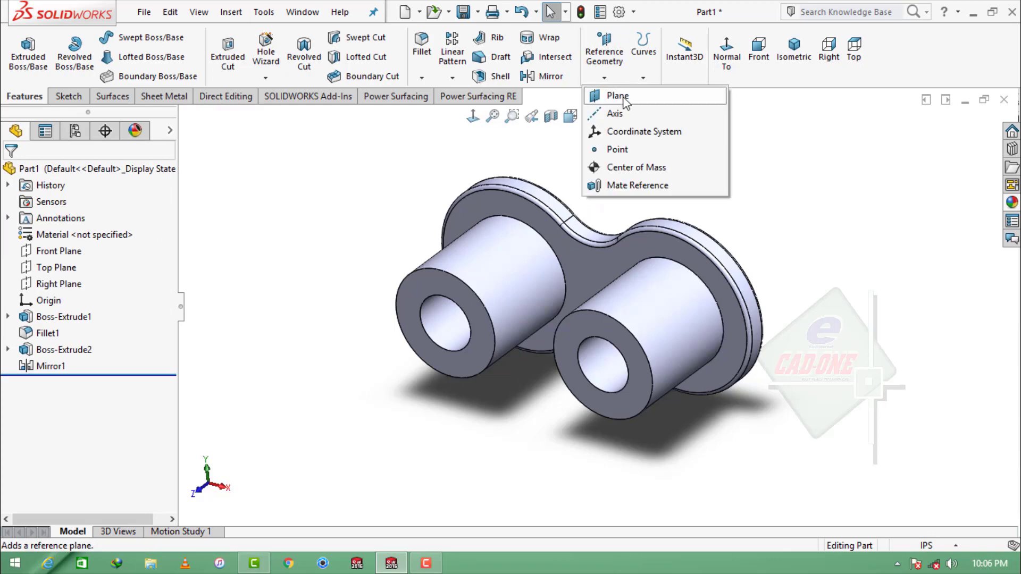
left_click(576, 263)
left_click(478, 346)
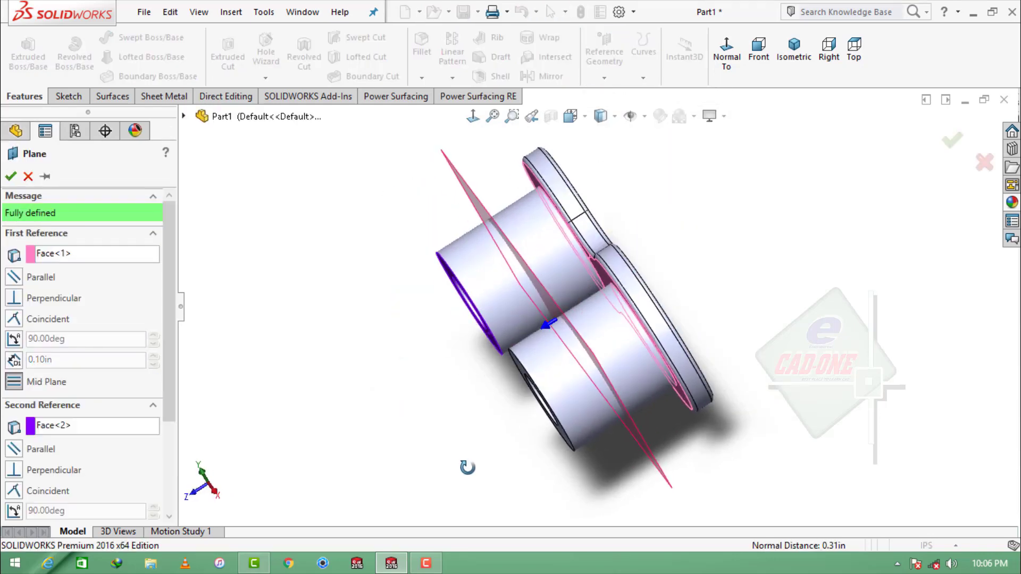
middle_click_drag(490, 375, 479, 405)
left_click(11, 177)
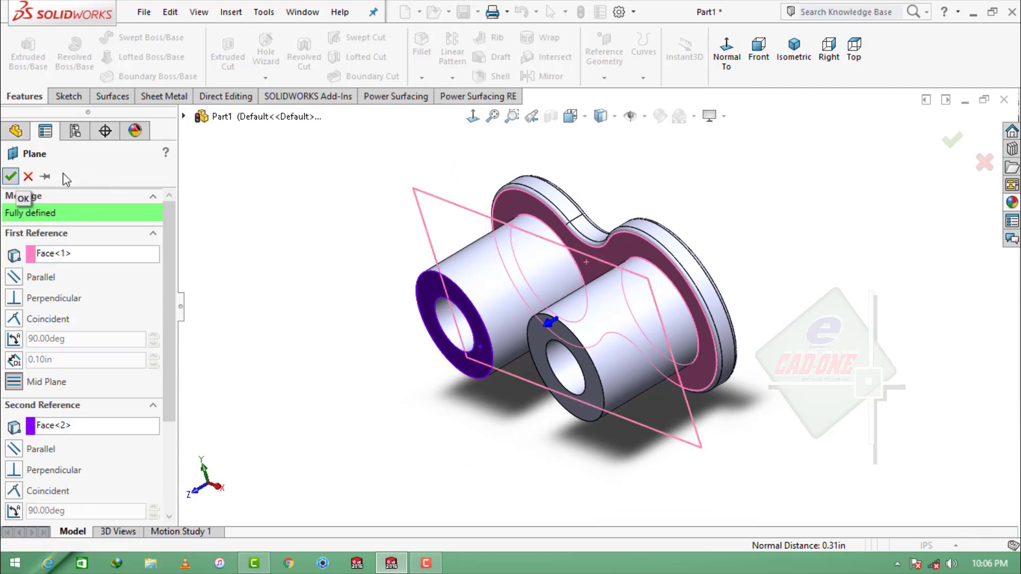
Mirror Boss-Extrude1 and Fillet1 about Plane1 to add the second side plate.
left_click(548, 76)
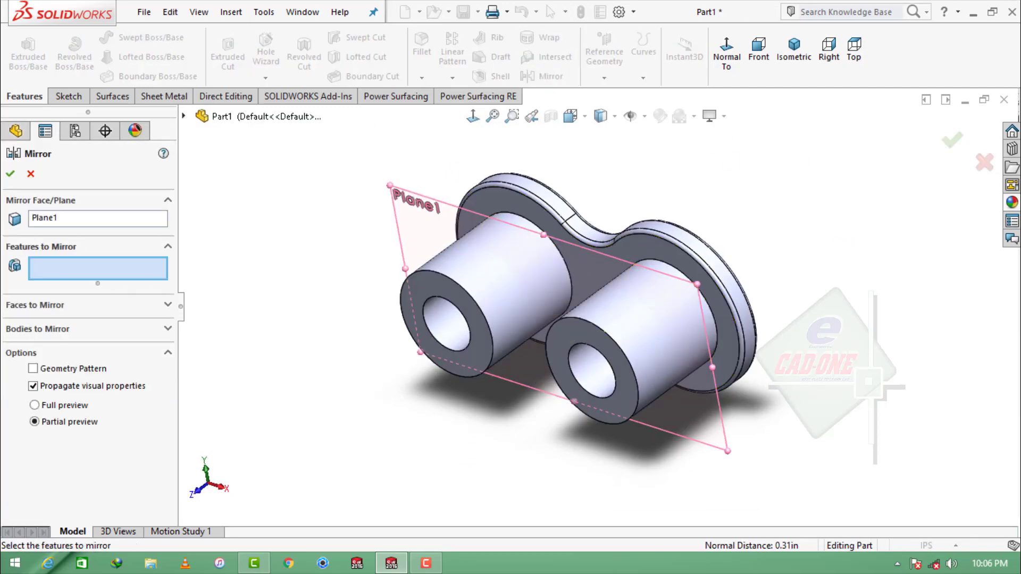
left_click(184, 116)
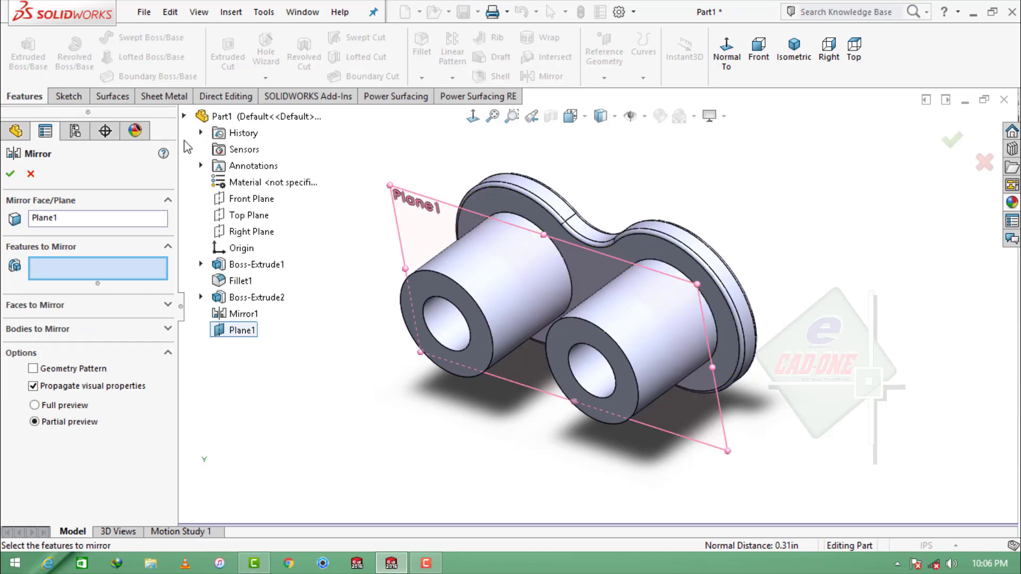
left_click(270, 264)
left_click(239, 281)
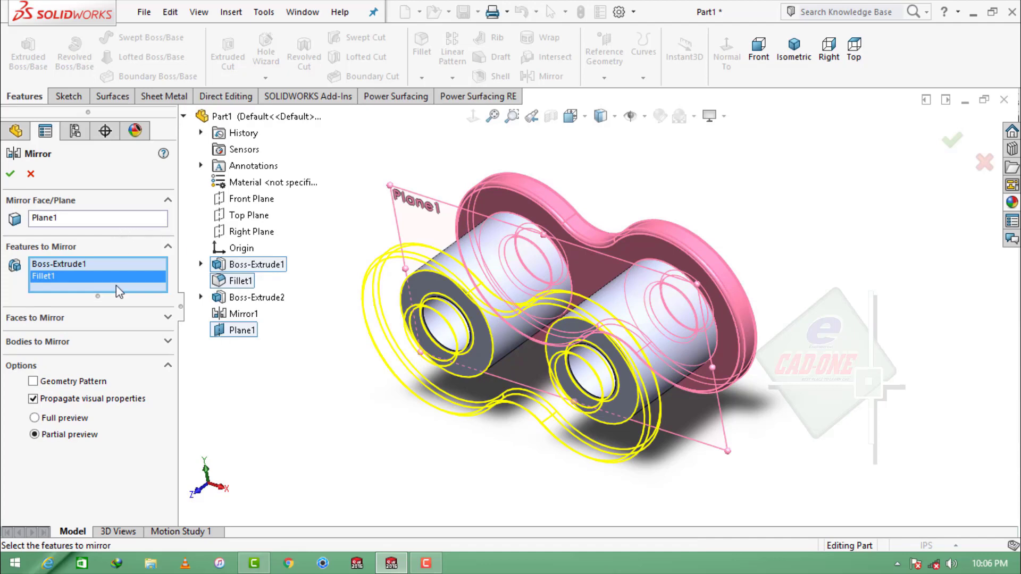
left_click(11, 174)
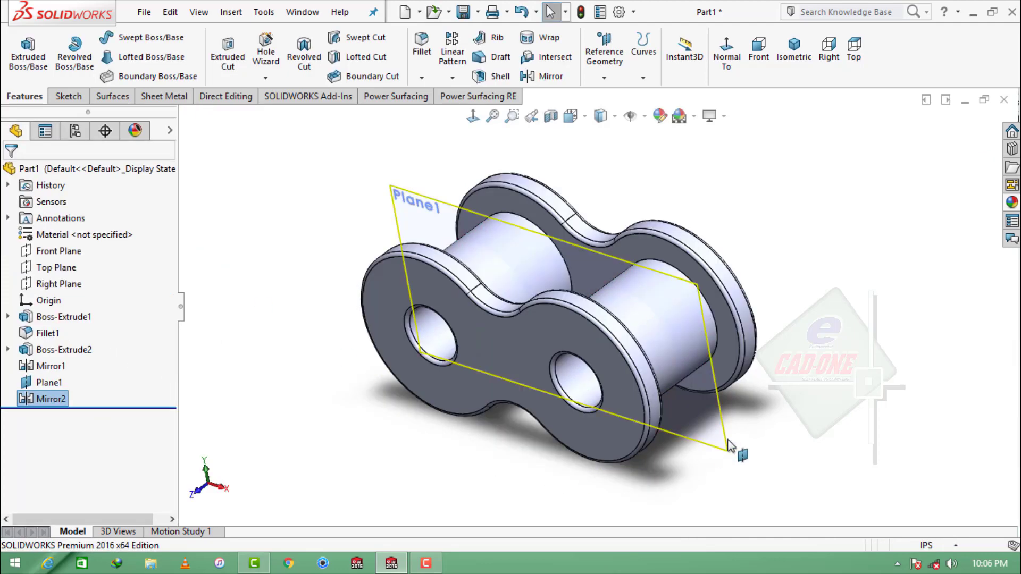
mouse_move(731, 444)
middle_mouse_down()
mouse_move(725, 406)
mouse_move(518, 404)
middle_mouse_up()
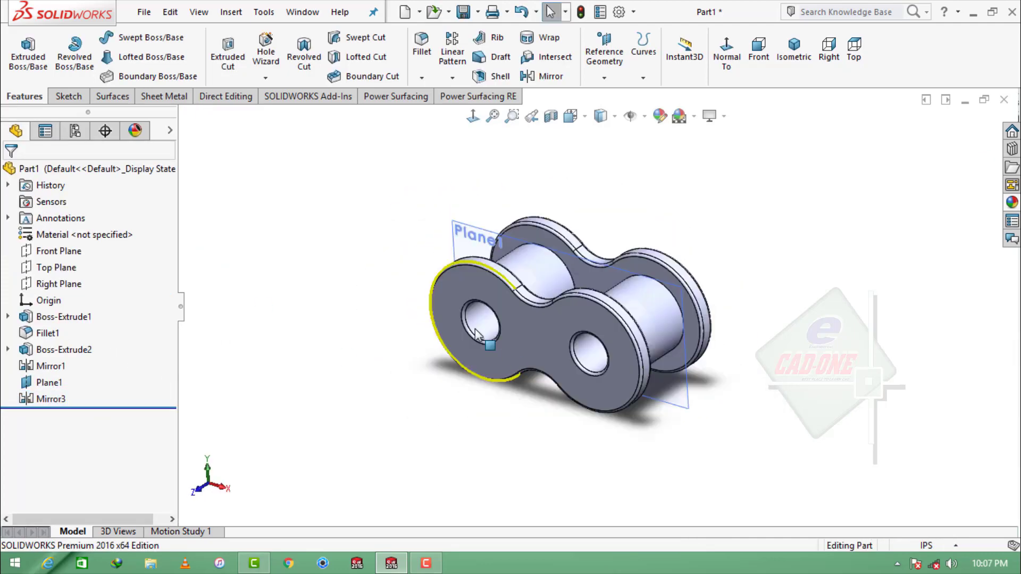
Assign AISI 304 steel to Part1, then create a new part document.
left_click(74, 235)
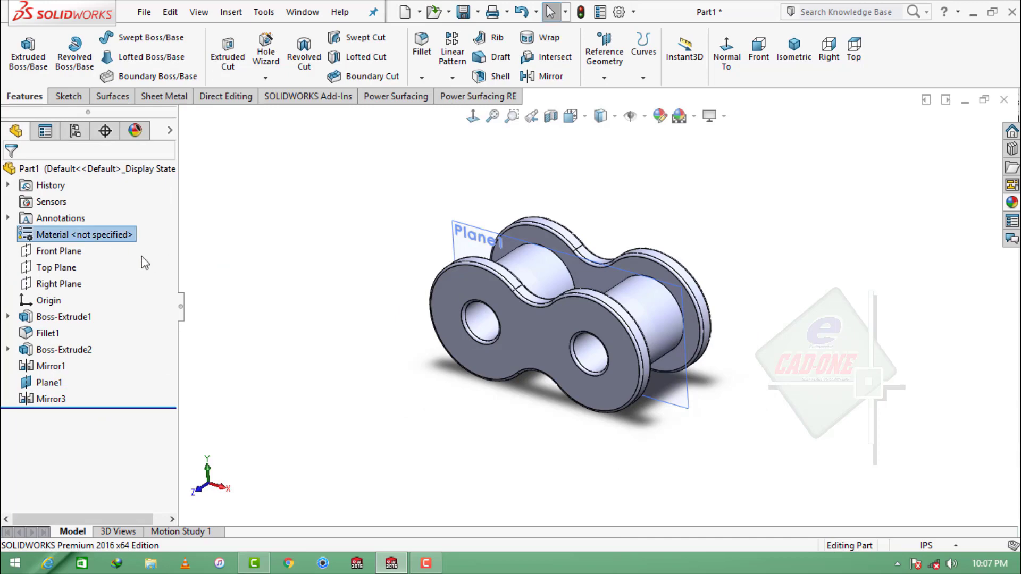
right_click(117, 234)
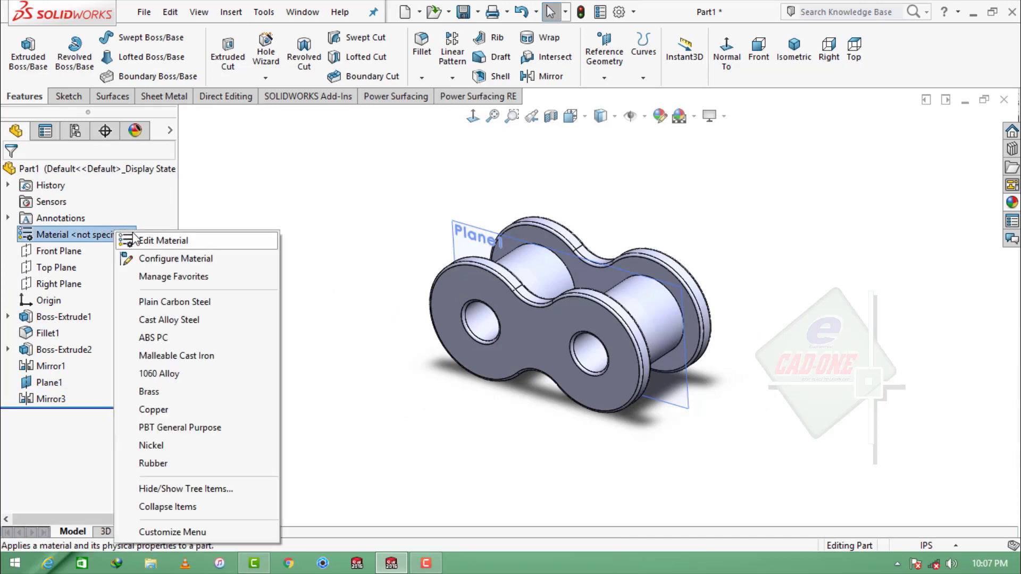
left_click(223, 238)
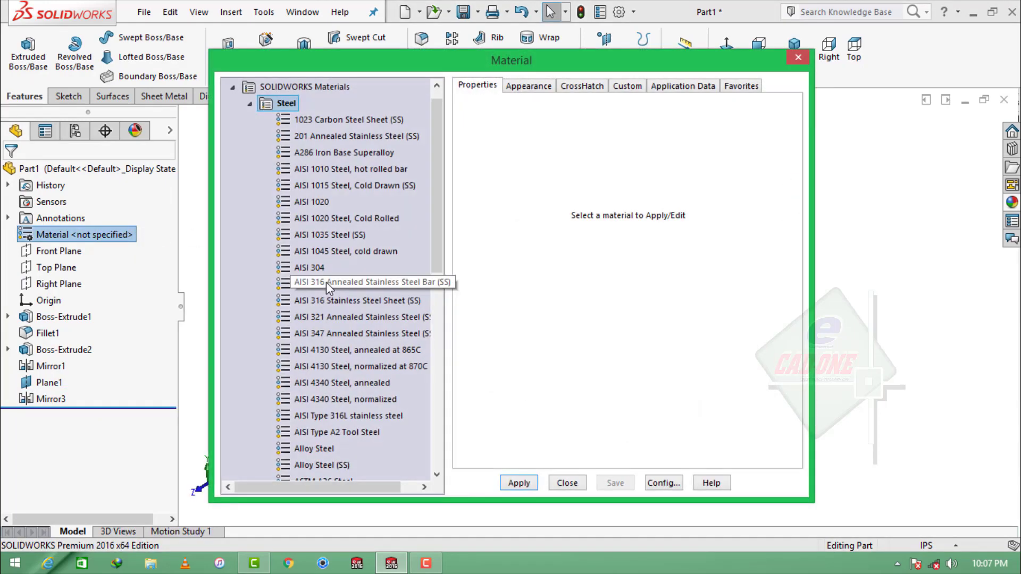
left_click(319, 266)
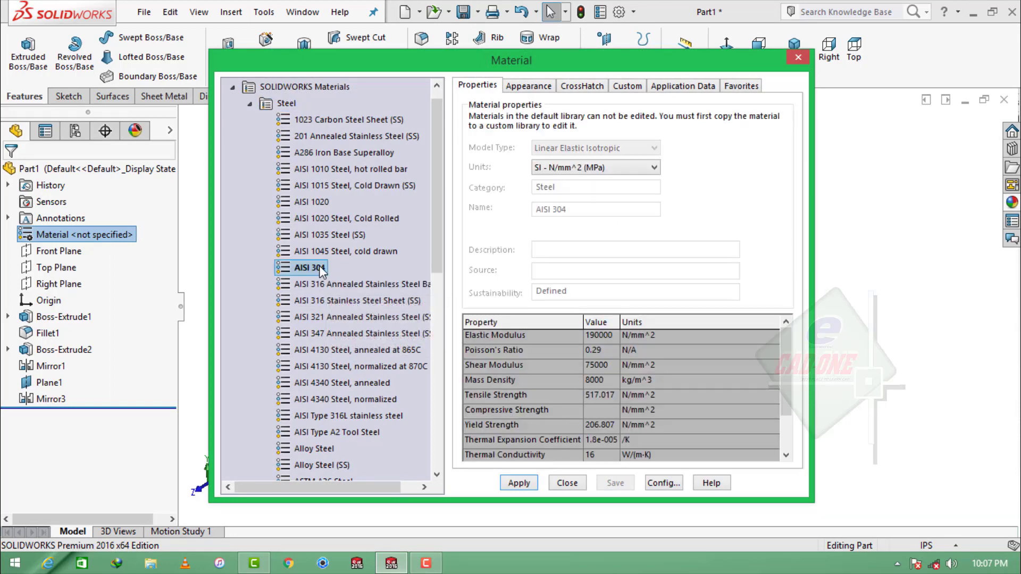
left_click(519, 483)
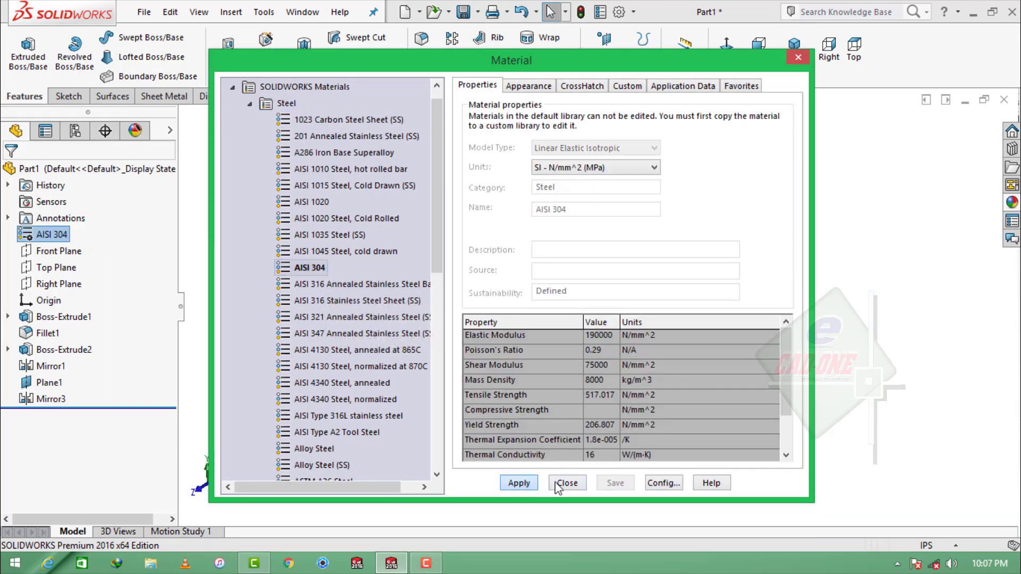
left_click(565, 483)
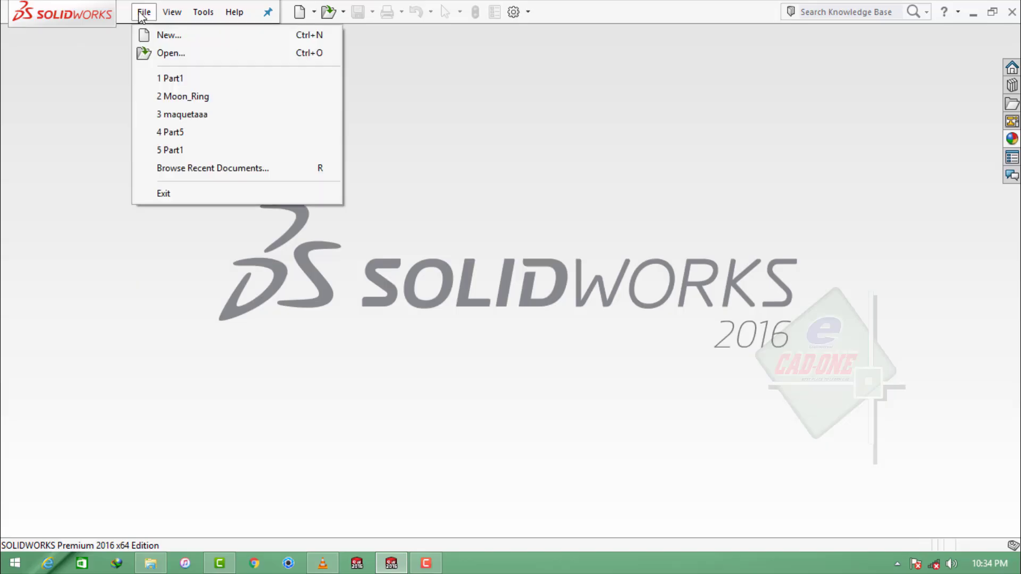
left_click(152, 36)
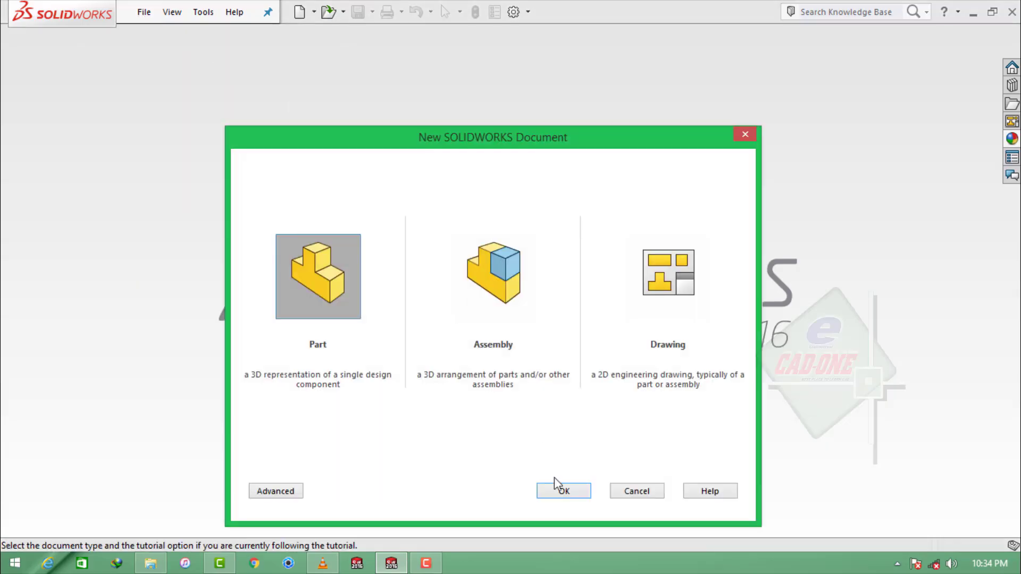
left_click(563, 490)
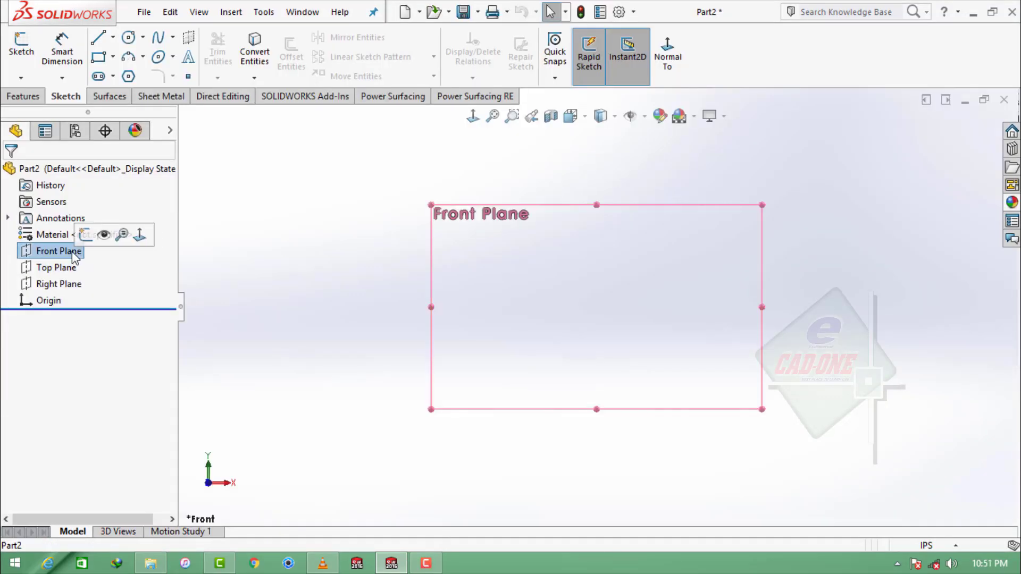
Draw a horizontal centerline and a vertical construction line crossing at the origin.
left_click(114, 42)
left_click(126, 74)
left_click(396, 298)
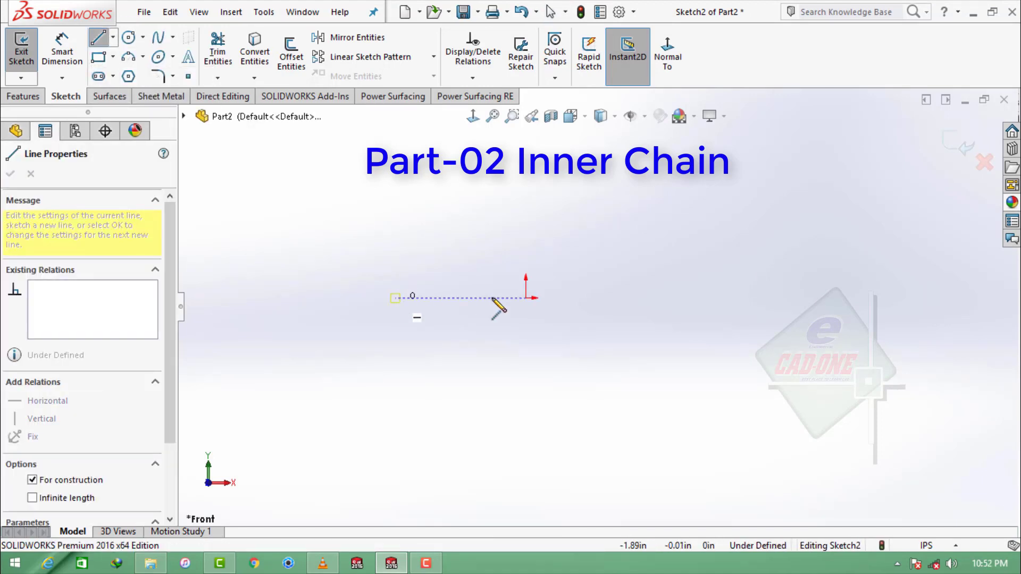
left_click(690, 298)
key("Escape")
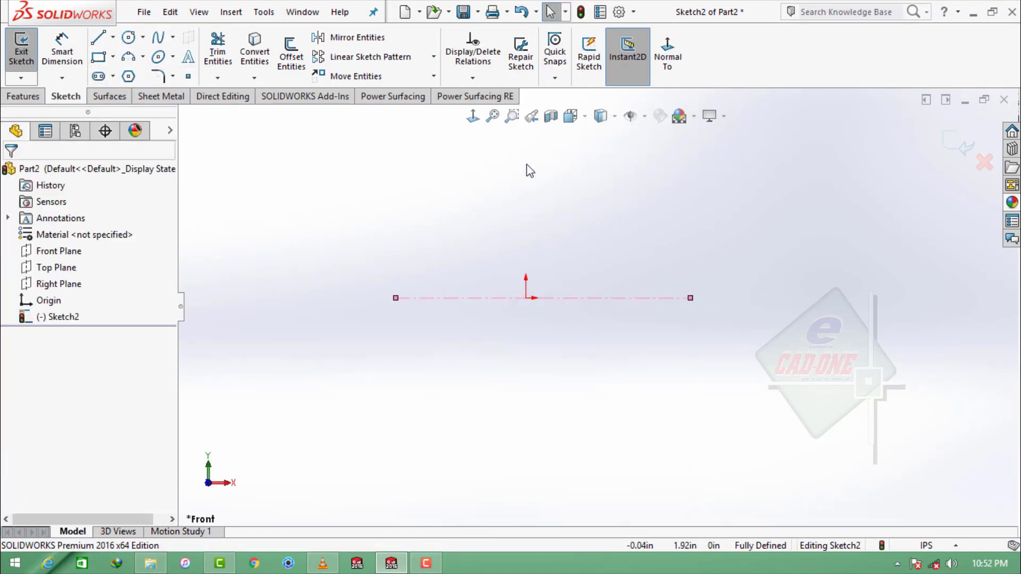
key("l")
left_click(526, 158)
left_click(526, 465)
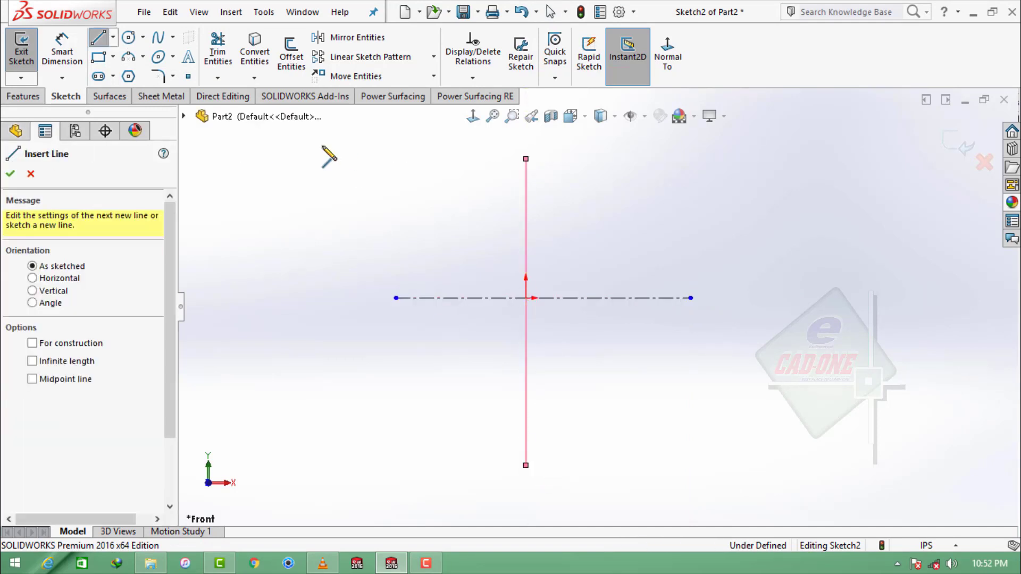
key("Escape")
left_click(526, 201)
left_click(587, 147)
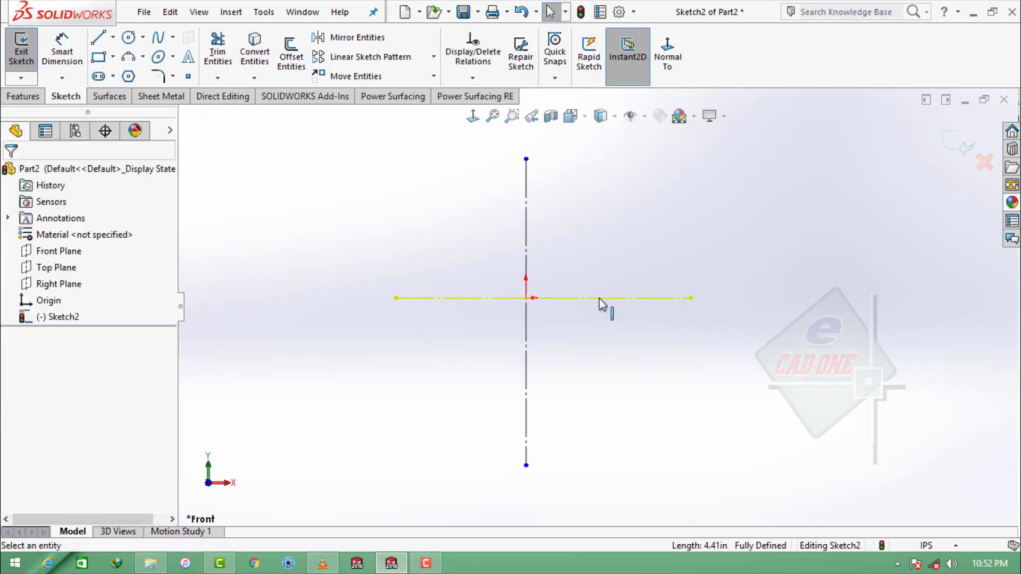
Draw two concentric circles on the horizontal centerline right of the origin.
left_click(128, 43)
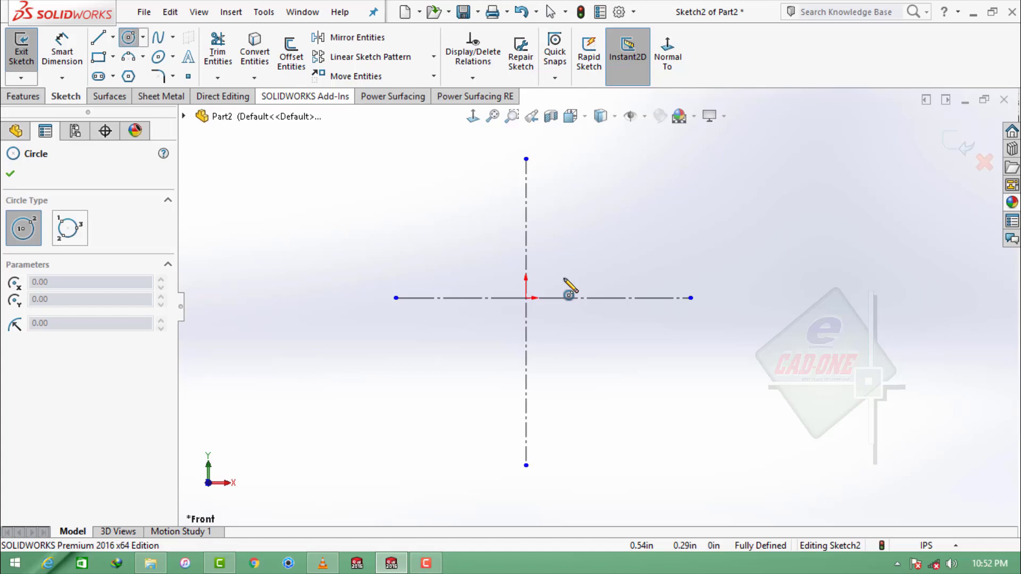
left_click(621, 298)
left_click(629, 351)
left_click(621, 298)
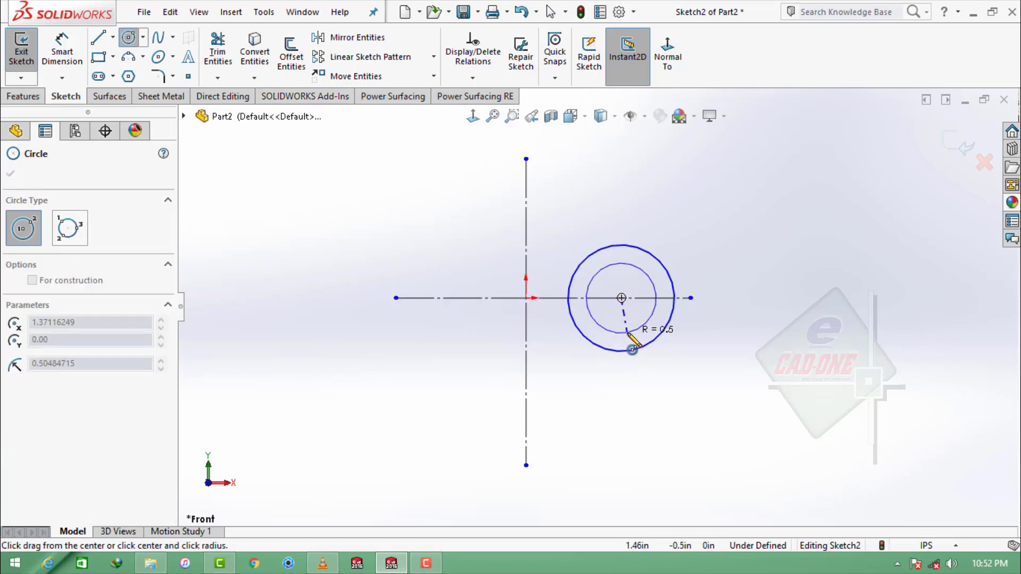
left_click(630, 332)
Dimension the outer circle to 0.425 and the inner circle to 0.156 diameter.
key("d")
left_click(656, 258)
left_click(765, 246)
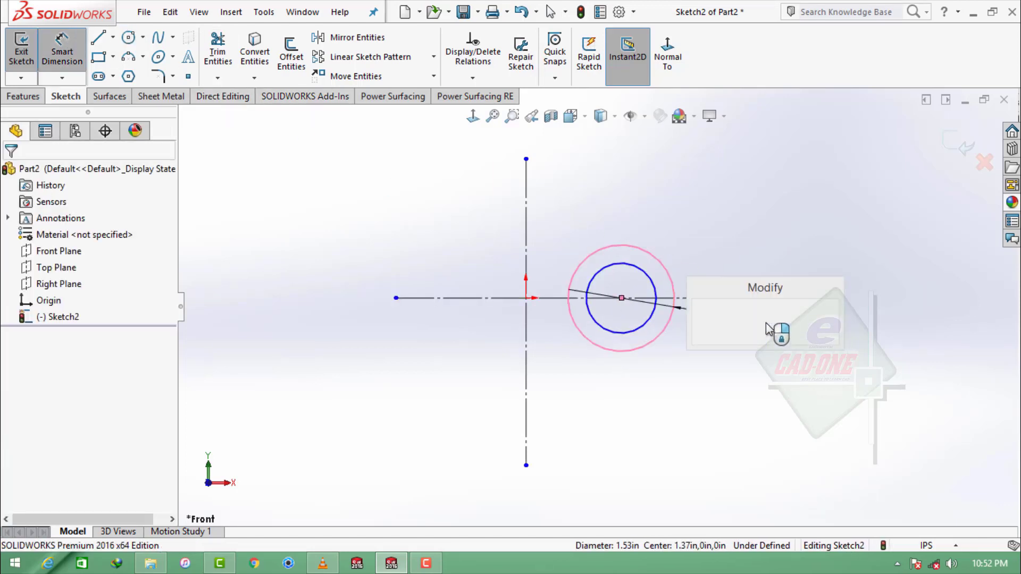
type("0.425")
key("Return")
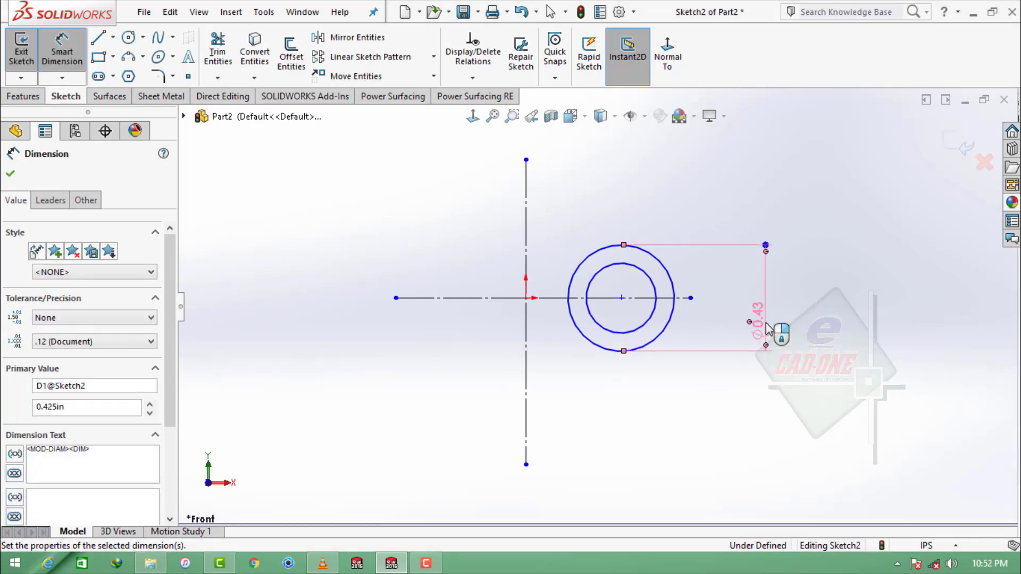
left_click(653, 279)
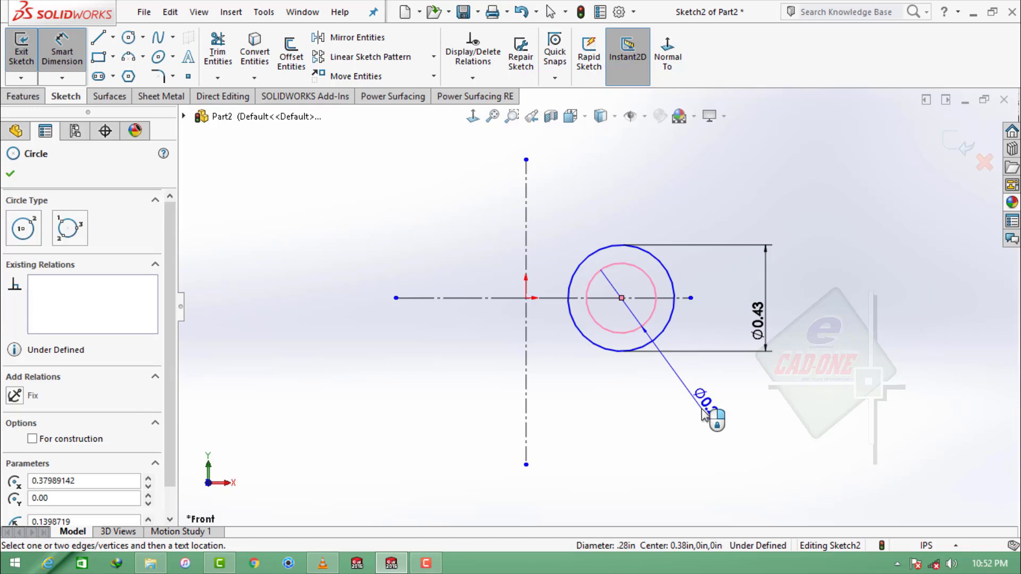
left_click(703, 413)
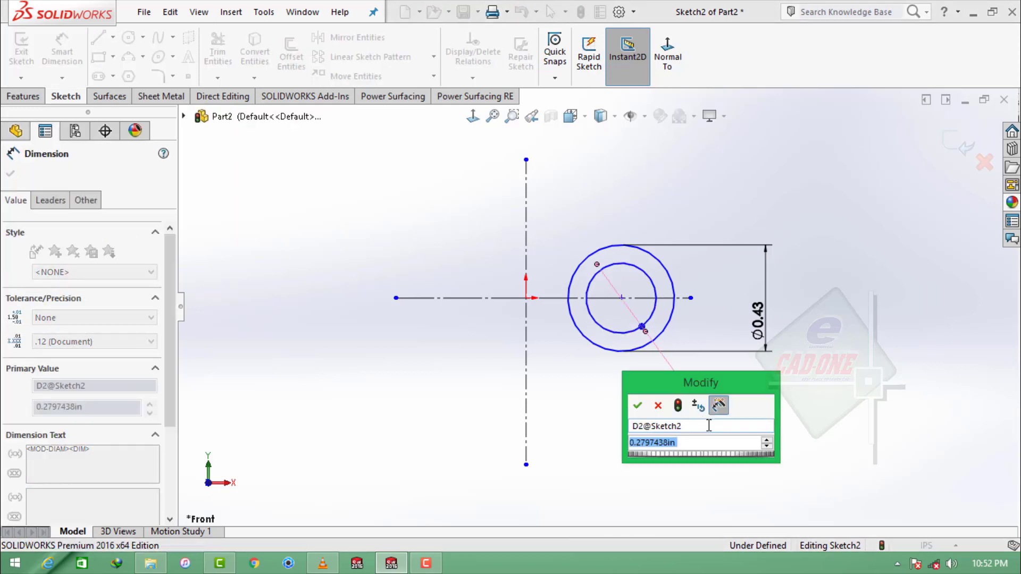
type("0.156")
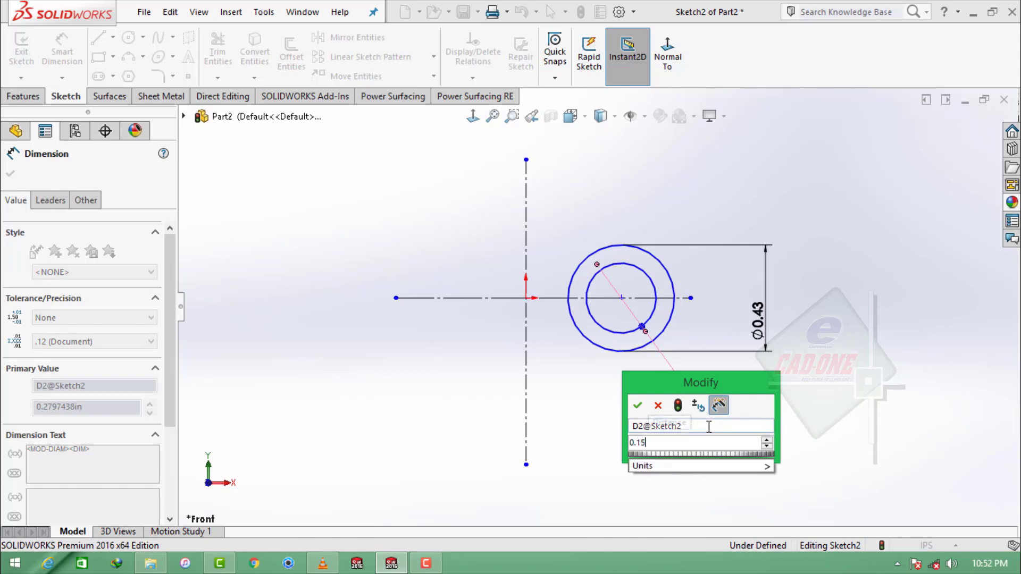
key("Return")
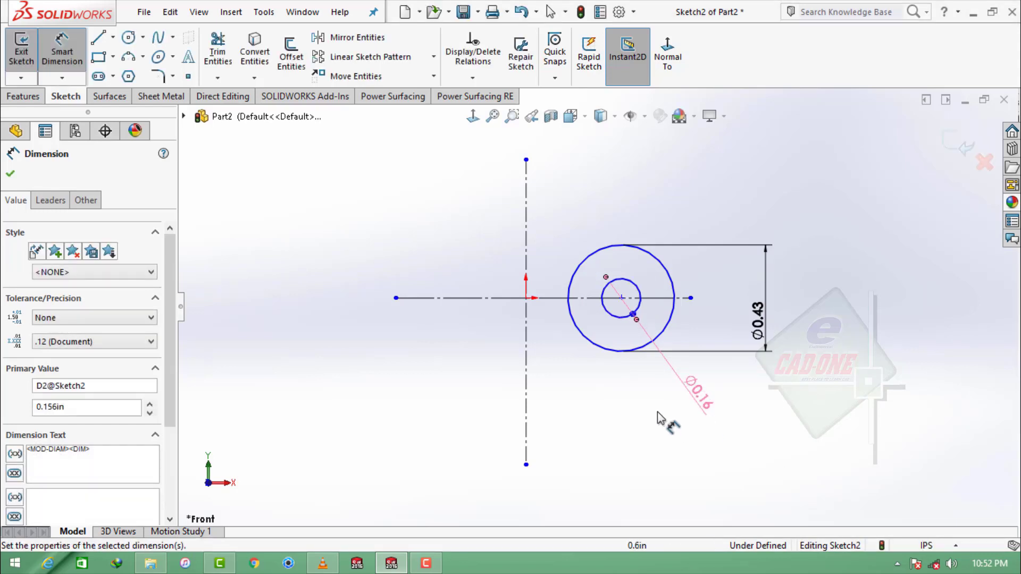
key("Escape")
key("Escape")
left_click(330, 37)
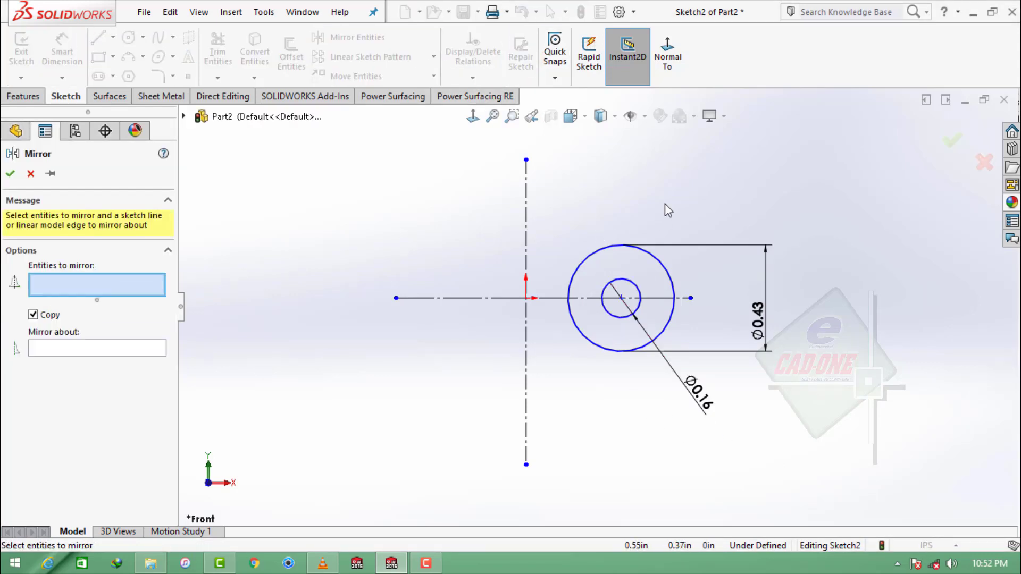
Mirror the circle pair about the vertical centerline onto the left side.
left_click_drag(668, 206, 603, 301)
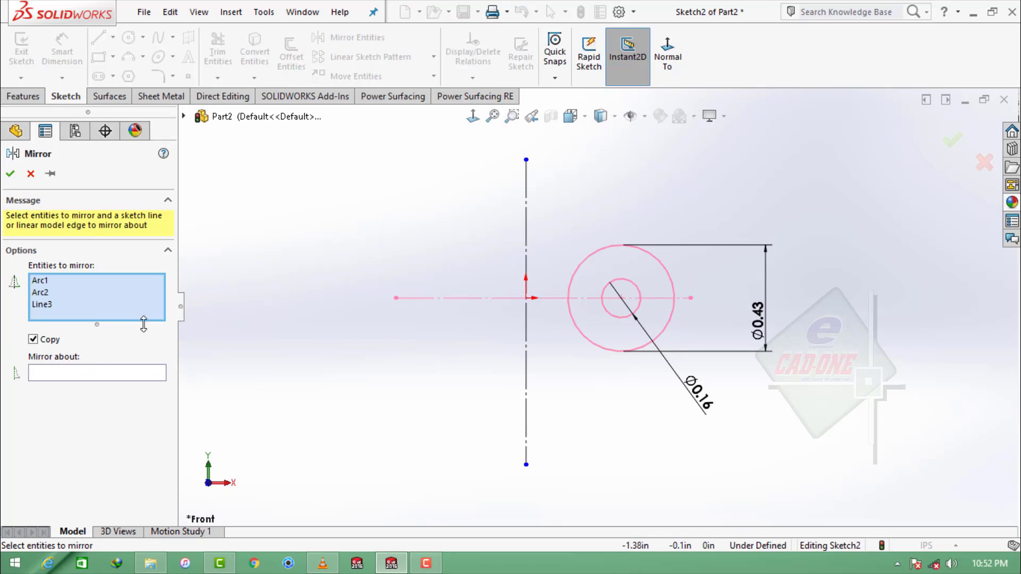
left_click(85, 374)
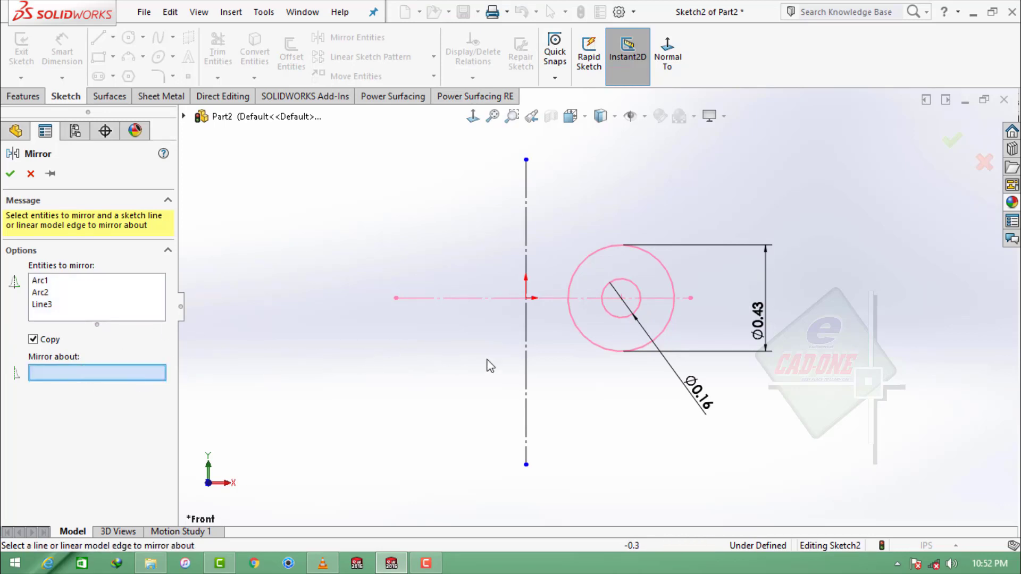
left_click(525, 320)
left_click(10, 174)
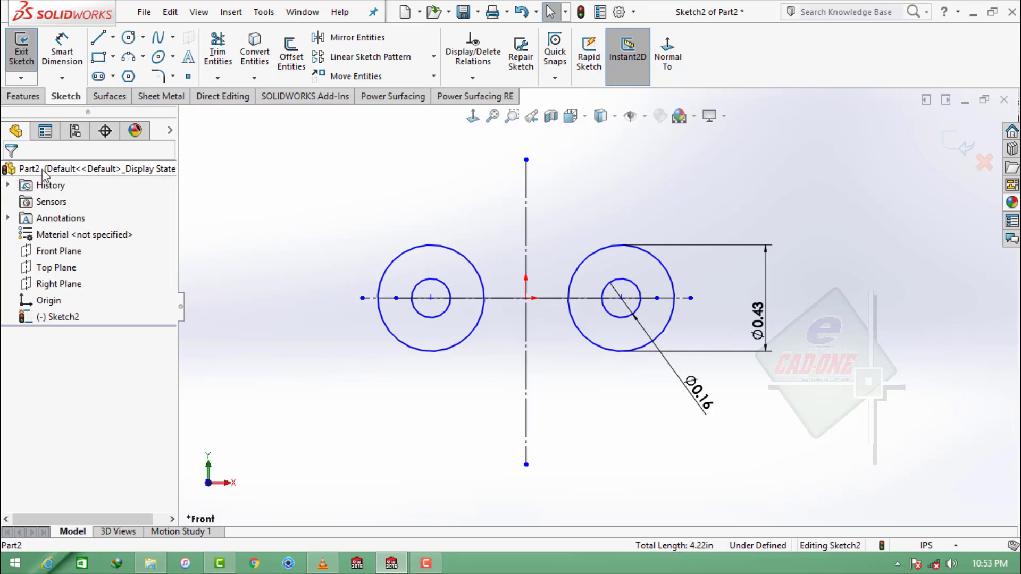
Dimension the right circle's centre 0.25 from the vertical centerline.
left_click(62, 51)
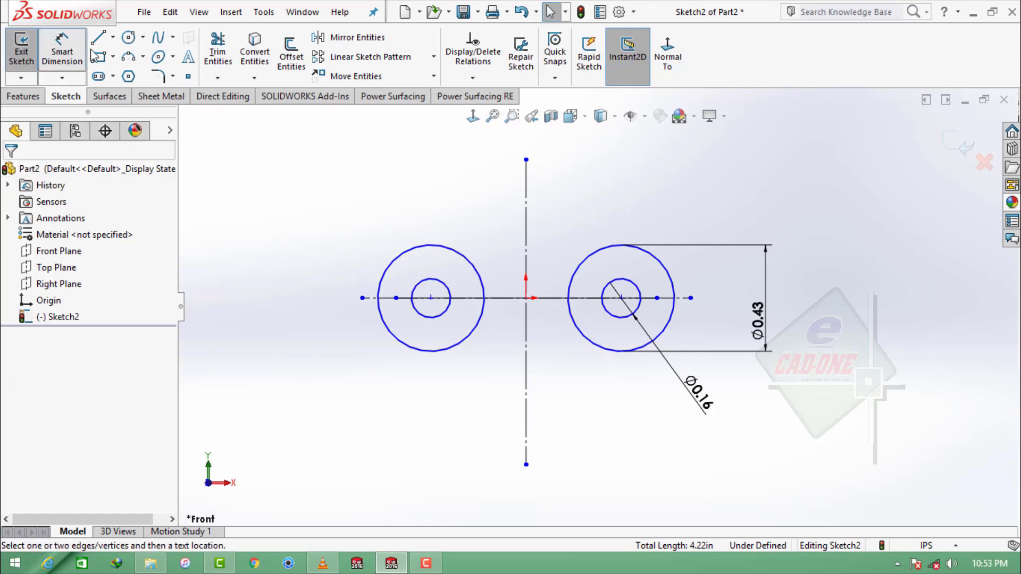
left_click(525, 298)
left_click(621, 298)
left_click(587, 423)
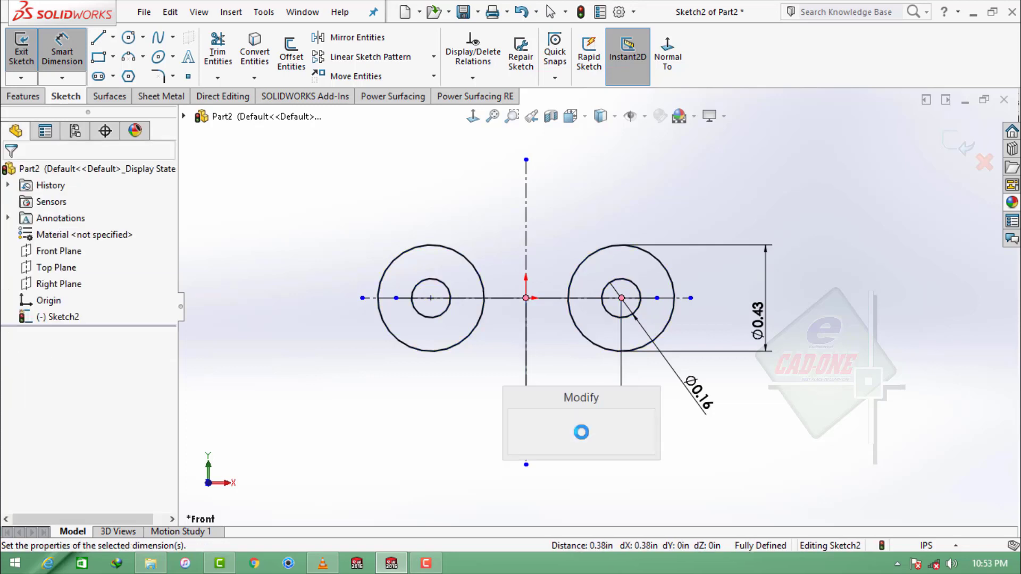
type("0.25")
key("Return")
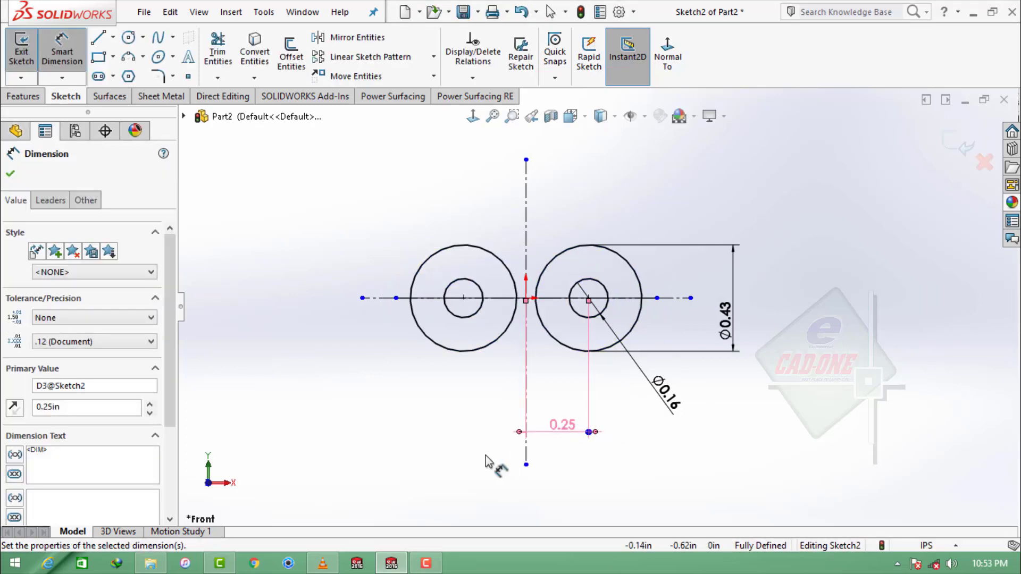
key("Escape")
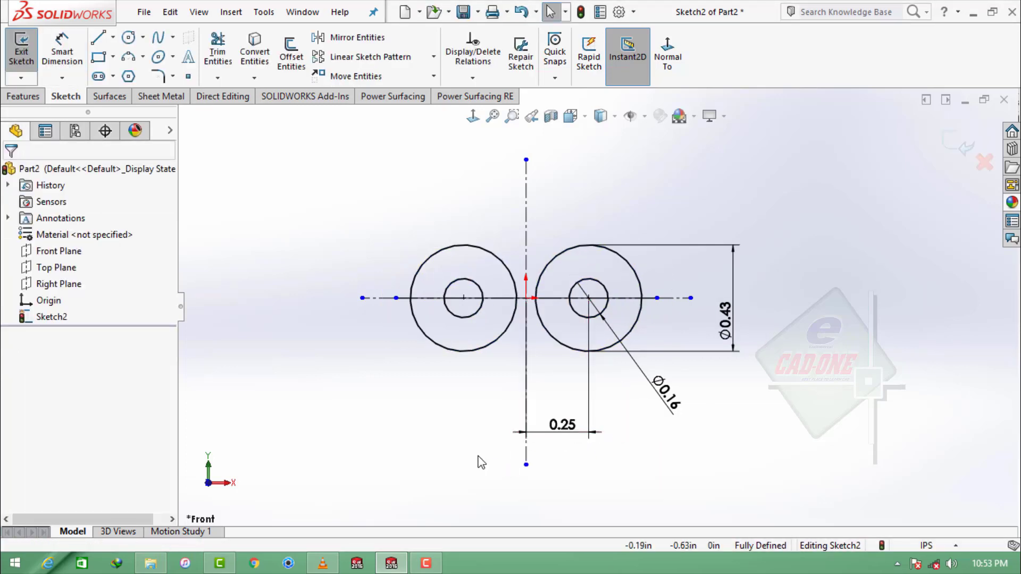
Draw a three-point arc bridging the tops of the outer circles, tangent to both.
left_click(128, 56)
scroll(565, 268, "down", 2)
scroll(560, 260, "down", 1)
left_click(423, 278)
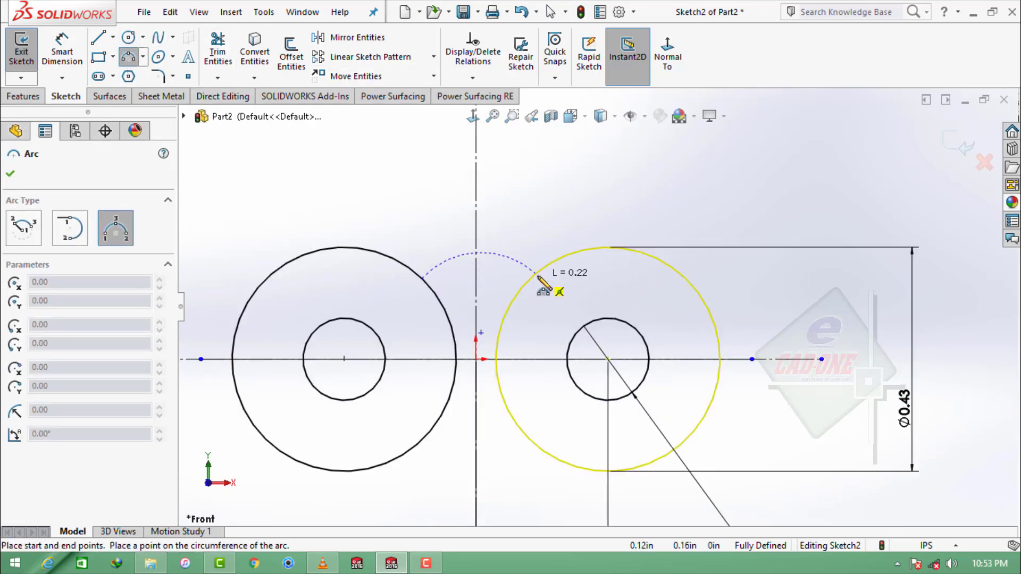
left_click(534, 271)
left_click(508, 290)
key("Escape")
scroll(532, 298, "down", 2)
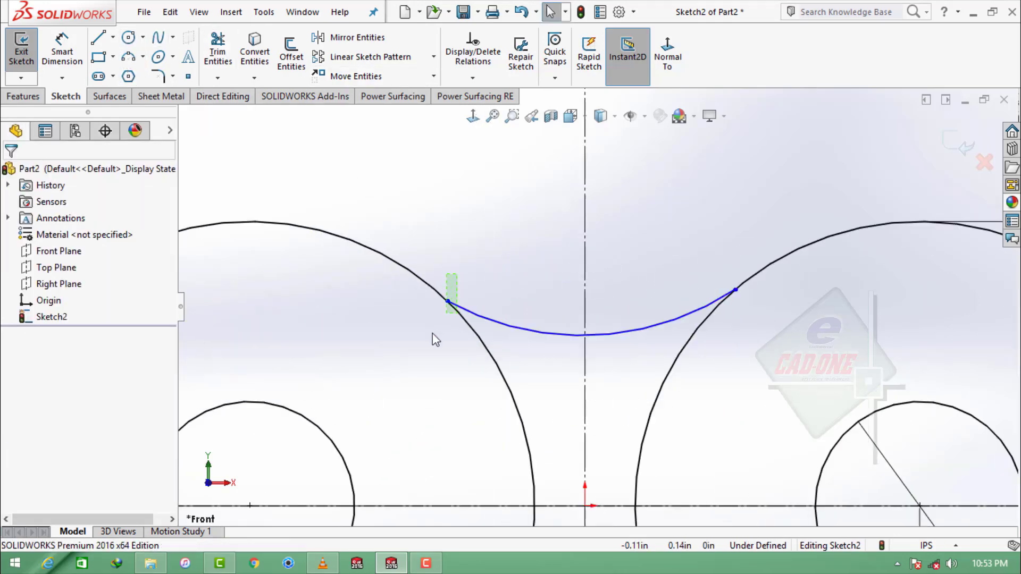
left_click(450, 300, "ctrl")
left_click(489, 273)
left_click(742, 312)
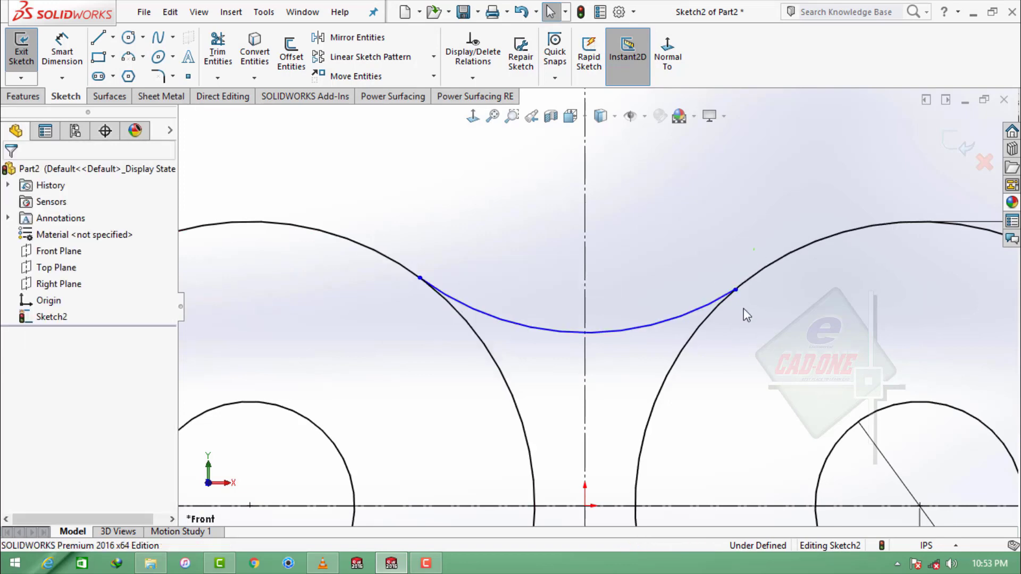
left_click(707, 300)
left_click(729, 305, "ctrl")
left_click(786, 283)
scroll(645, 227, "up", 3)
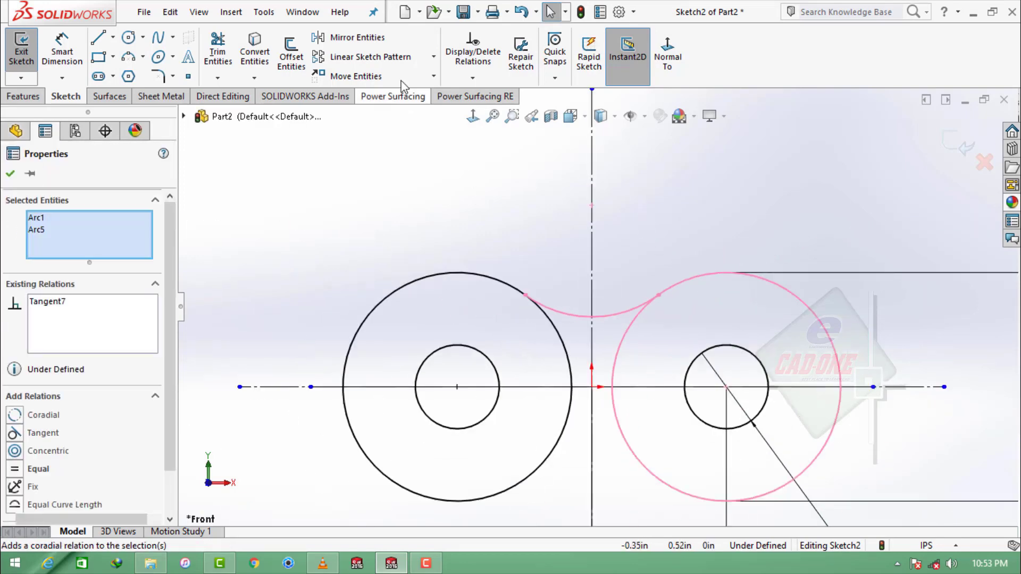
Mirror the top connecting arc to the bottom of the outline.
left_click(351, 37)
left_click(609, 300)
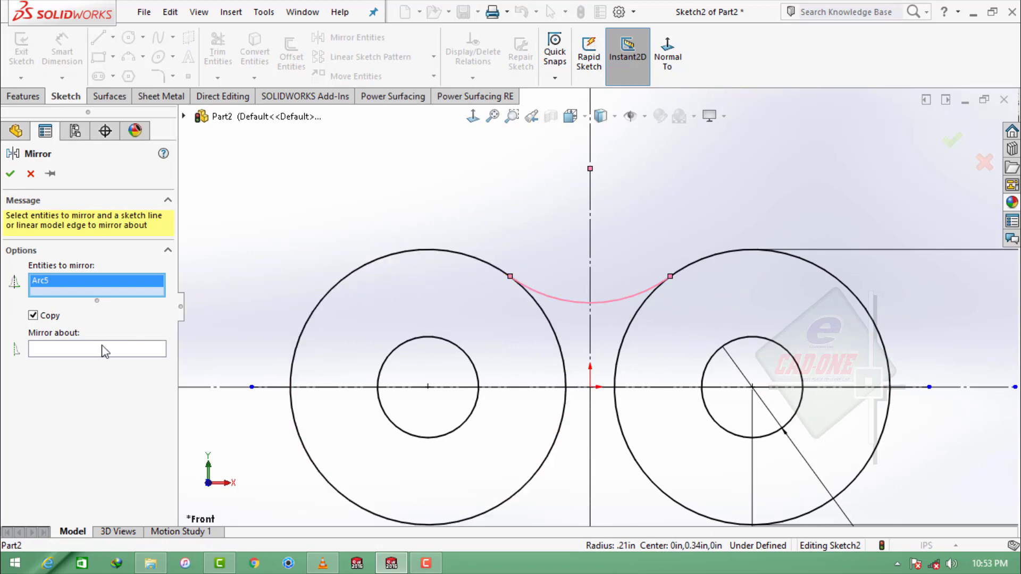
left_click(352, 386)
left_click(10, 173)
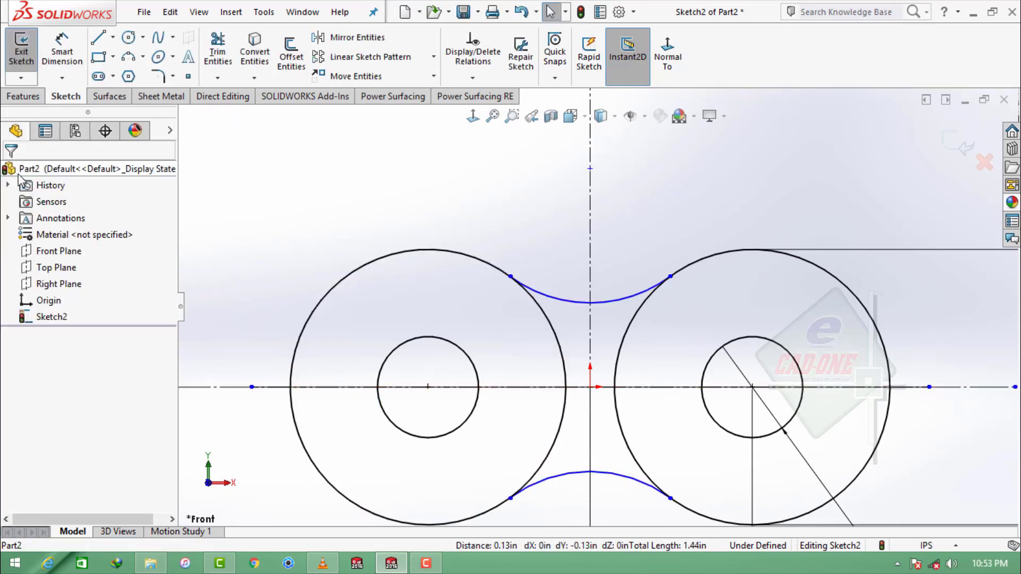
key("f")
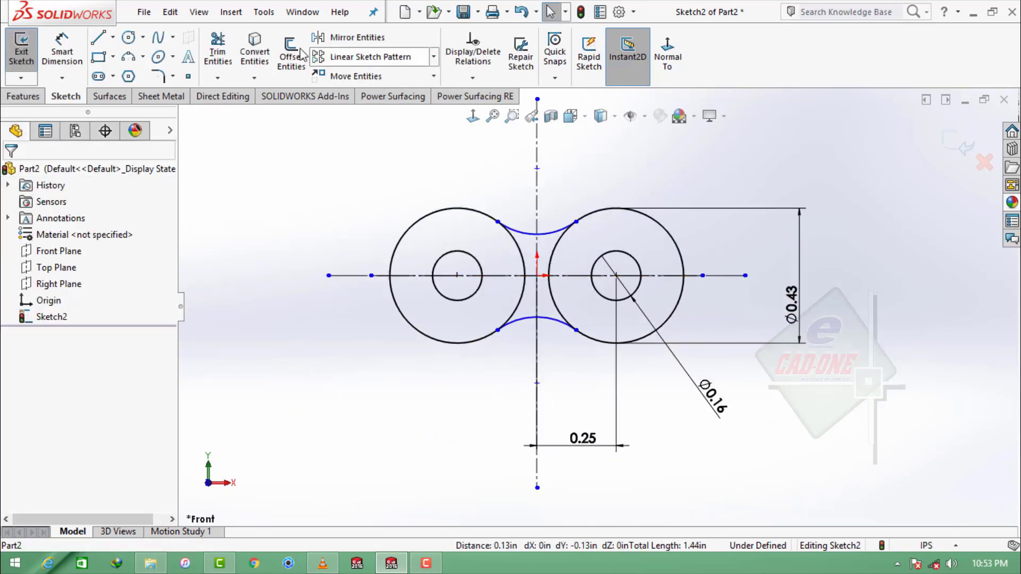
Trim away the inner circle arcs and make Arc1 and Arc6 tangent.
left_click(218, 53)
scroll(505, 218, "down", 3)
mouse_move(483, 307)
left_mouse_down()
mouse_move(570, 327)
mouse_move(623, 306)
left_mouse_up()
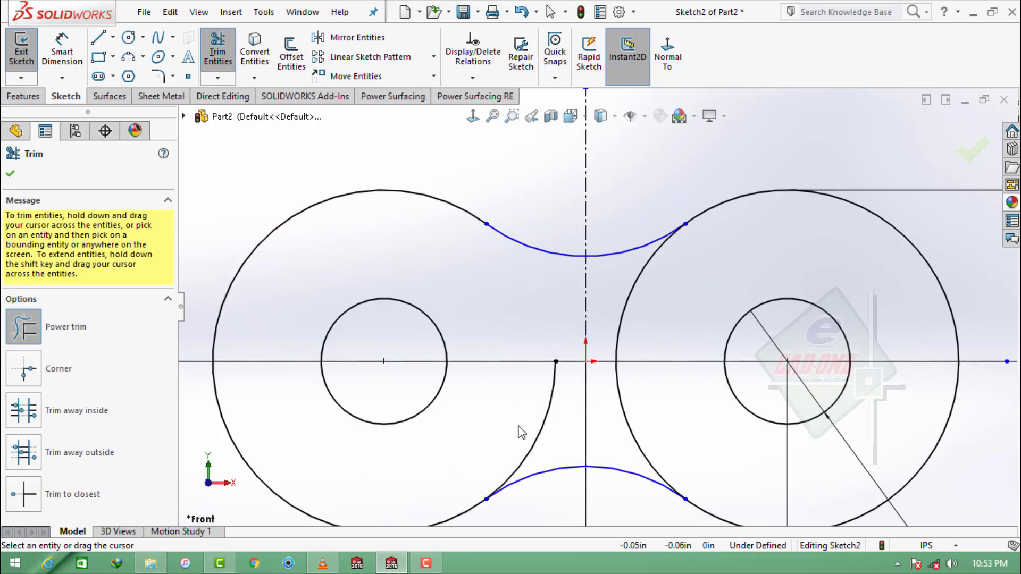
scroll(624, 306, "up", 3)
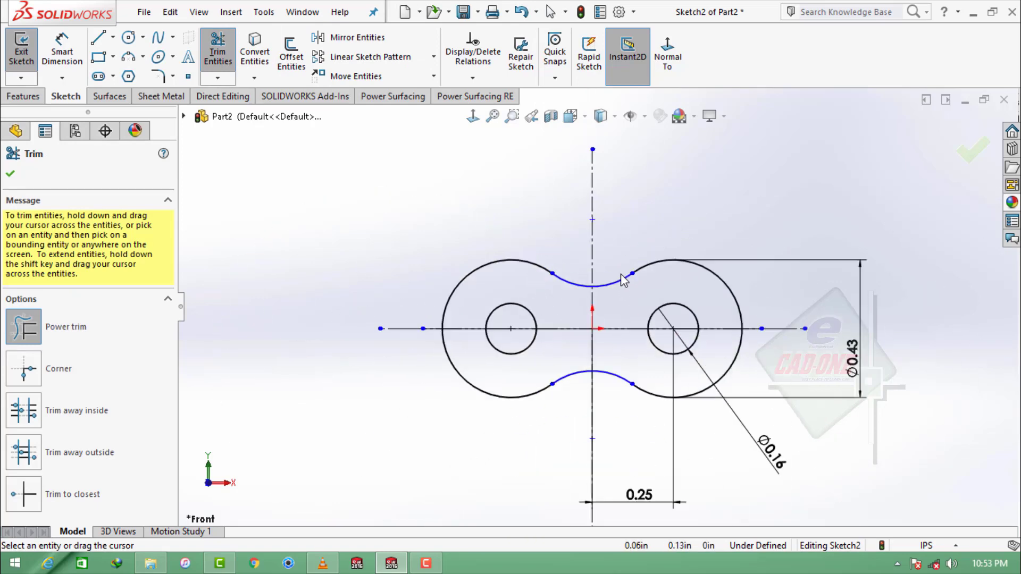
scroll(623, 307, "down", 1)
key("Escape")
left_click(655, 403, "ctrl")
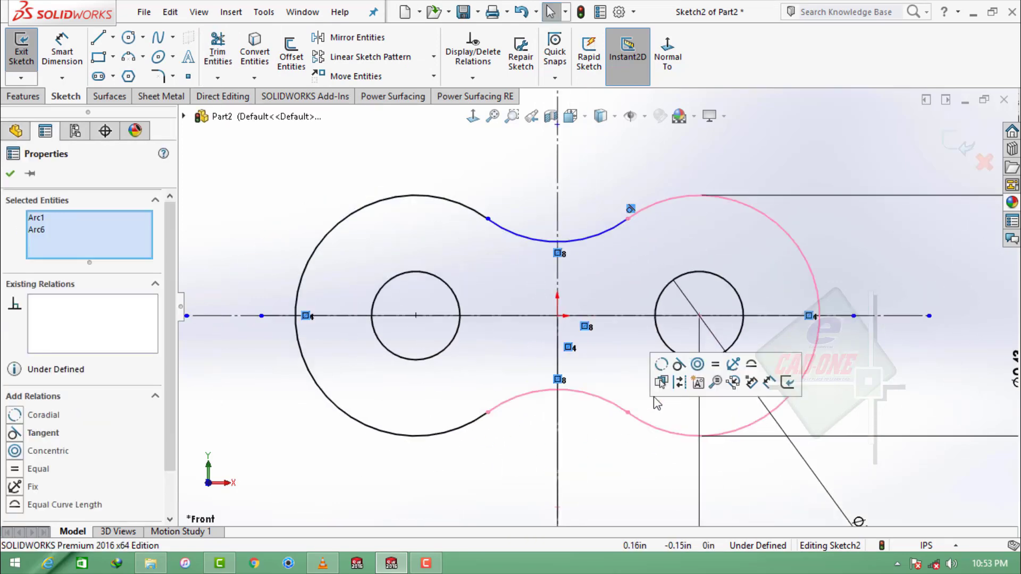
left_click(678, 364)
key("Escape")
scroll(610, 321, "up", 3)
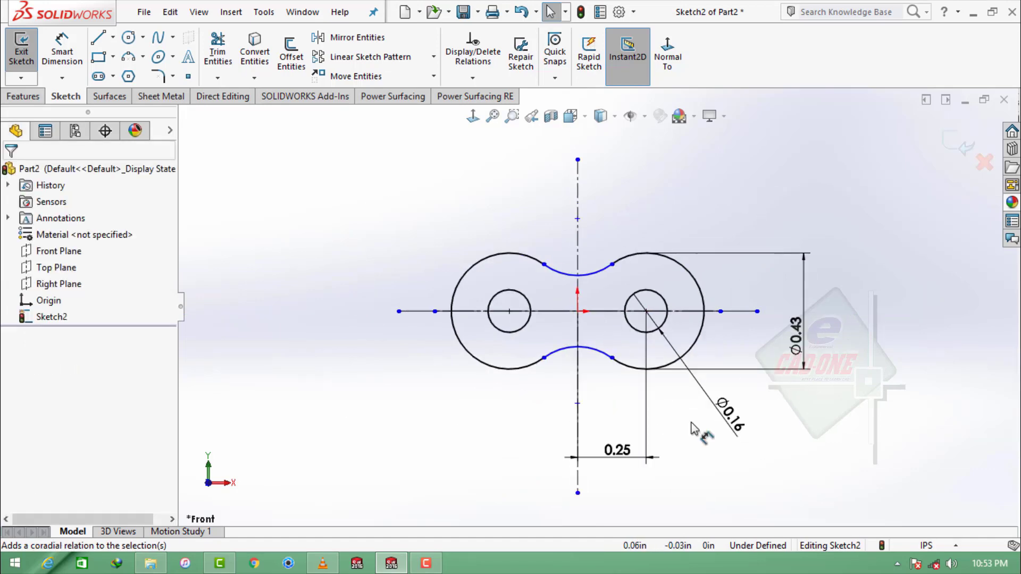
Create Boss-Extrude1 from the figure-eight sketch with a Blind depth of 0.0625 in.
left_click(24, 96)
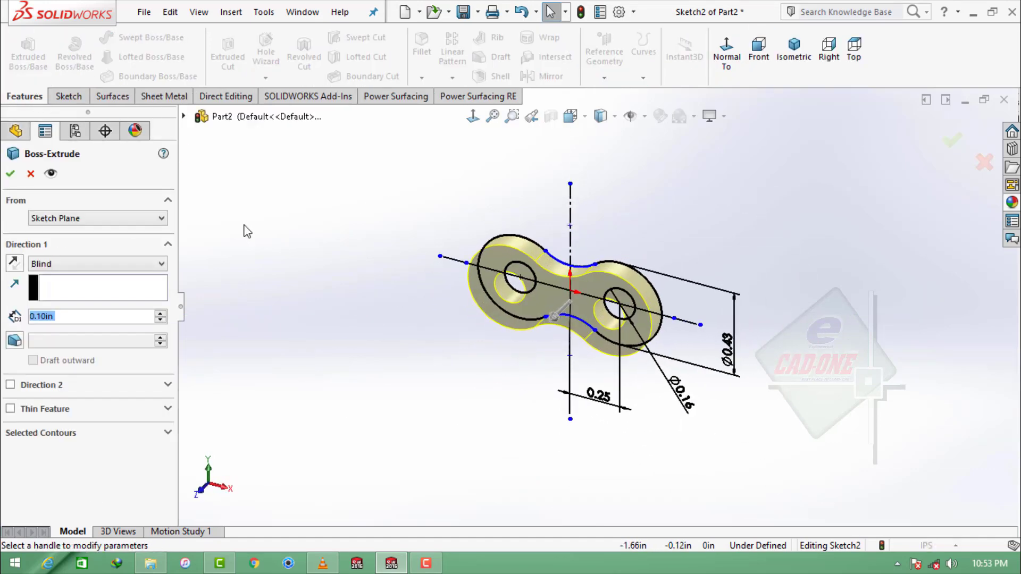
type("0.")
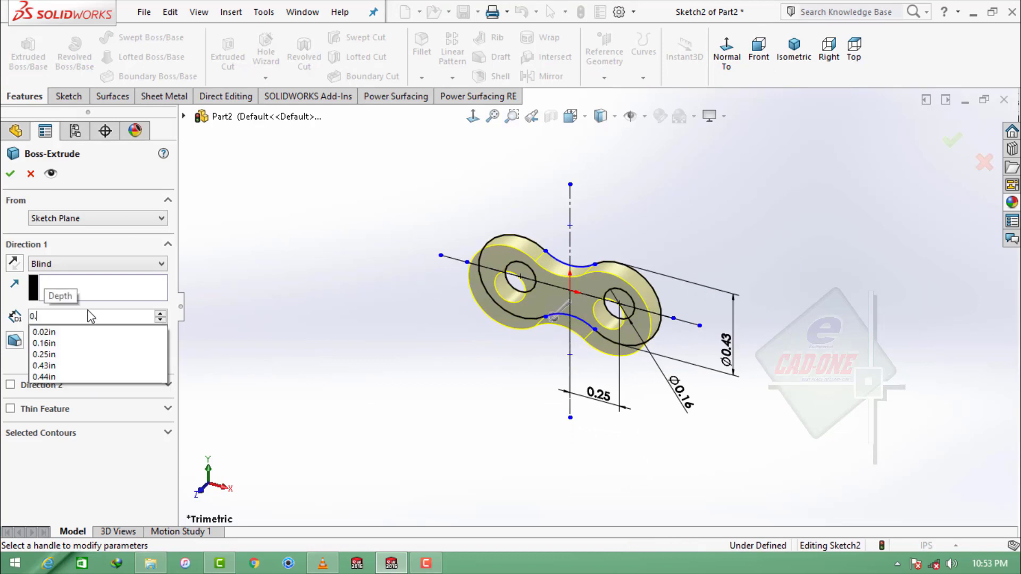
type("625")
key("Return")
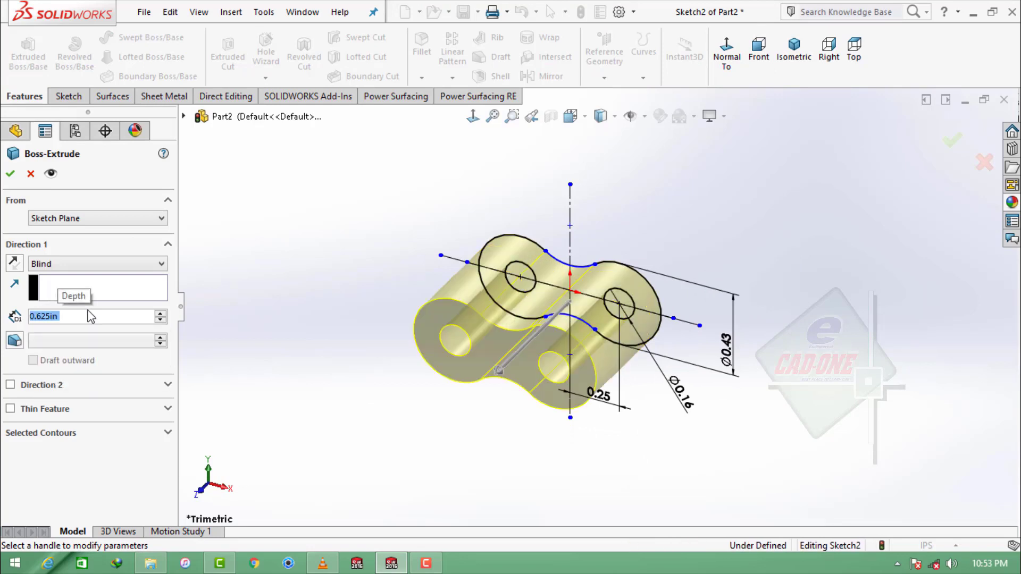
type("0.0625")
key("Return")
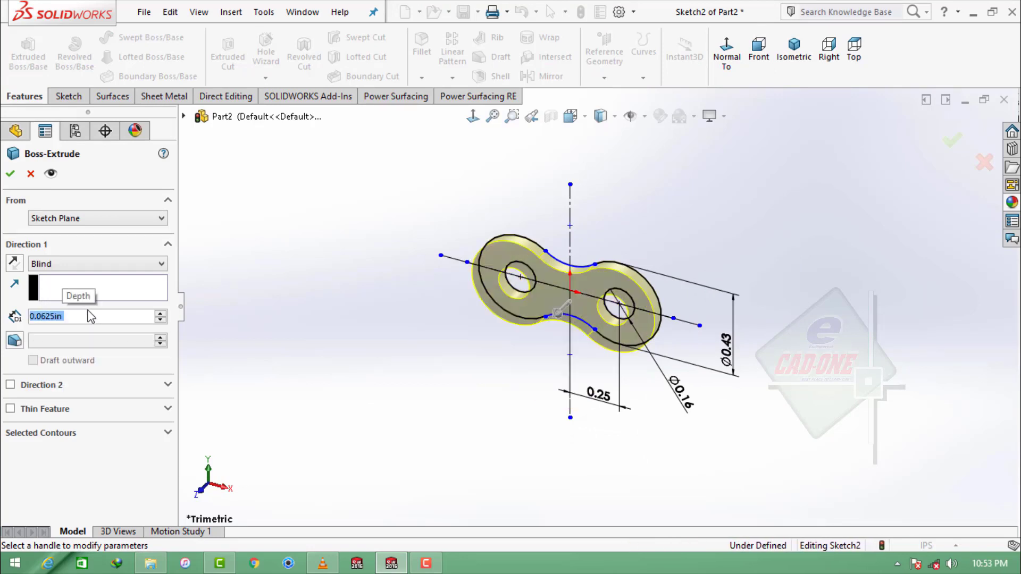
left_click(10, 173)
Fit the plate in view and switch to a plain white scene background.
key("f")
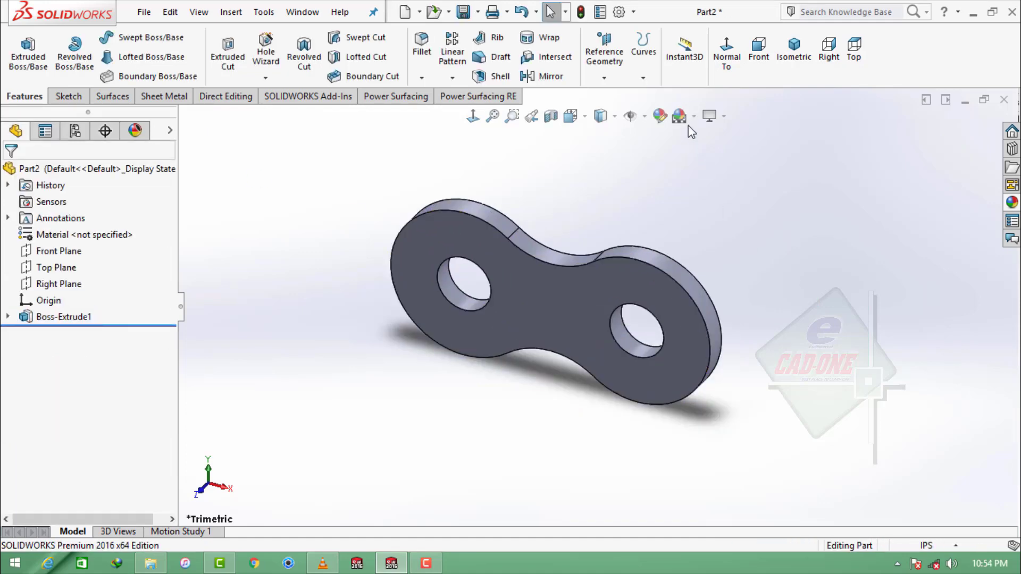
left_click(694, 116)
left_click(654, 34)
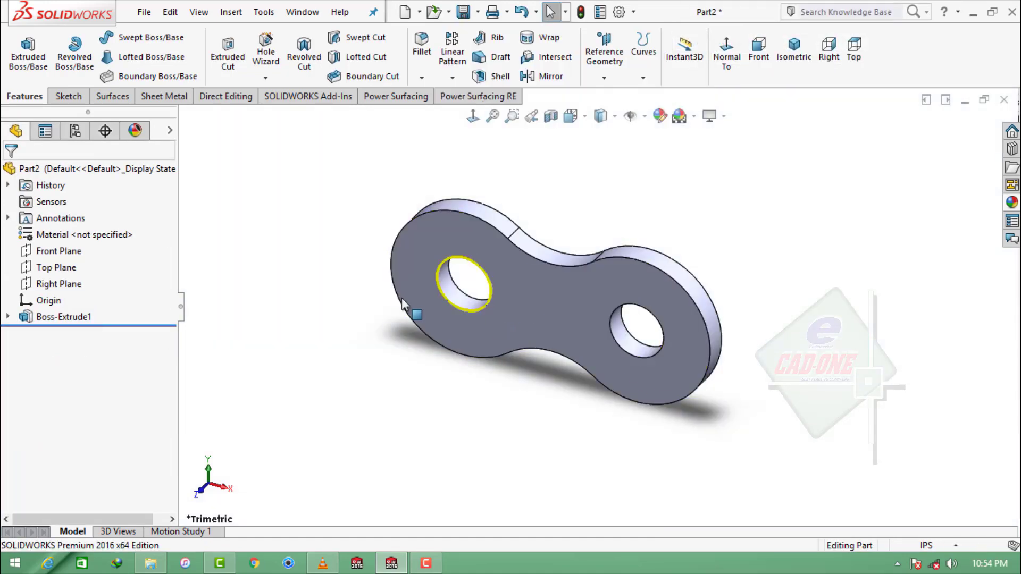
Assign AISI 304 steel to Part2 through Edit Material.
left_click(108, 238)
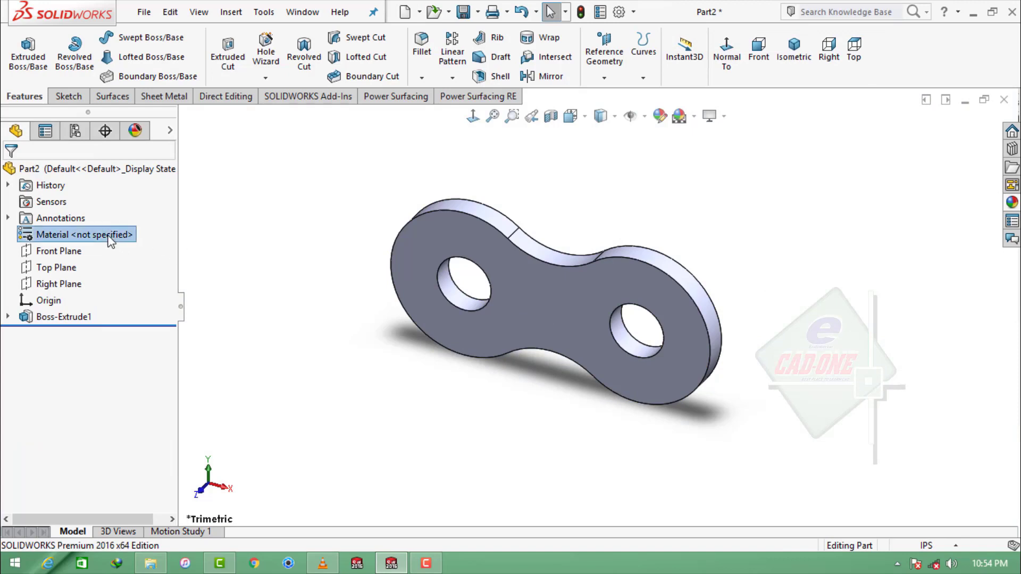
right_click(110, 241)
left_click(327, 327)
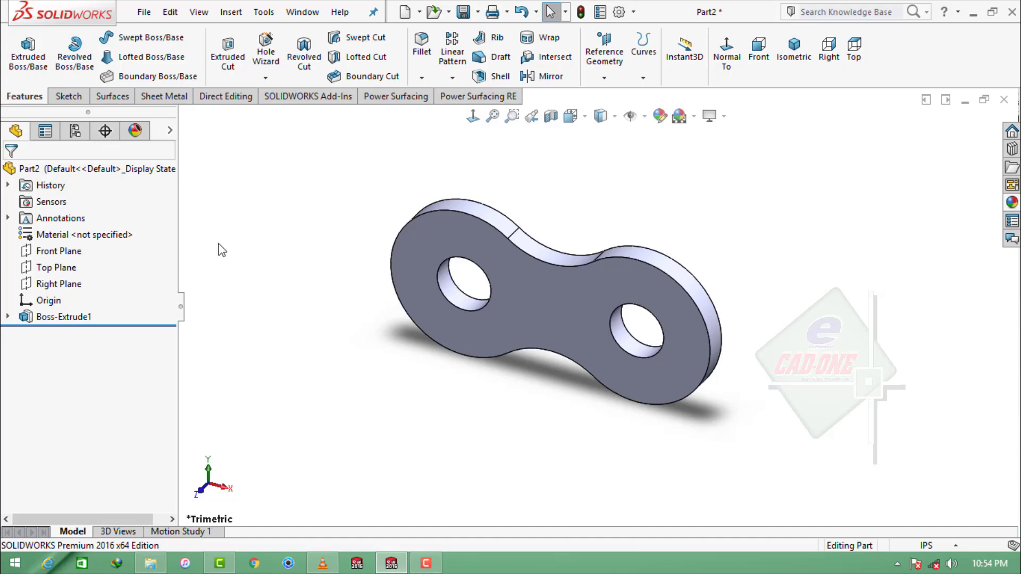
right_click(117, 236)
left_click(284, 275)
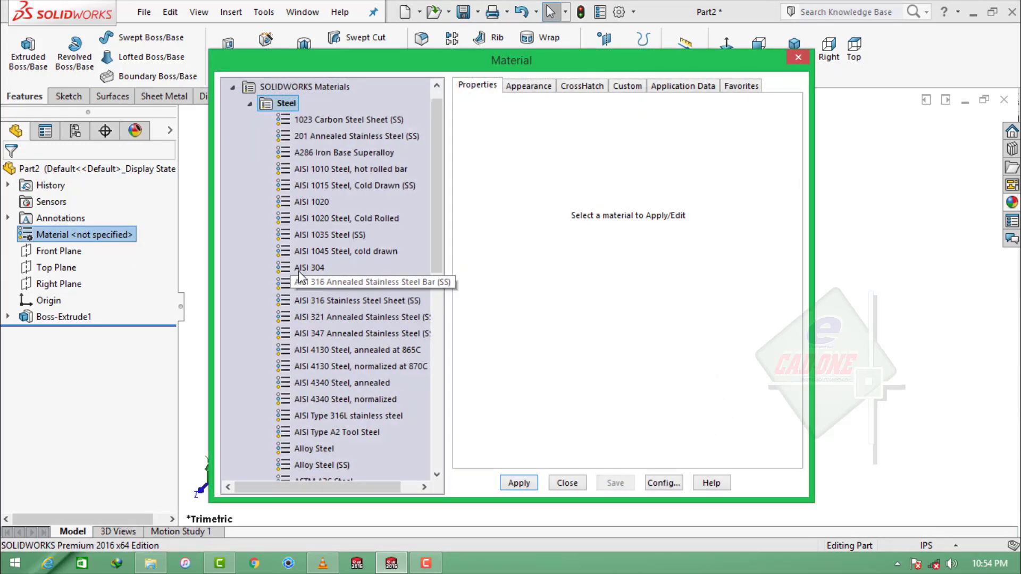
left_click(313, 268)
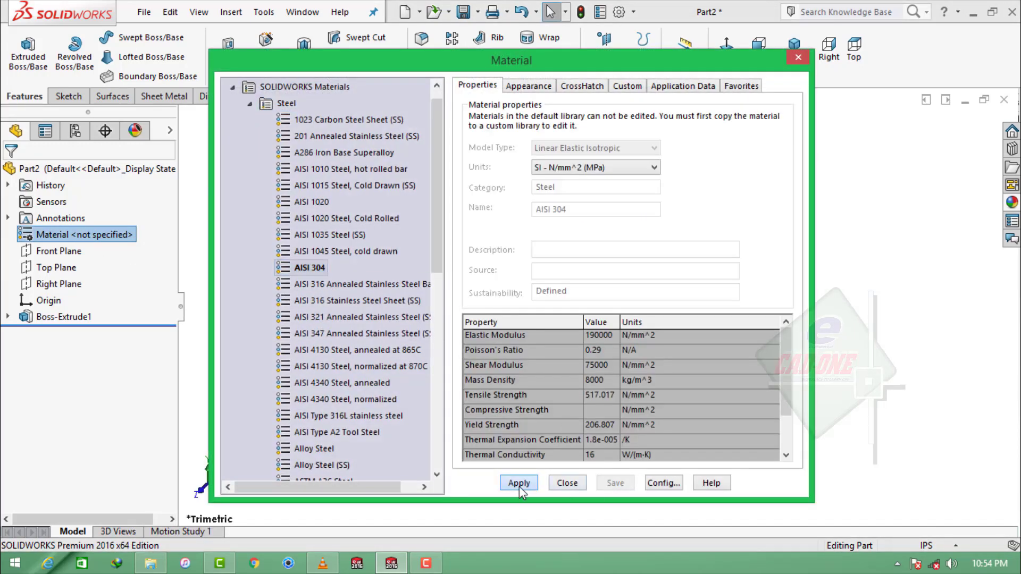
left_click(519, 486)
left_click(565, 483)
scroll(534, 266, "down", 3)
scroll(528, 295, "up", 3)
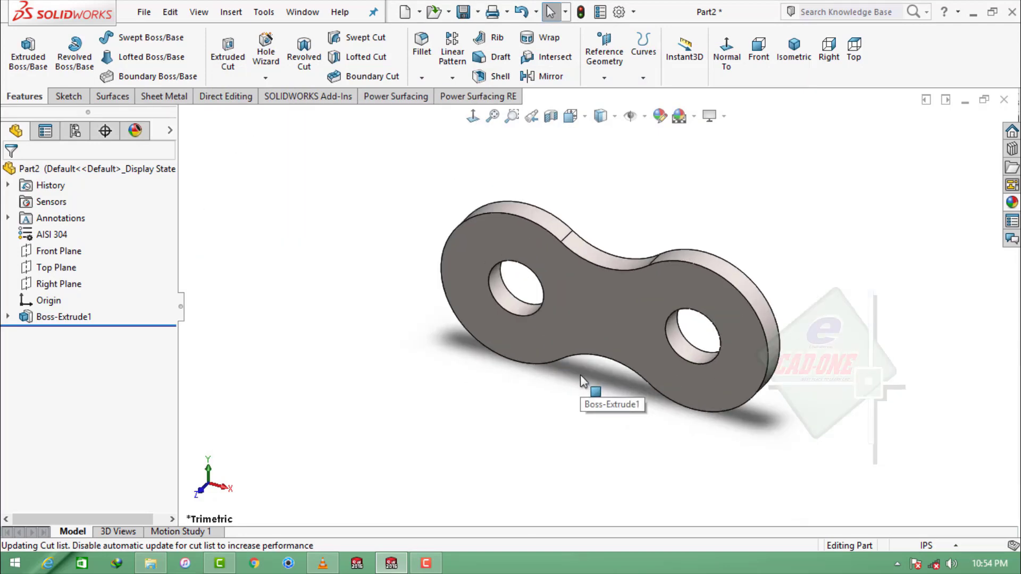
Start a sketch on the plate's front face and convert a hole edge into a circle.
mouse_move(580, 374)
middle_mouse_down()
mouse_move(538, 365)
mouse_move(543, 435)
middle_mouse_up()
left_click(649, 308)
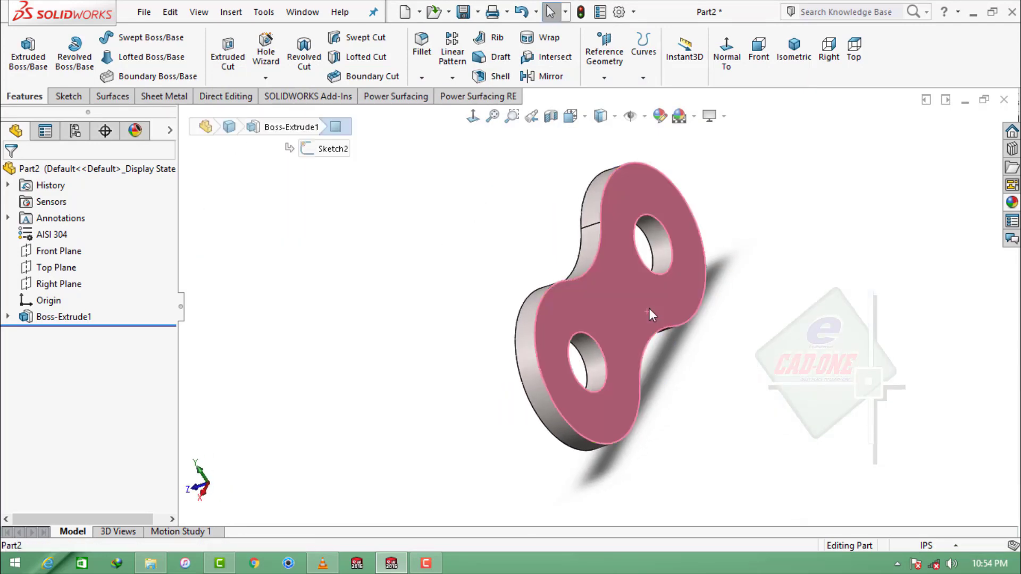
left_click(703, 272)
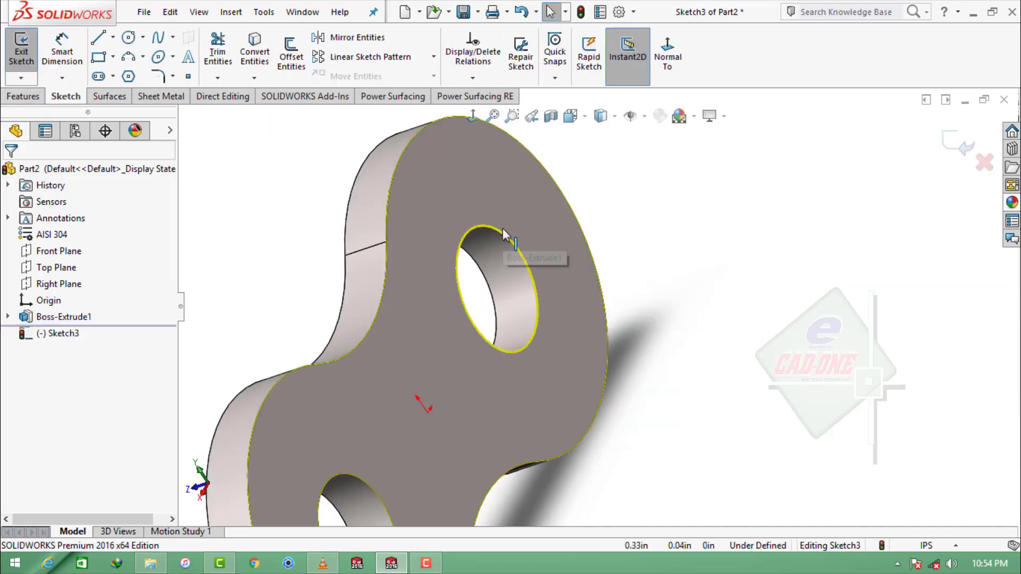
left_click(502, 228)
left_click(254, 52)
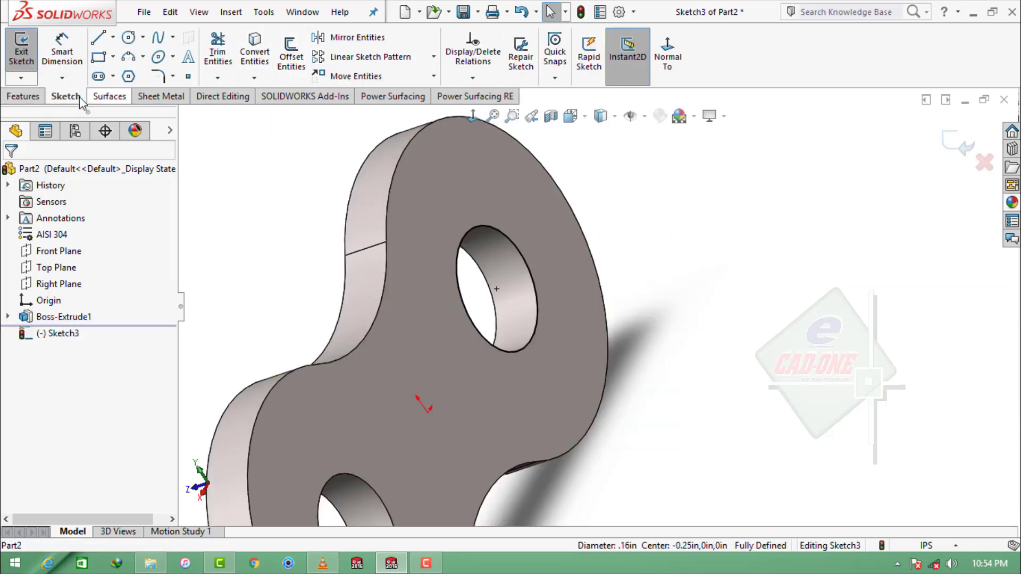
left_click(24, 97)
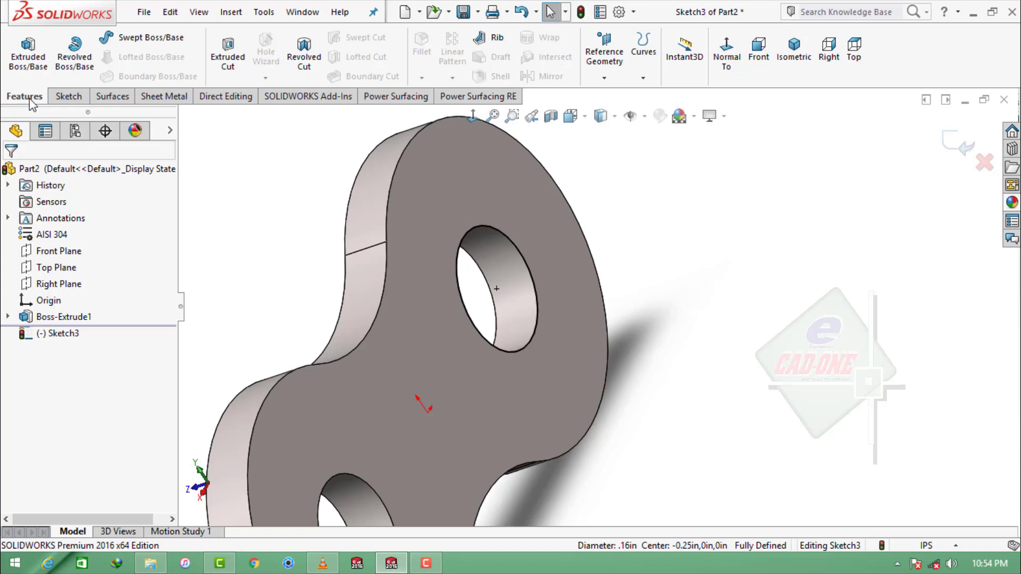
Extrude the hole circle into a pin, 0.59312 in one way and 0.02 in the other.
left_click(21, 70)
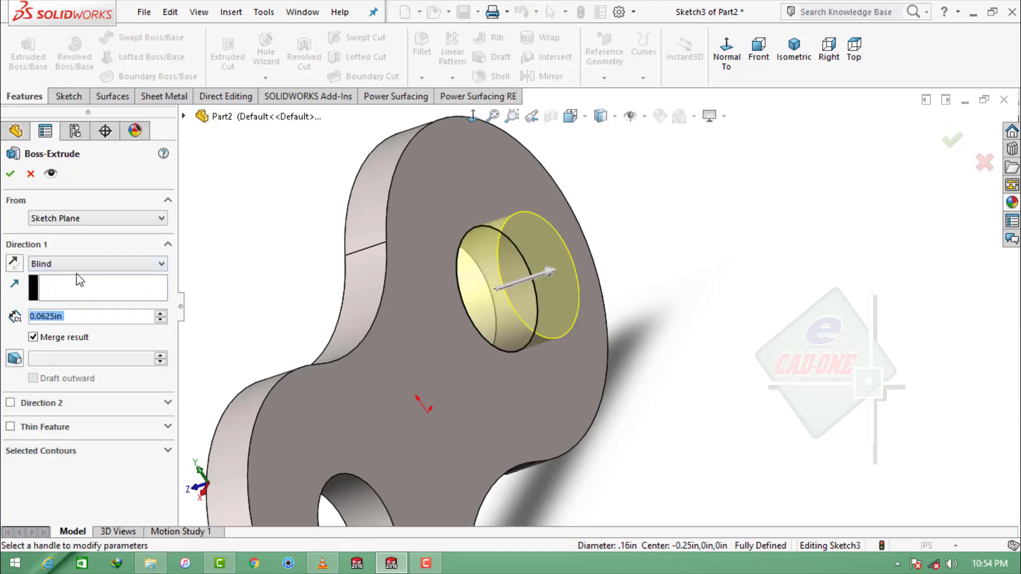
left_click_drag(69, 317, 28, 318)
type("0.59")
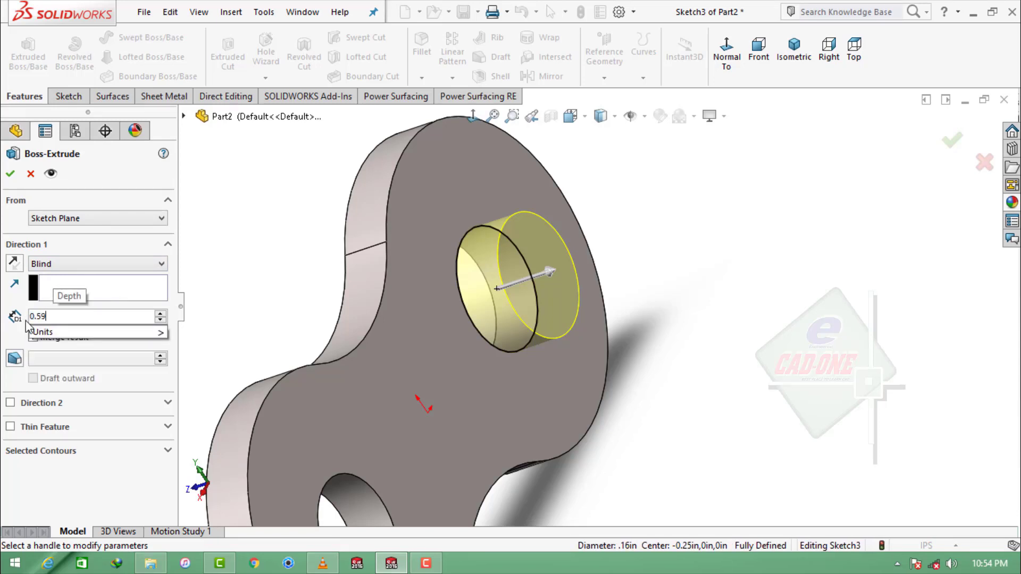
type("312")
key("Return")
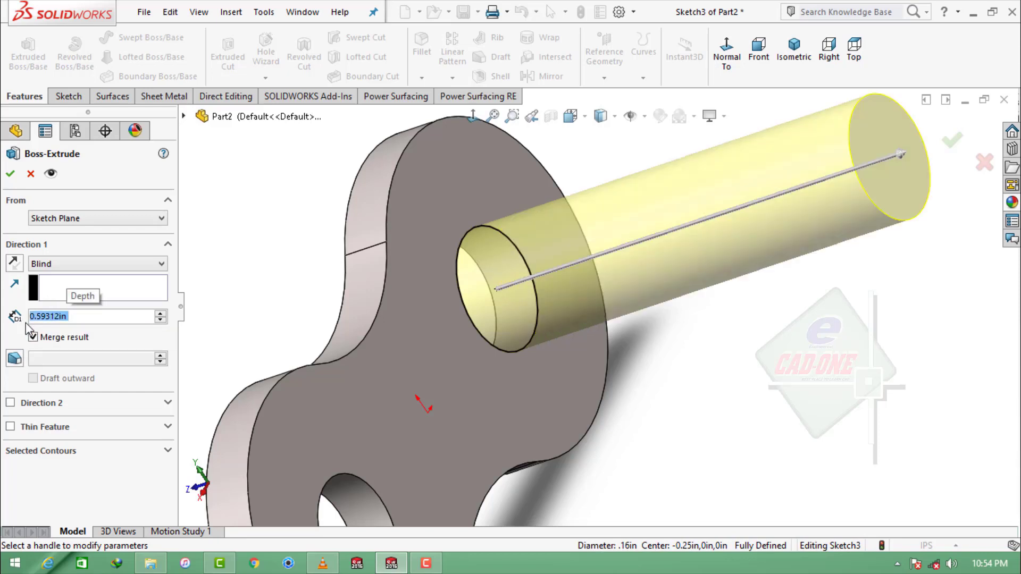
left_click(14, 262)
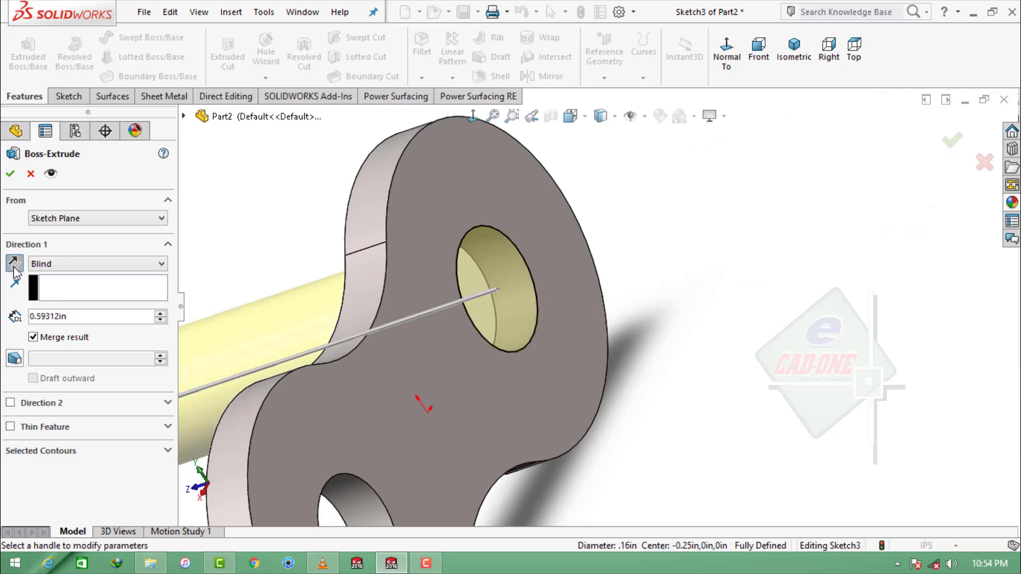
left_click(10, 403)
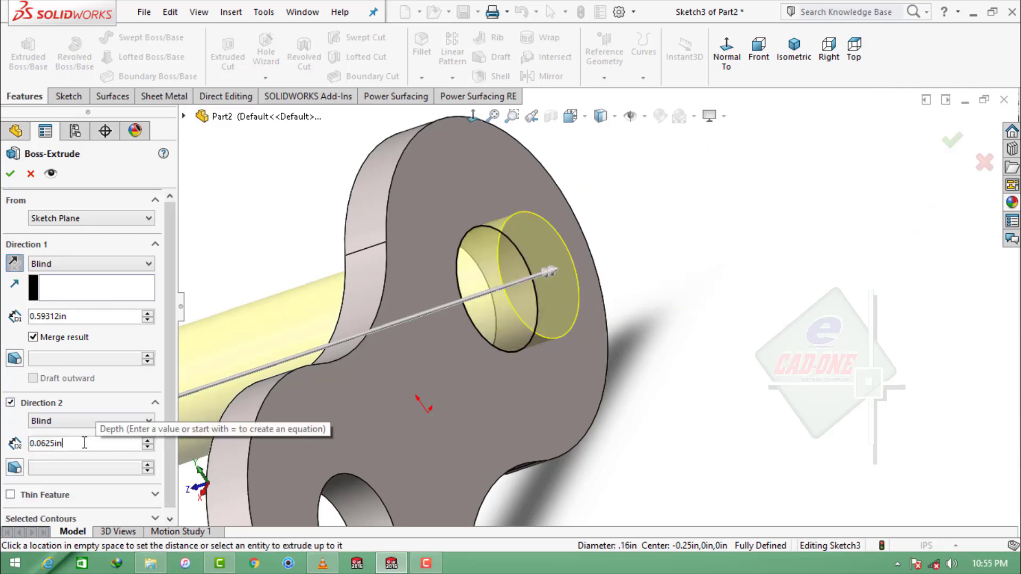
type("0.")
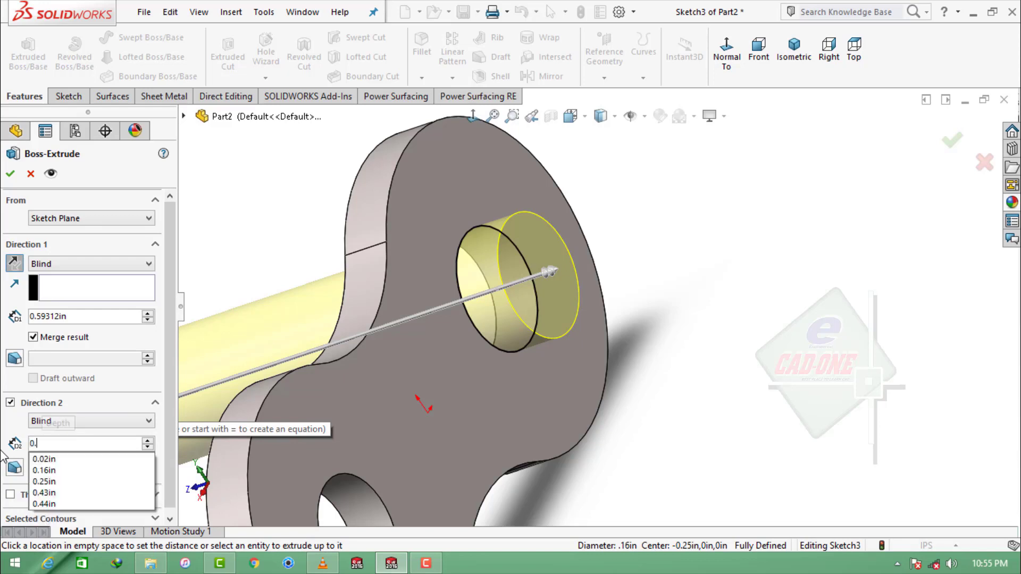
type("02")
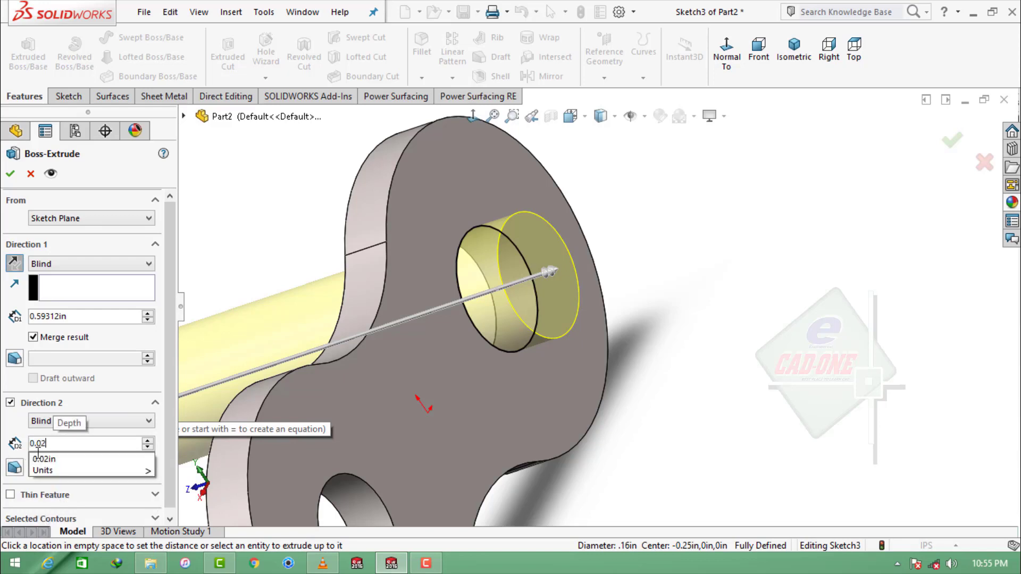
key("Return")
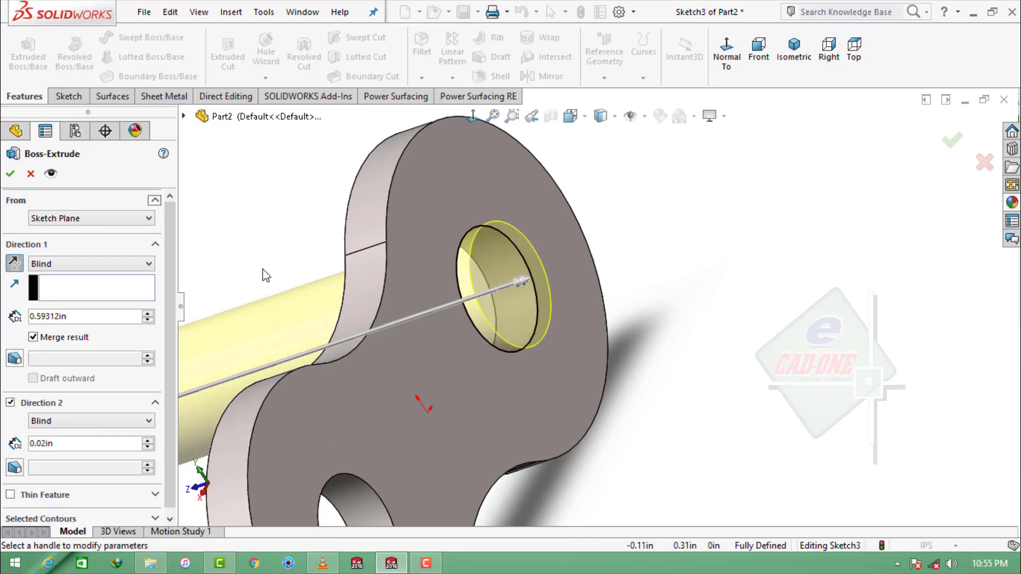
left_click(10, 173)
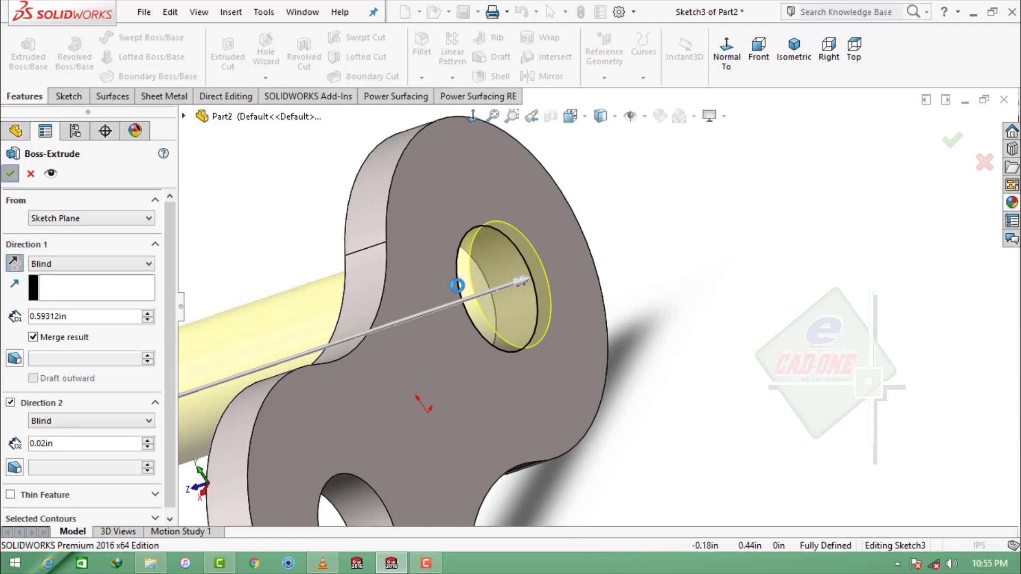
scroll(597, 346, "up", 5)
mouse_move(638, 348)
middle_mouse_down()
mouse_move(579, 361)
mouse_move(569, 324)
middle_mouse_up()
scroll(580, 361, "down", 5)
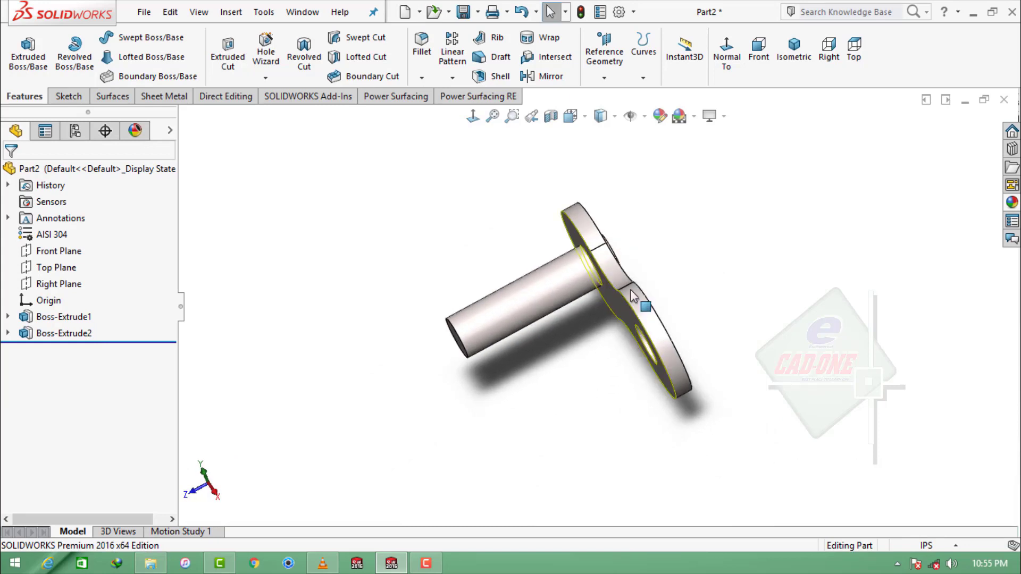
Create Plane1 midway between the plate face and the pin's end face.
left_click(604, 53)
left_click(617, 95)
mouse_move(622, 237)
middle_mouse_down()
mouse_move(621, 278)
mouse_move(663, 287)
middle_mouse_up()
left_click(649, 274)
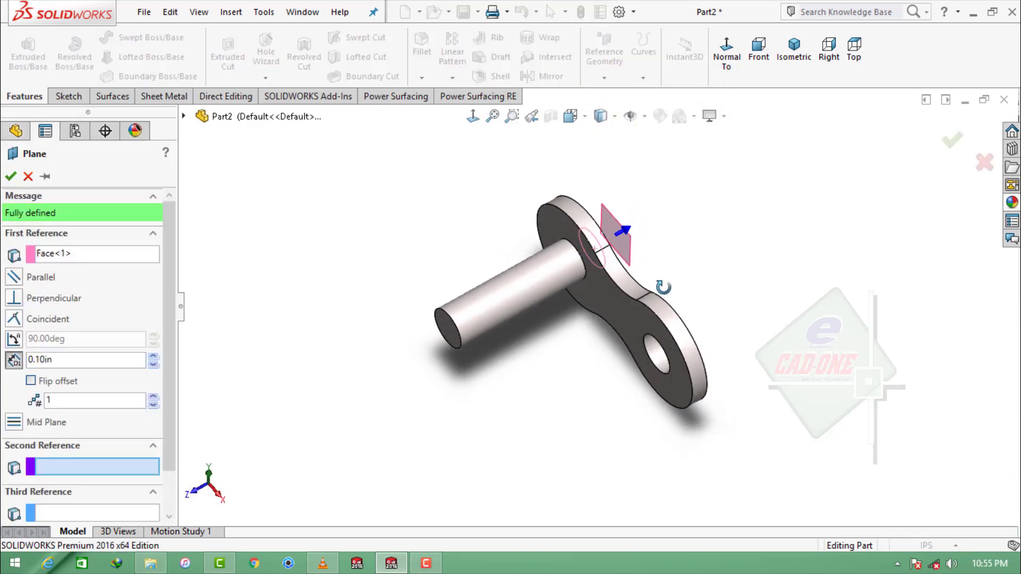
left_click(445, 329)
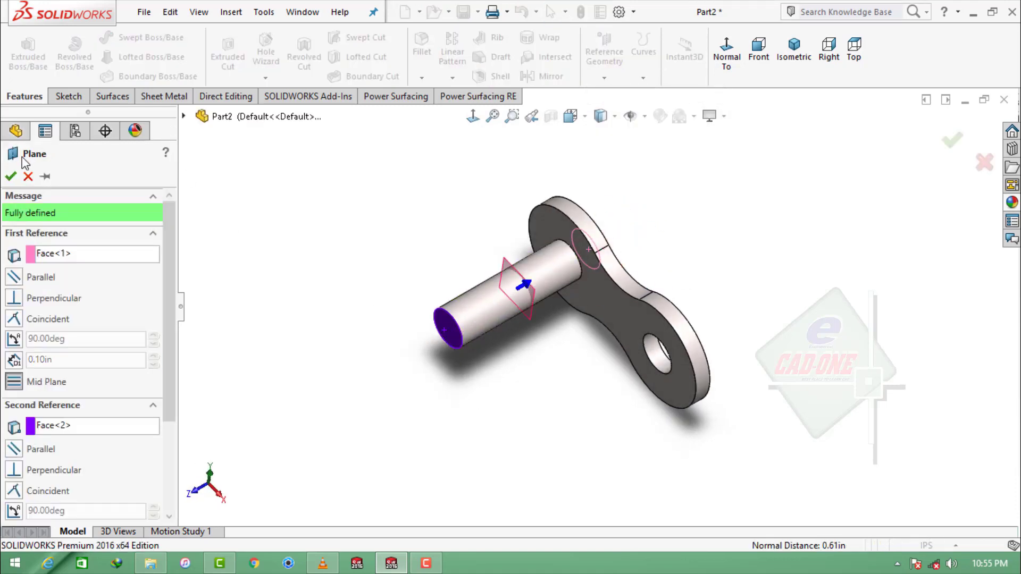
left_click(11, 176)
Enlarge Plane1 by dragging its handle so it spans the whole link.
middle_click_drag(531, 409, 570, 350)
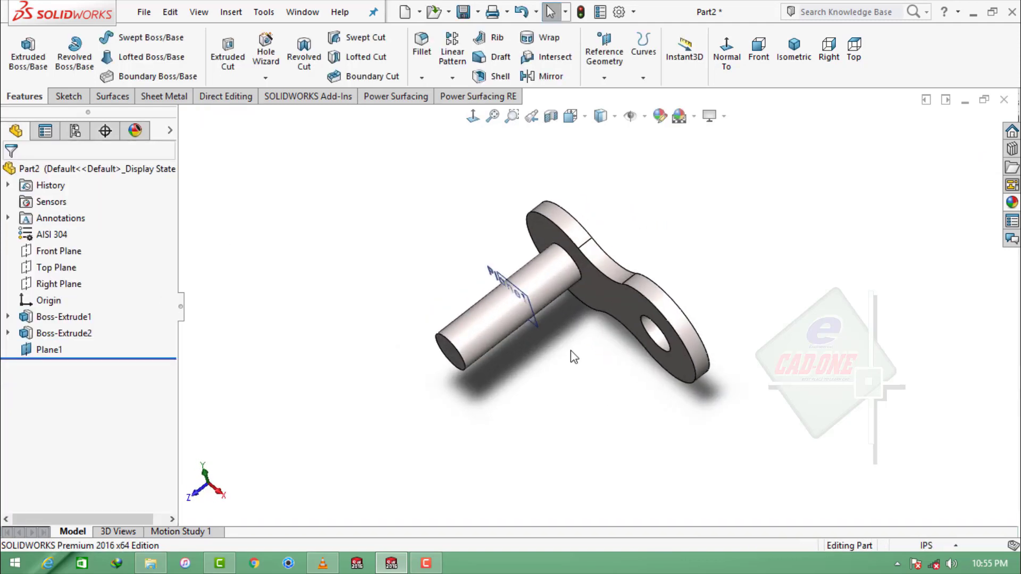
left_click(503, 281)
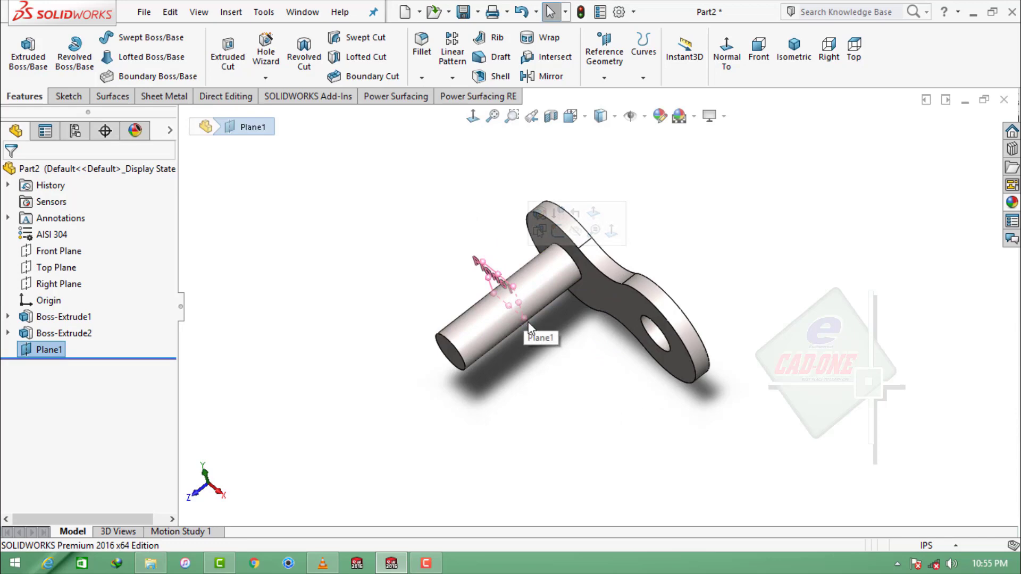
scroll(505, 231, "down", 3)
scroll(504, 231, "down", 2)
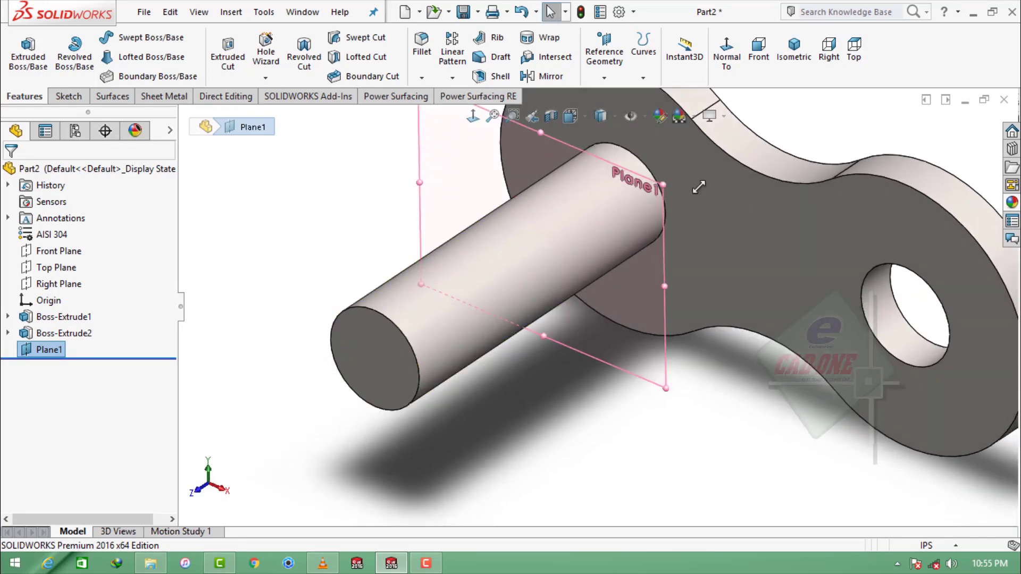
left_click_drag(517, 219, 880, 184)
scroll(410, 392, "up", 5)
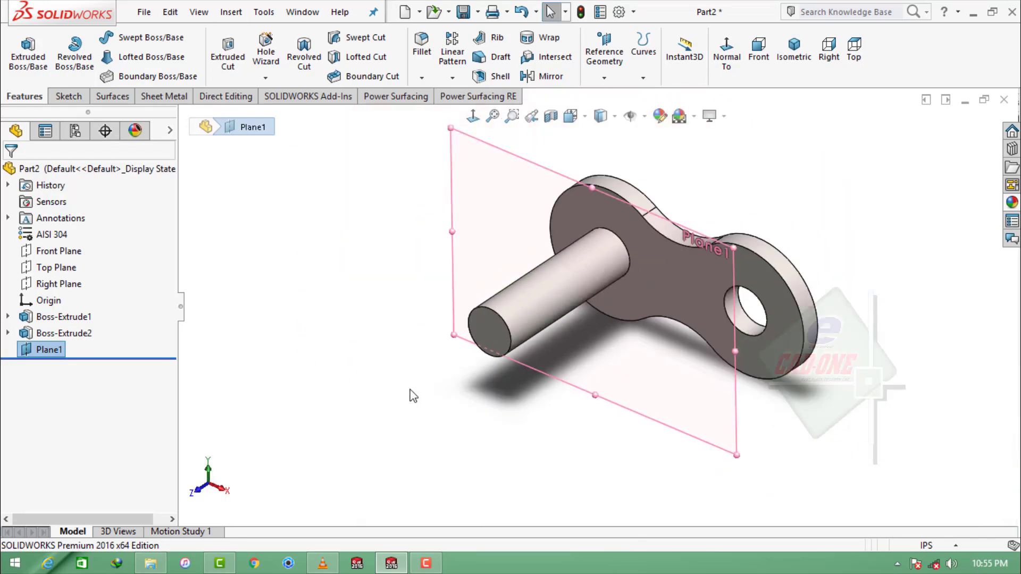
left_click(410, 392)
mouse_move(409, 392)
middle_mouse_down()
mouse_move(534, 400)
mouse_move(674, 362)
mouse_move(649, 405)
mouse_move(663, 410)
mouse_move(676, 260)
middle_mouse_up()
Mirror Boss-Extrude1 across Plane1 to form the second plate, then select Plane1.
left_click(540, 78)
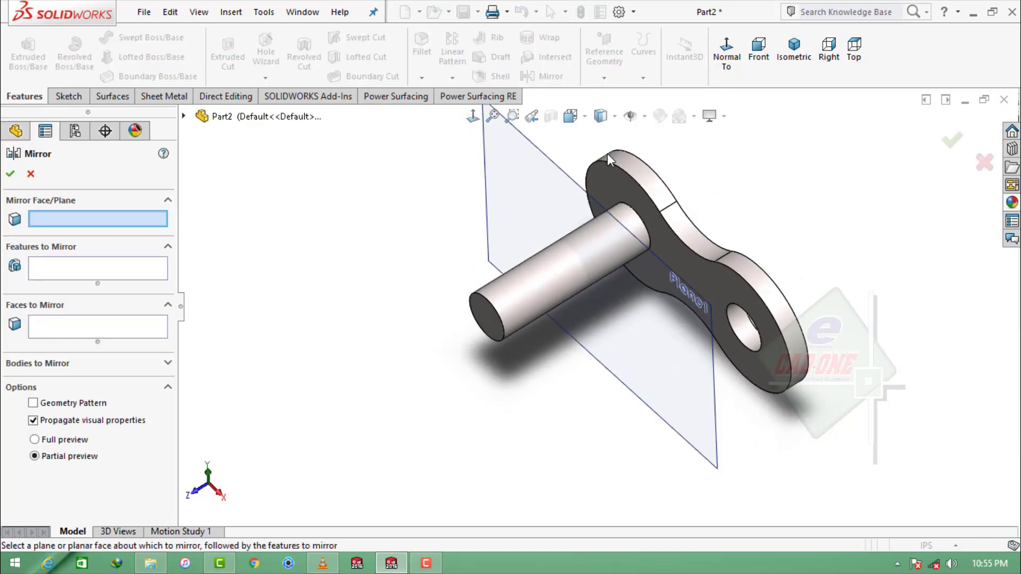
left_click(636, 199)
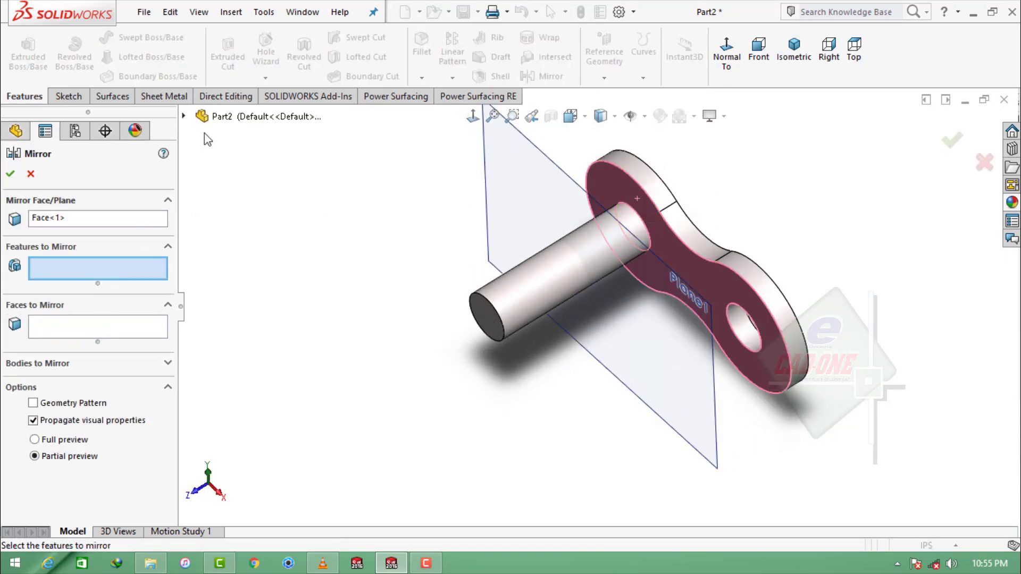
key("Escape")
left_click(540, 76)
left_click(529, 201)
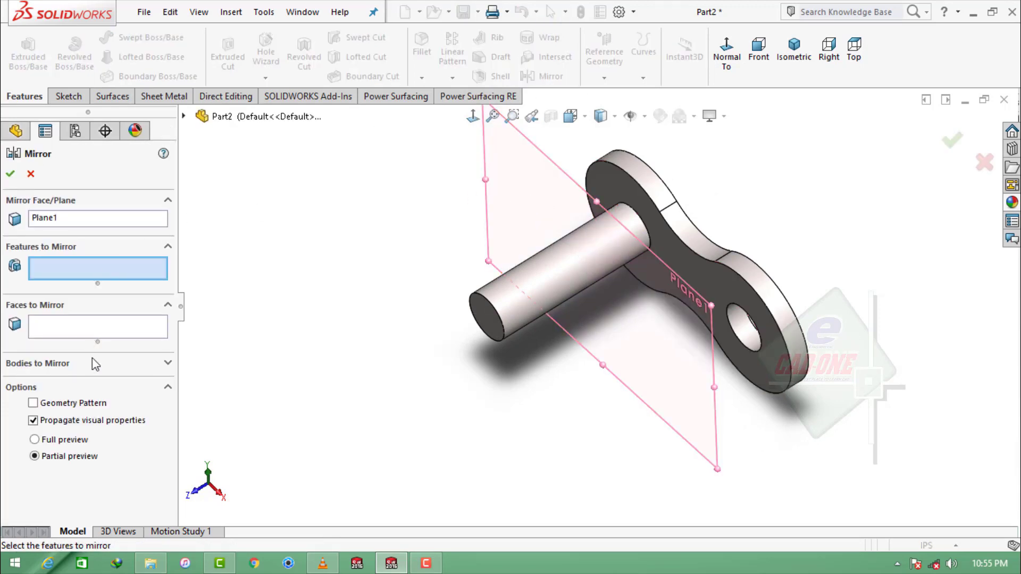
left_click(191, 118)
left_click(266, 265)
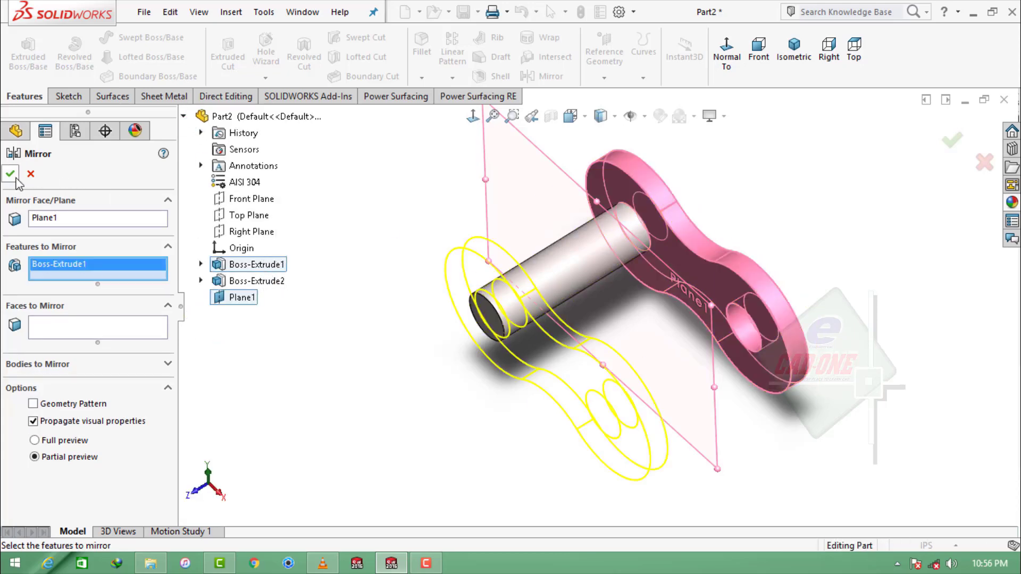
key("Return")
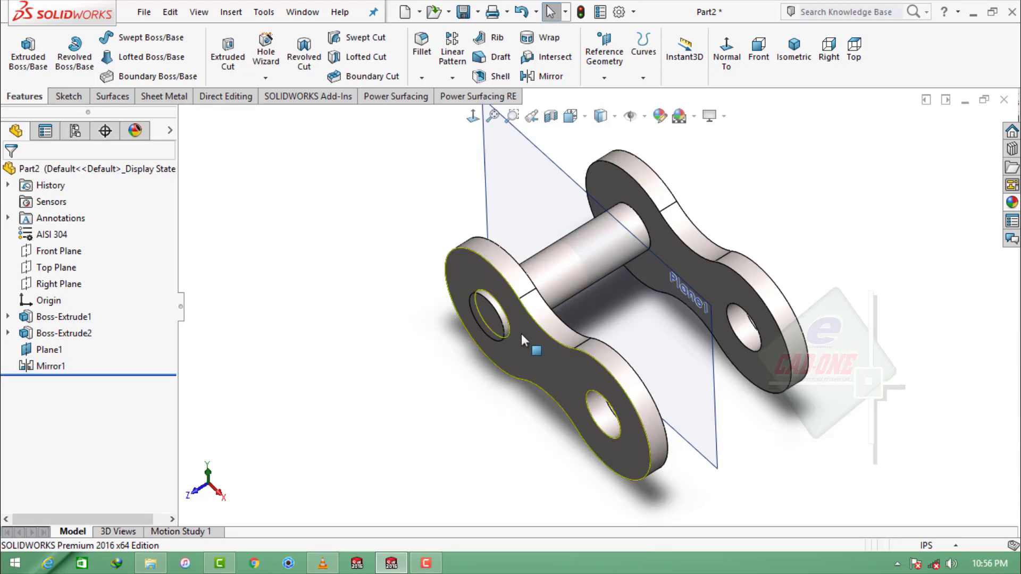
left_click(534, 215)
Hide Plane1 and open Sketch4 on the Top Plane, viewed from above.
left_click(600, 159)
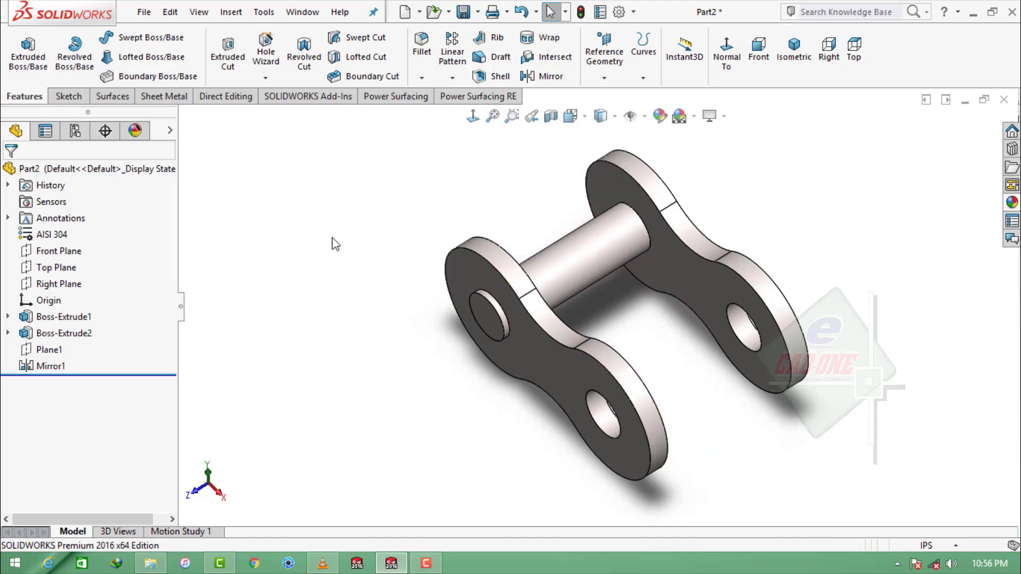
left_click(56, 267)
middle_click_drag(319, 282, 355, 277)
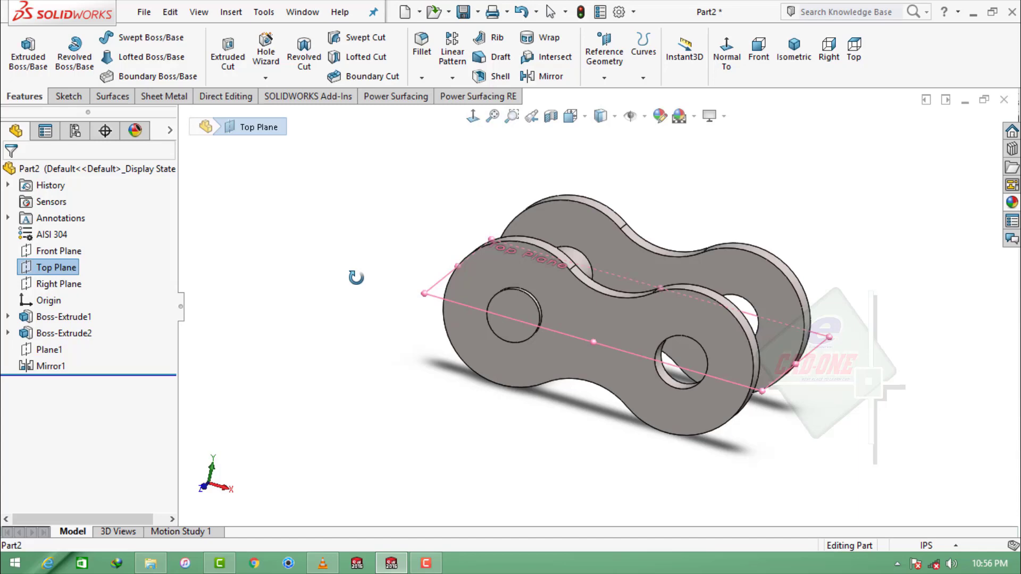
middle_click_drag(355, 277, 362, 372)
left_click(362, 373)
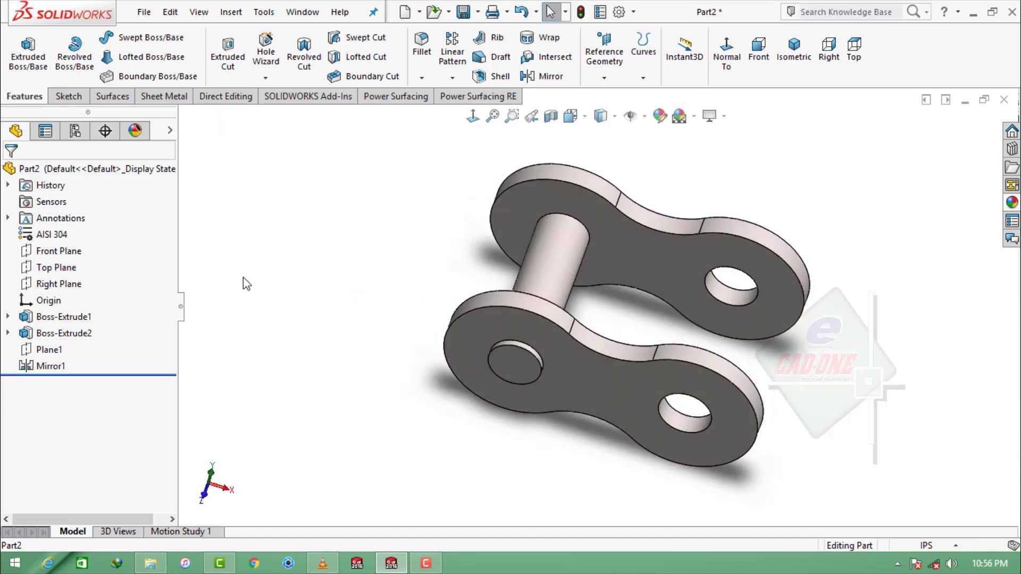
left_click(75, 269)
left_click(79, 246)
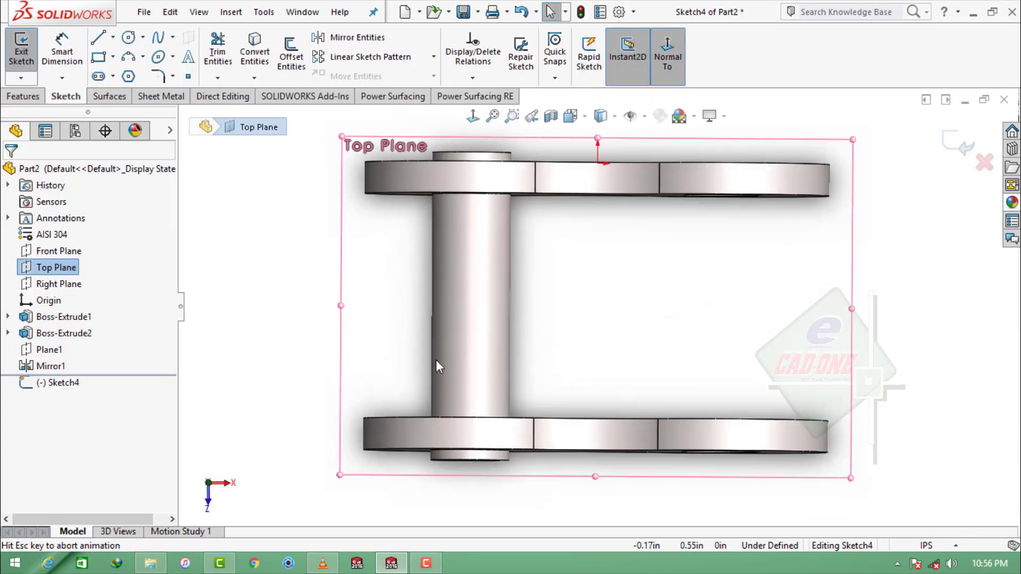
Draw a vertical centerline downward from the pin's top edge midpoint.
scroll(583, 428, "up", 3)
scroll(520, 283, "down", 5)
scroll(519, 269, "down", 5)
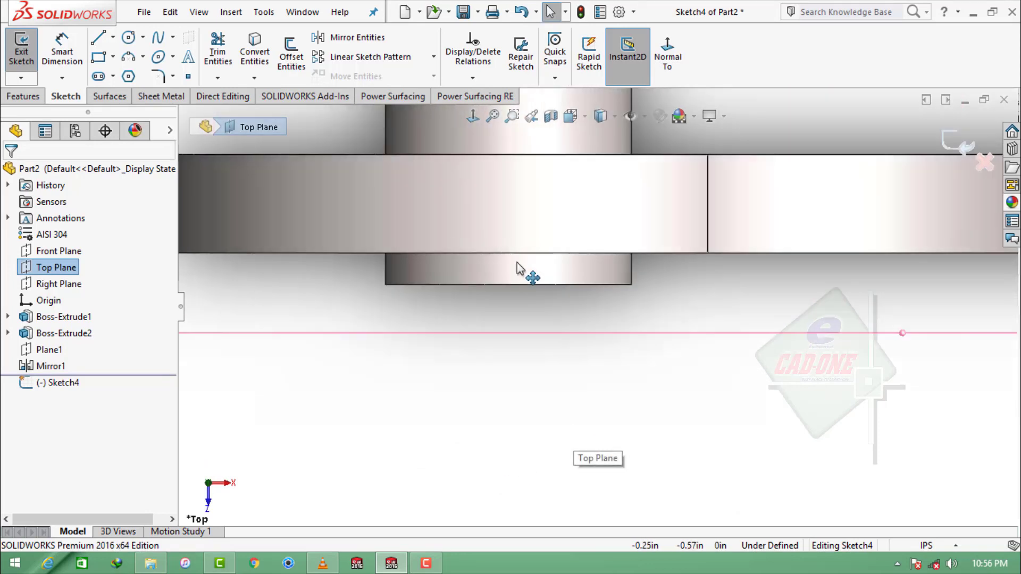
scroll(518, 269, "down", 1)
left_click(112, 37)
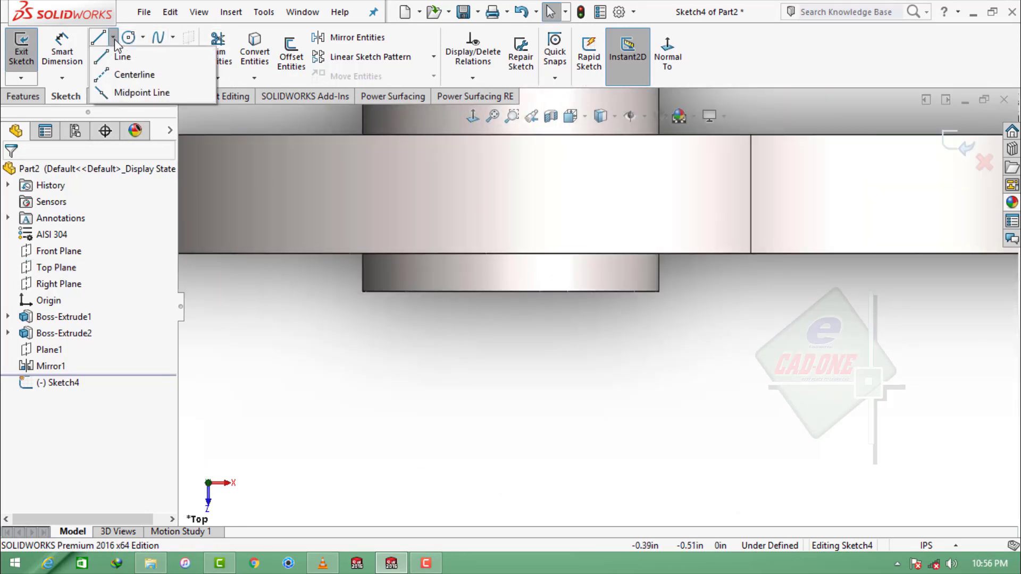
left_click(125, 75)
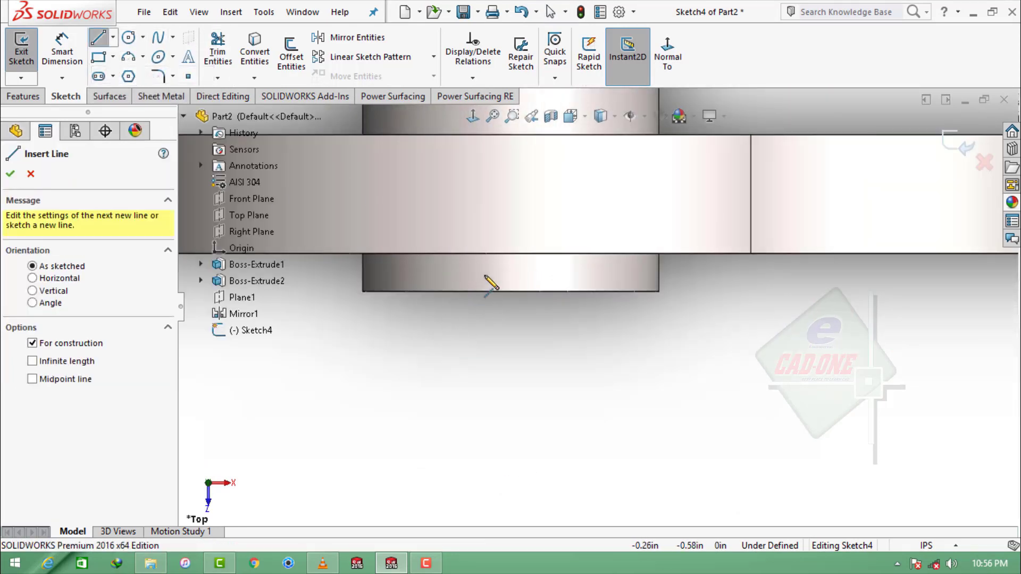
left_click(510, 254)
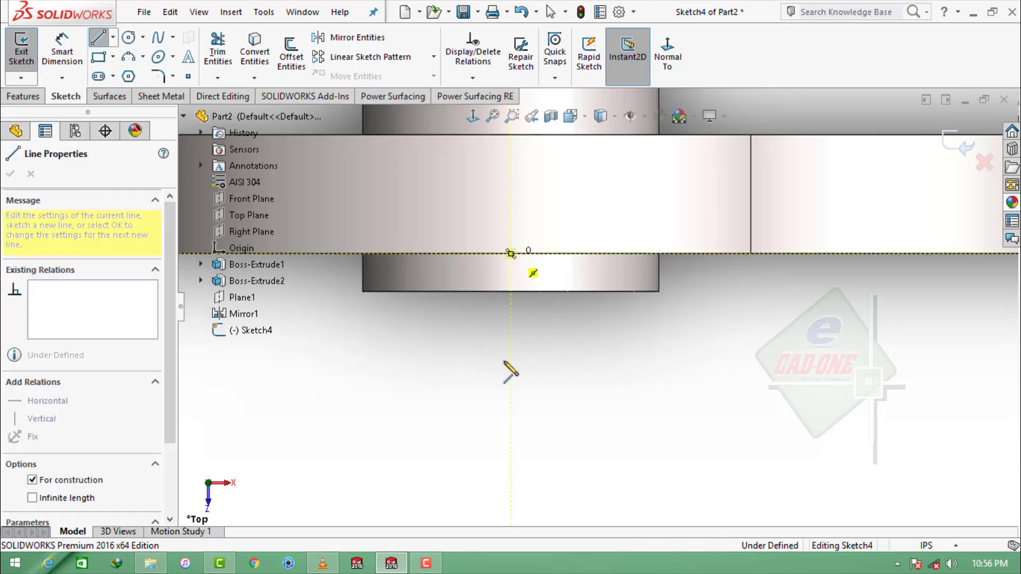
left_click(511, 448)
key("Escape")
Add a large circle centred on the centerline's lower end, reaching the pin's top point.
left_click(128, 37)
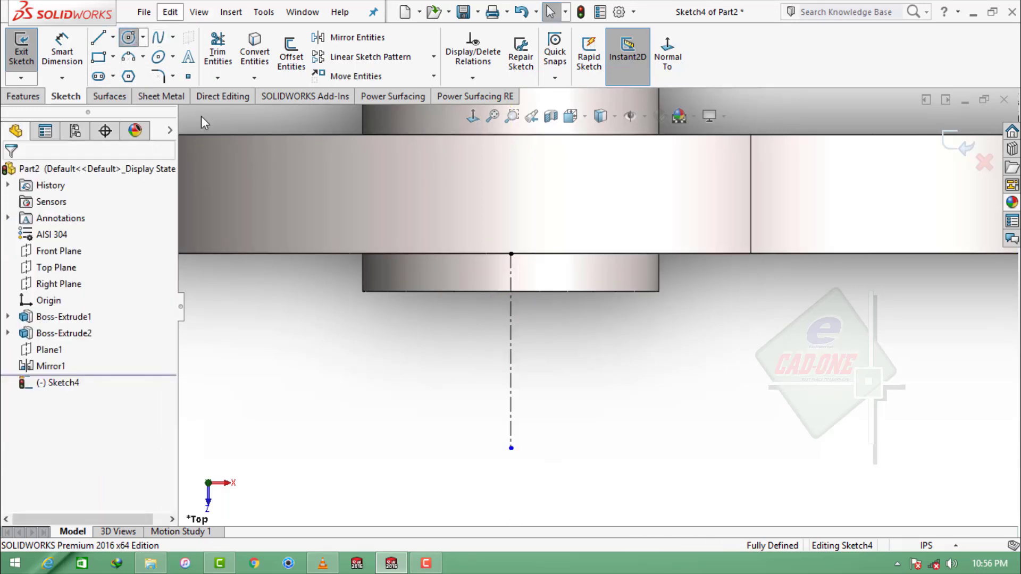
left_click(511, 421)
left_click(511, 254)
key("Escape")
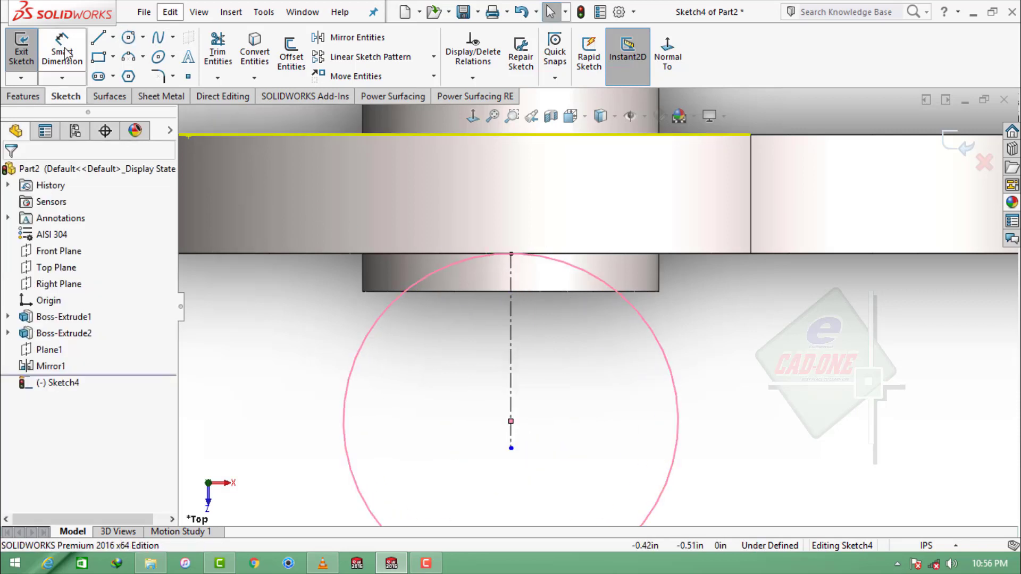
left_click(65, 53)
left_click(420, 280)
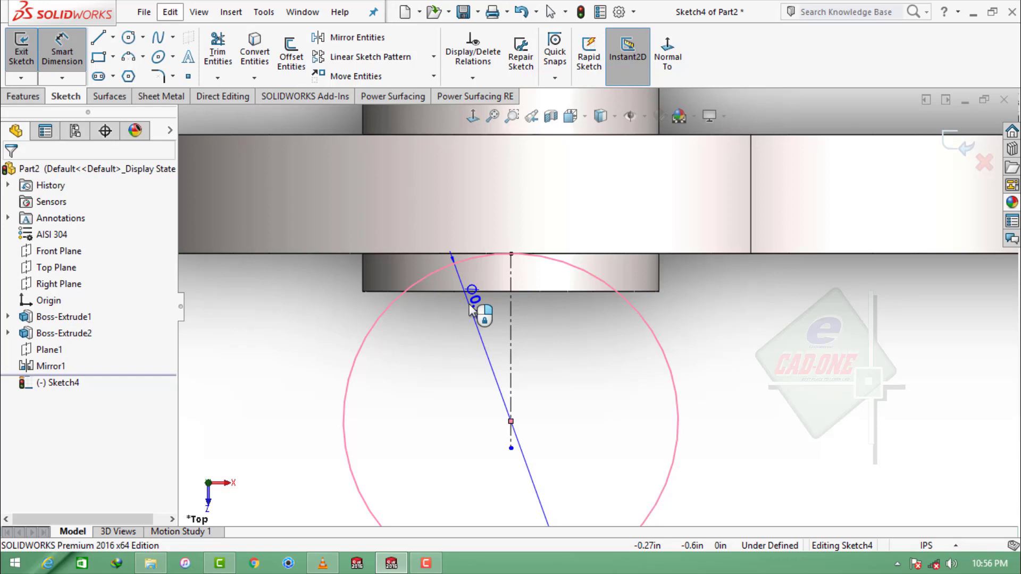
Draw a short vertical line down from the top point, then a horizontal line leftward.
left_click(98, 37)
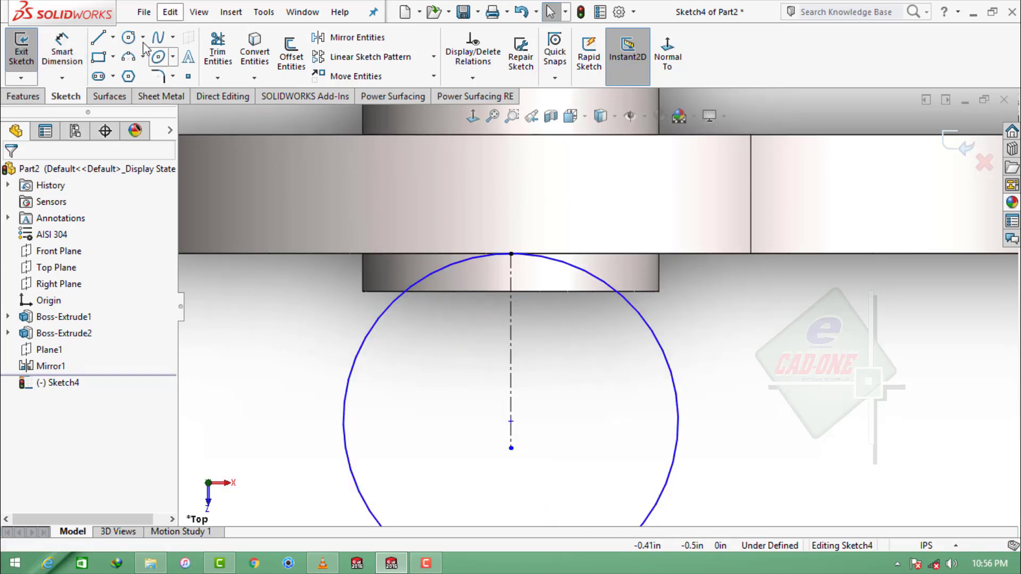
left_click(511, 255)
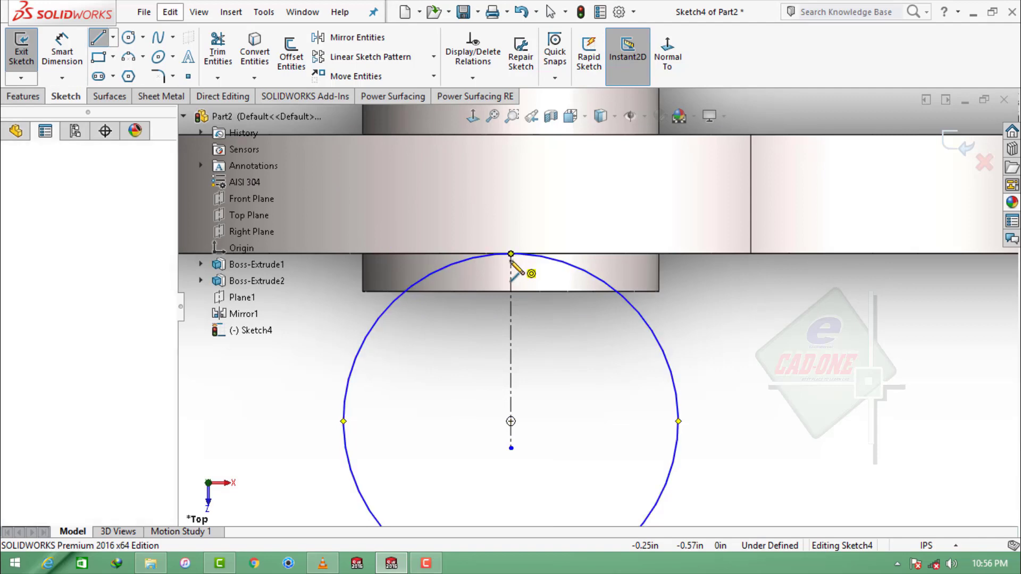
left_click(511, 315)
left_click(351, 315)
key("Escape")
Trim away the circle's lower arc and line stub, and dimension the arc radius 0.125.
key("t")
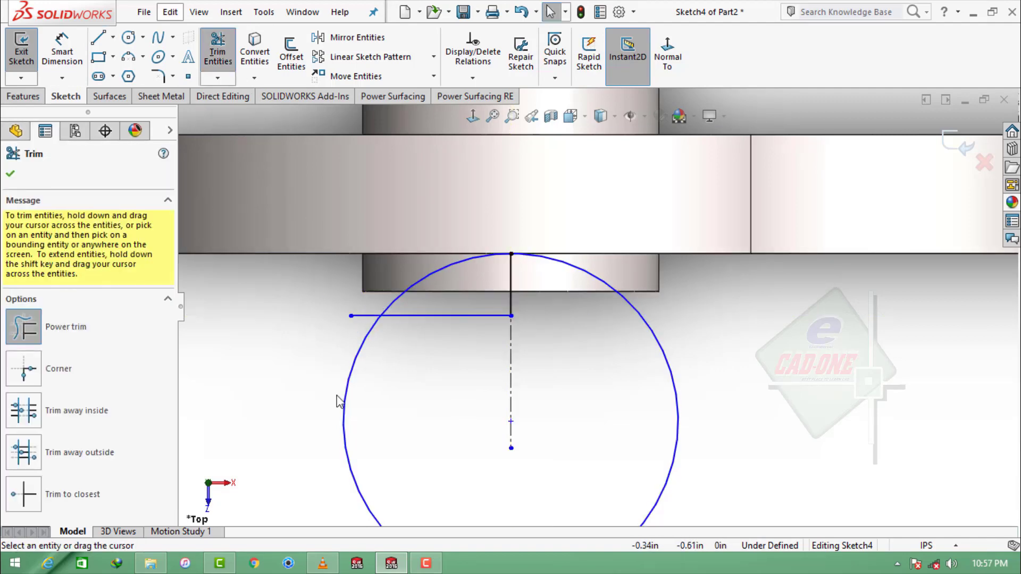
left_click_drag(435, 390, 346, 300)
key("Escape")
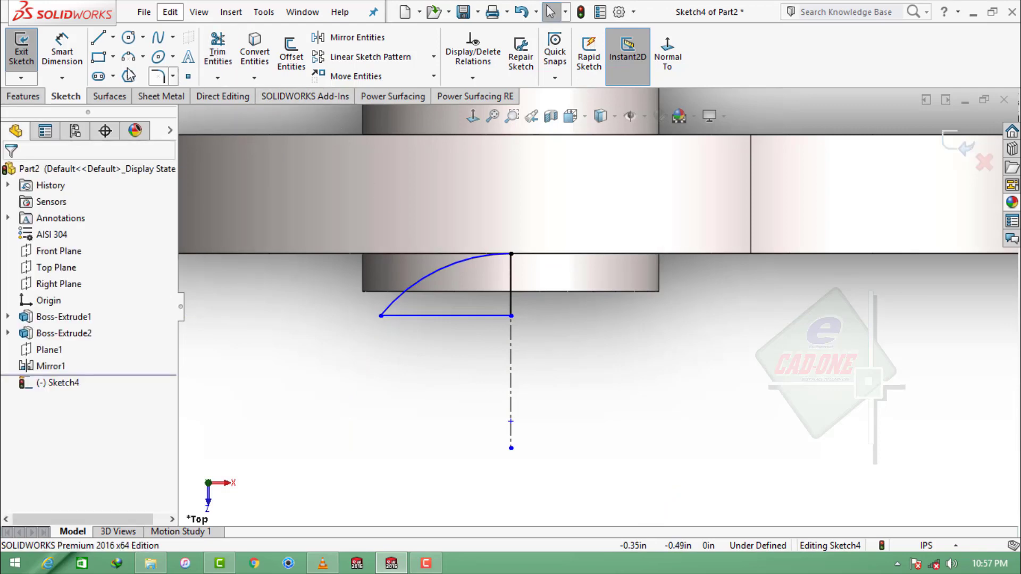
left_click(63, 48)
left_click(444, 269)
left_click(571, 450)
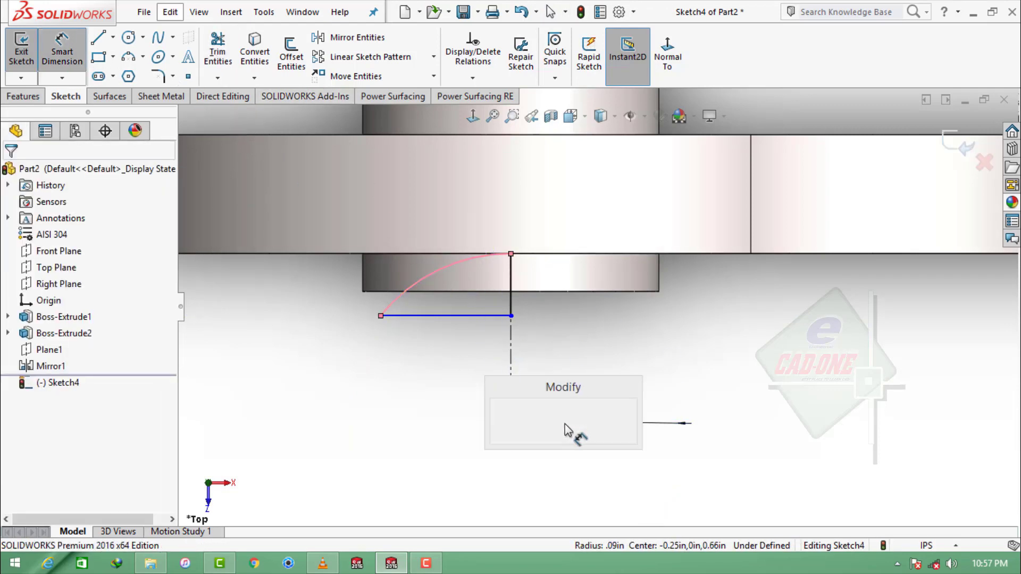
type("0.125")
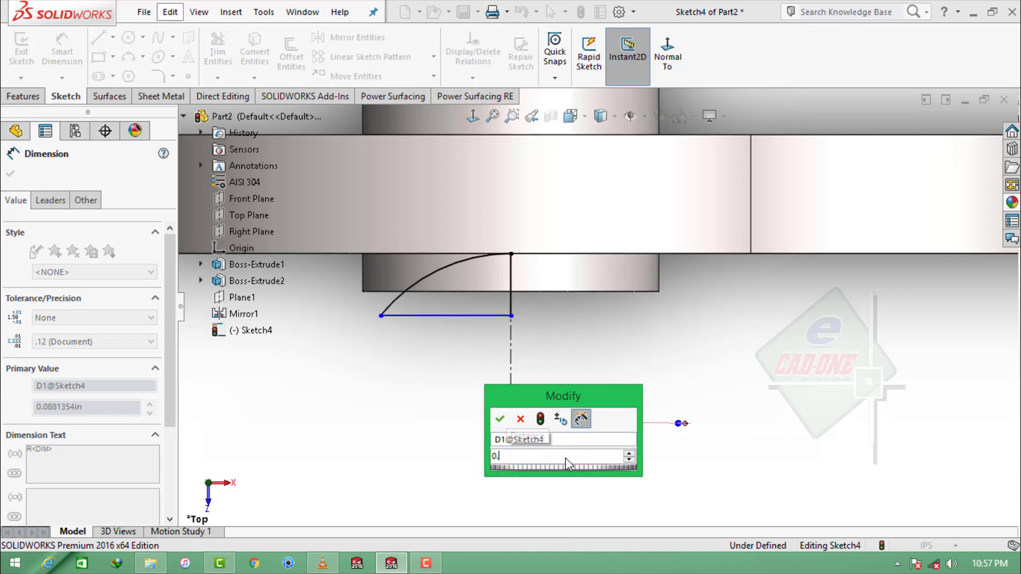
key("Return")
key("Escape")
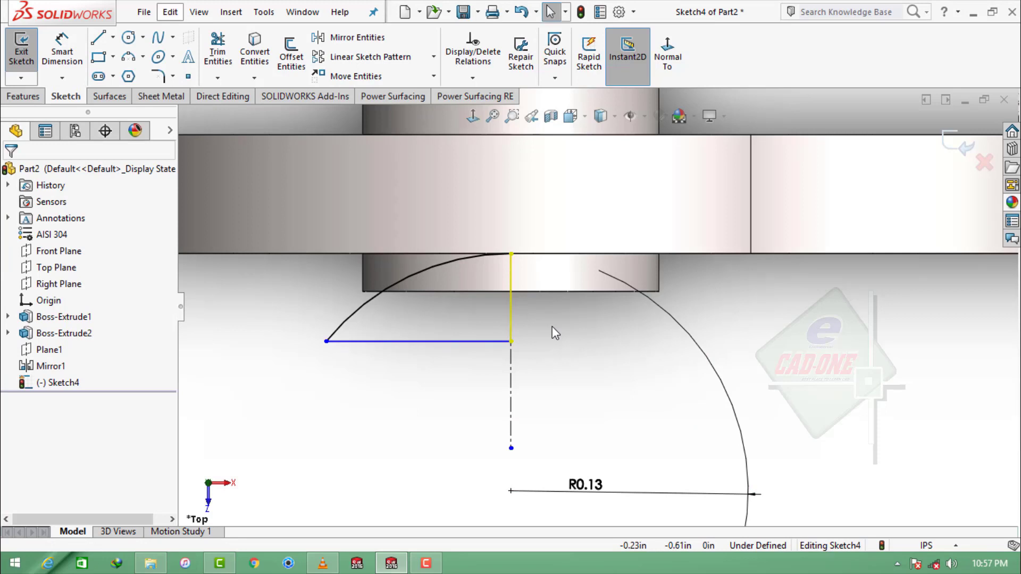
Dimension the vertical line to 0.03 and start a Revolved Cut from the profile.
left_click(61, 52)
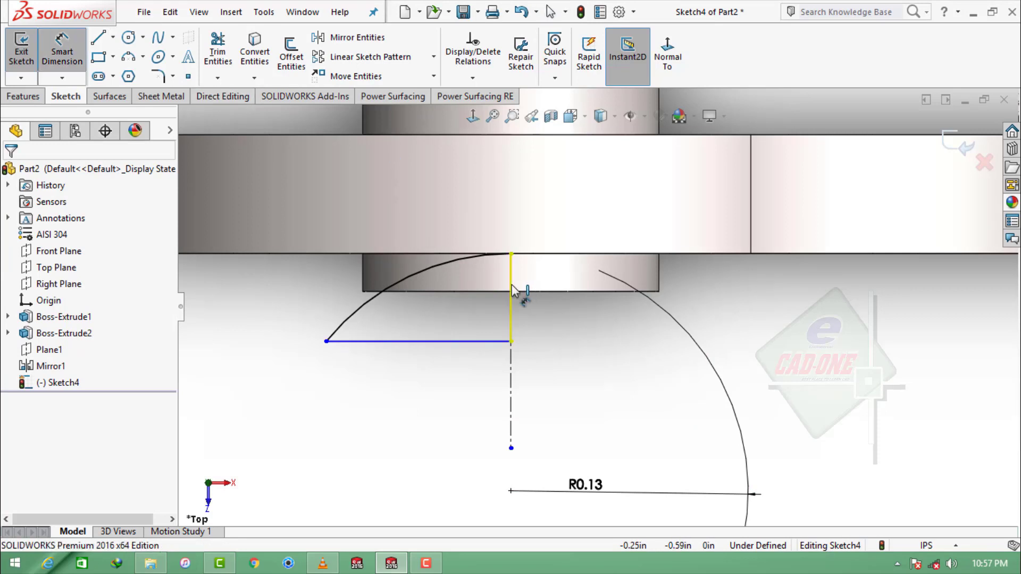
left_click(511, 289)
left_click(555, 298)
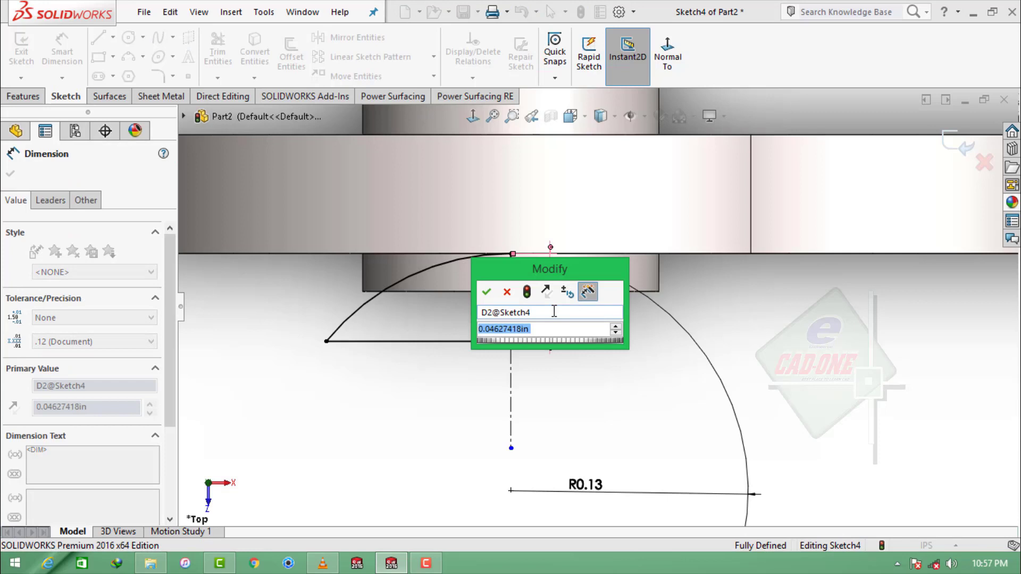
type("0.032")
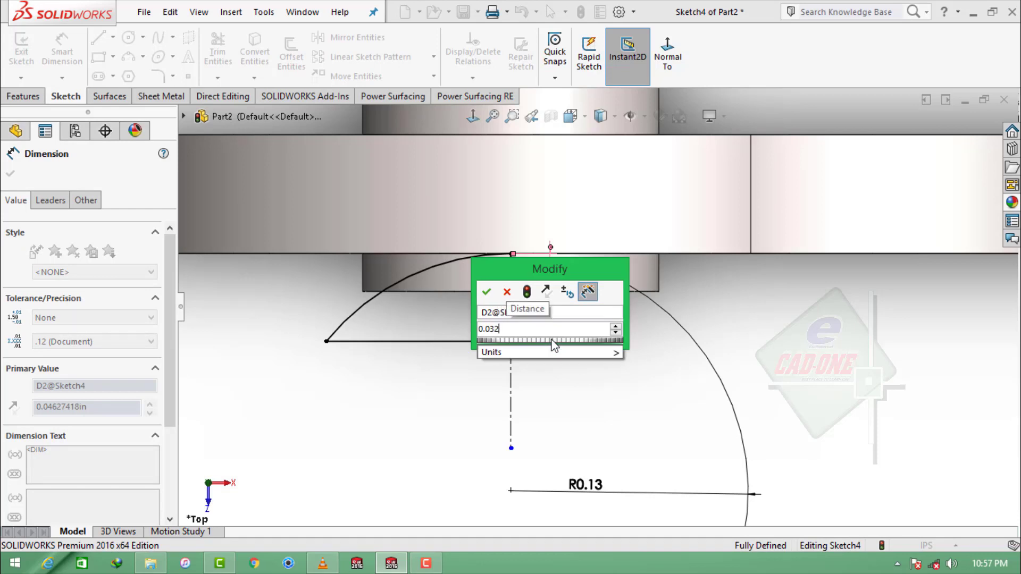
type("3818")
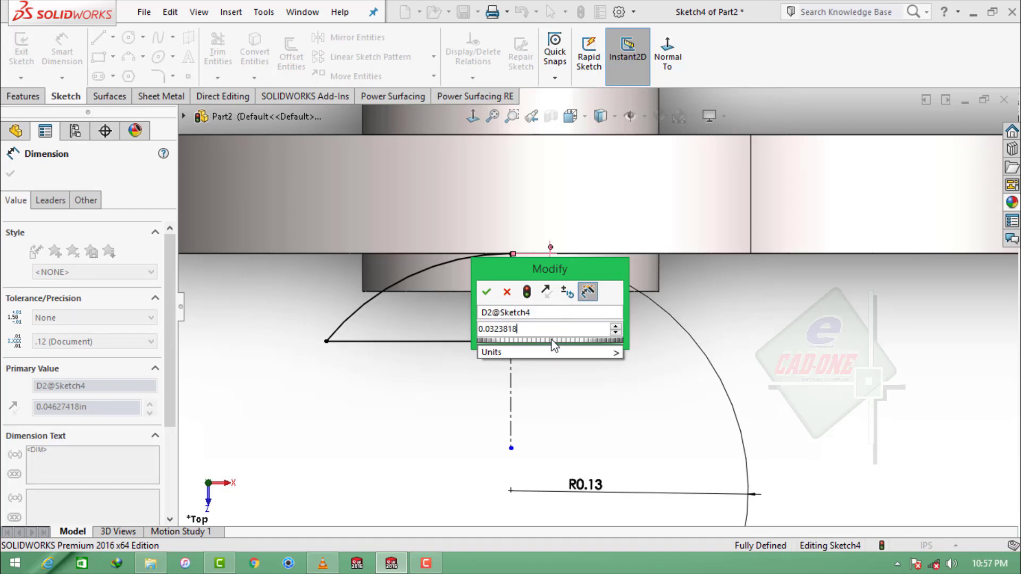
key("Return")
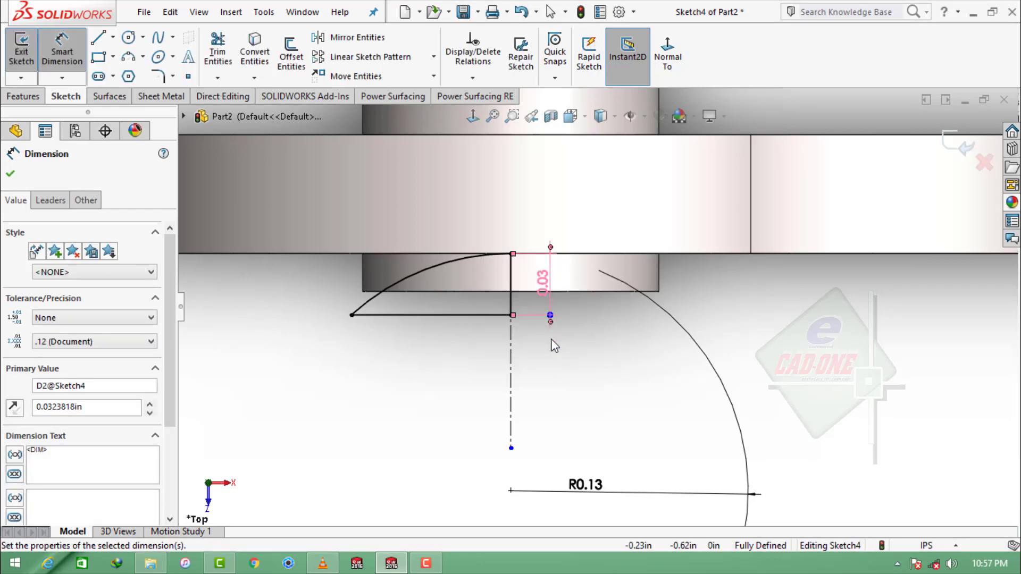
scroll(553, 341, "up", 3)
key("Escape")
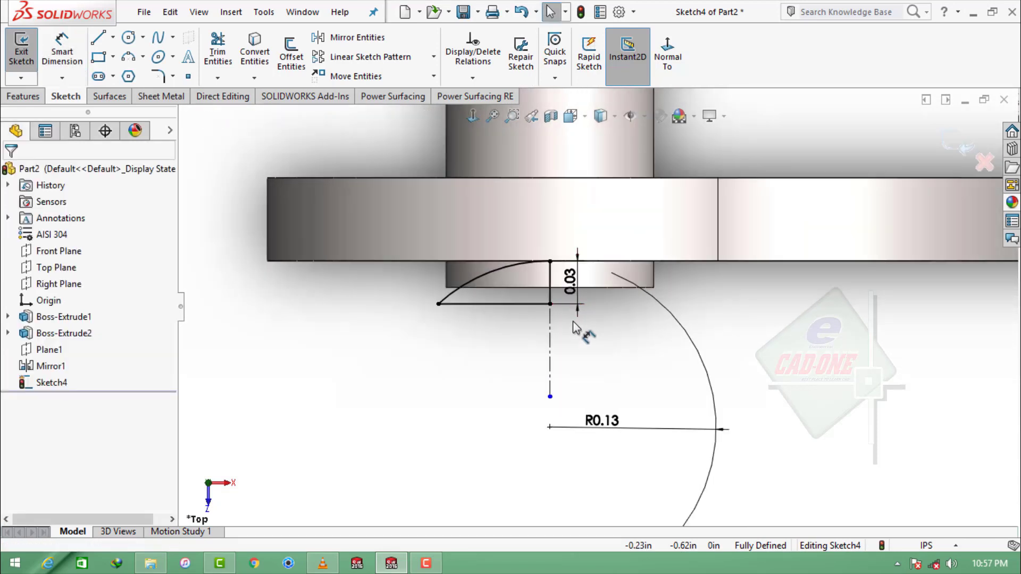
left_click(24, 96)
left_click(304, 53)
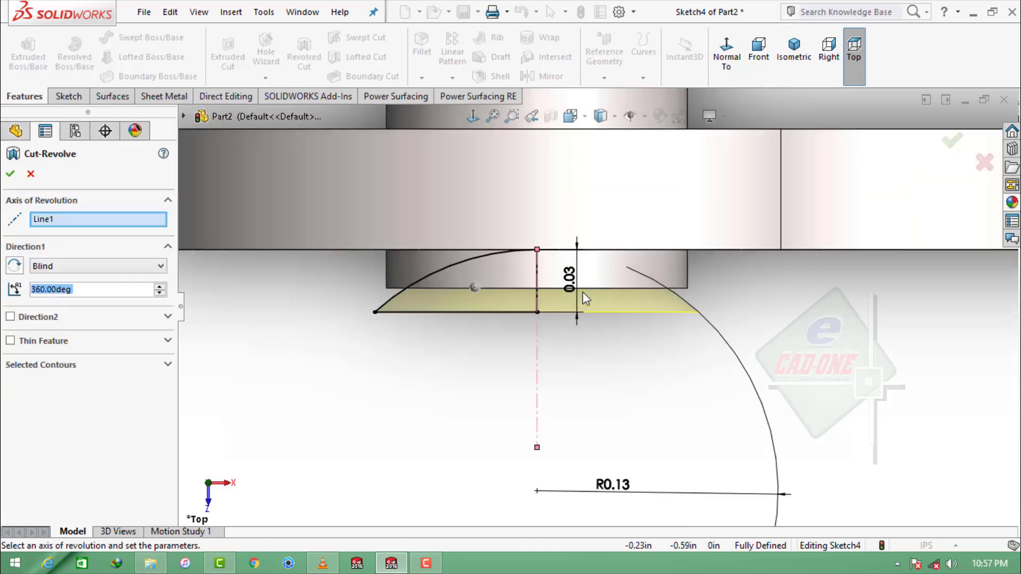
Confirm Cut-Revolve1 and orbit to a 3D view of the recessed pin end.
scroll(582, 292, "down", 1)
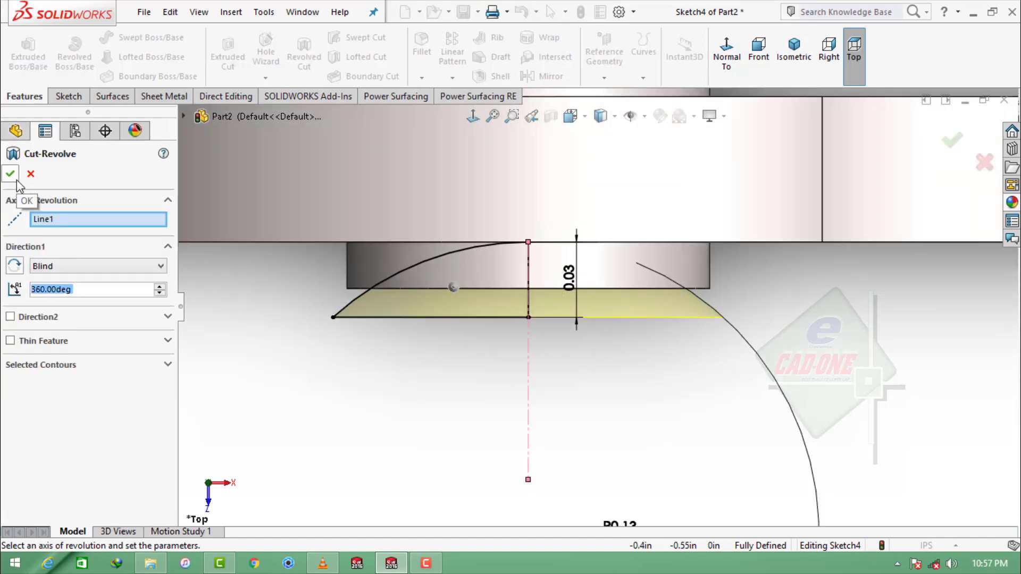
left_click(10, 173)
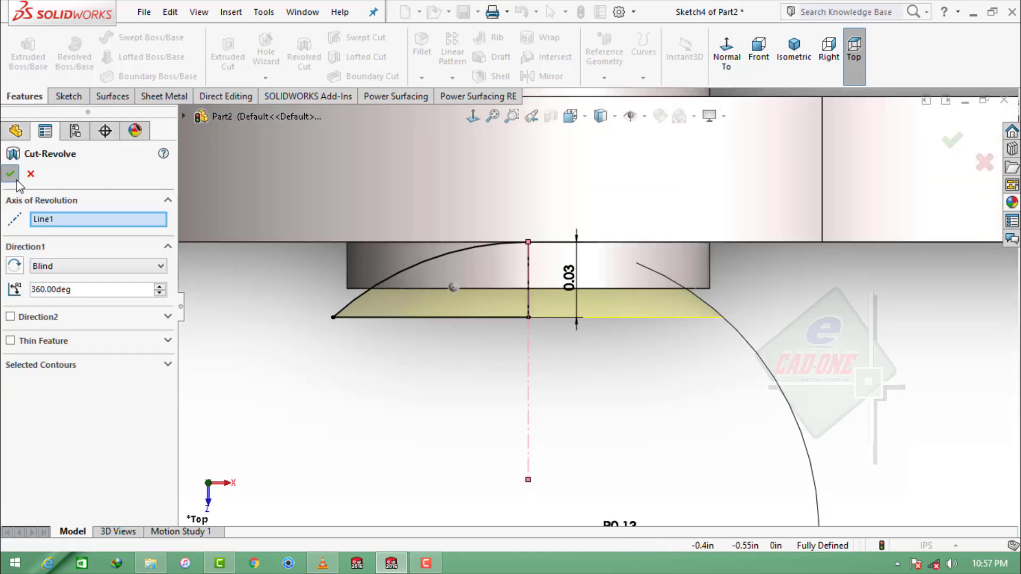
scroll(351, 324, "up", 2)
scroll(362, 317, "up", 2)
middle_click_drag(363, 318, 627, 230)
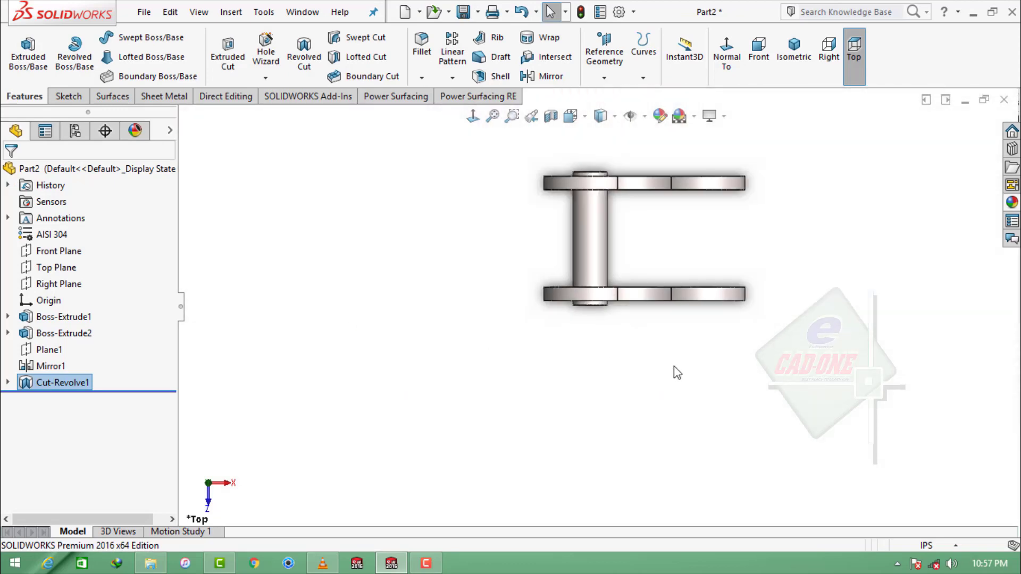
scroll(627, 230, "down", 3)
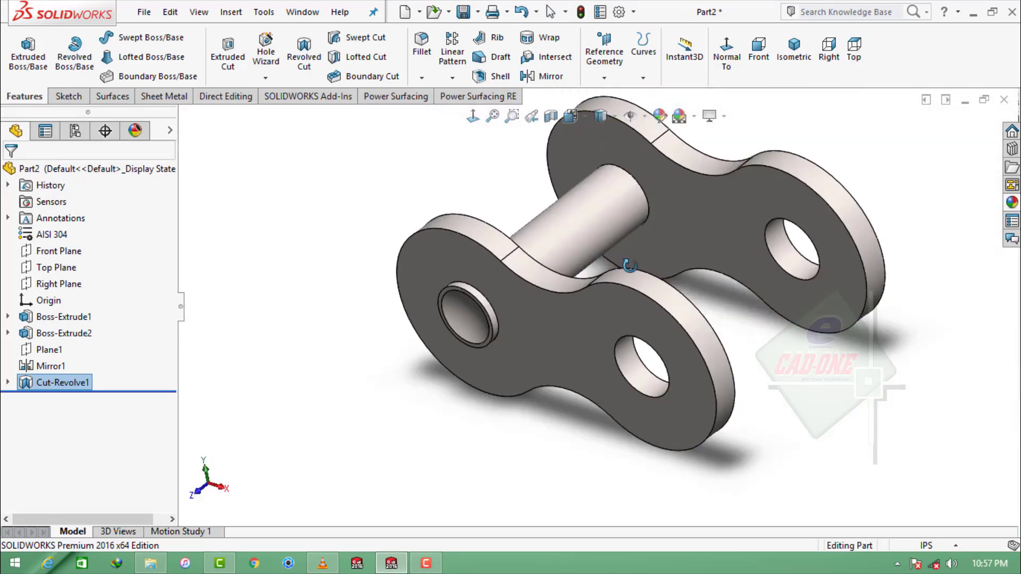
mouse_move(630, 231)
middle_mouse_down()
mouse_move(645, 238)
mouse_move(600, 314)
middle_mouse_up()
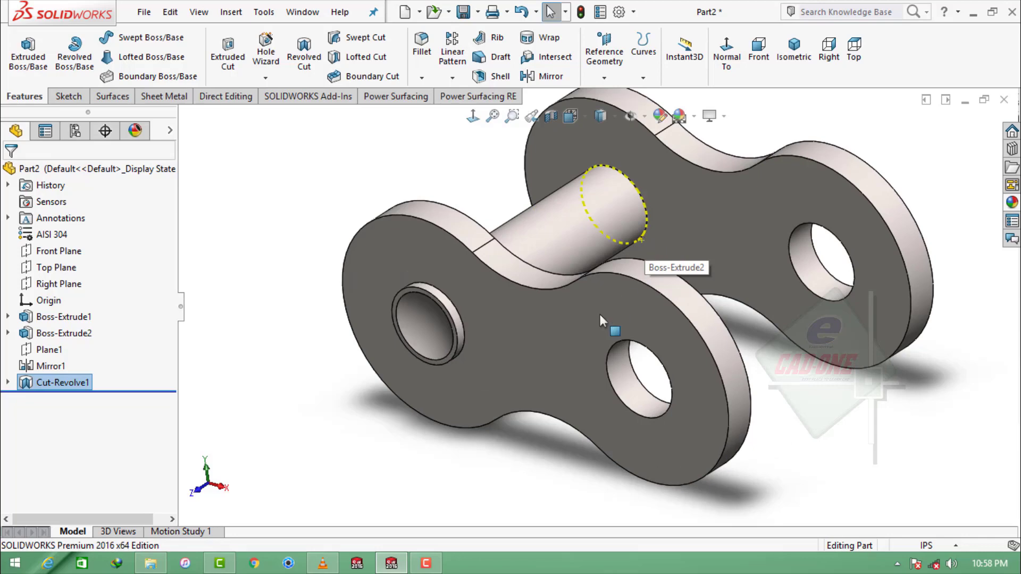
Mirror Boss-Extrude2 and Cut-Revolve1 about the Right Plane to create the second pin.
left_click(58, 284)
middle_click_drag(527, 289, 662, 295)
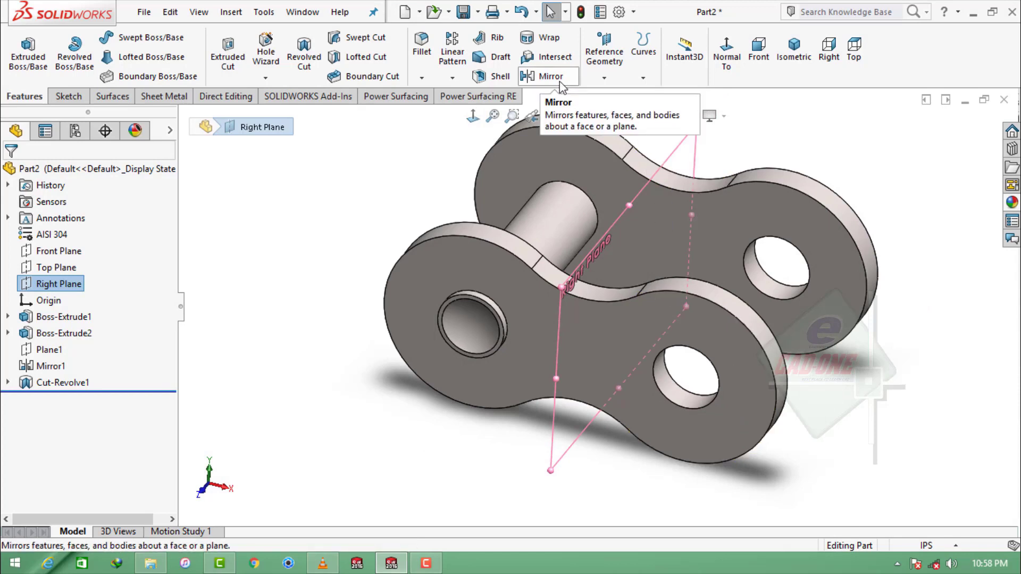
left_click(547, 76)
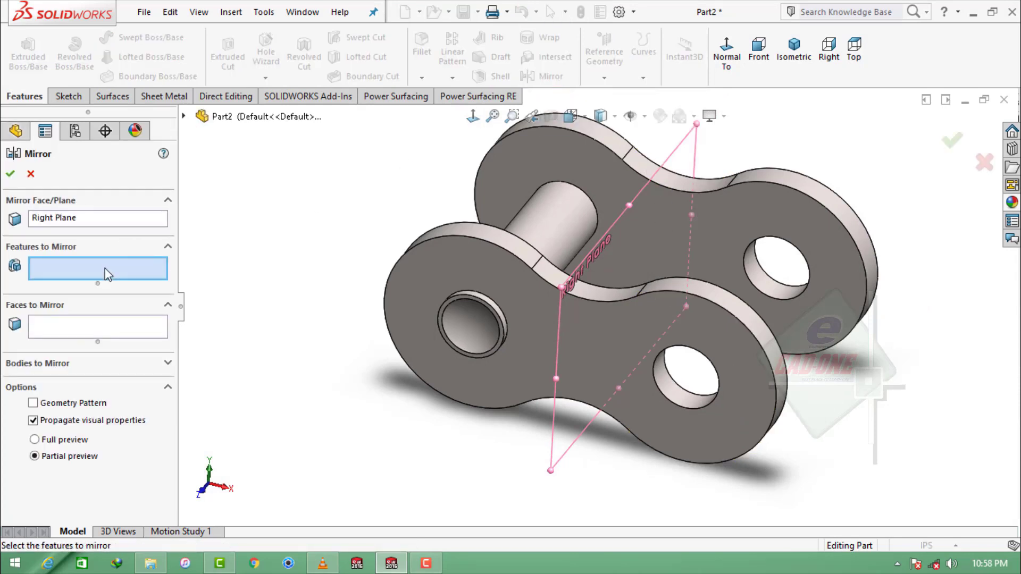
left_click(167, 306)
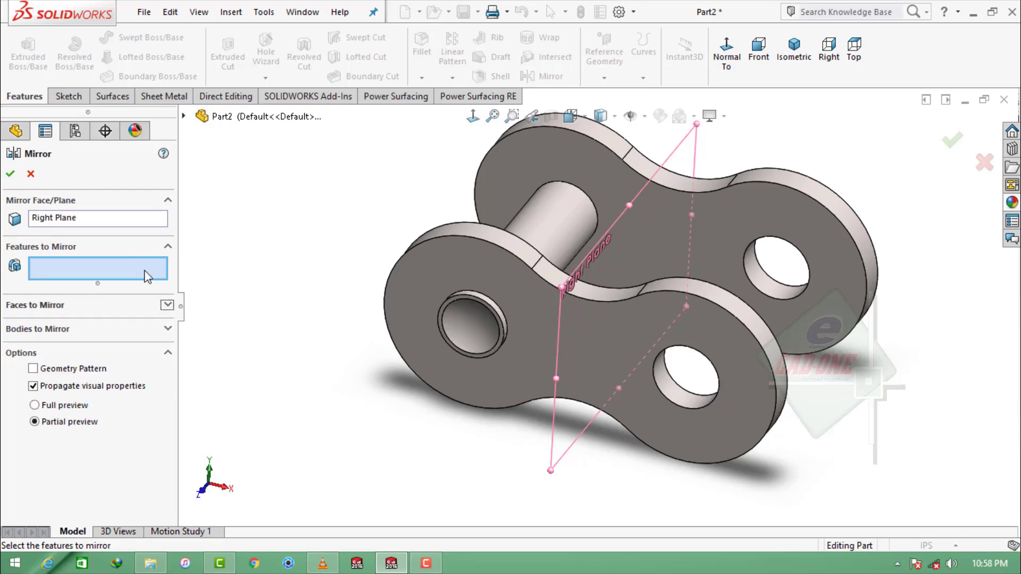
left_click(184, 115)
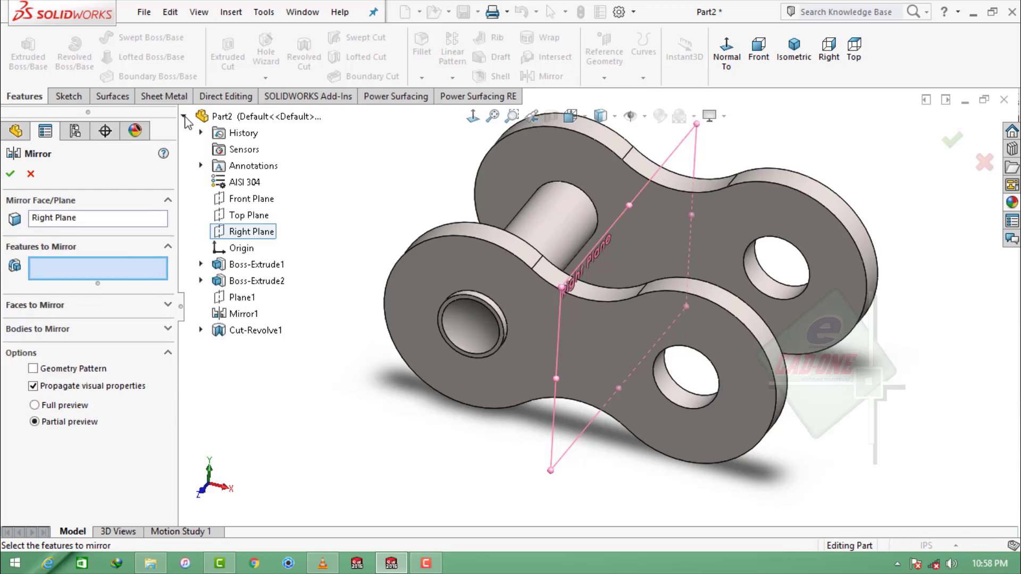
left_click(540, 224)
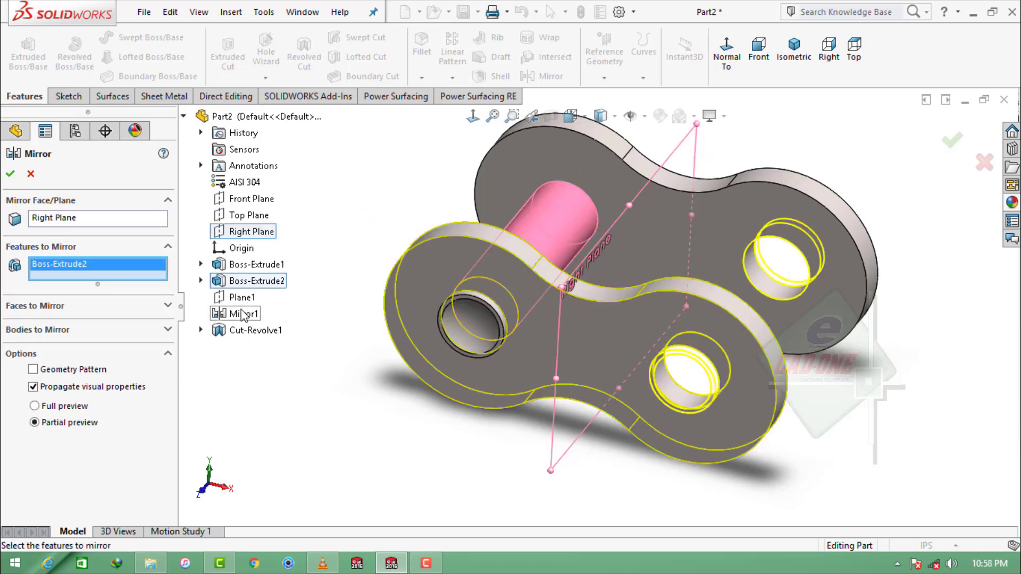
left_click(246, 332)
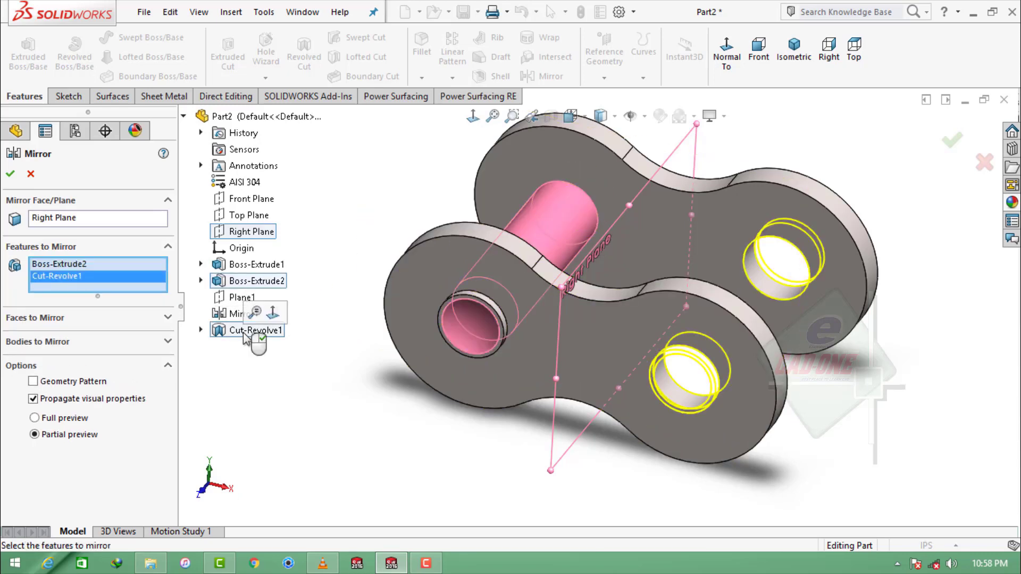
left_click(12, 175)
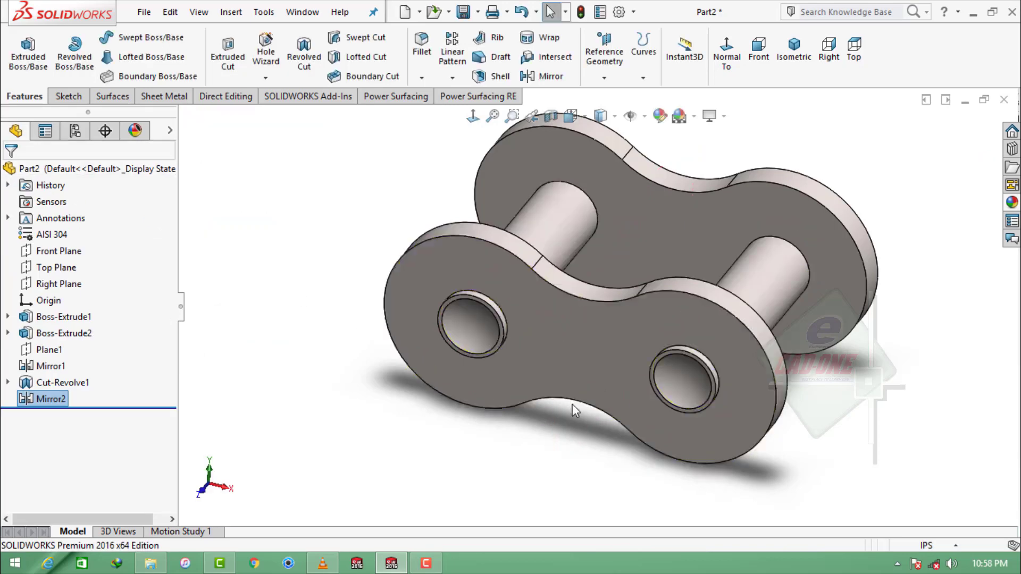
mouse_move(584, 372)
middle_mouse_down()
mouse_move(562, 453)
mouse_move(685, 374)
mouse_move(674, 392)
mouse_move(654, 383)
middle_mouse_up()
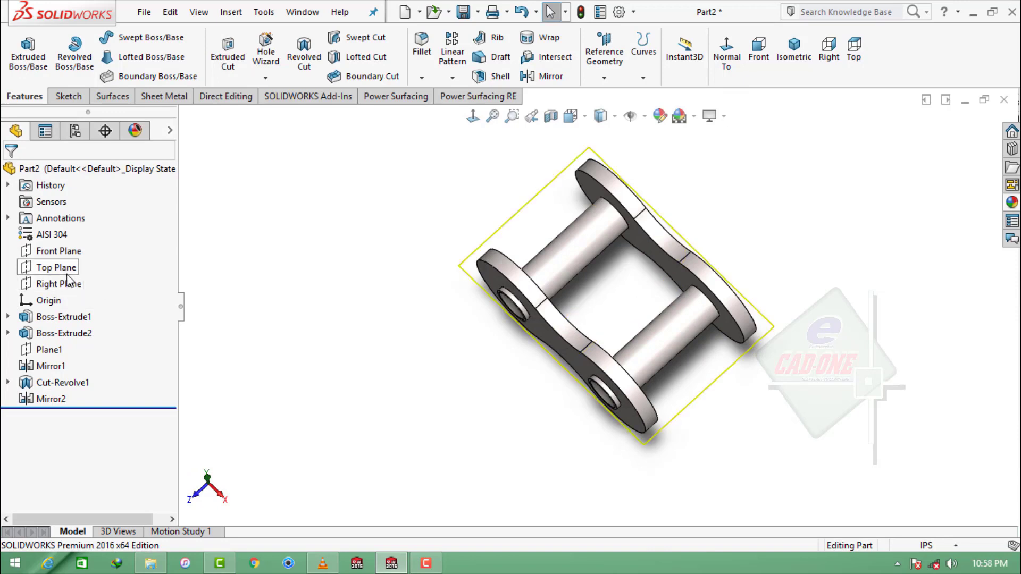
Show Plane1 and mirror Cut-Revolve1 about it, creating Mirror3.
left_click(60, 350)
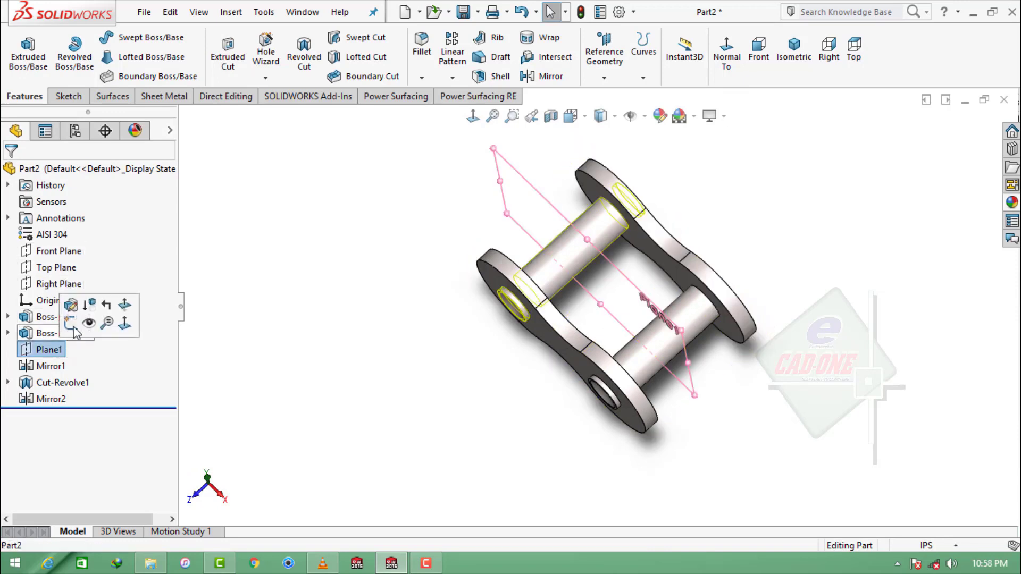
left_click(93, 322)
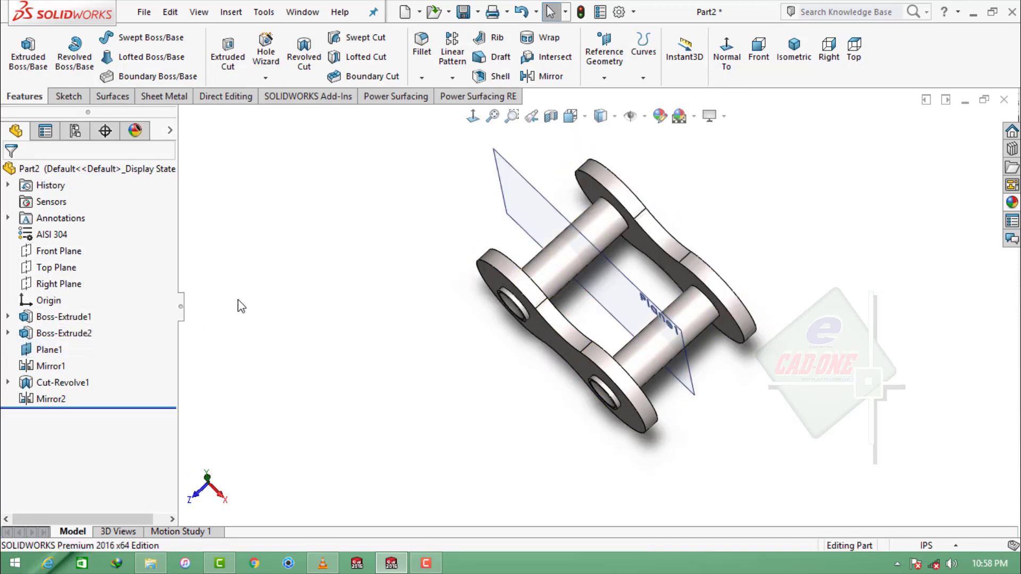
left_click(547, 76)
scroll(665, 247, "down", 3)
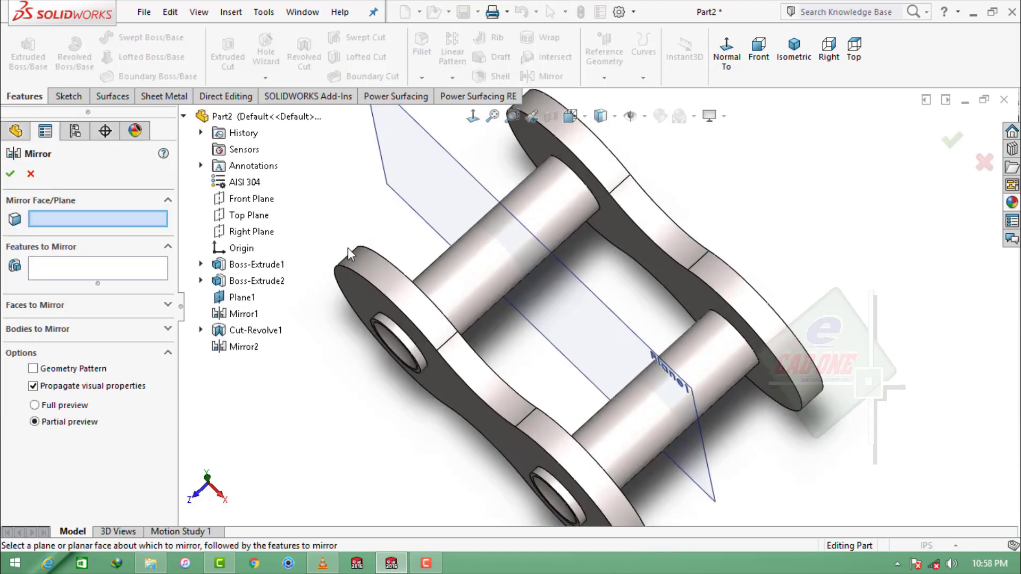
left_click(436, 211)
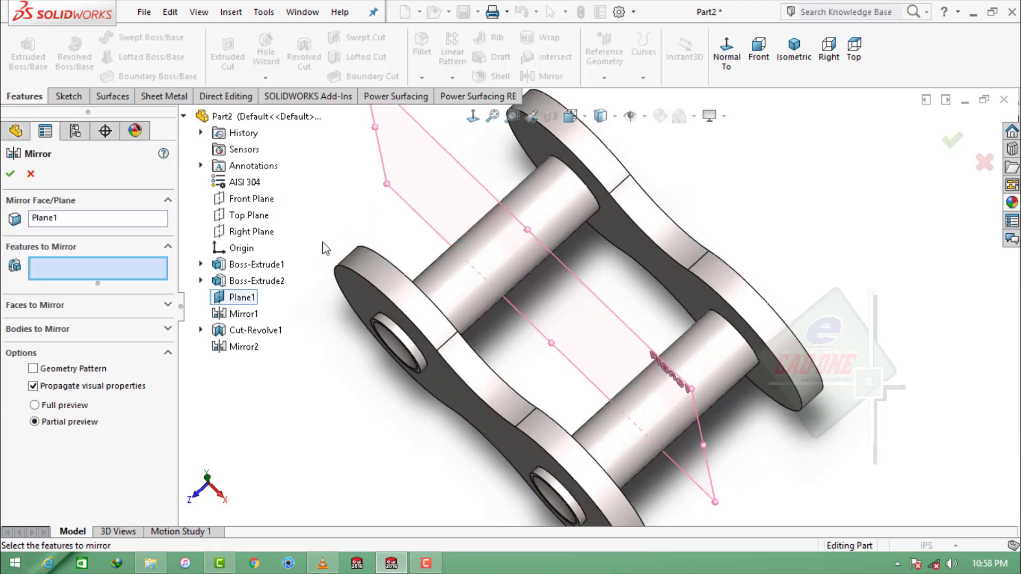
left_click(256, 331)
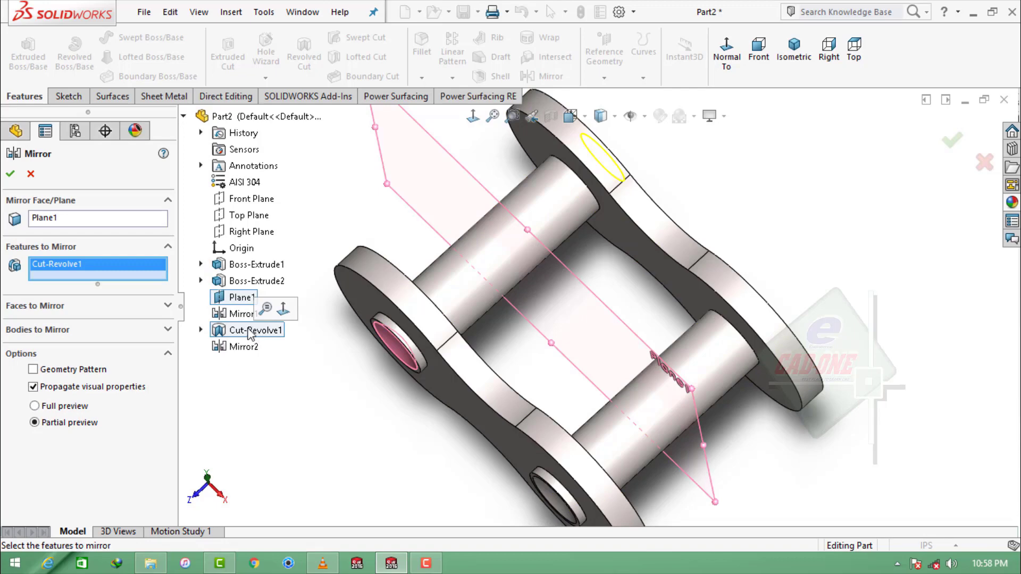
left_click(12, 175)
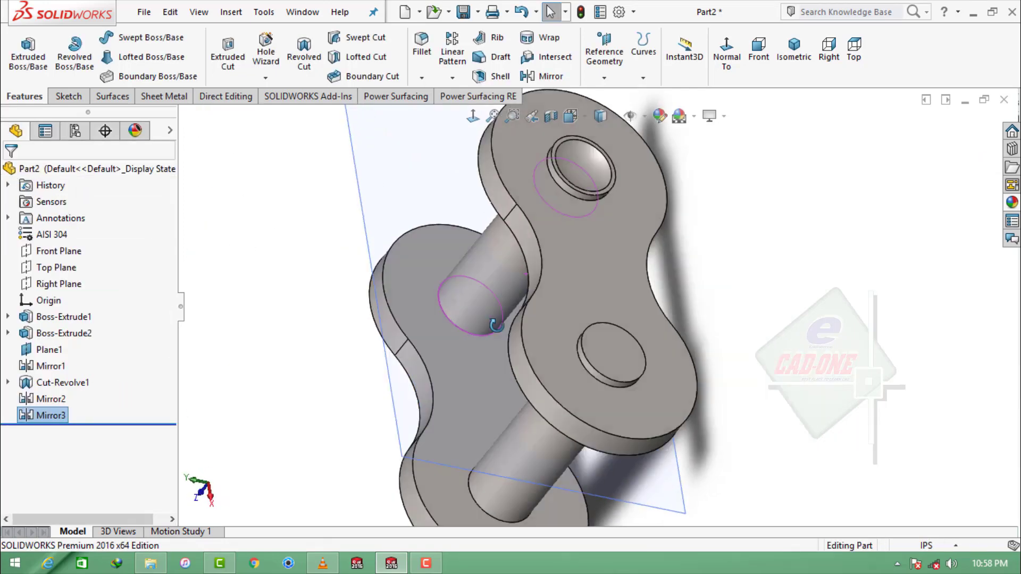
middle_click_drag(532, 266, 558, 261)
Mirror Mirror3 about the Right Plane to create Mirror4.
left_click(334, 244)
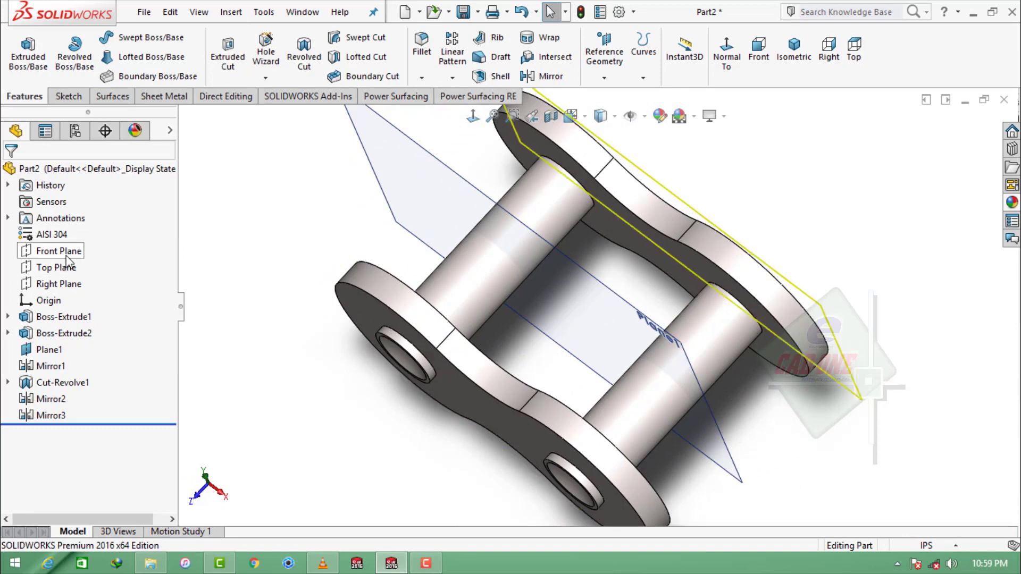
left_click(72, 287)
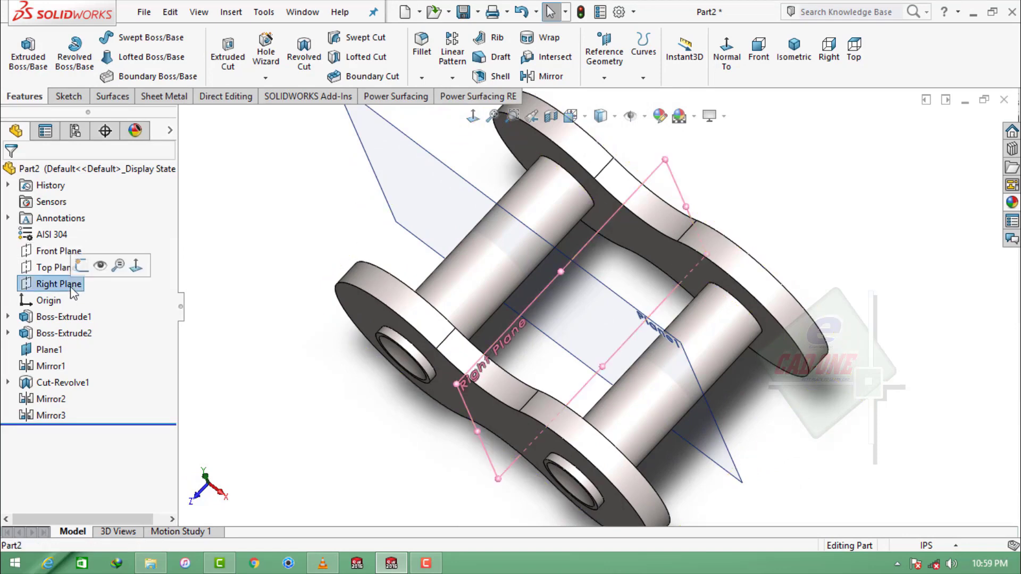
left_click(547, 76)
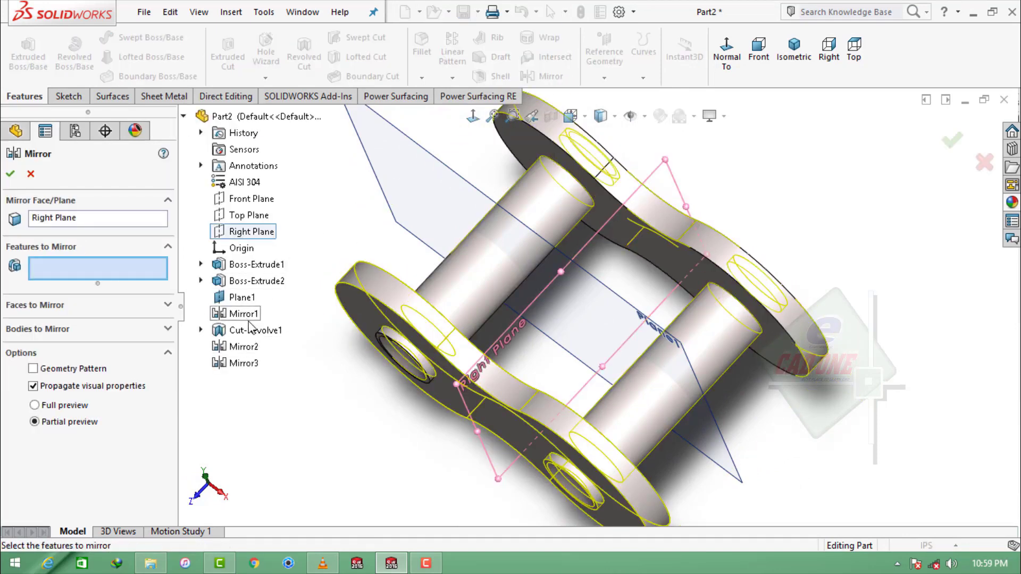
left_click(252, 366)
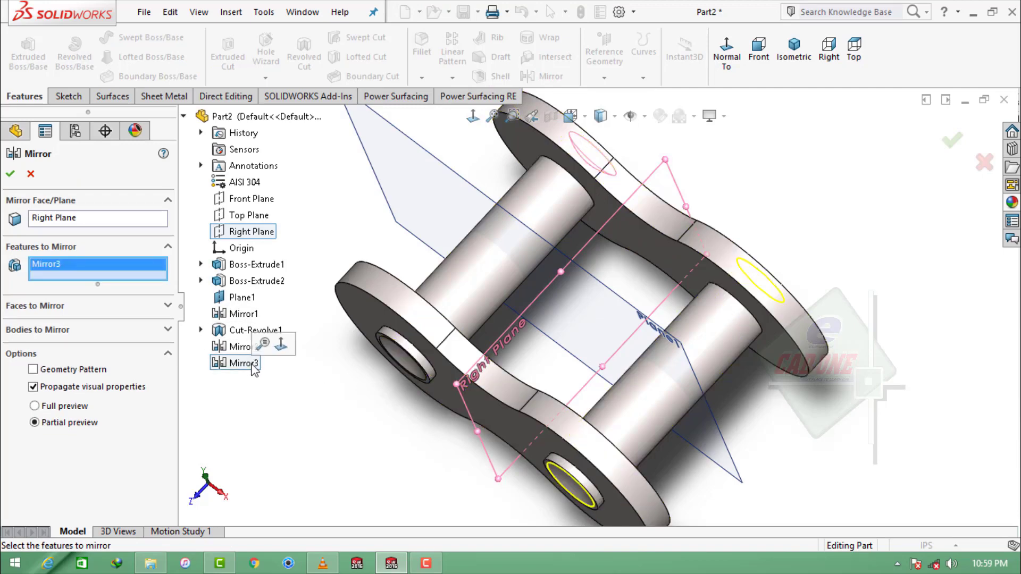
left_click(10, 174)
middle_click_drag(601, 317, 585, 310)
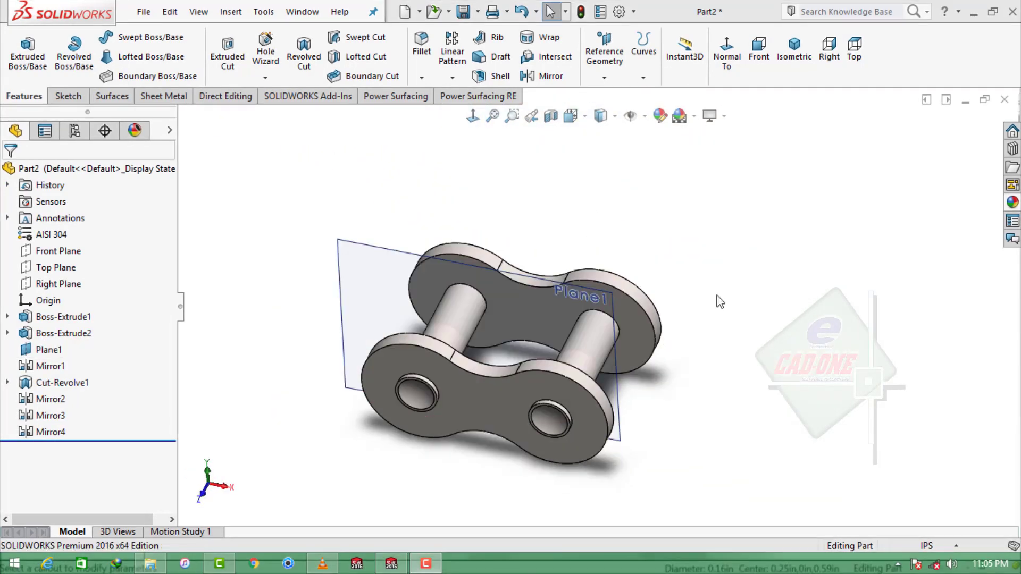
Start a 0.01in fillet on the lower-right and left pin-hole edges.
mouse_move(687, 334)
middle_mouse_down()
mouse_move(611, 394)
mouse_move(604, 350)
middle_mouse_up()
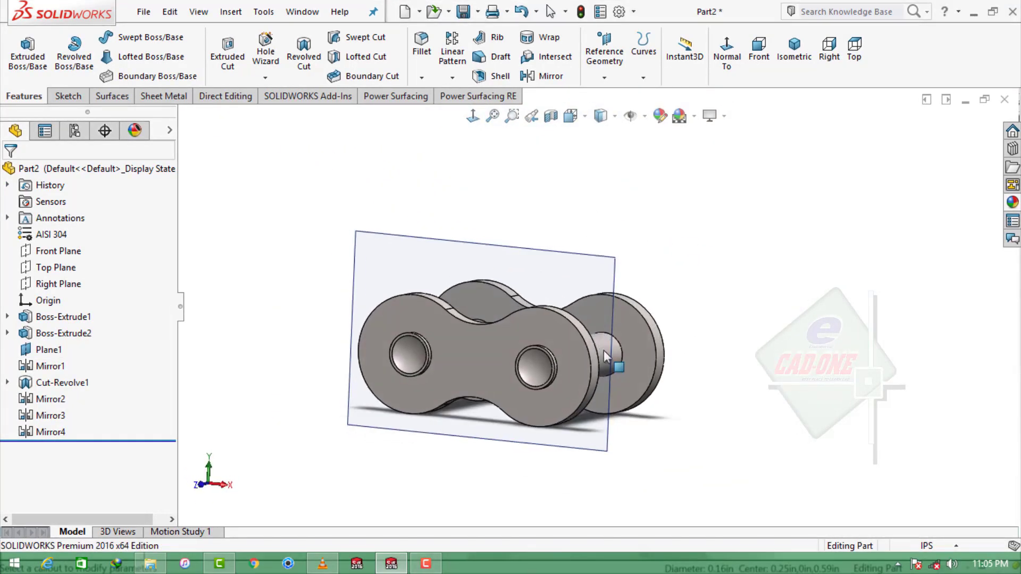
scroll(585, 361, "down", 3)
scroll(522, 403, "down", 3)
scroll(522, 403, "down", 2)
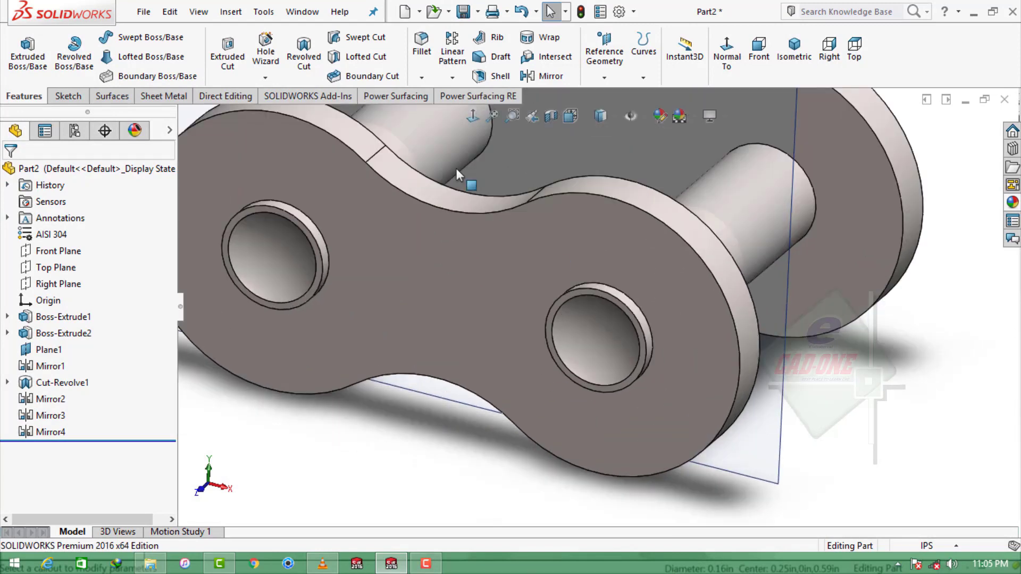
left_click(423, 45)
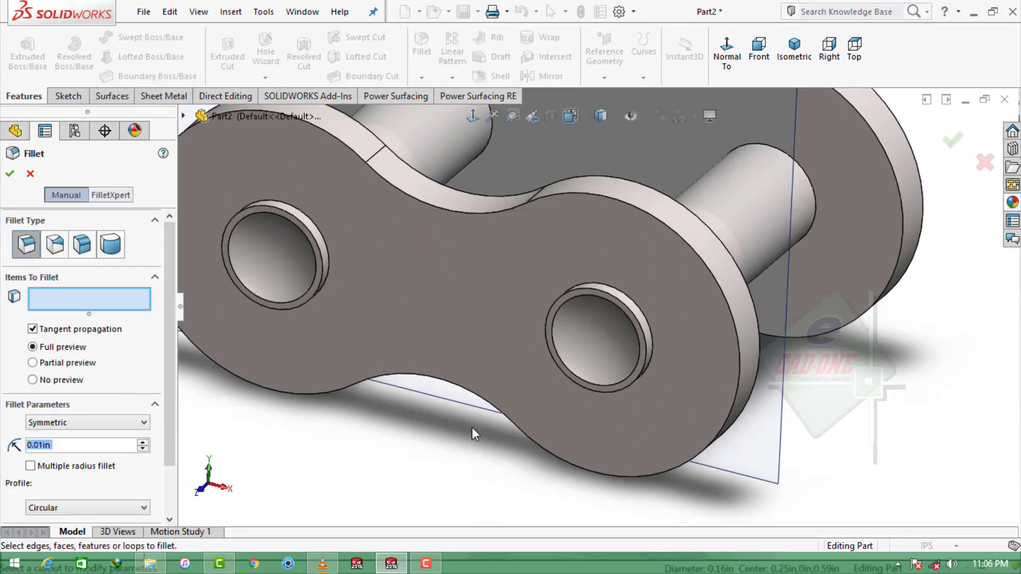
left_click(628, 305)
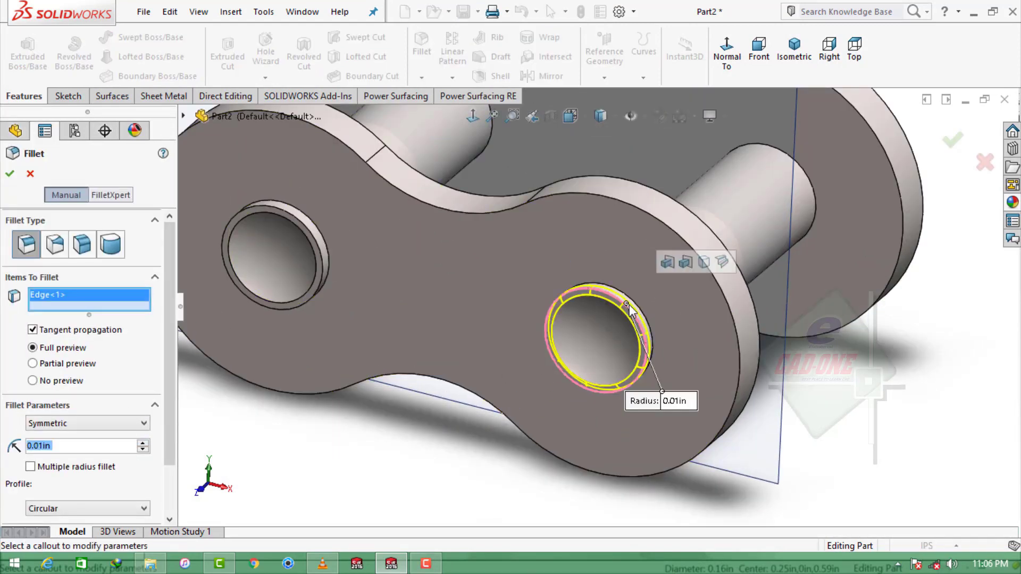
scroll(681, 265, "up", 3)
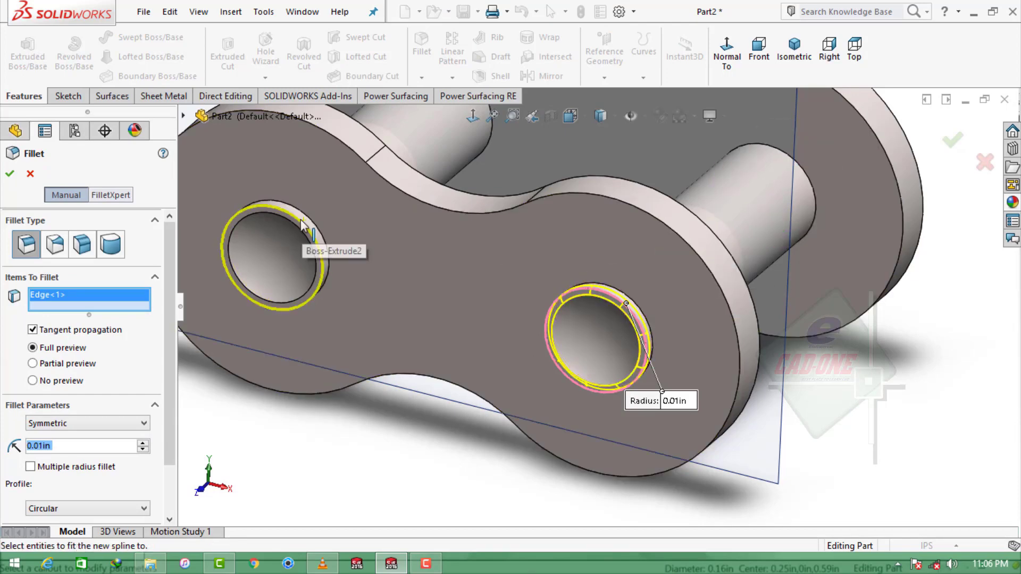
left_click(300, 228)
Add the two back hole edges and apply the 0.01in hole-edge fillet.
mouse_move(578, 294)
middle_mouse_down()
mouse_move(606, 303)
mouse_move(579, 330)
middle_mouse_up()
scroll(576, 333, "down", 5)
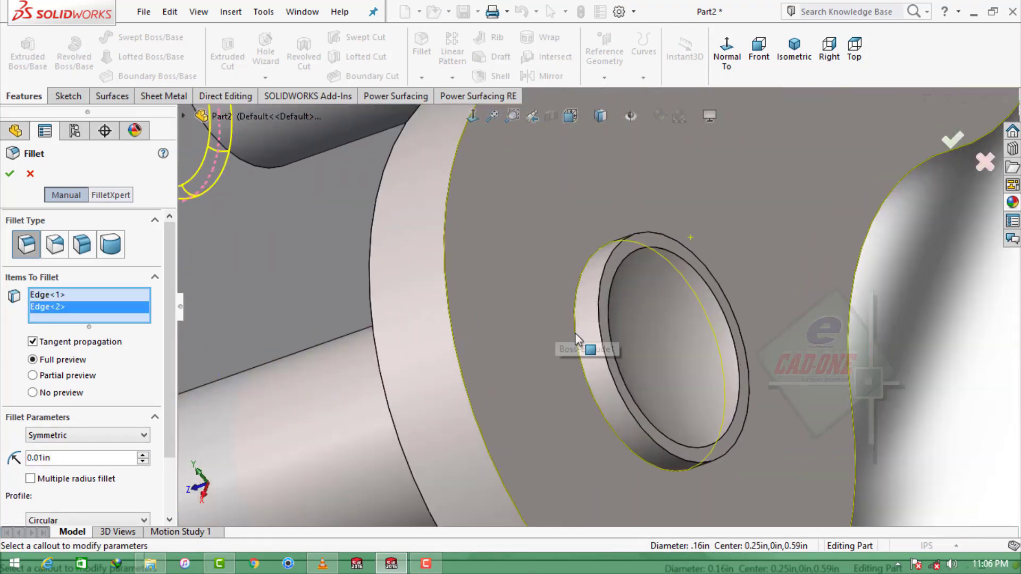
left_click(604, 311)
scroll(705, 149, "up", 5)
scroll(684, 170, "down", 5)
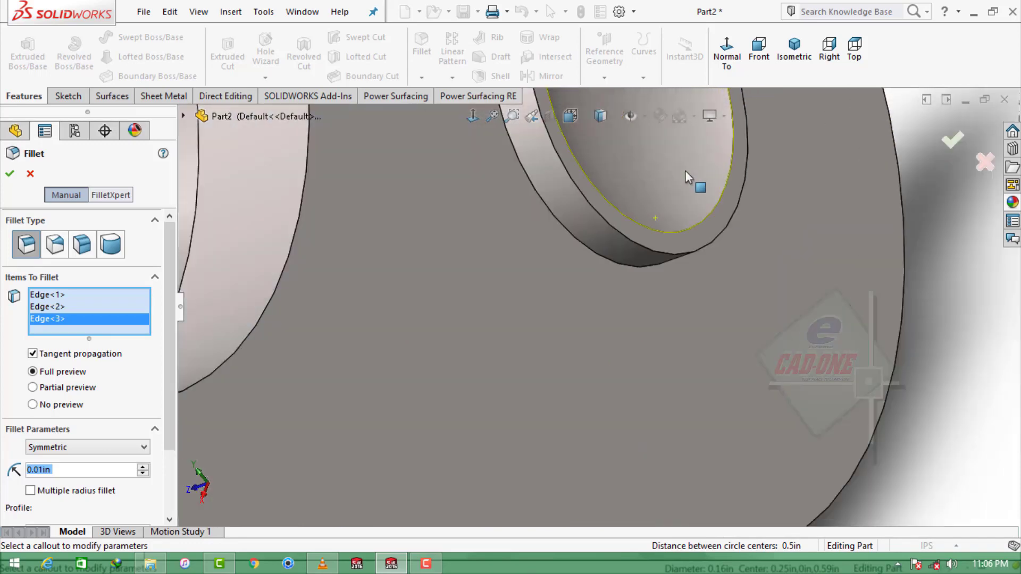
scroll(561, 251, "down", 3)
scroll(567, 230, "down", 2)
left_click(567, 230)
scroll(567, 230, "up", 2)
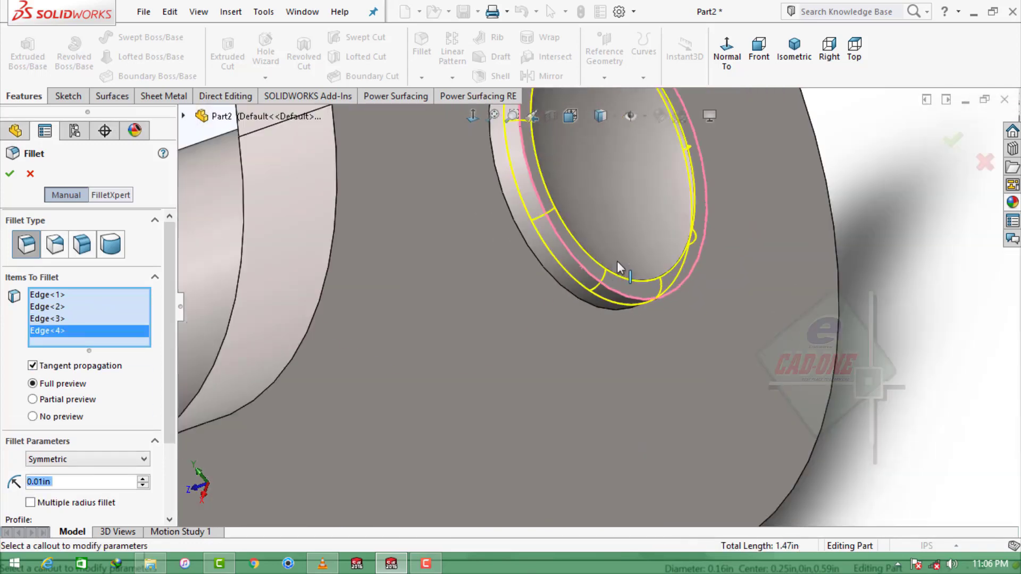
scroll(585, 319, "up", 3)
scroll(599, 402, "up", 1)
middle_click_drag(599, 401, 684, 319)
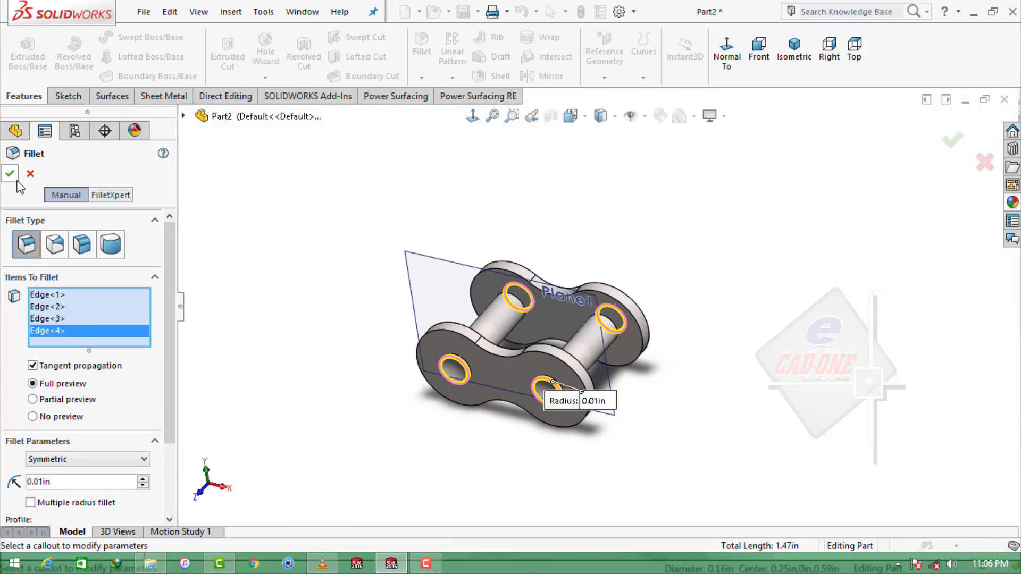
key("Return")
Fillet both plates' side faces at 0.01in.
left_click(422, 46)
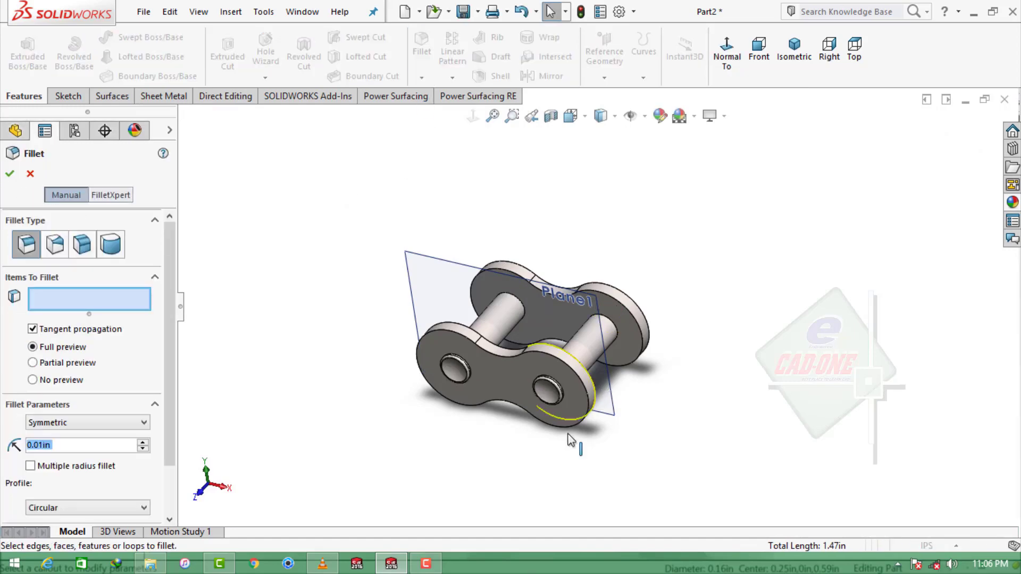
scroll(608, 311, "down", 5)
left_click(632, 290)
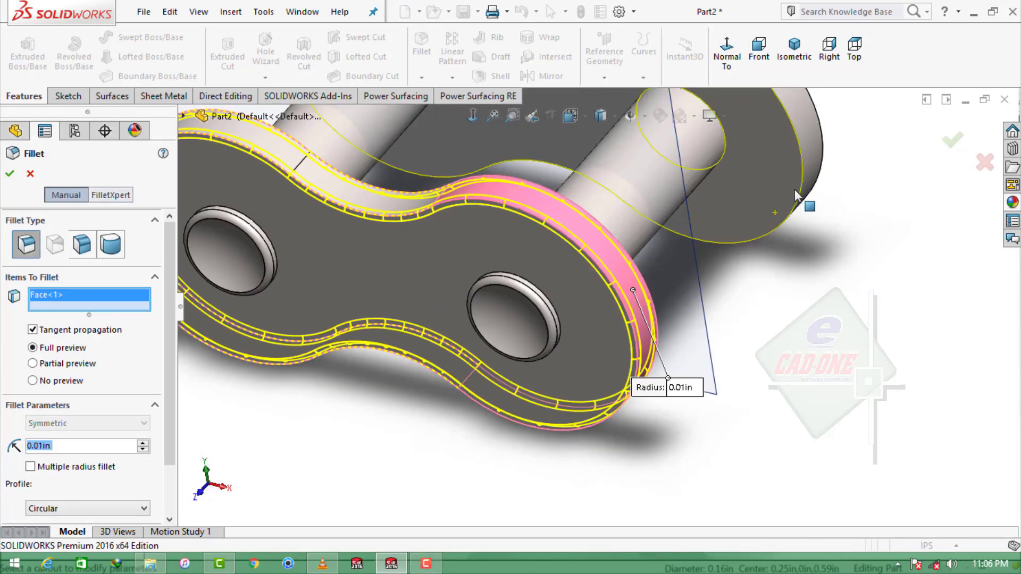
left_click(809, 150)
right_click(810, 148)
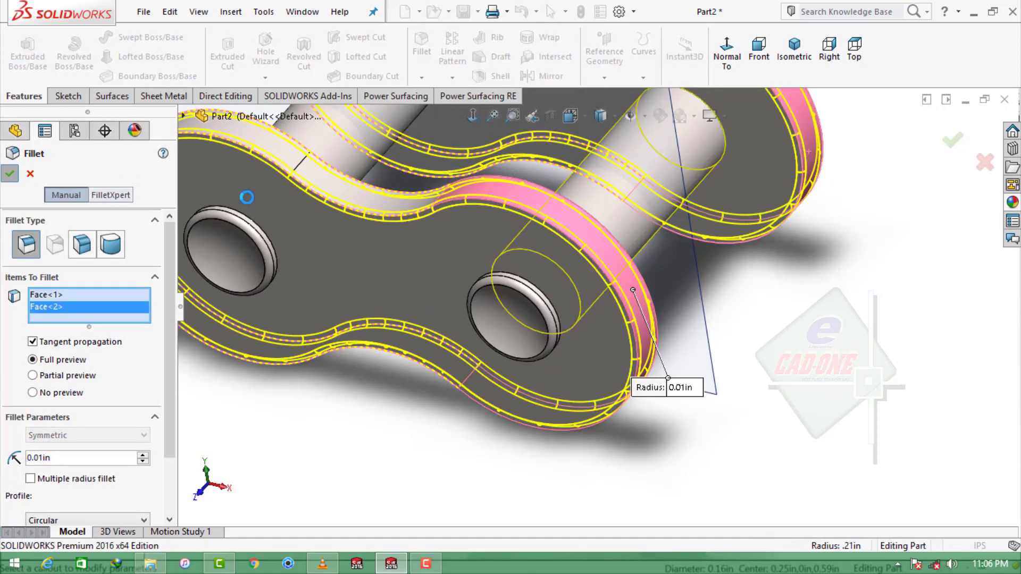
scroll(704, 341, "up", 5)
left_click(502, 383)
scroll(549, 322, "down", 3)
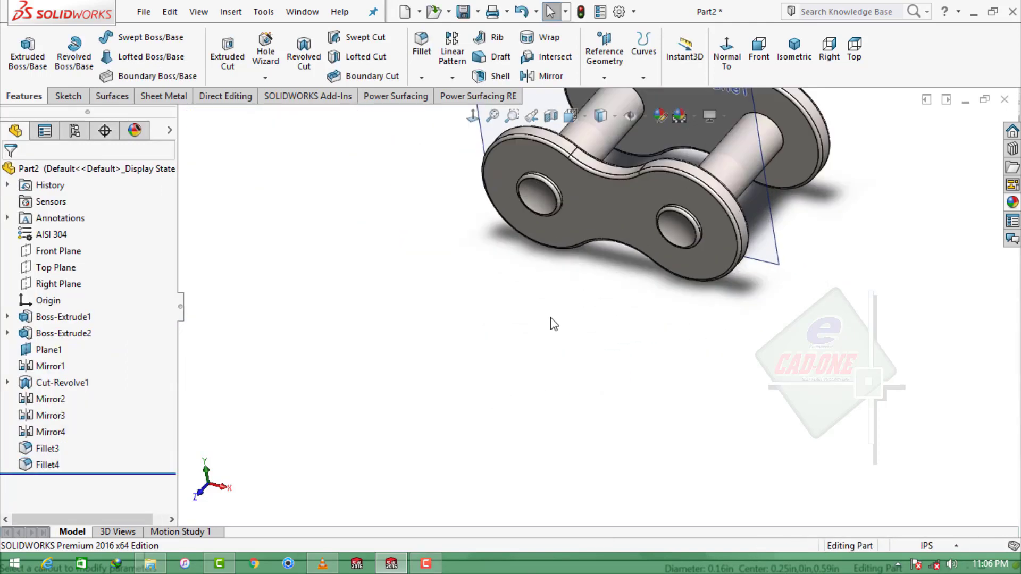
scroll(692, 292, "up", 3)
Open Sketch1 on the Front Plane; draw a leftward horizontal line ending in a downward semicircular arc.
scroll(462, 243, "down", 1)
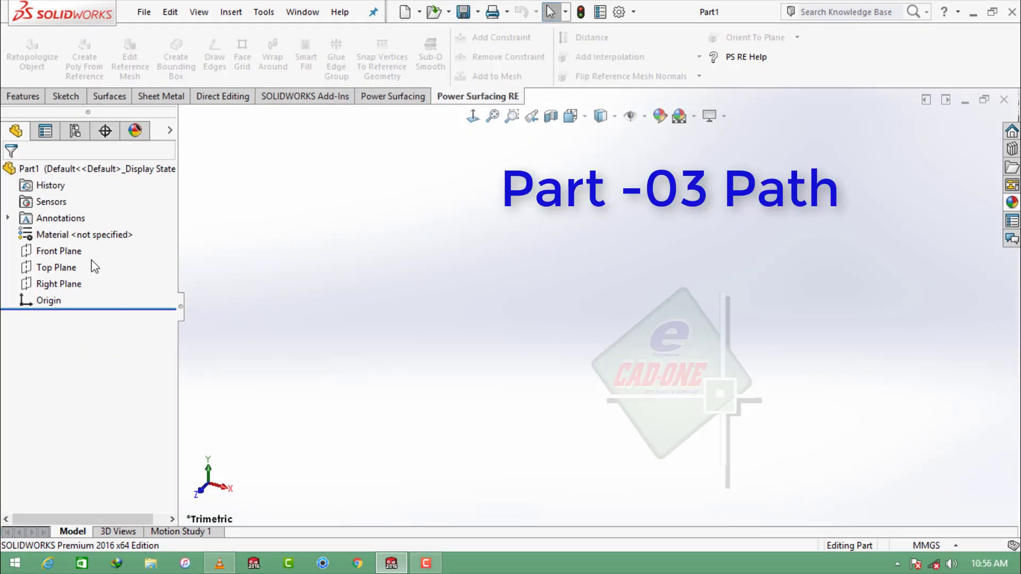
left_click(58, 251)
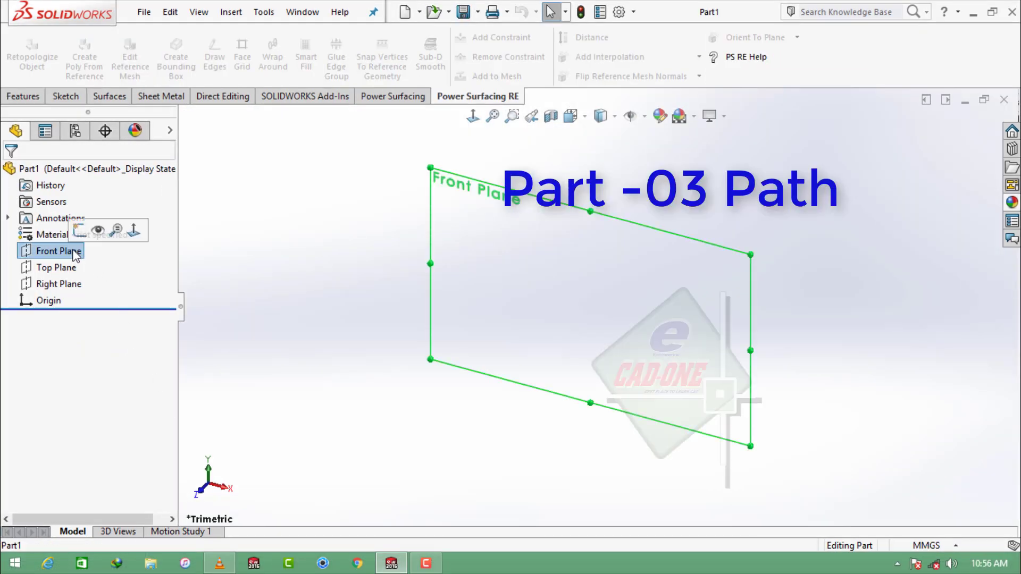
left_click(102, 233)
left_click(333, 233)
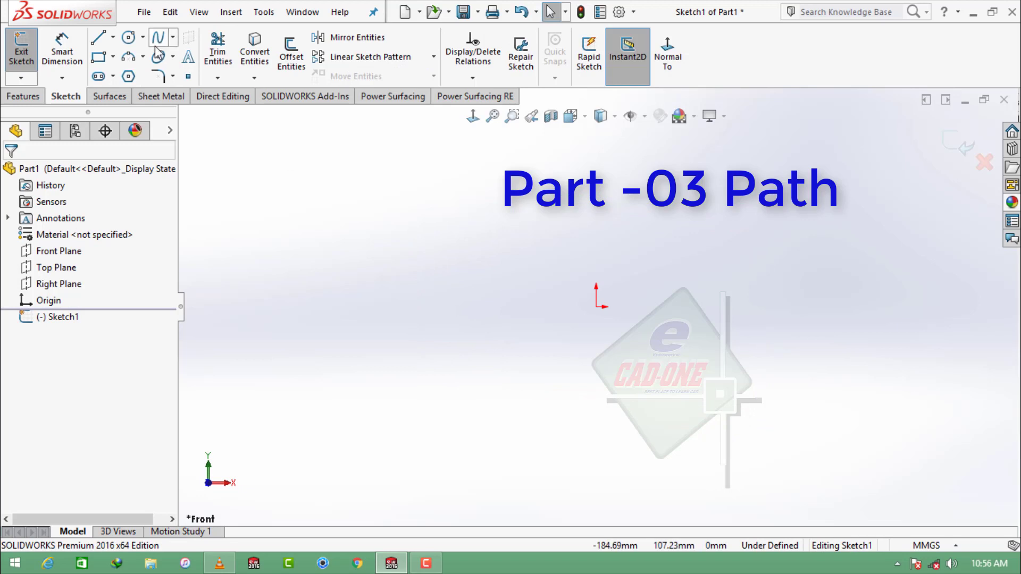
left_click(99, 38)
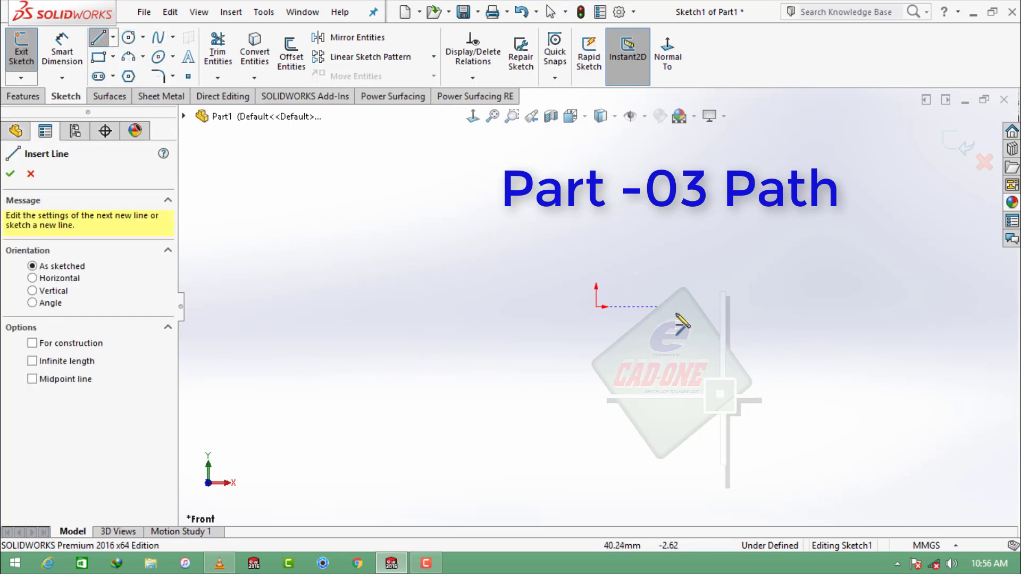
left_click(791, 308)
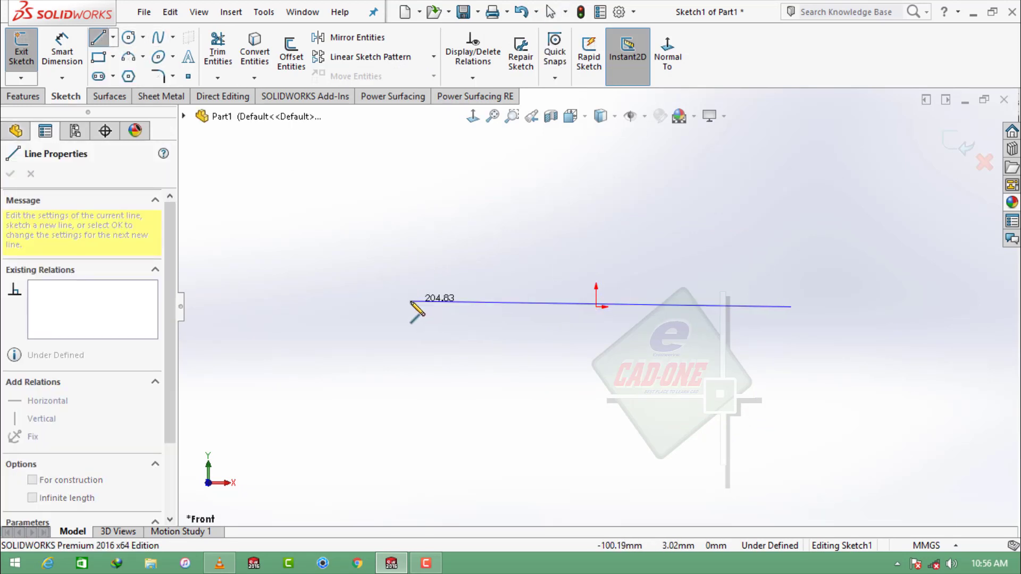
left_click(414, 306)
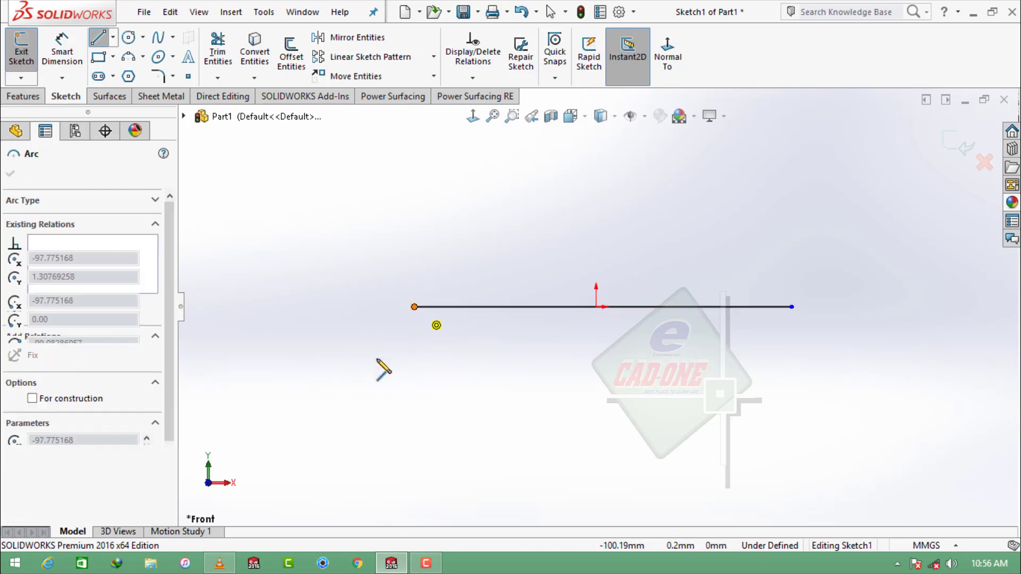
left_click(401, 489)
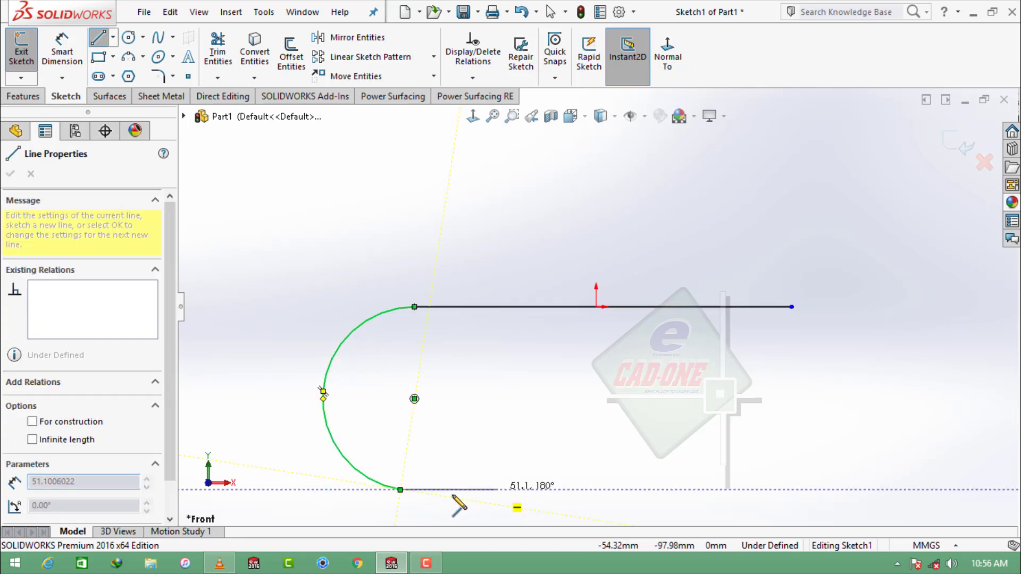
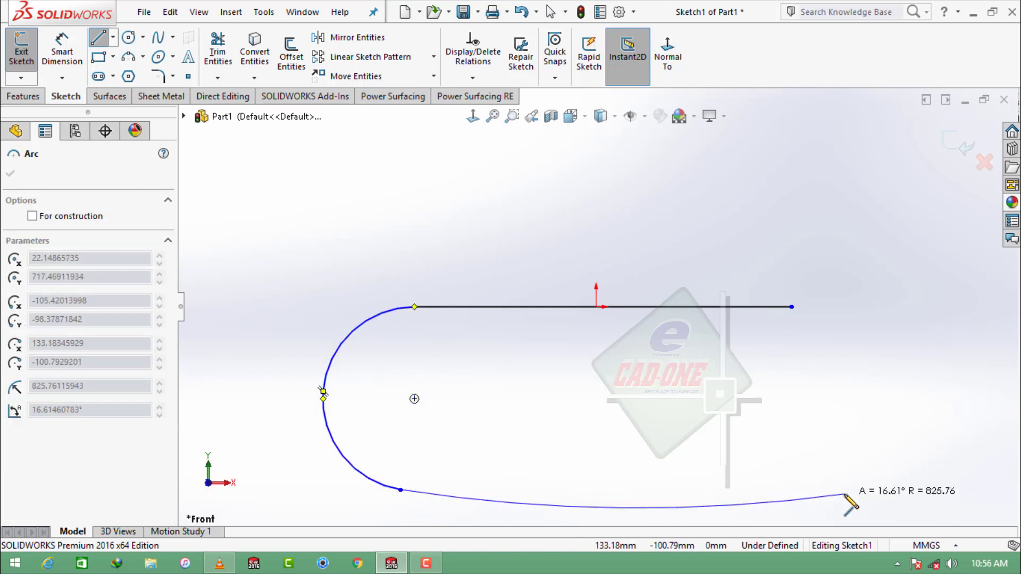
Finish the slot's bottom and right tangent arcs, and make the top line tangent to the right arc.
left_click(845, 493)
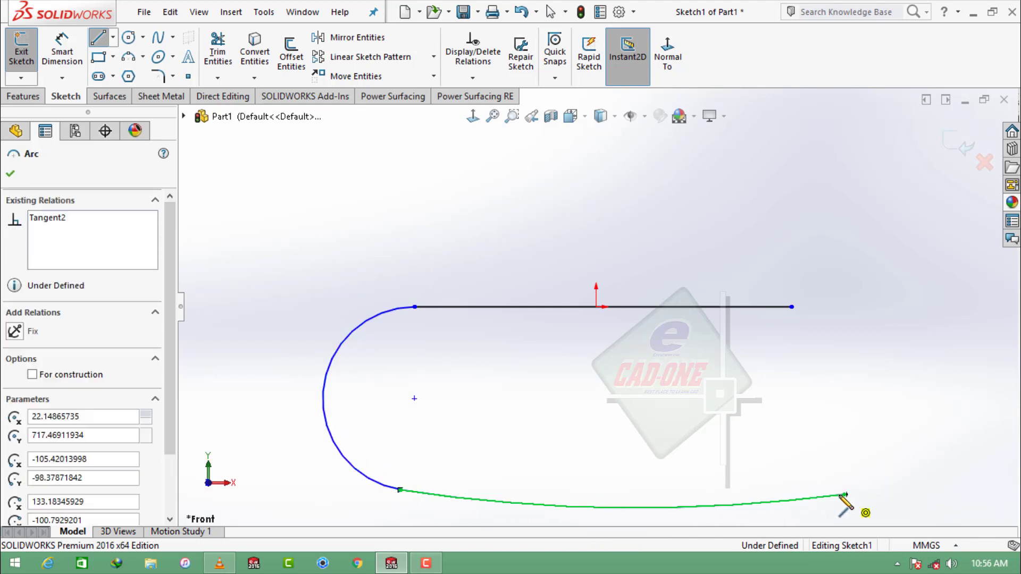
left_click(792, 307)
scroll(691, 314, "up", 5)
scroll(659, 311, "down", 3)
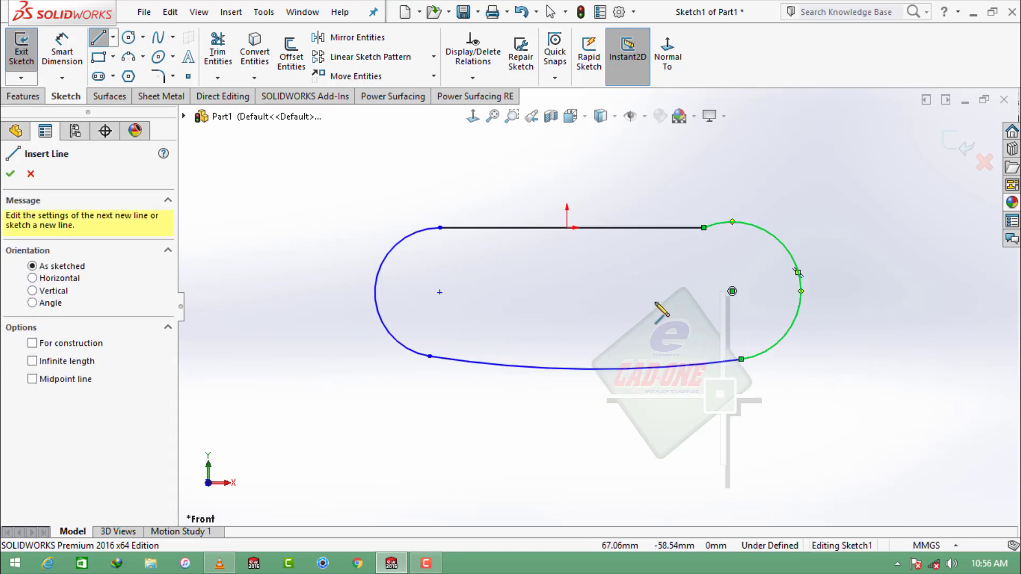
key("Escape")
left_click_drag(718, 206, 667, 271)
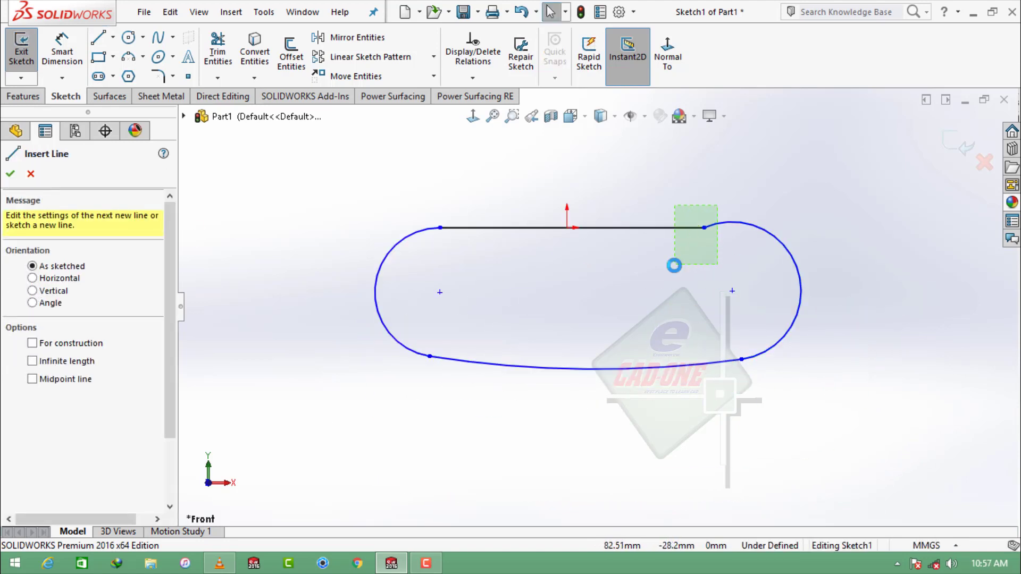
left_click(713, 203)
left_click(399, 137)
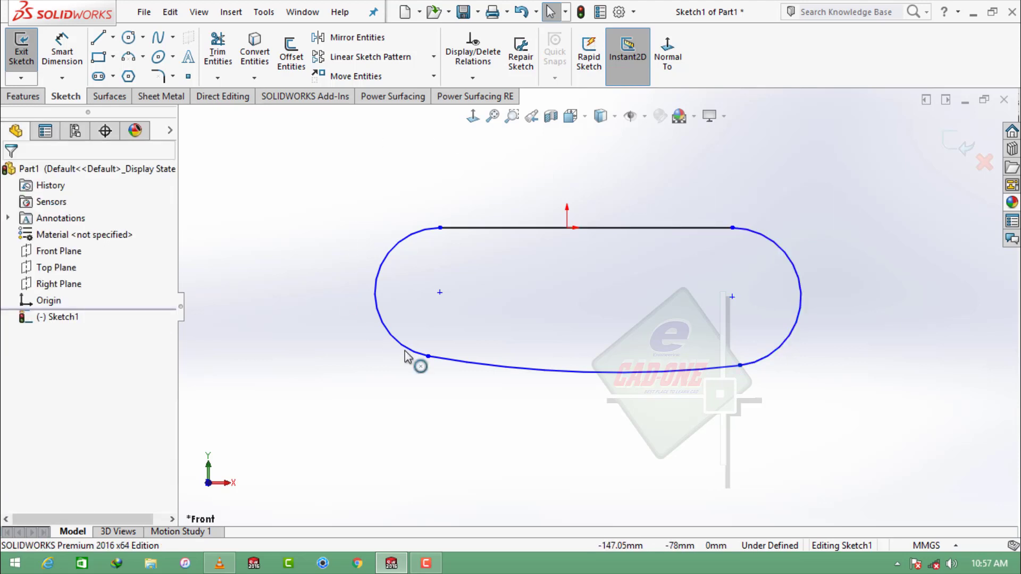
Drop vertical construction lines from both ends of the top line to below the arc centres.
left_click(114, 37)
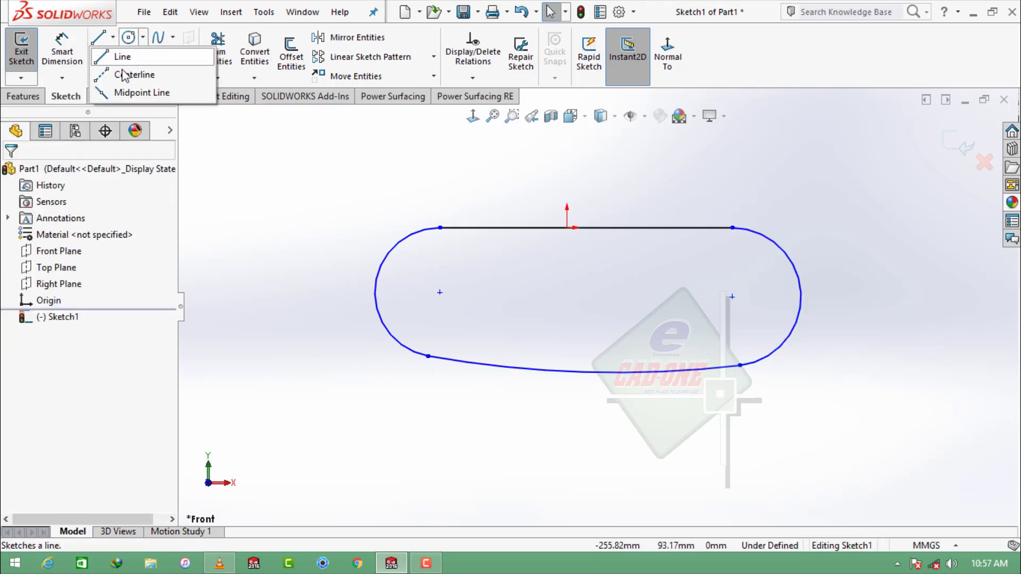
left_click(135, 73)
left_click(440, 228)
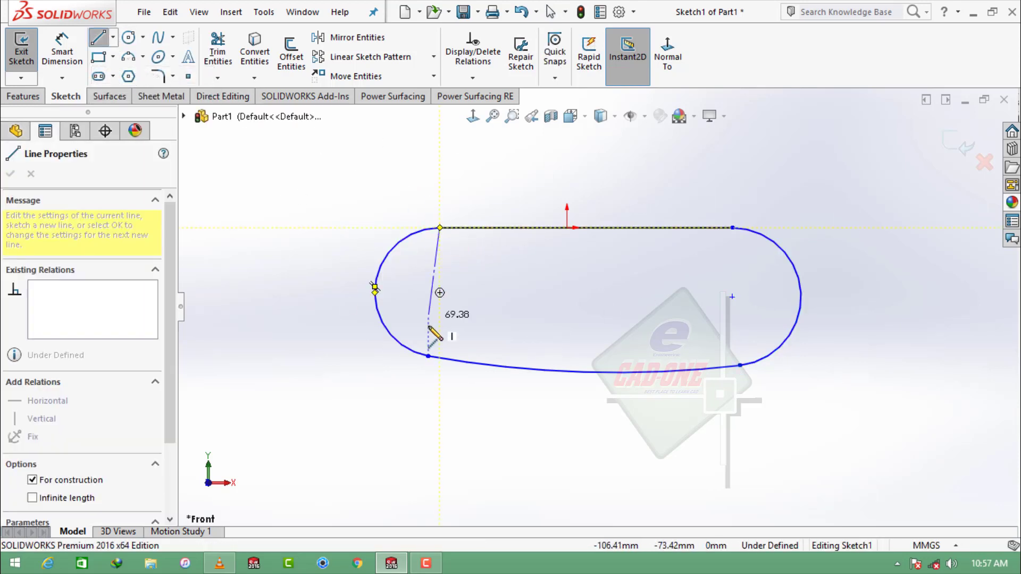
left_click(439, 334)
key("Escape")
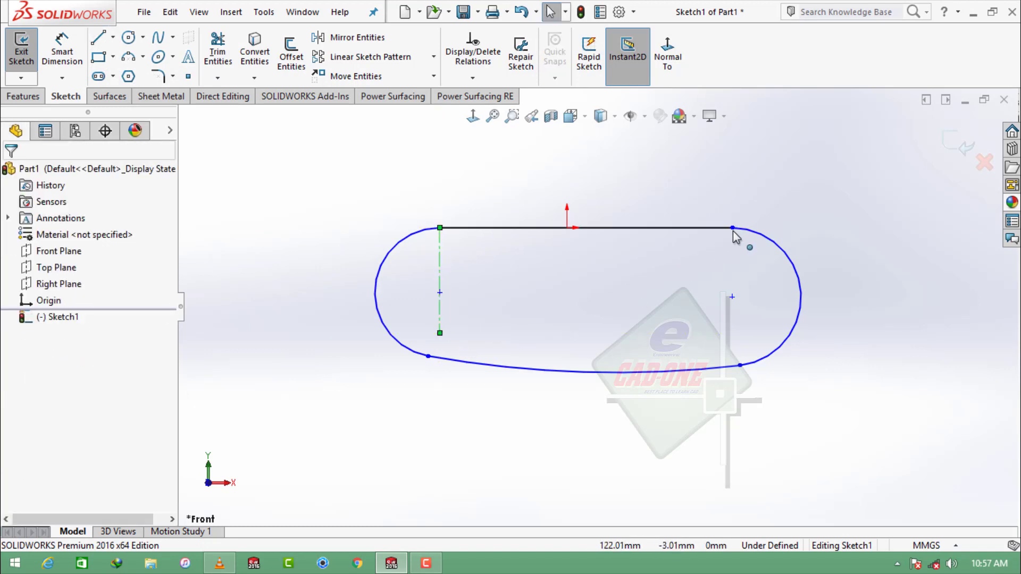
key("l")
left_click(732, 227)
left_click(732, 317)
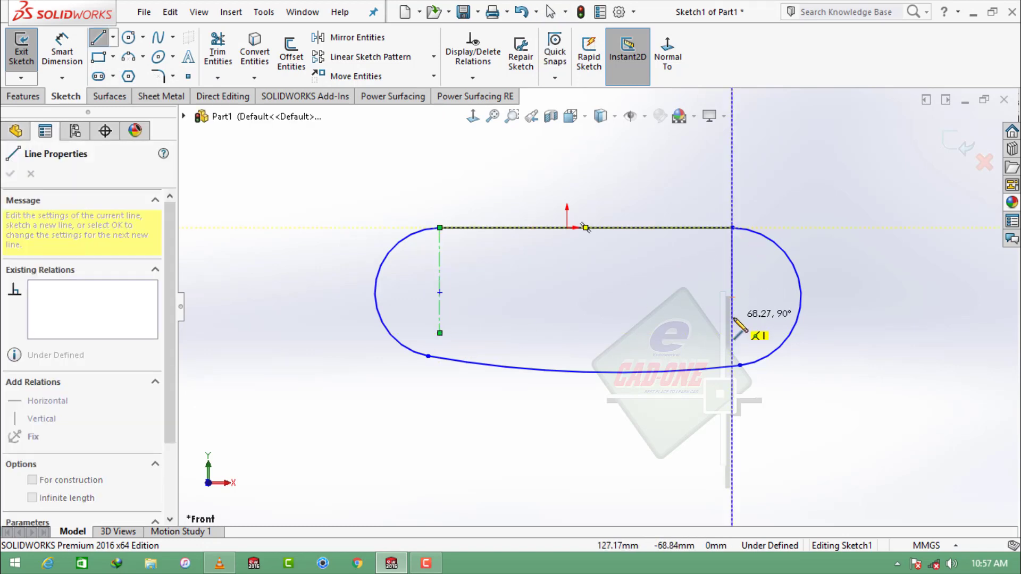
key("Escape")
left_click(732, 260)
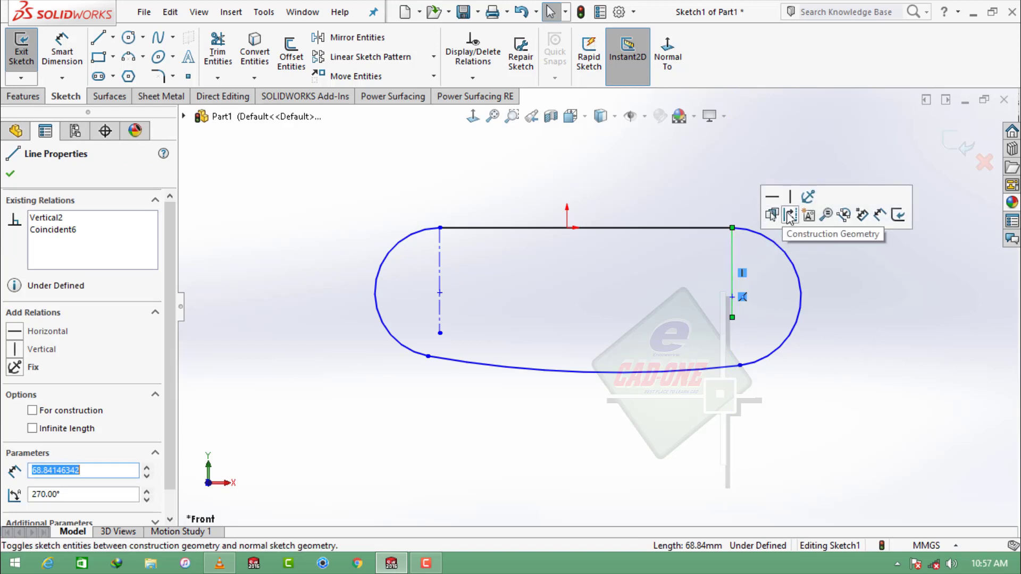
left_click(790, 216)
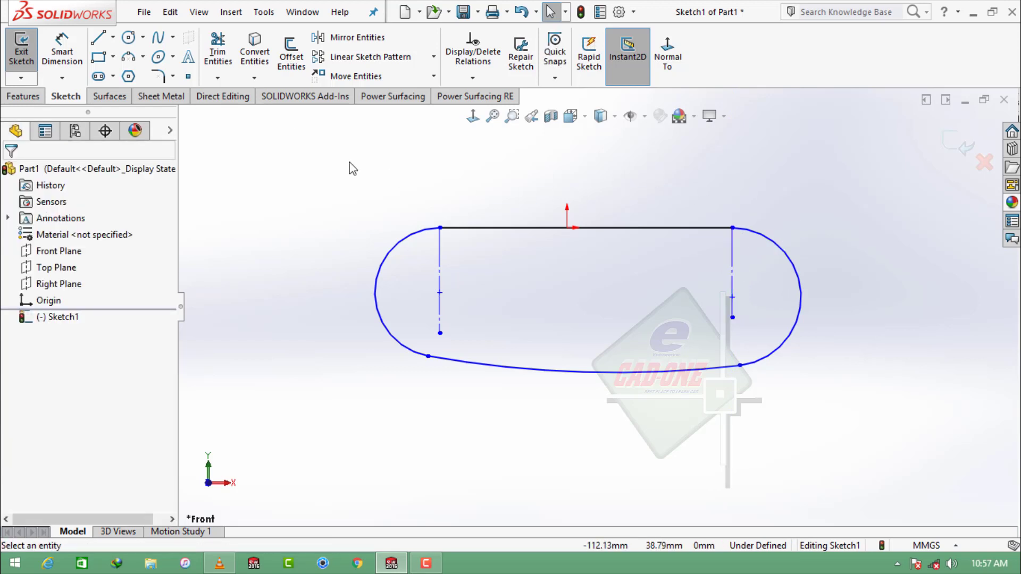
Dimension the top line at 223.84, then switch the document units to inches (IPS).
left_click(62, 48)
left_click(624, 228)
left_click(610, 190)
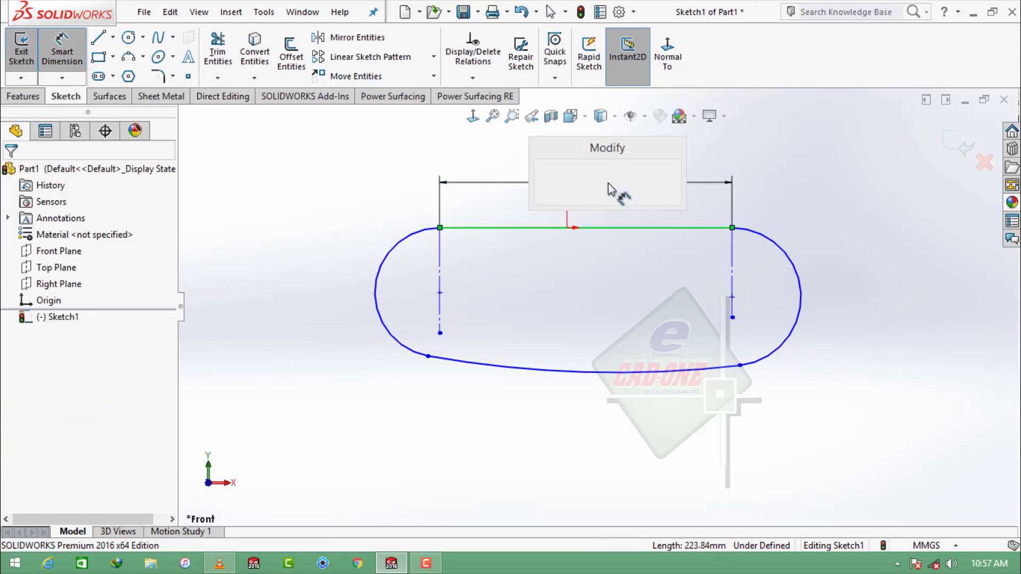
key("Return")
left_click(939, 546)
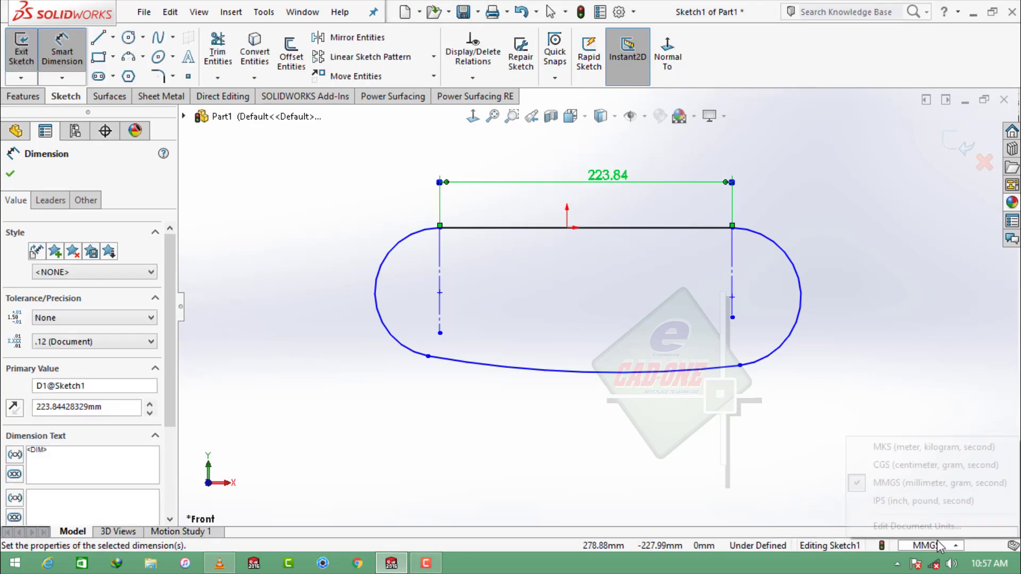
left_click(910, 500)
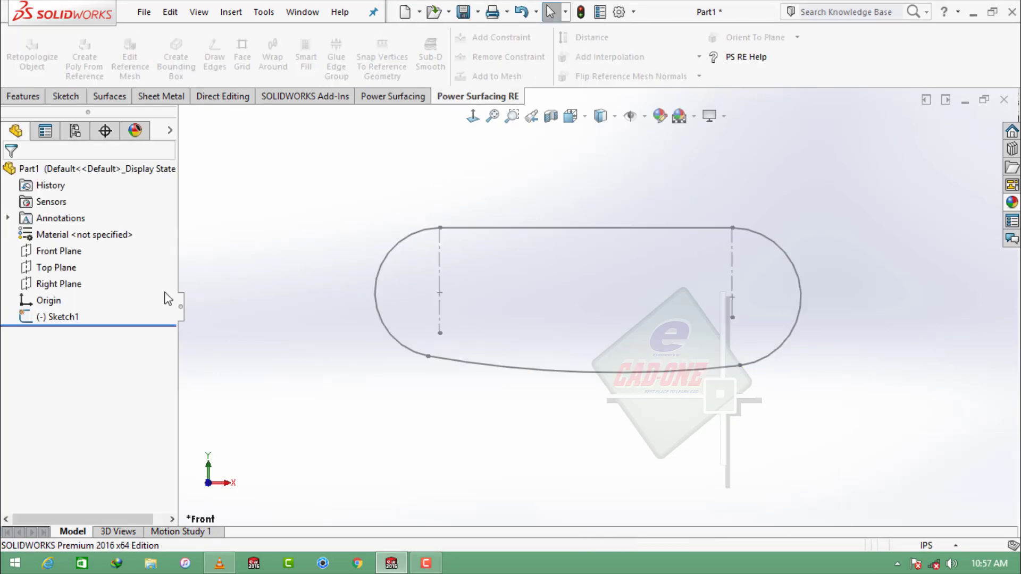
Reopen Sketch1, dimension the top line at 8.81, then delete that dimension.
left_click(58, 317)
left_click(98, 269)
left_click(585, 227)
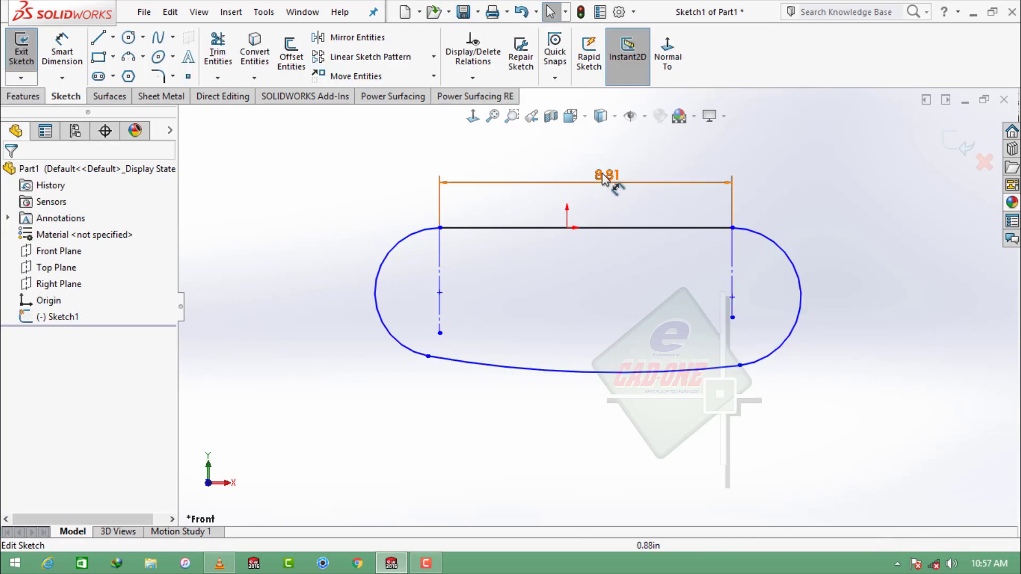
left_click(606, 180)
key("Return")
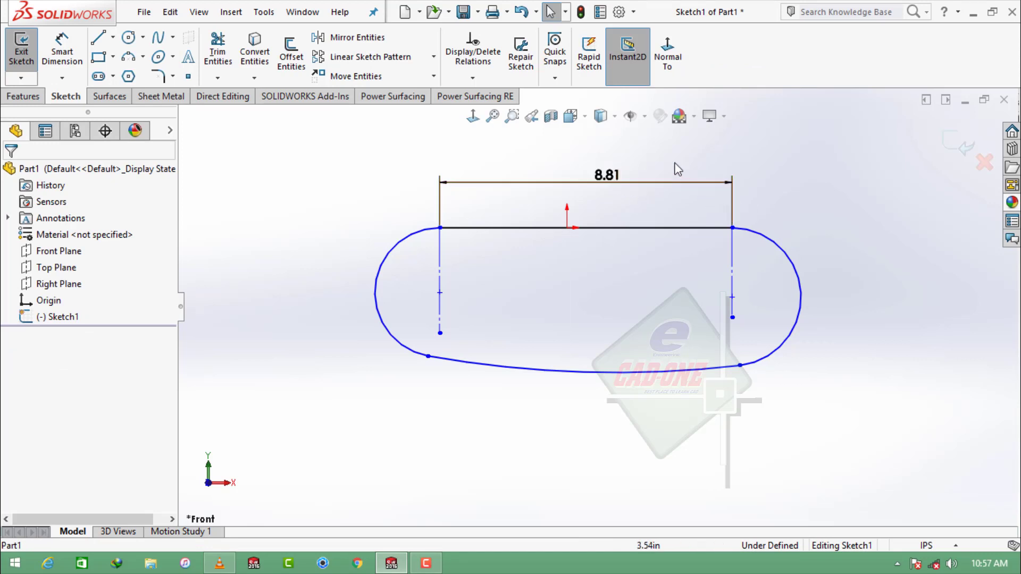
left_click_drag(671, 157, 615, 202)
key("Delete")
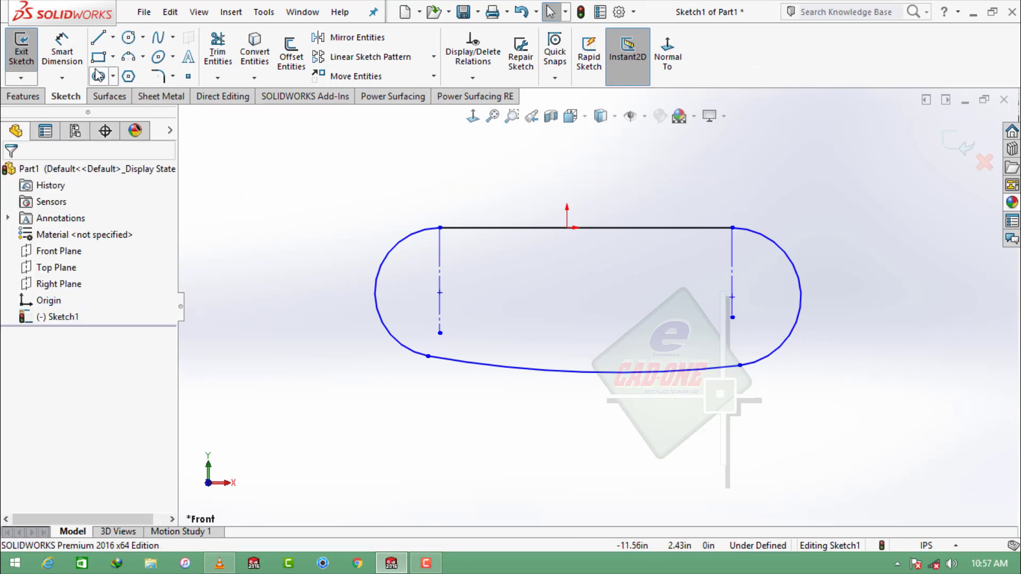
Set the top line's length to 8.8743 (shown as 8.87).
left_click(62, 47)
left_click(638, 228)
left_click(603, 192)
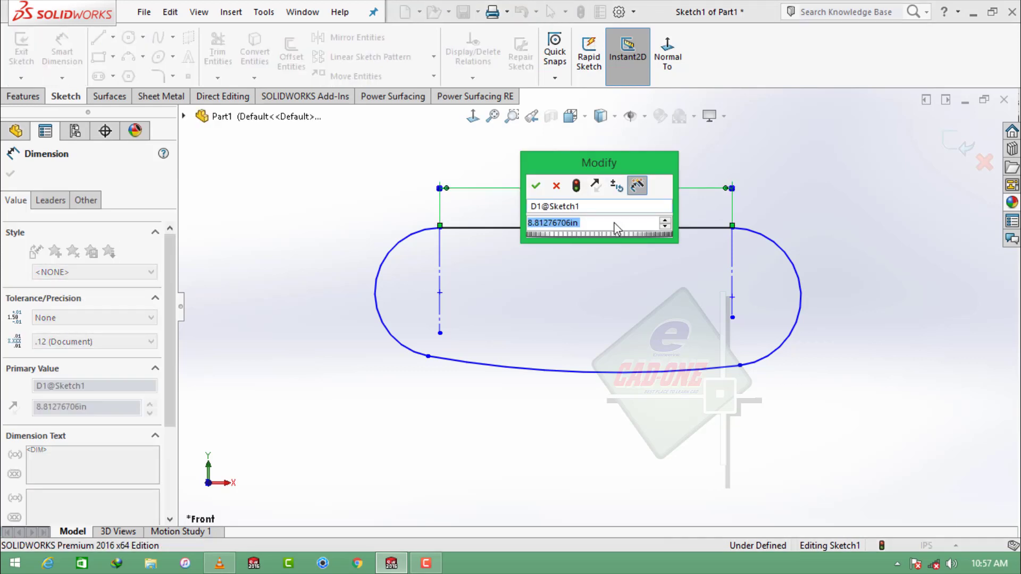
type("8.")
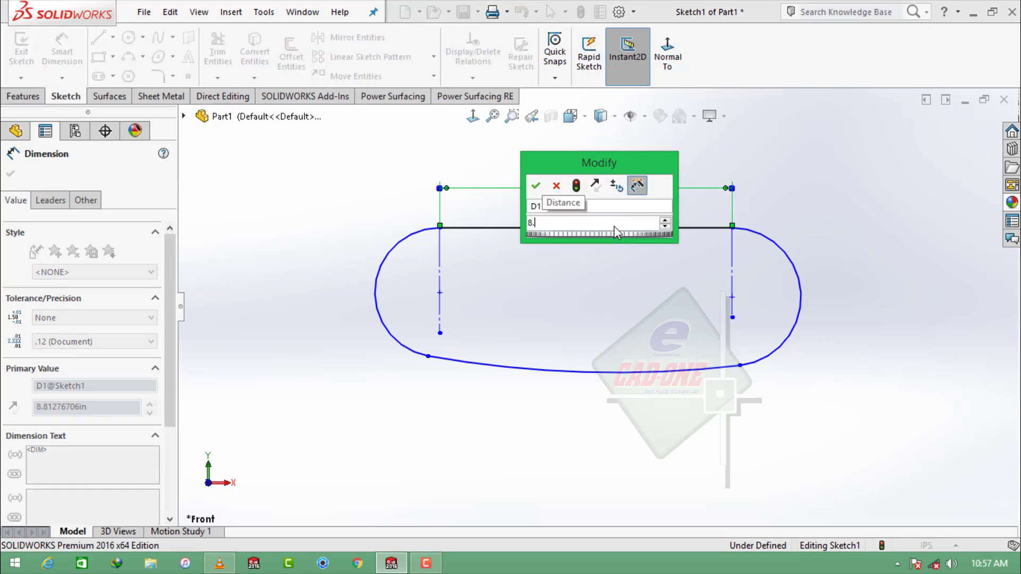
type("87")
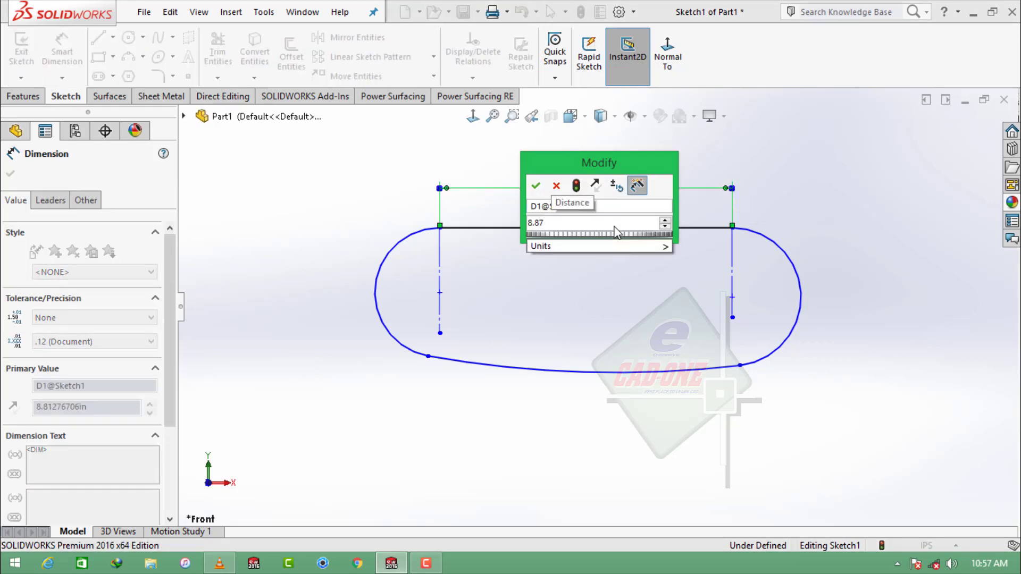
type("4382")
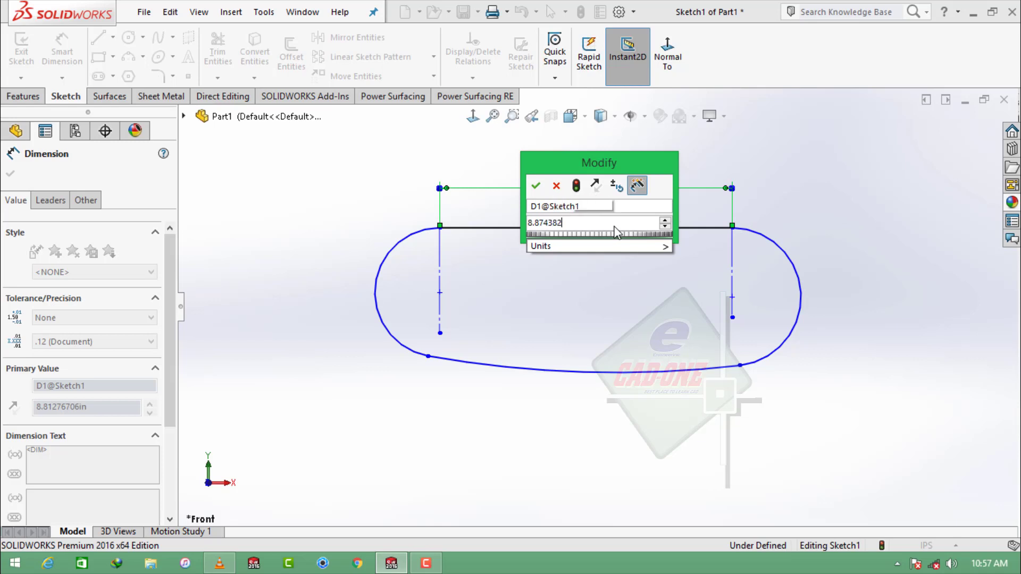
key("Return")
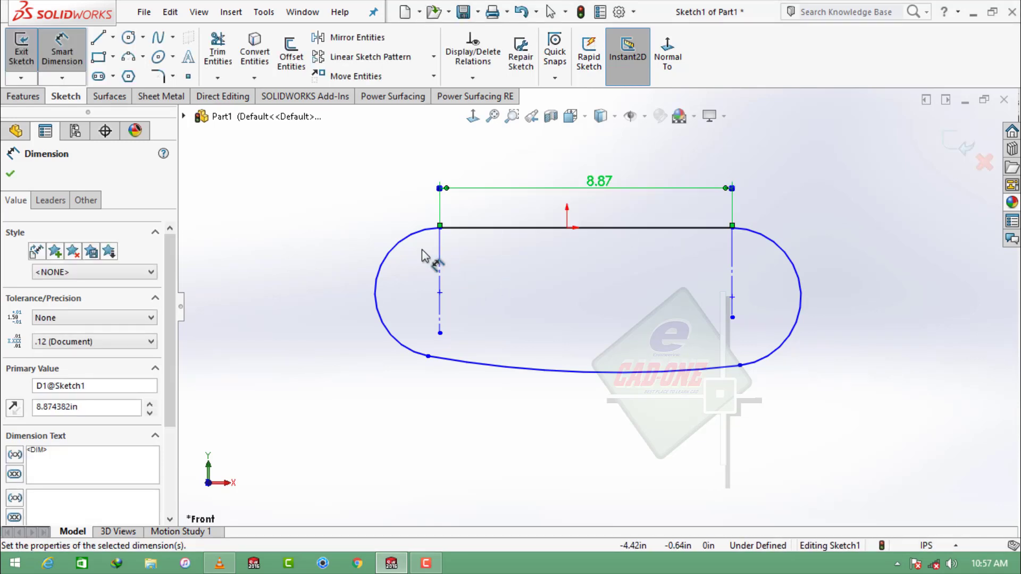
Dimension both slot end arcs to R2.10.
left_click(397, 256)
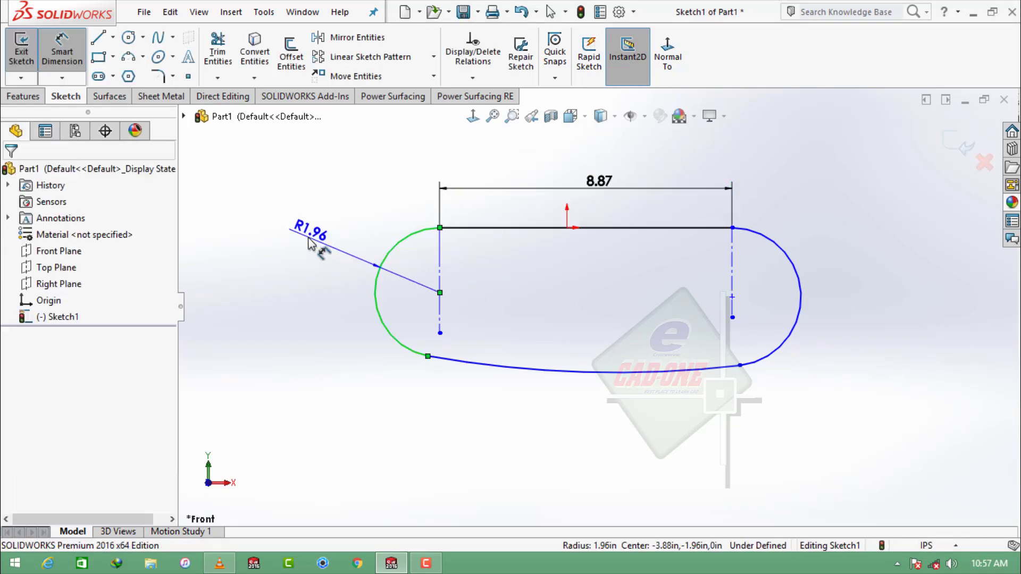
left_click(298, 254)
type("2.098")
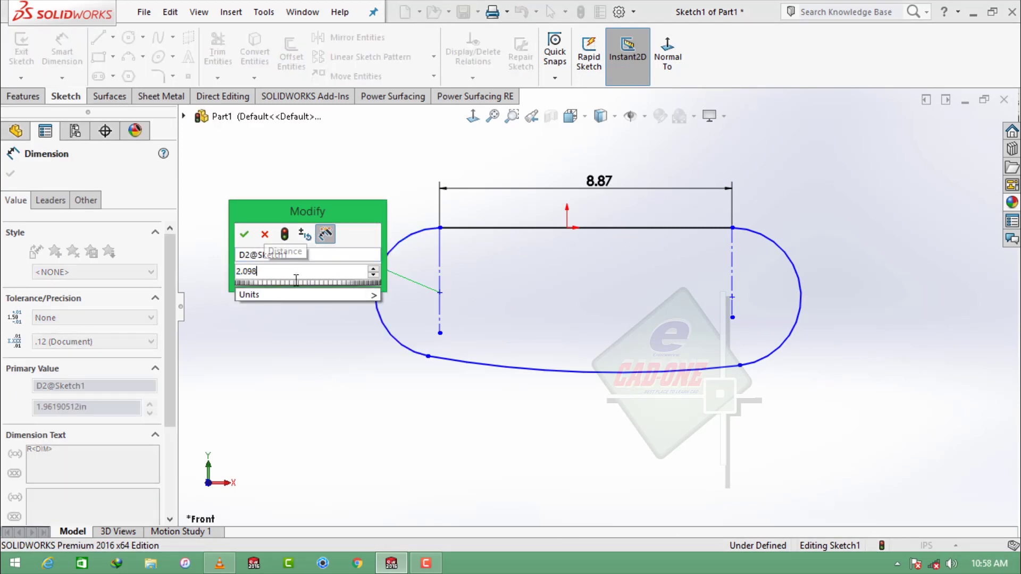
key("Return")
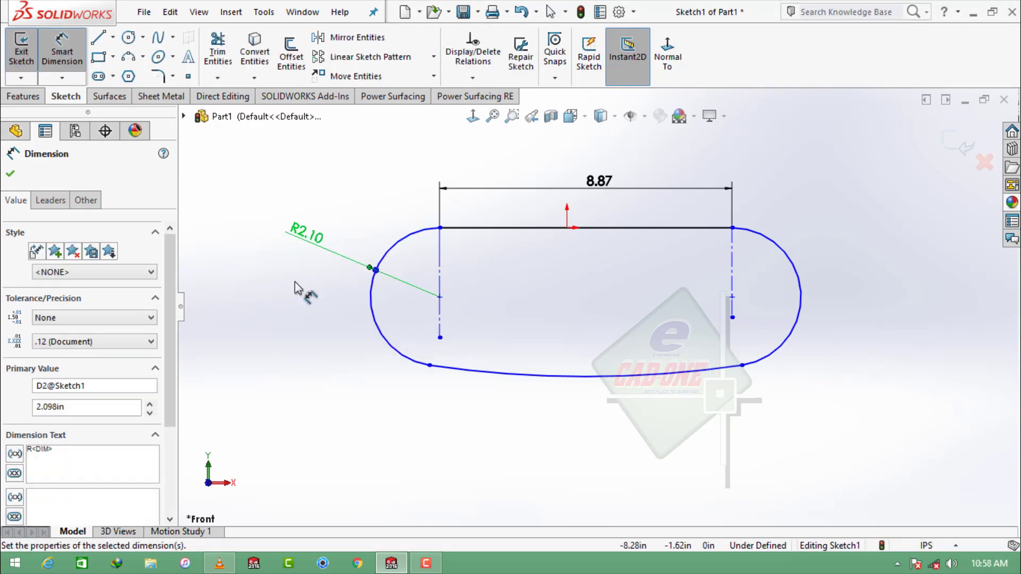
left_click(824, 287)
left_click(846, 263)
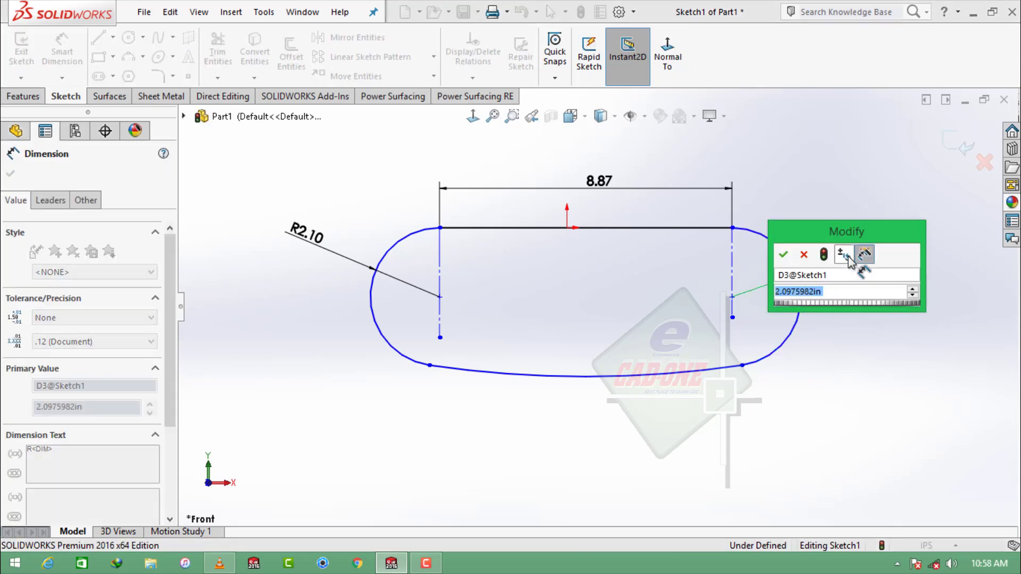
type("2.098")
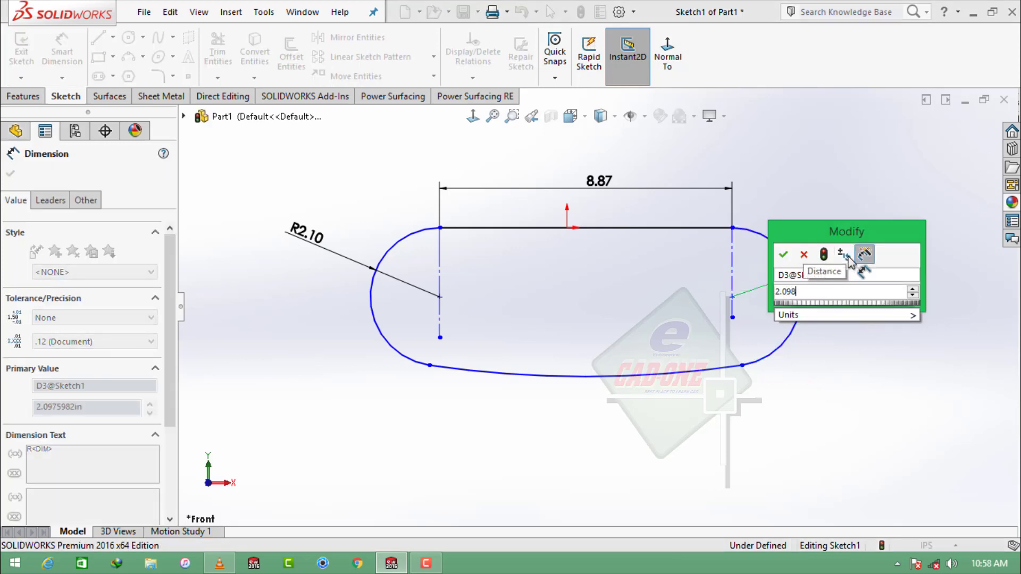
key("Return")
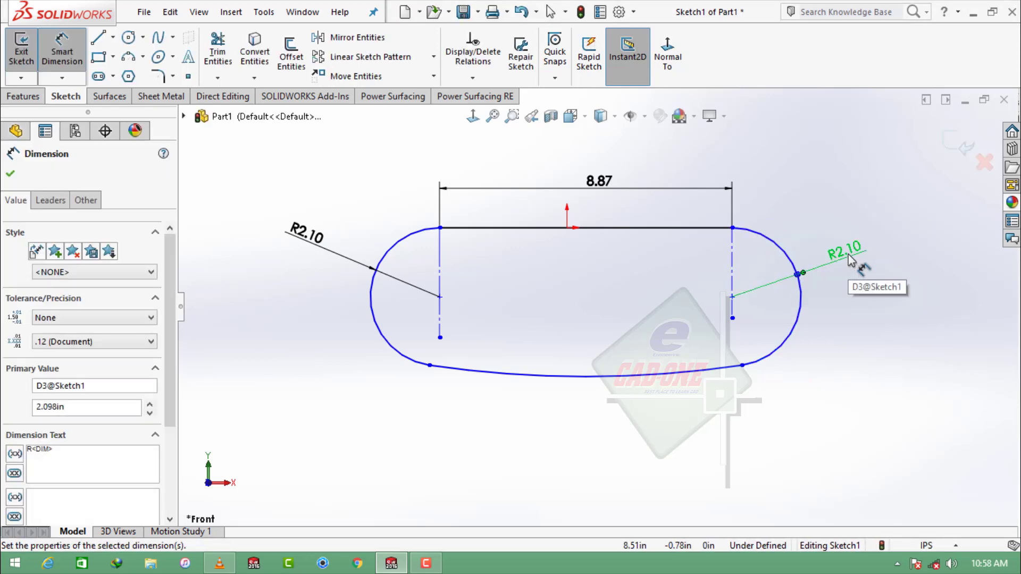
Dimension the left gap between the centerline end and the bottom curve's end to 0.44.
left_click(439, 337)
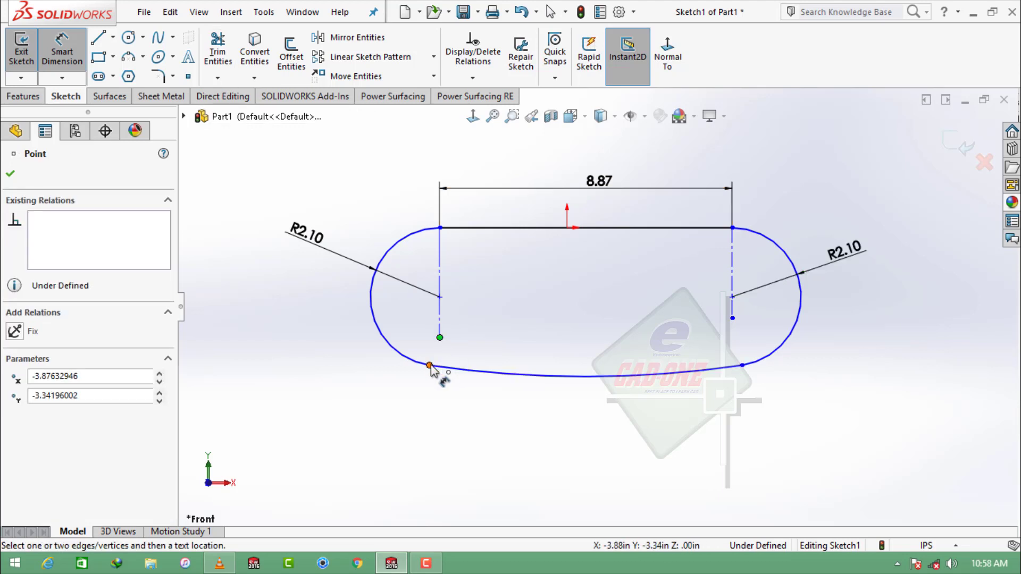
left_click(430, 365)
left_click(442, 478)
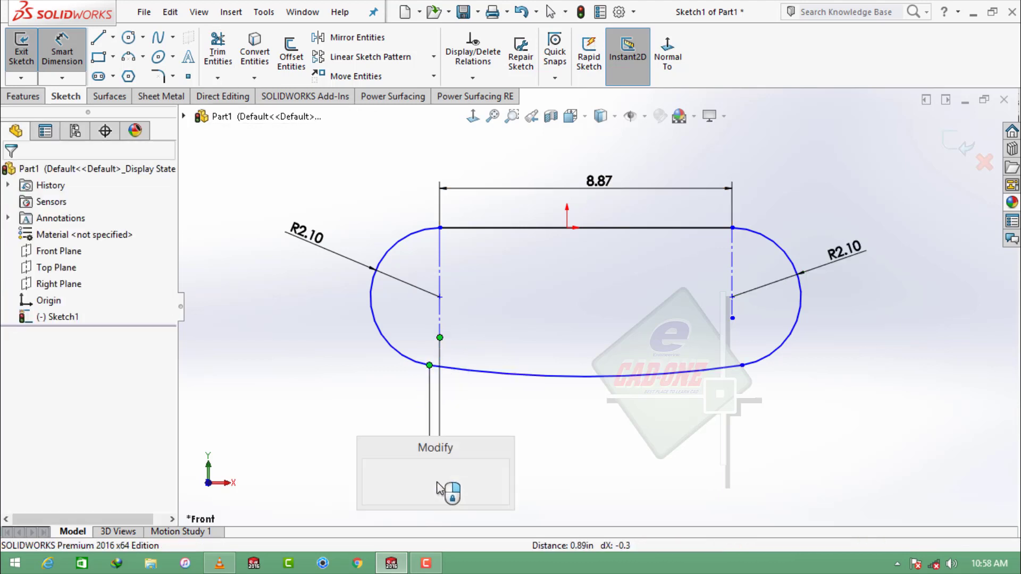
type("0.4373028")
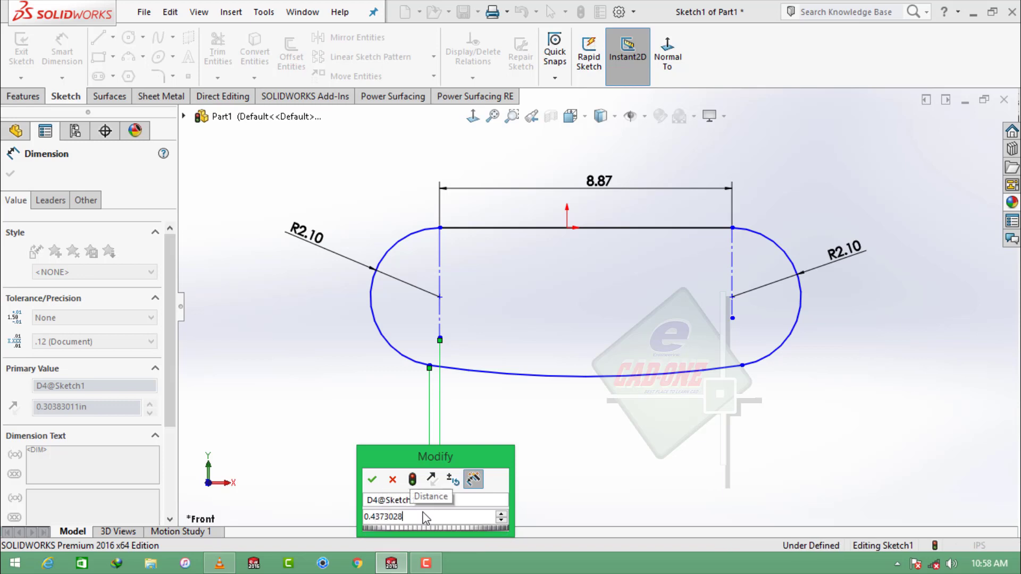
key("Return")
Add a matching driven 0.44 reference dimension on the right and exit Sketch1.
left_click(732, 318)
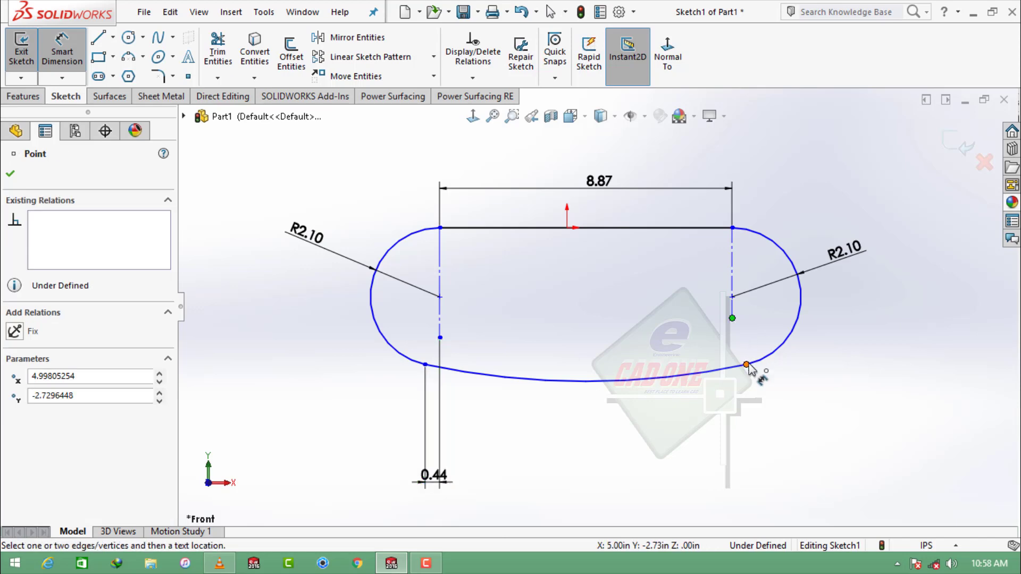
left_click(746, 366)
left_click(736, 431)
left_click(597, 303)
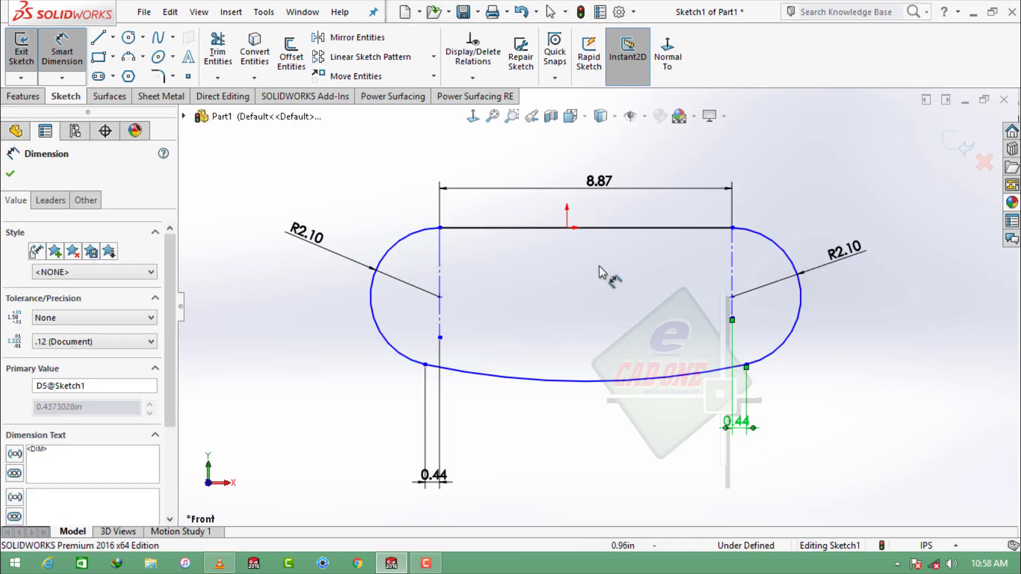
left_click(957, 148)
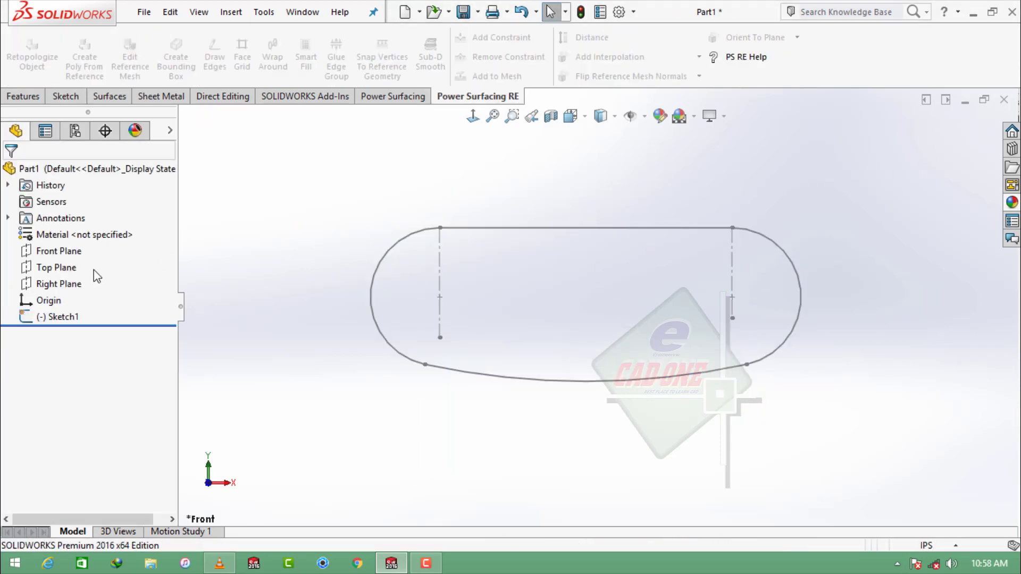
On the Front Plane, fit a closed spline through the top line, both arcs and bottom curve.
left_click(58, 251)
left_click(83, 232)
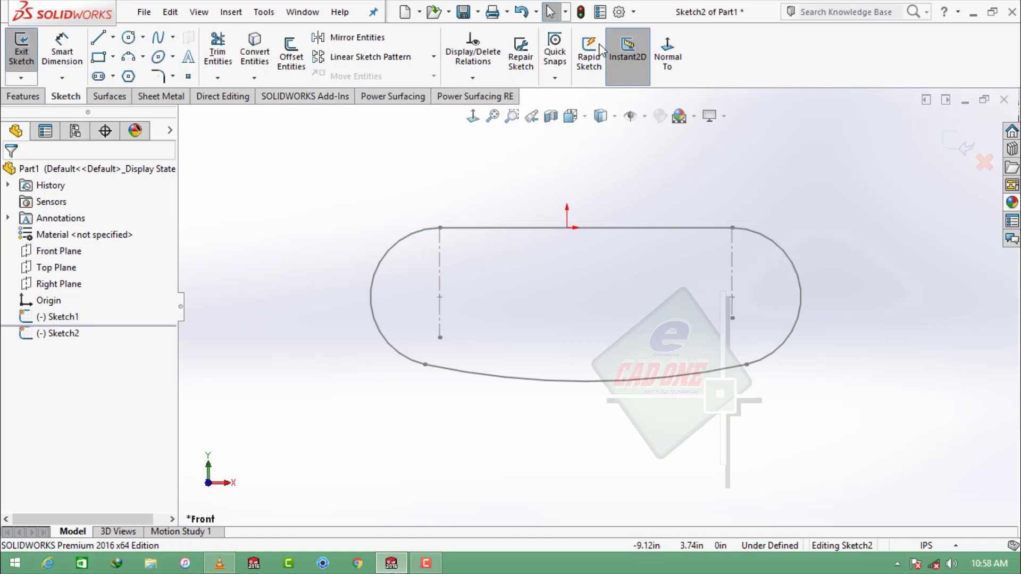
left_click(265, 12)
mouse_move(297, 436)
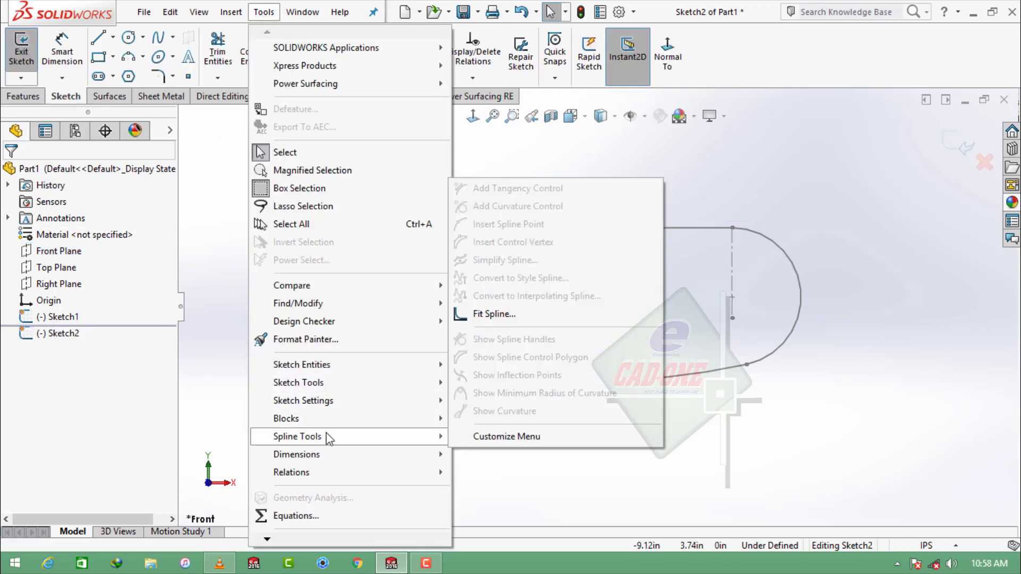
left_click(484, 313)
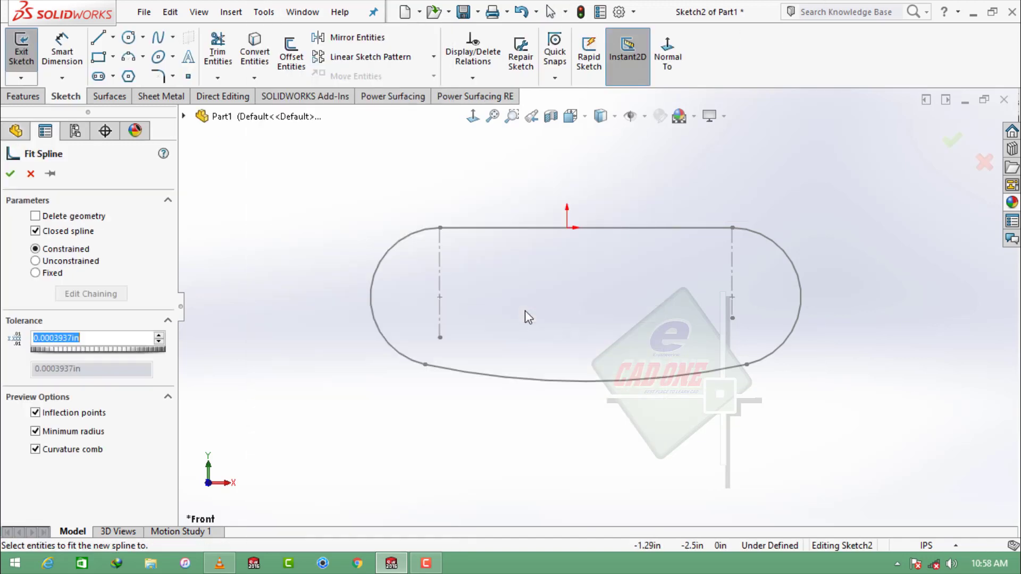
left_click(521, 230)
left_click(386, 267)
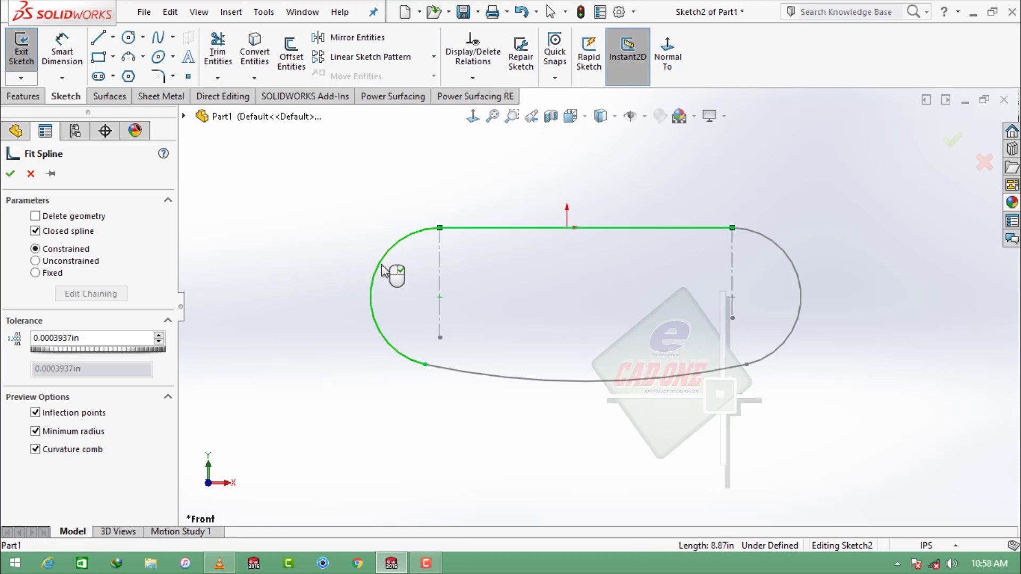
left_click(556, 383)
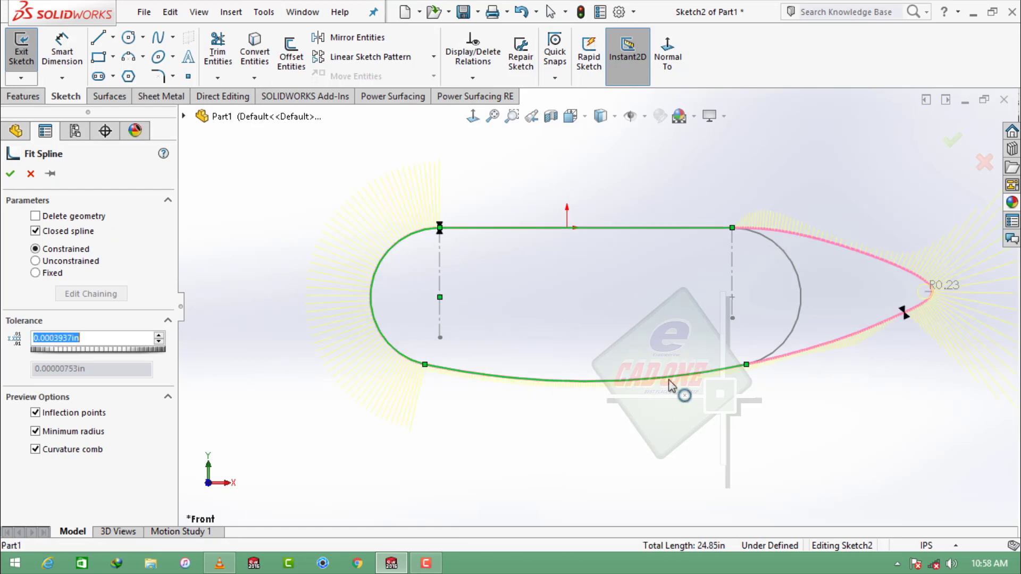
left_click(796, 336)
left_click(14, 181)
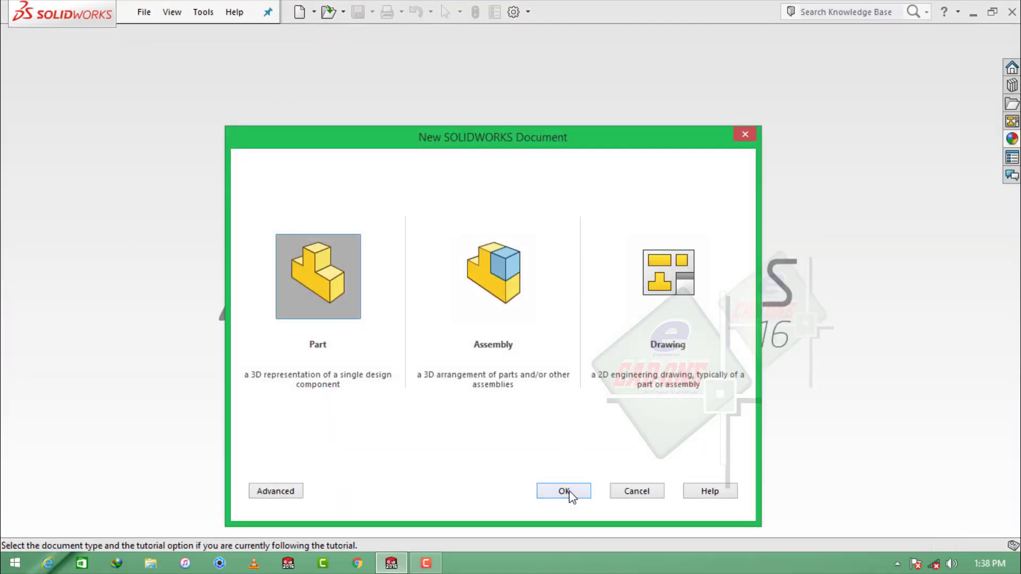
Create a new part in IPS units and start a sketch on the Front Plane.
left_click(567, 491)
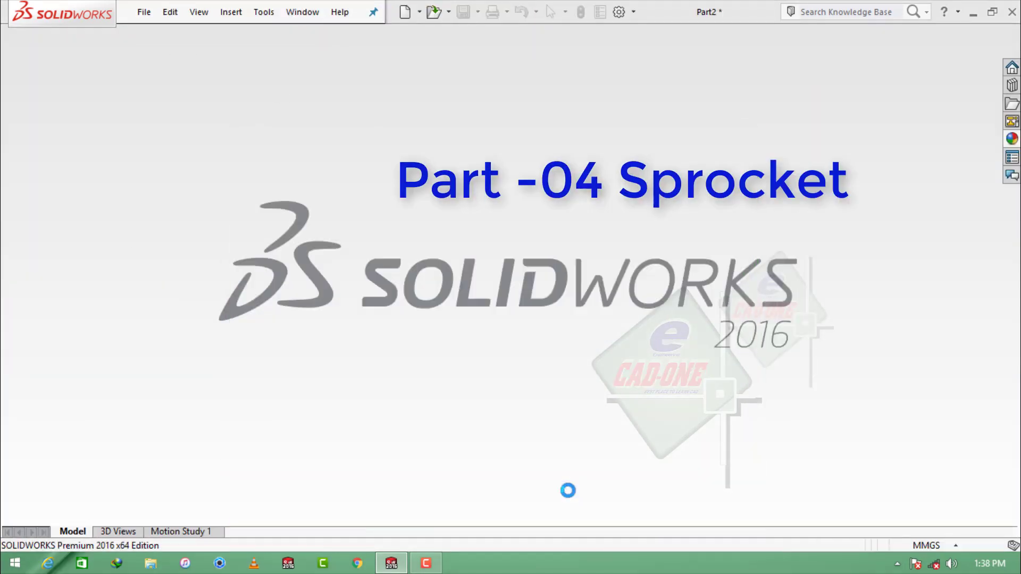
left_click(931, 545)
left_click(923, 501)
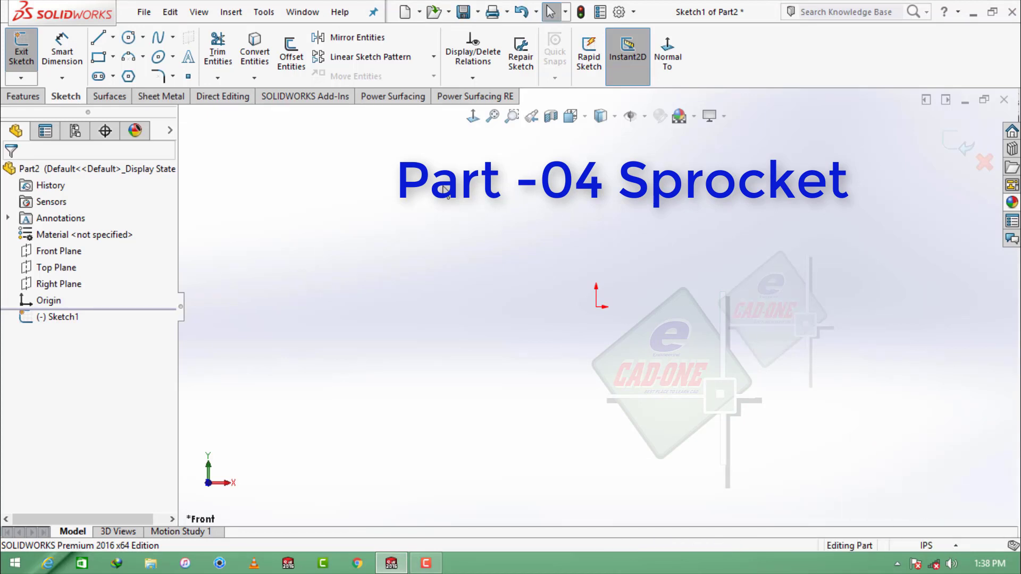
left_click(21, 54)
left_click(71, 249)
left_click(70, 234)
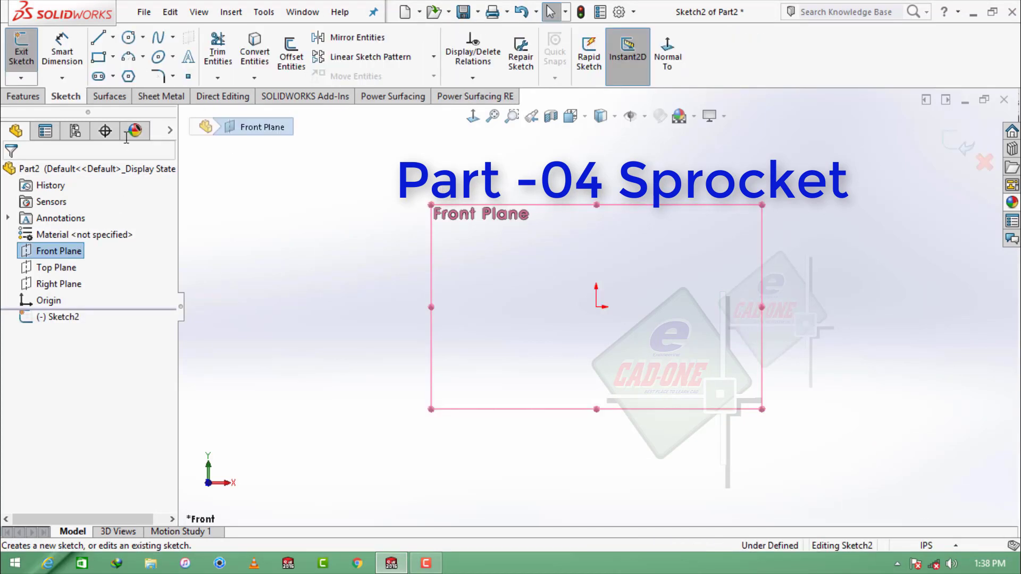
Draw three concentric circles centred on the origin and box-select all three.
left_click(128, 37)
left_click(596, 307)
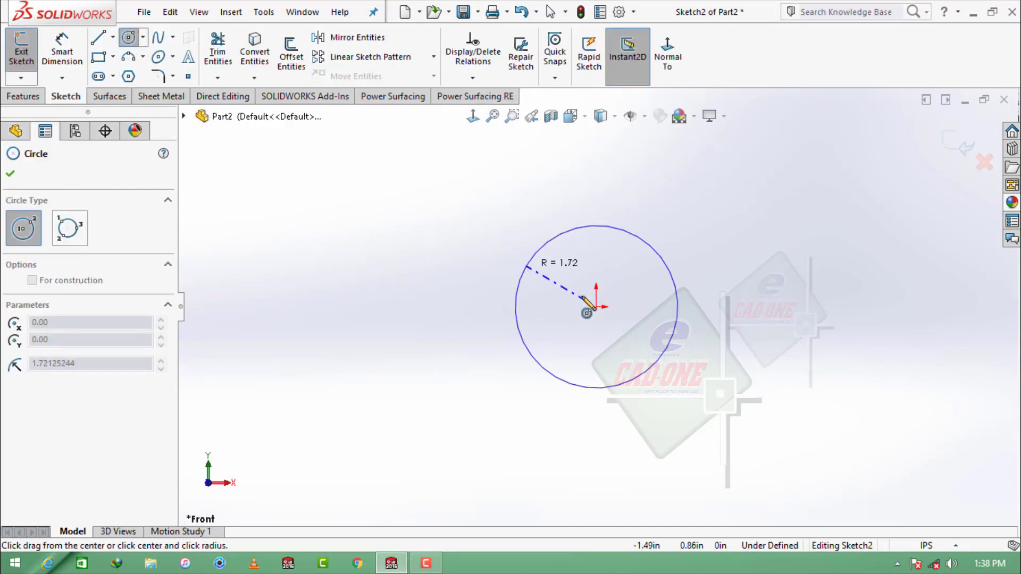
left_click(531, 261)
left_click(596, 307)
left_click(500, 281)
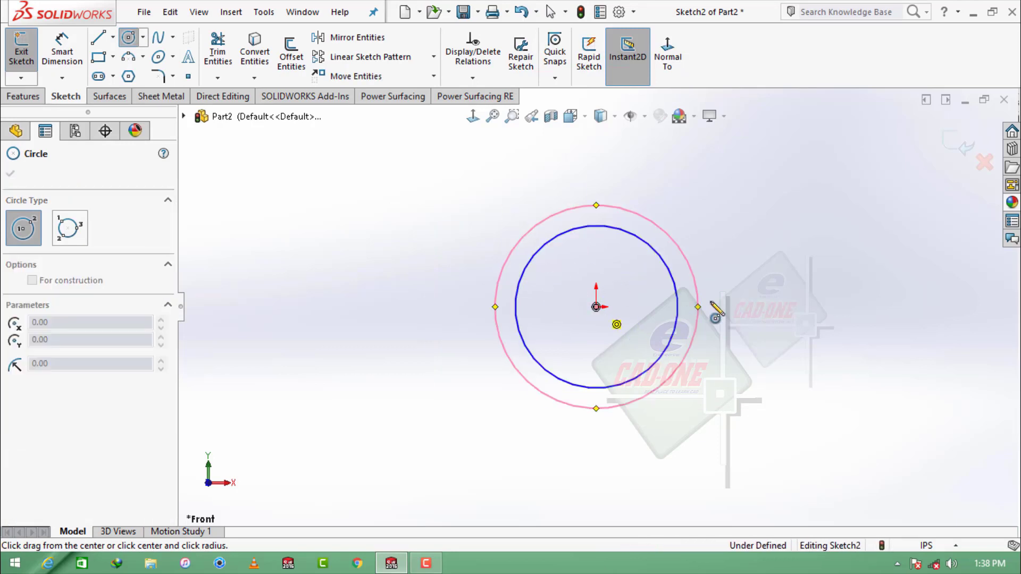
left_click(596, 307)
left_click(569, 190)
key("Escape")
left_click_drag(694, 160, 588, 335)
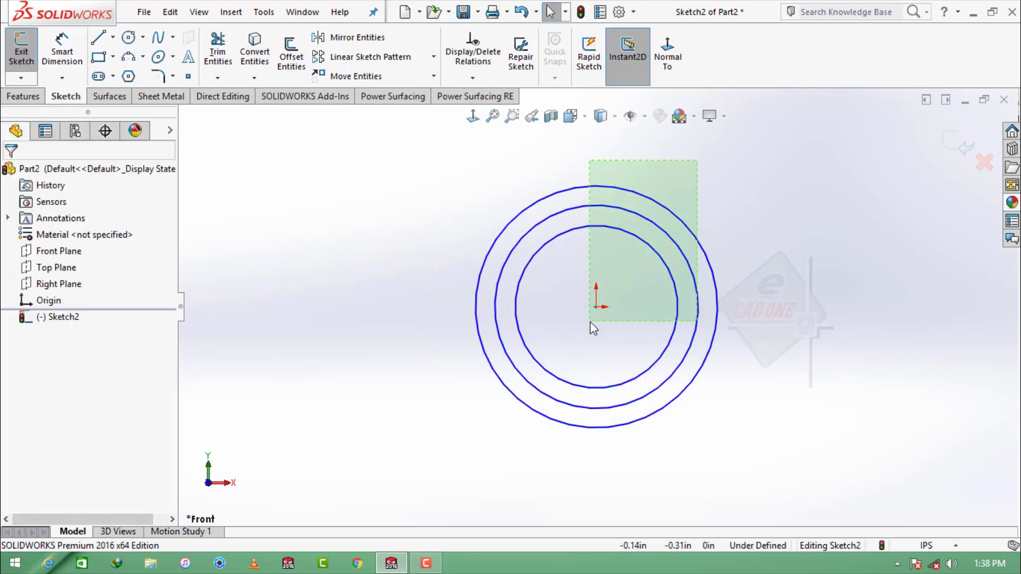
Convert the circles to construction geometry and dimension the outer circle Ø4.465.
left_click(654, 282)
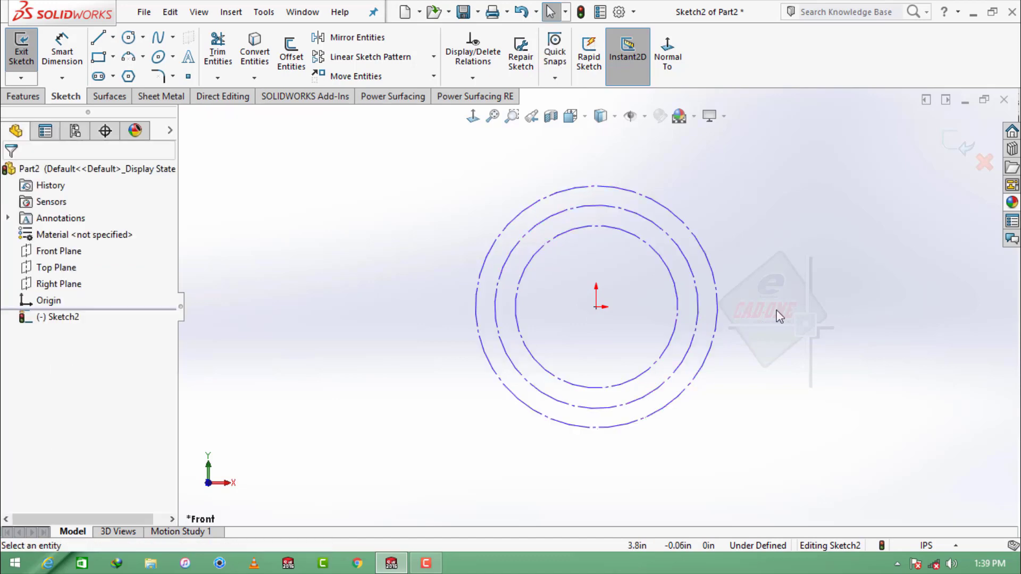
left_click(63, 51)
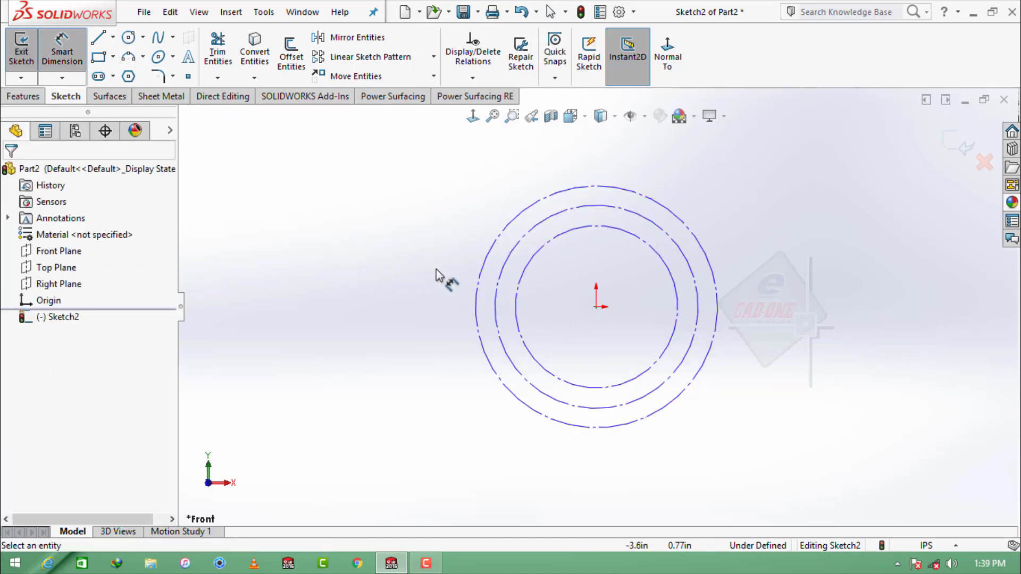
left_click(481, 273)
left_click(292, 309)
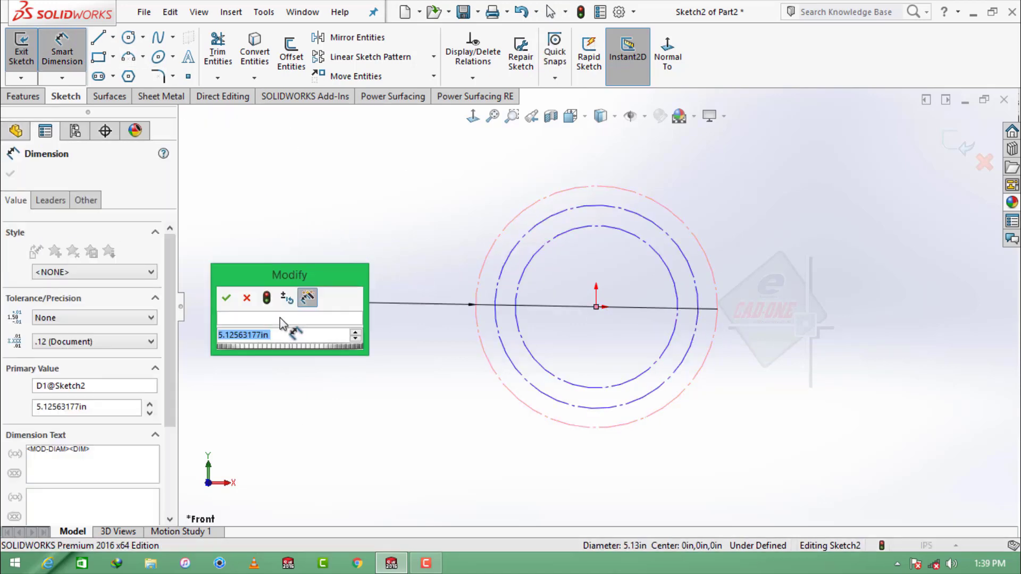
type("4")
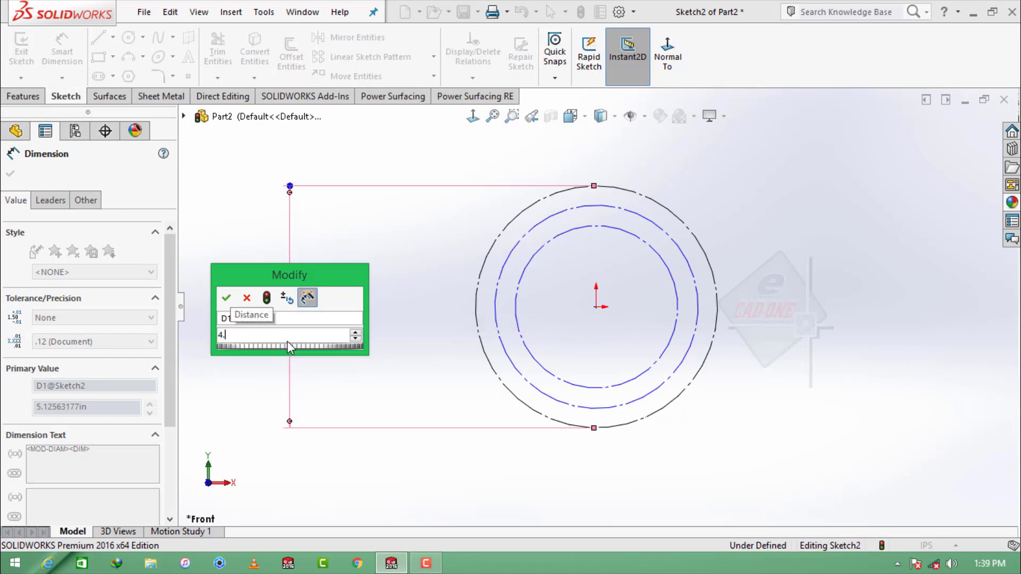
type(".")
type("465")
key("Return")
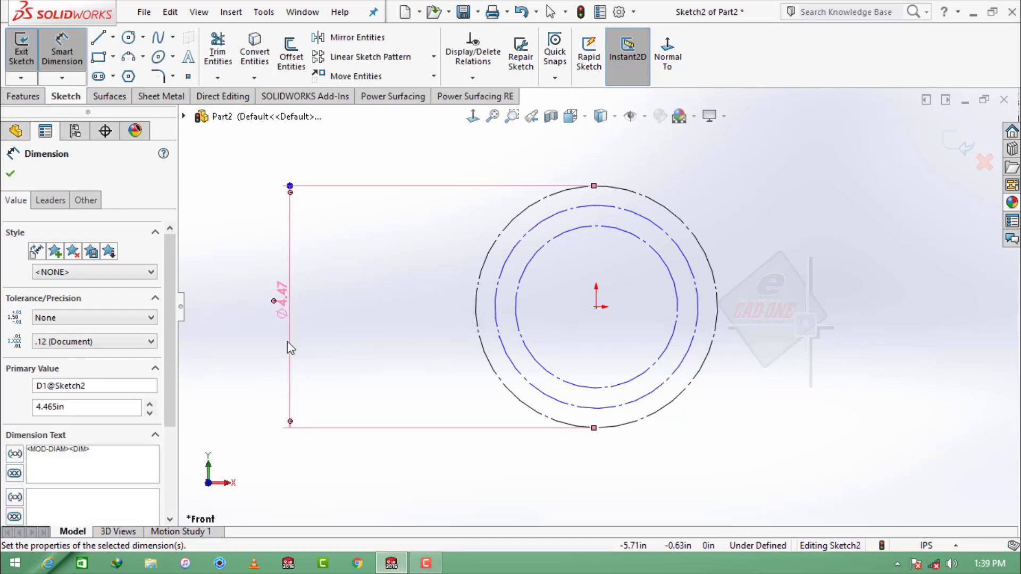
Dimension the middle circle Ø4.196 and the inner circle Ø4.098.
left_click(497, 290)
left_click(369, 318)
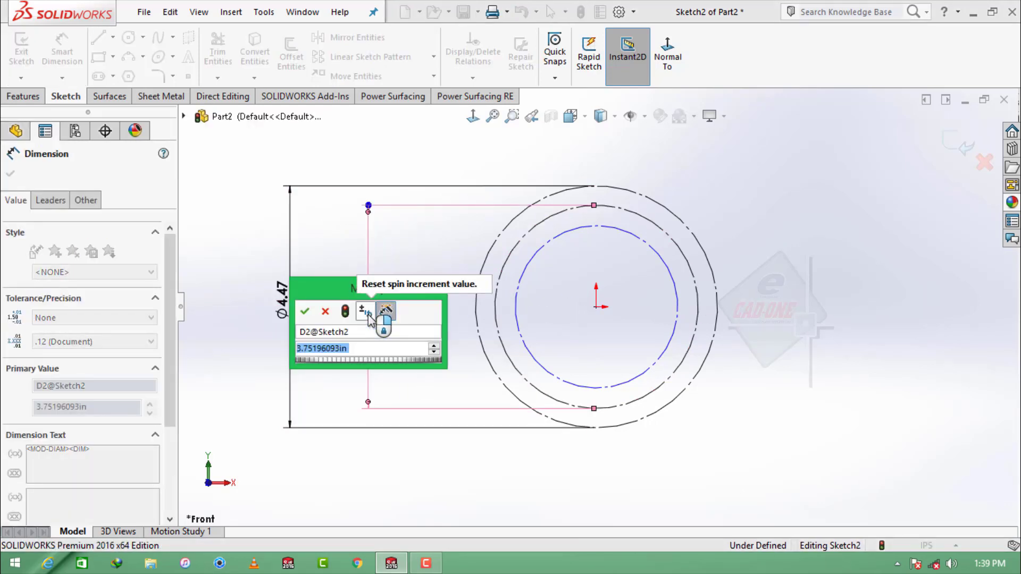
type("4.196")
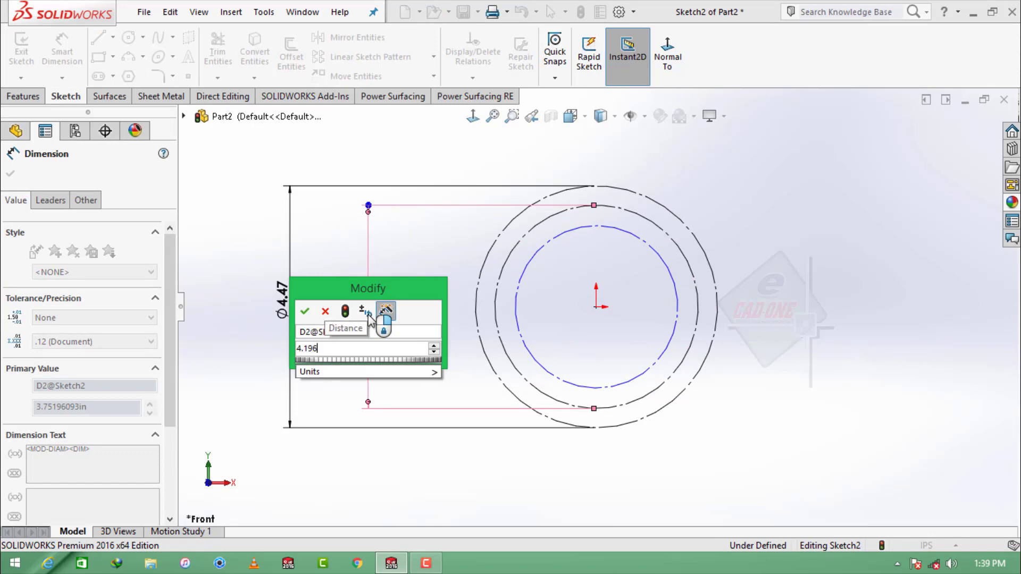
key("Return")
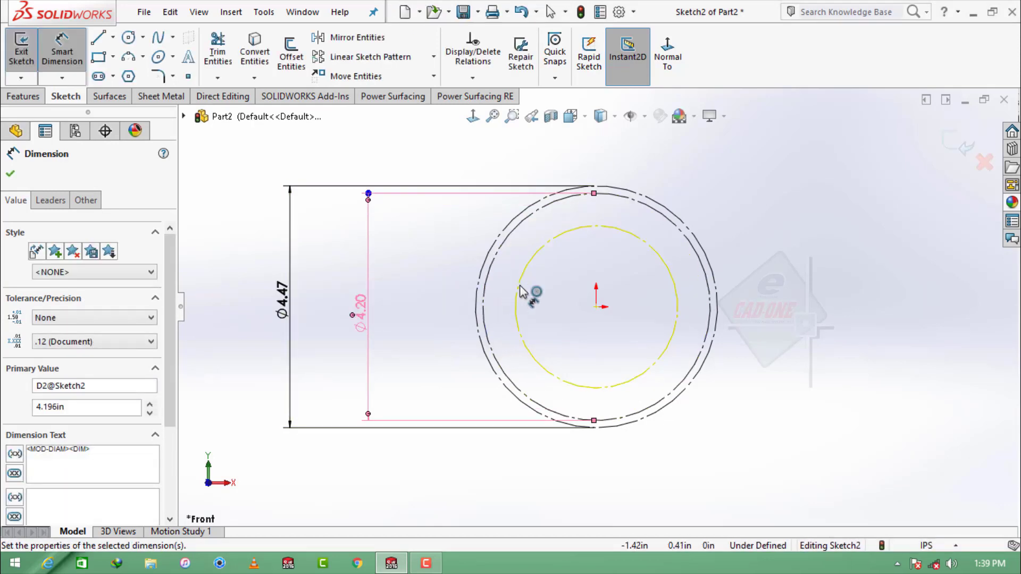
left_click(516, 325)
left_click(420, 353)
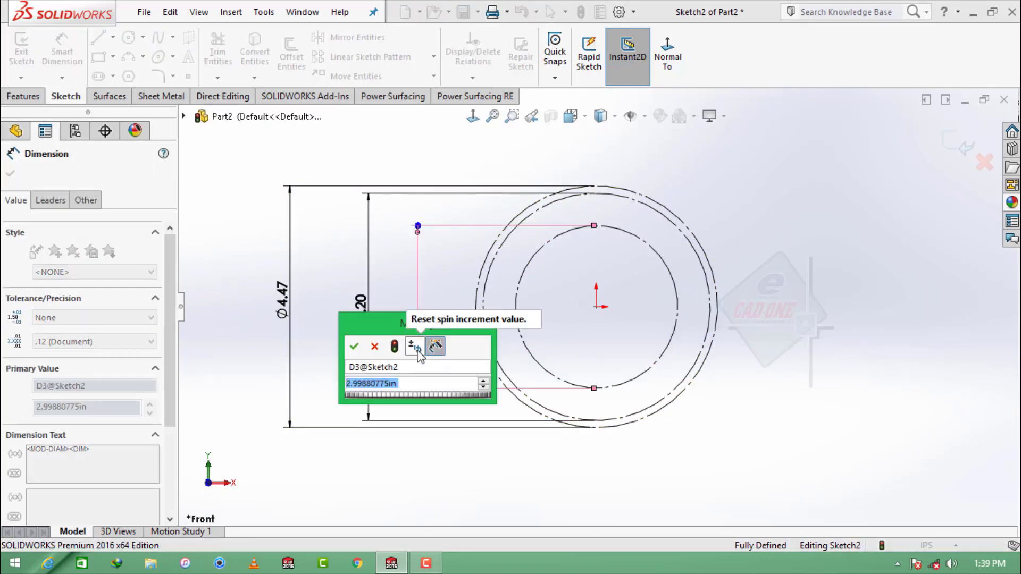
type("4.098")
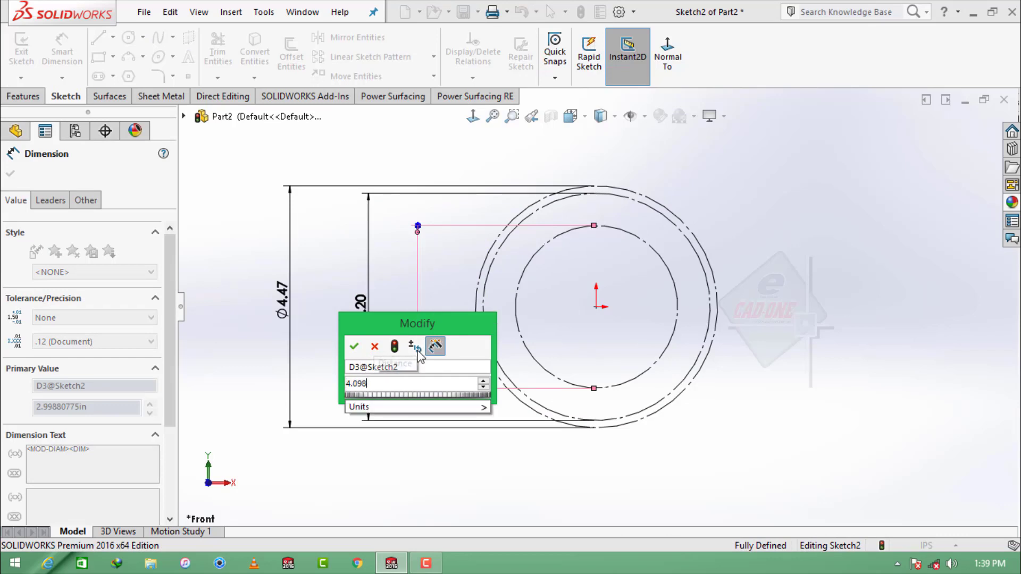
key("Return")
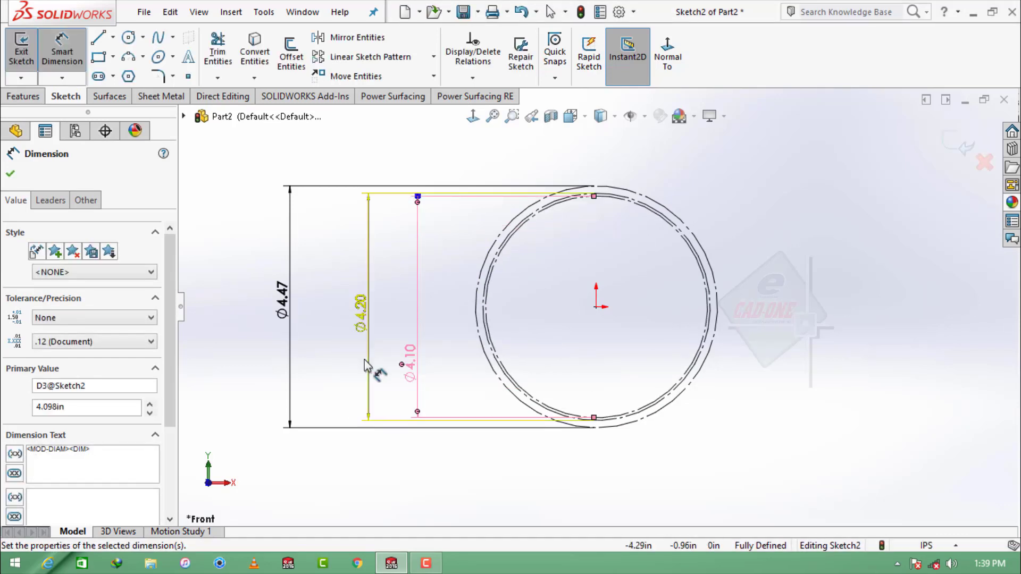
Reopen the Ø4.20 and Ø4.10 diameter dimensions and confirm their values.
double_click(364, 311)
key("Return")
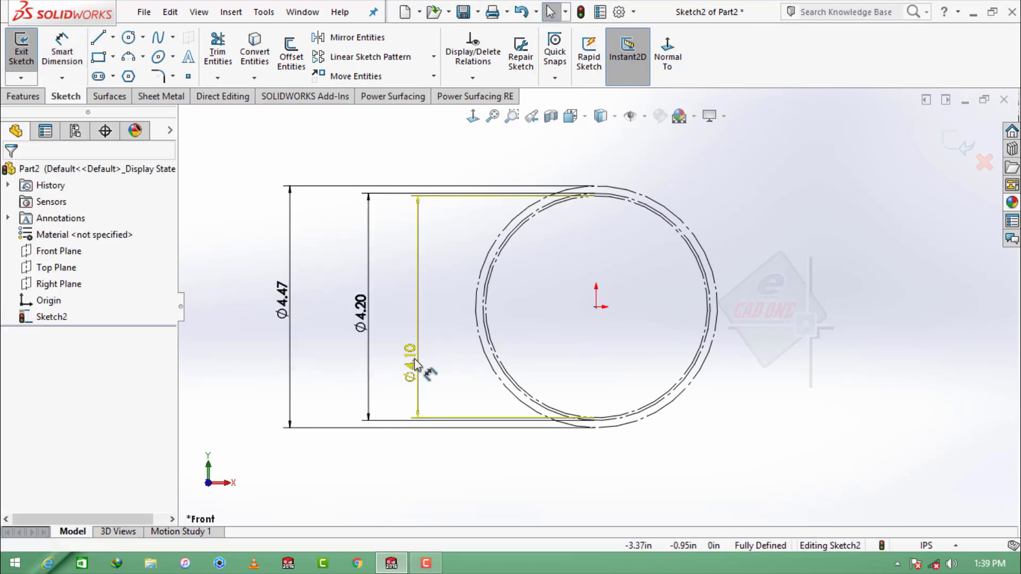
double_click(410, 361)
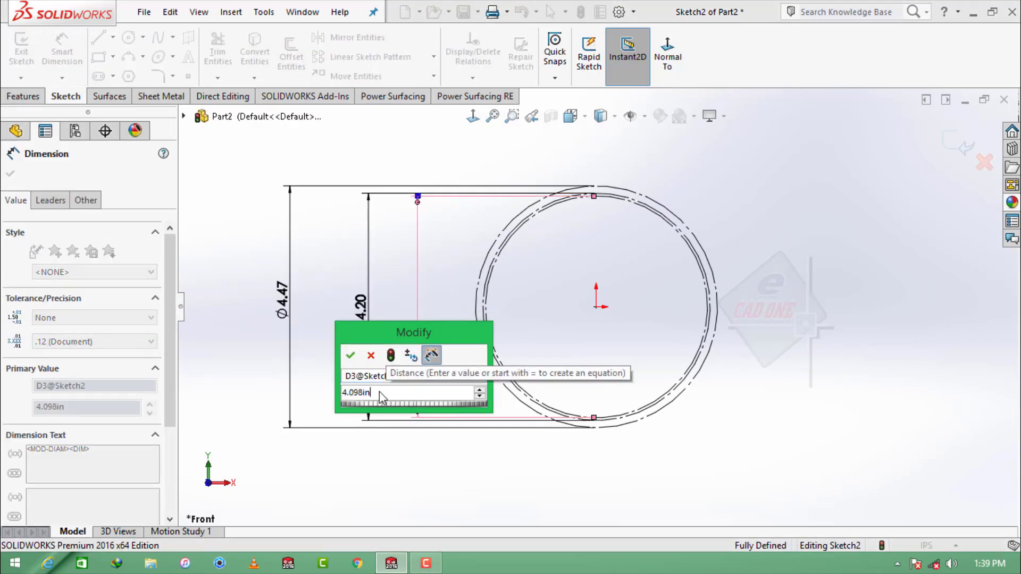
left_click(350, 355)
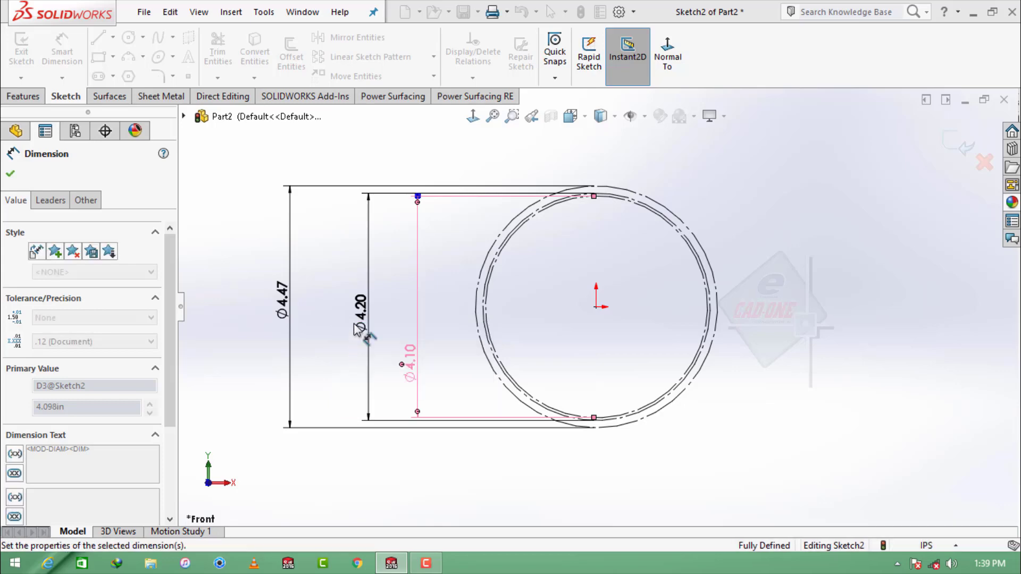
double_click(359, 311)
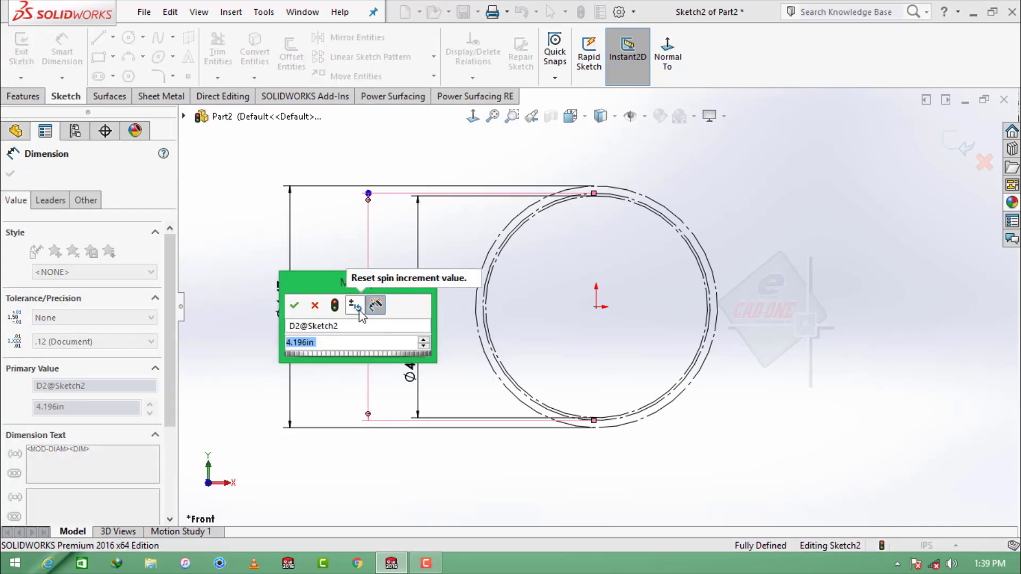
left_click(294, 307)
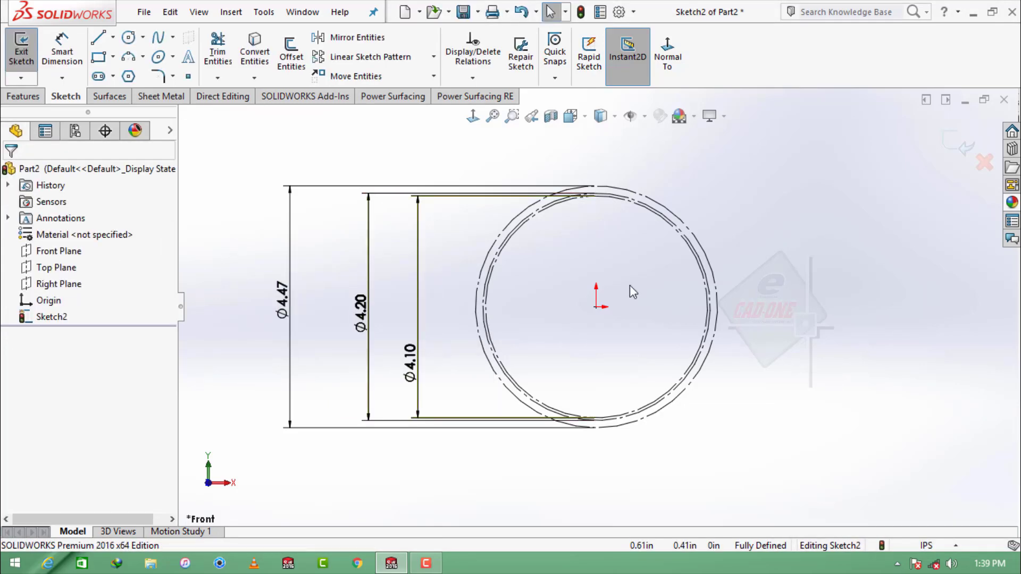
Draw a small circle centred on the top quadrant of the Ø4.20 circle.
left_click(129, 39)
scroll(568, 277, "down", 5)
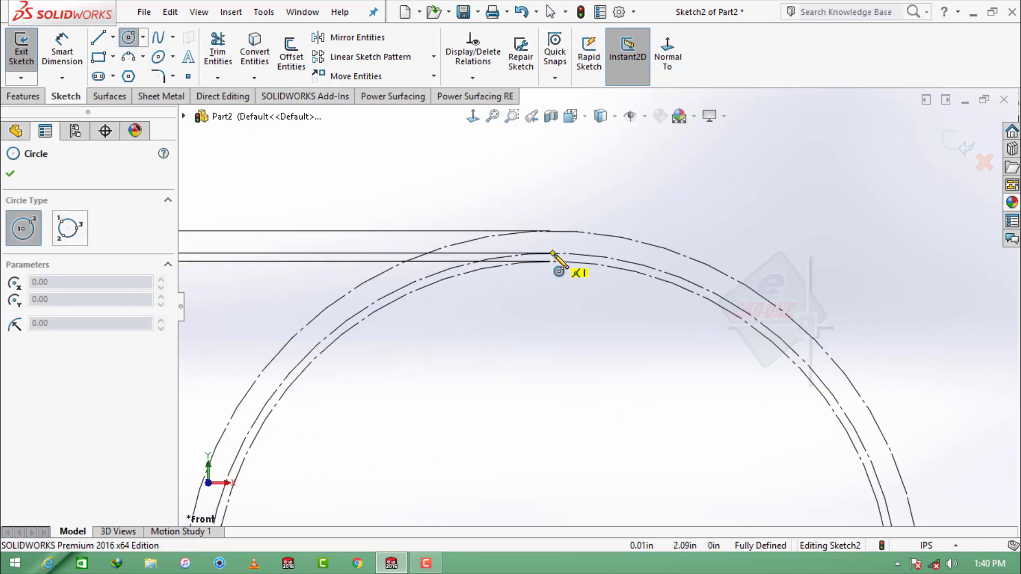
left_click(552, 253)
left_click(556, 305)
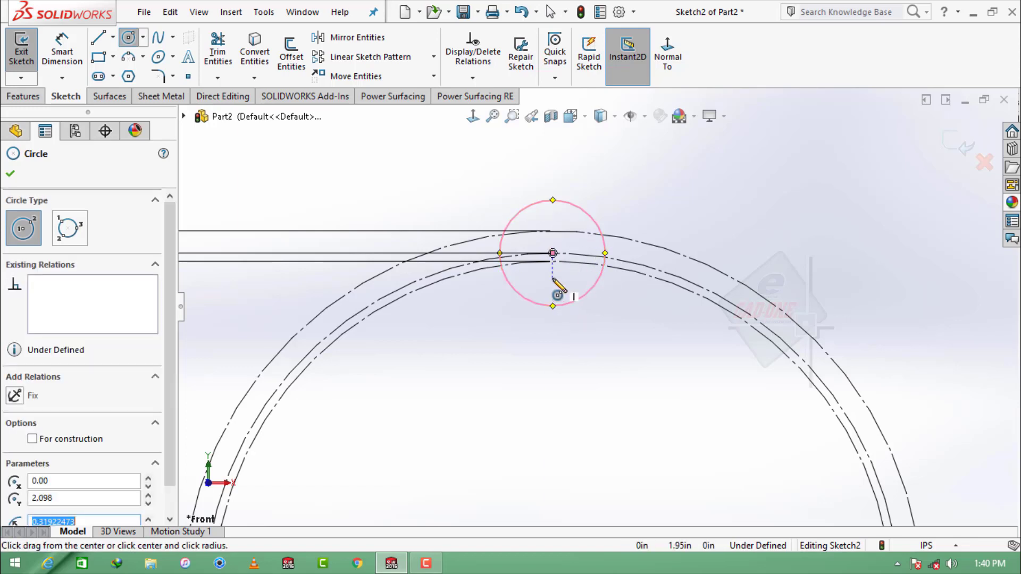
Dimension the small circle to Ø0.32 using 0.1585*2.
right_click_drag(558, 295, 557, 239)
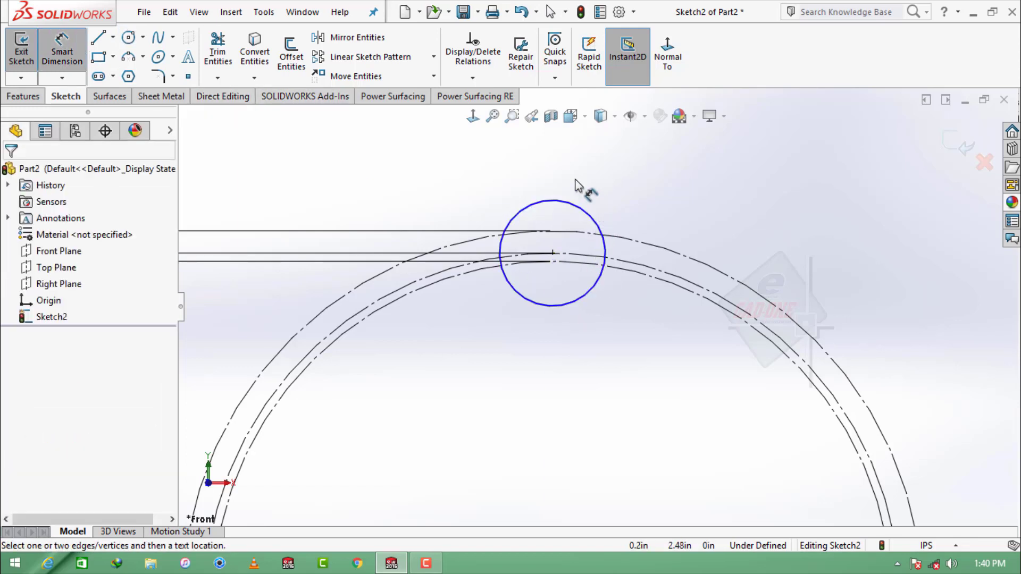
left_click(544, 202)
left_click(547, 169)
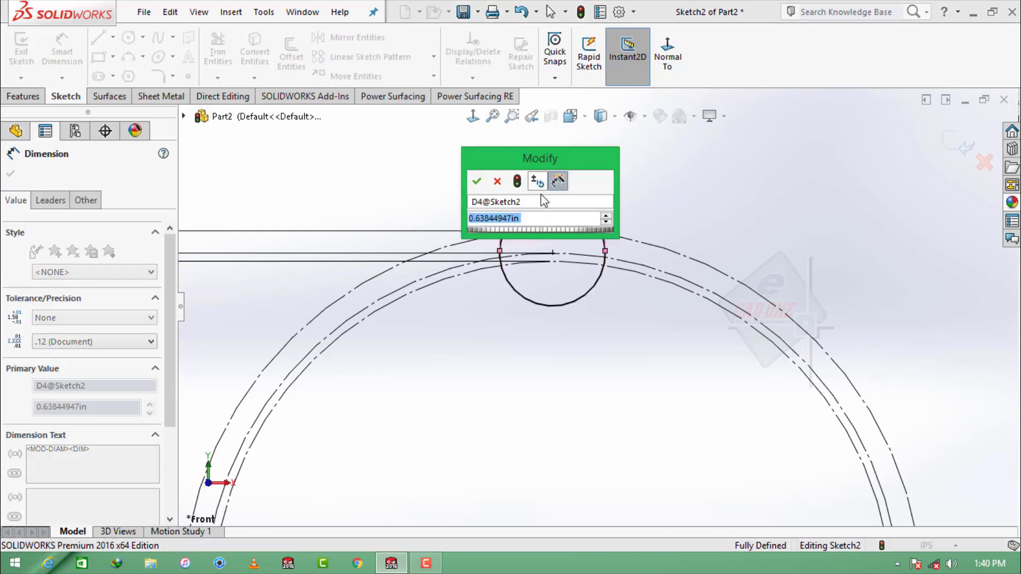
type("0.158*2")
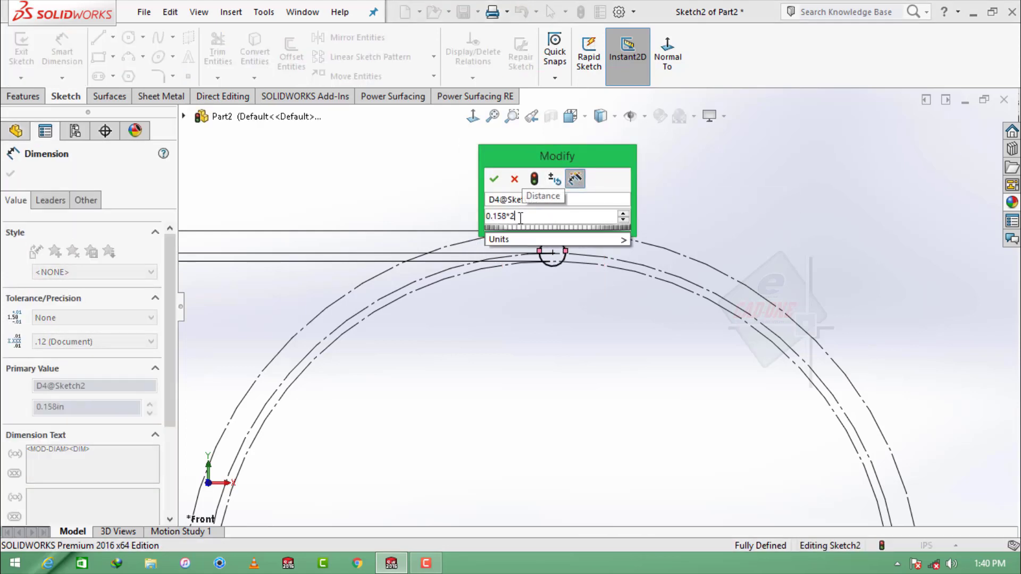
key("BackSpace")
key("BackSpace")
type("5*2")
key("Return")
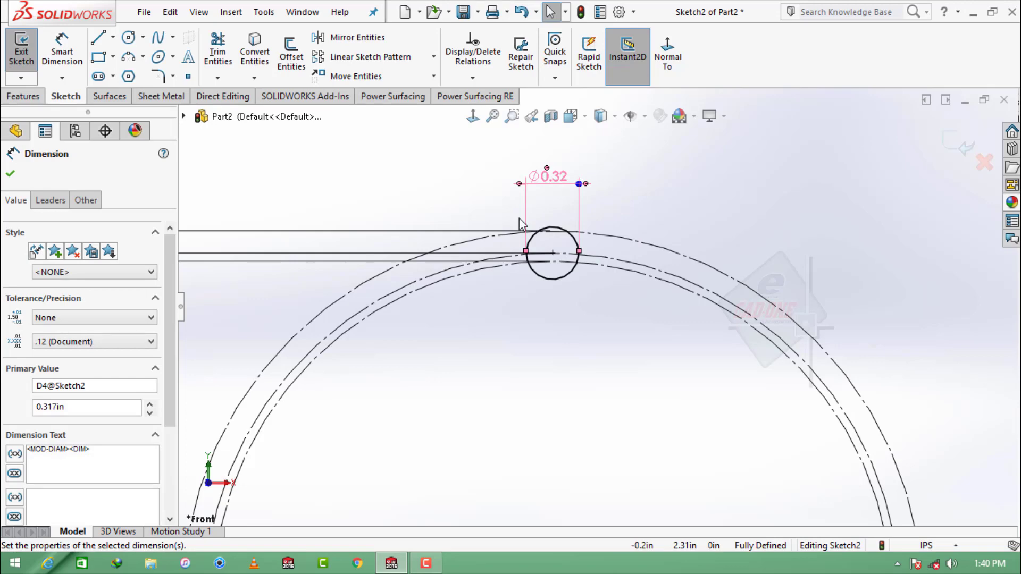
scroll(551, 231, "down", 3)
scroll(551, 231, "down", 3)
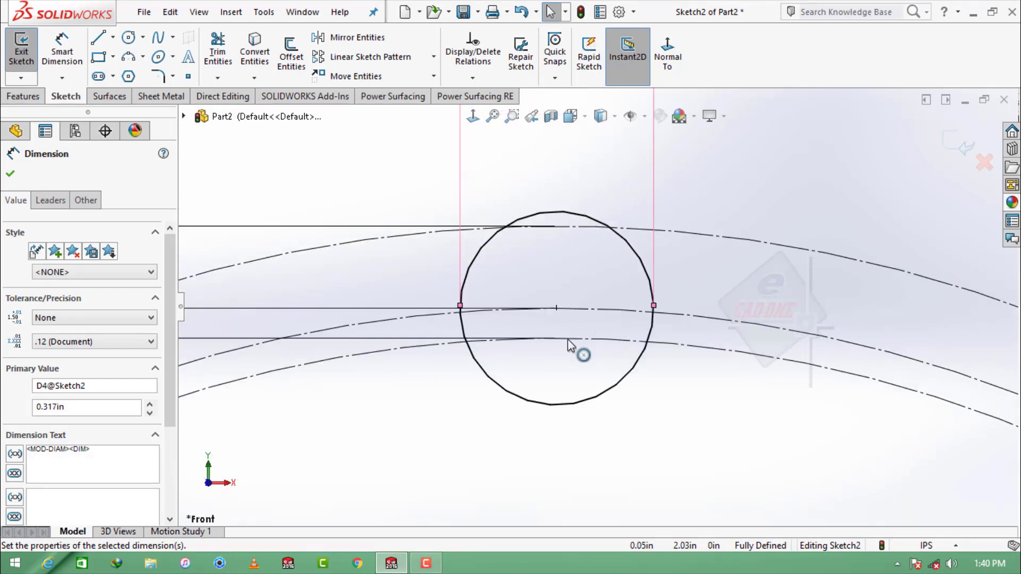
scroll(568, 341, "up", 5)
scroll(555, 318, "up", 1)
scroll(556, 318, "up", 2)
key("Escape")
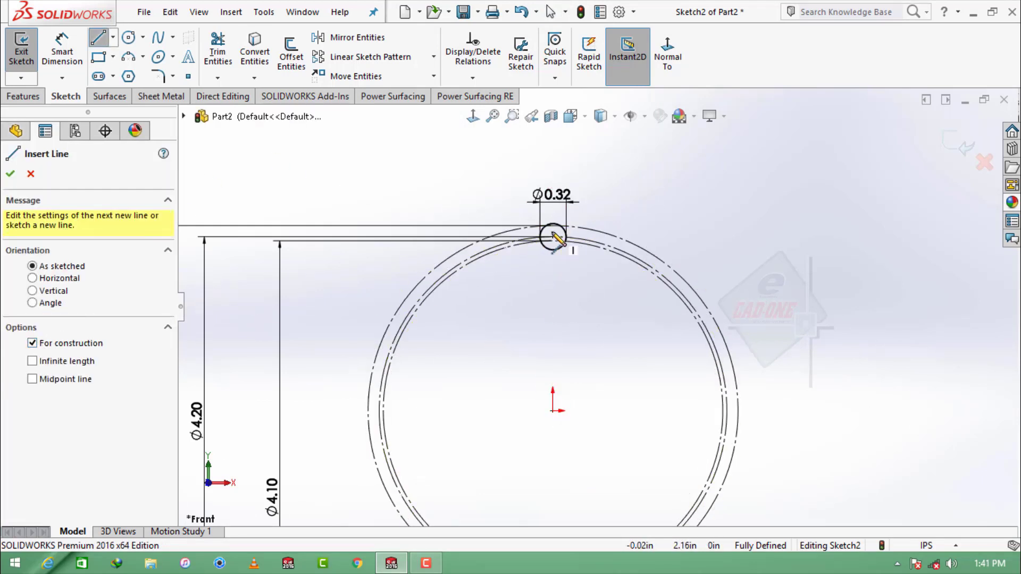
Draw construction lines from the small circle's centre down to the origin and out to the ring.
left_click(553, 236)
left_click(553, 410)
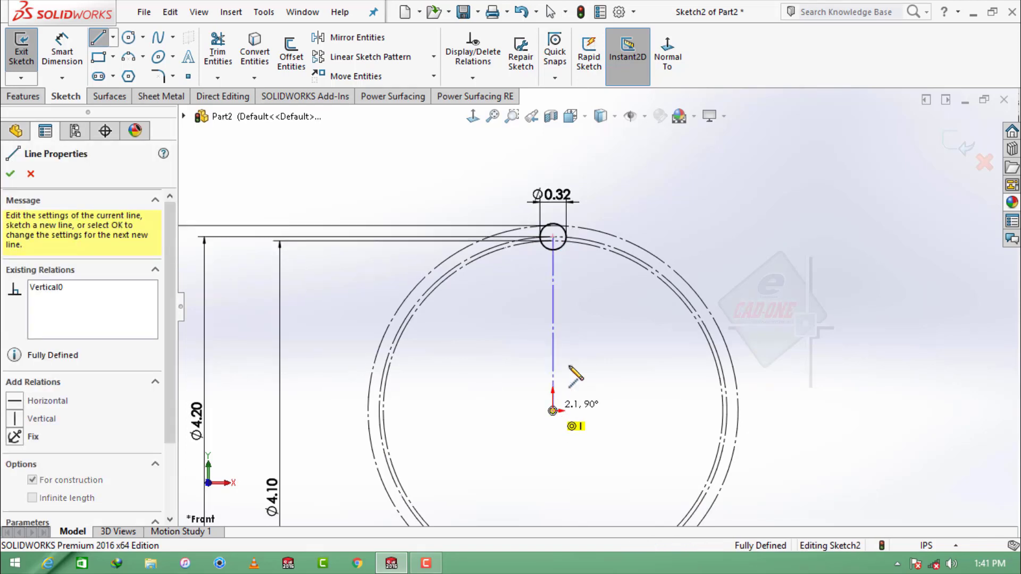
scroll(621, 267, "down", 3)
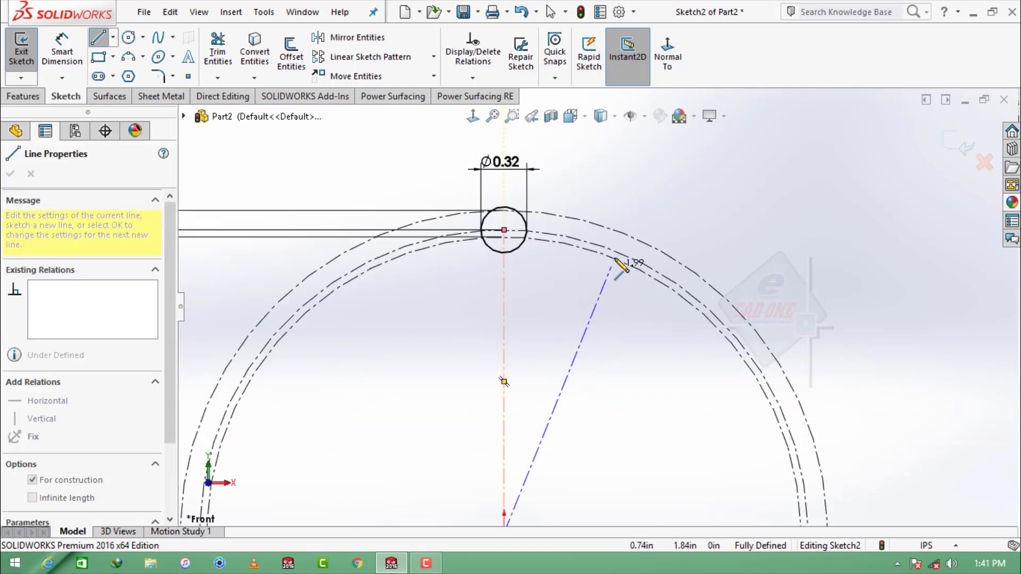
left_click(615, 259)
left_click(96, 42)
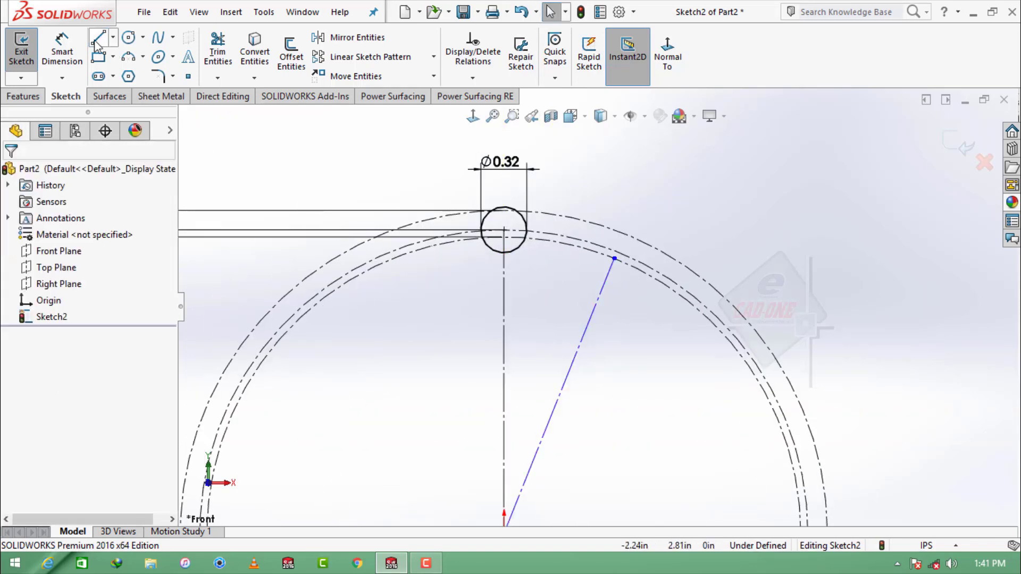
Add a circle at the construction line's end on the ring and dimension it Ø0.46.
left_click(129, 38)
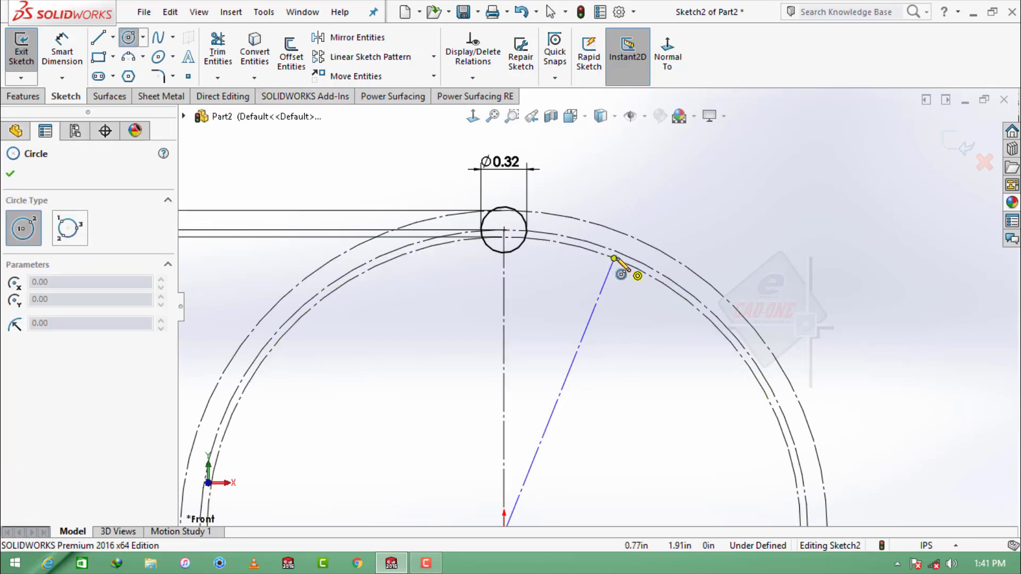
left_click(614, 259)
left_click(612, 308)
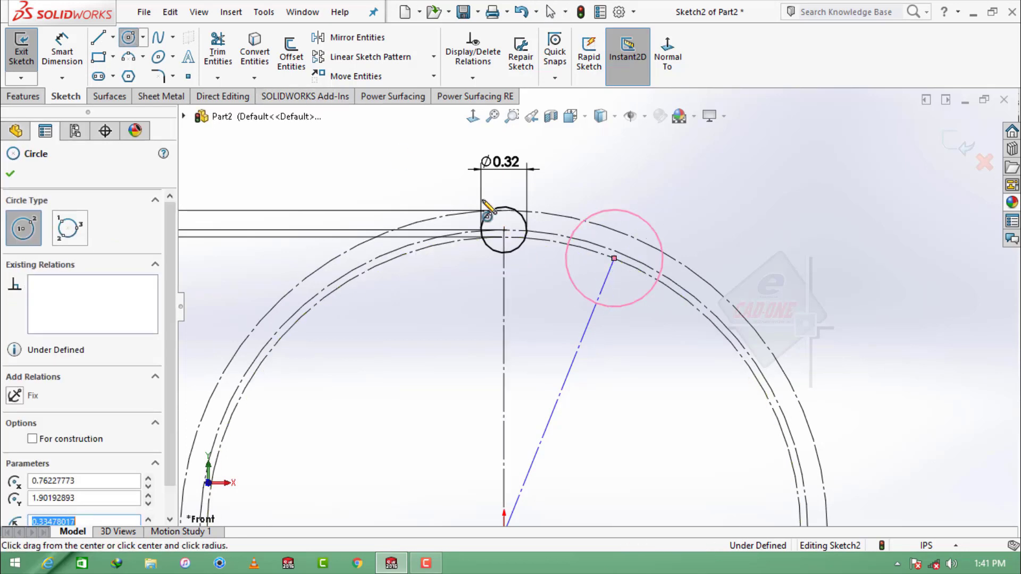
left_click(72, 57)
left_click(648, 223)
left_click(707, 238)
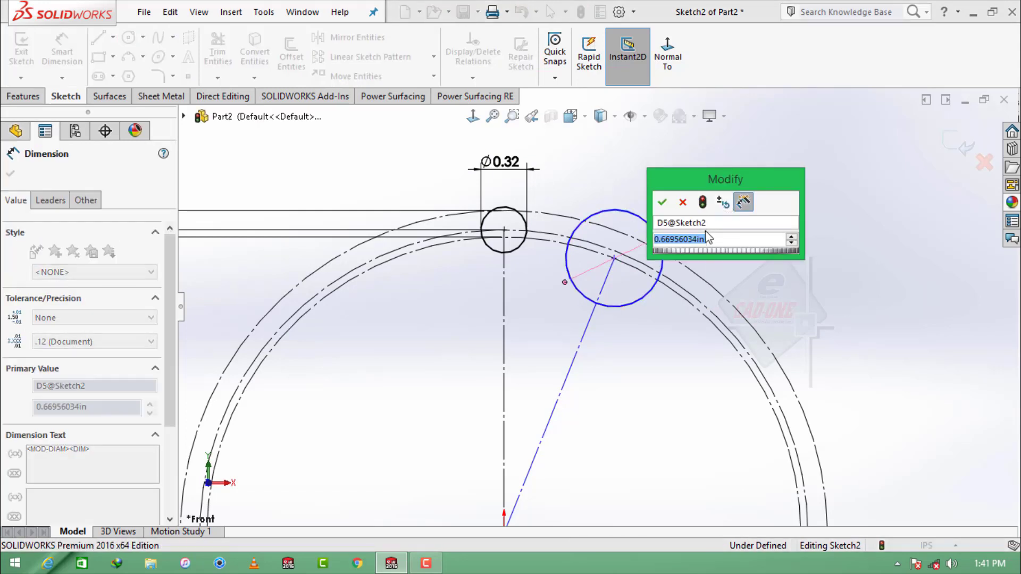
type("0.")
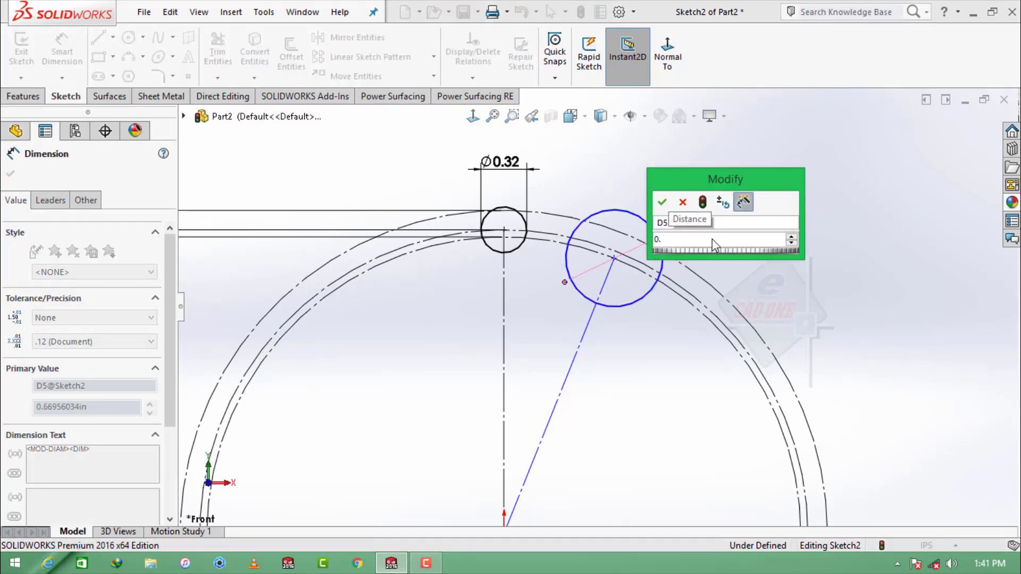
type("2")
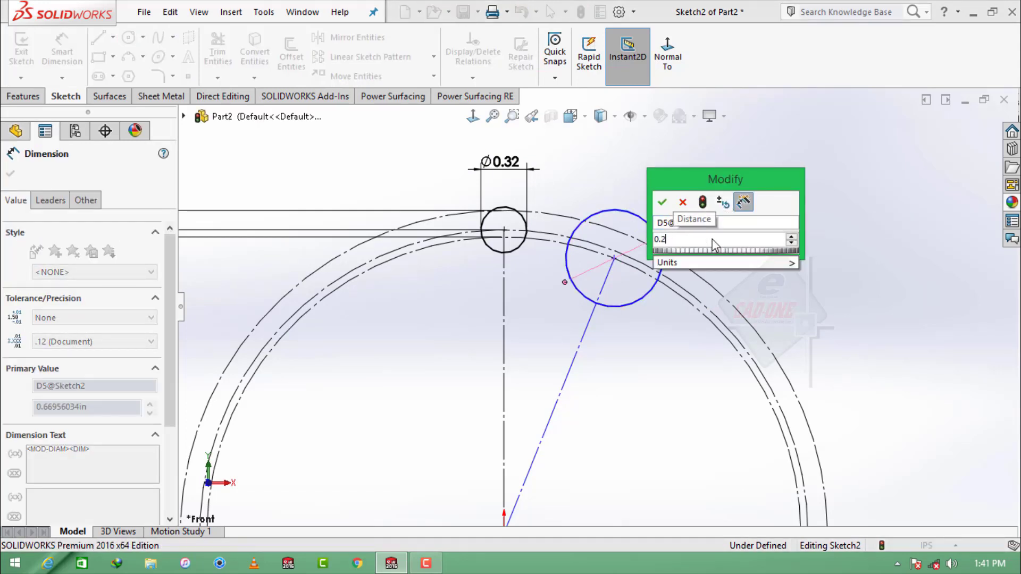
type("9")
key("BackSpace")
type("29")
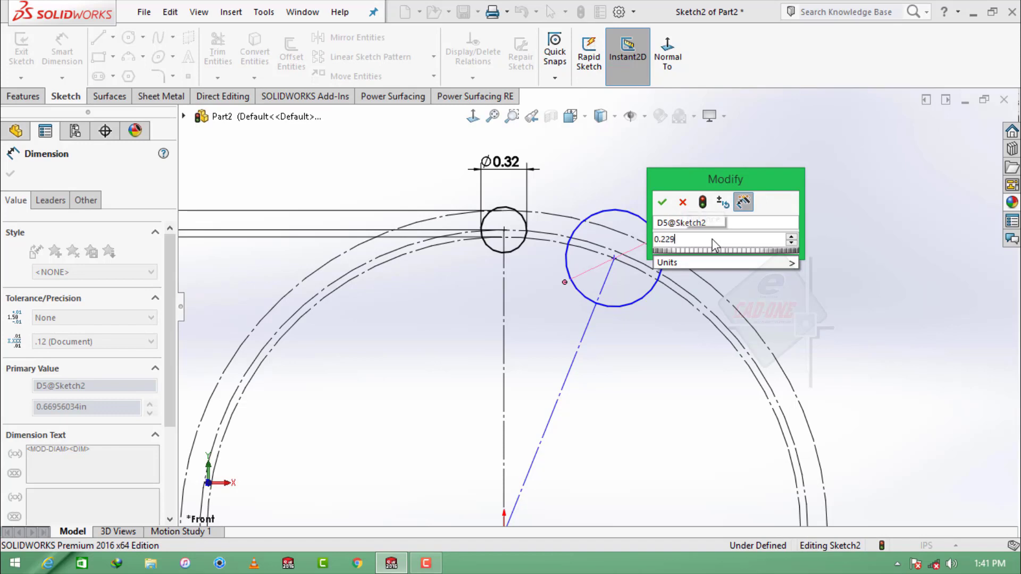
type("57")
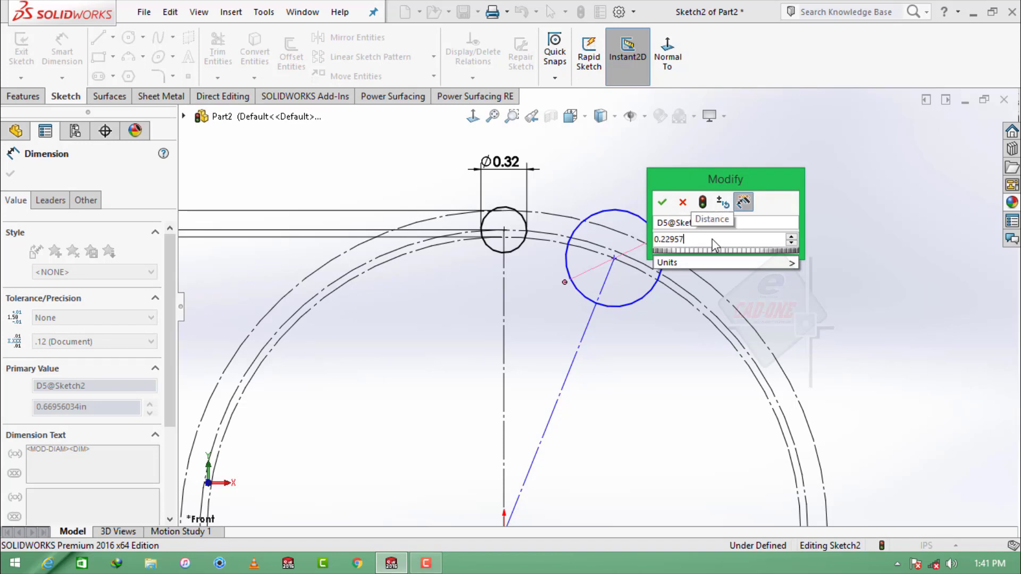
type("688*2")
key("Return")
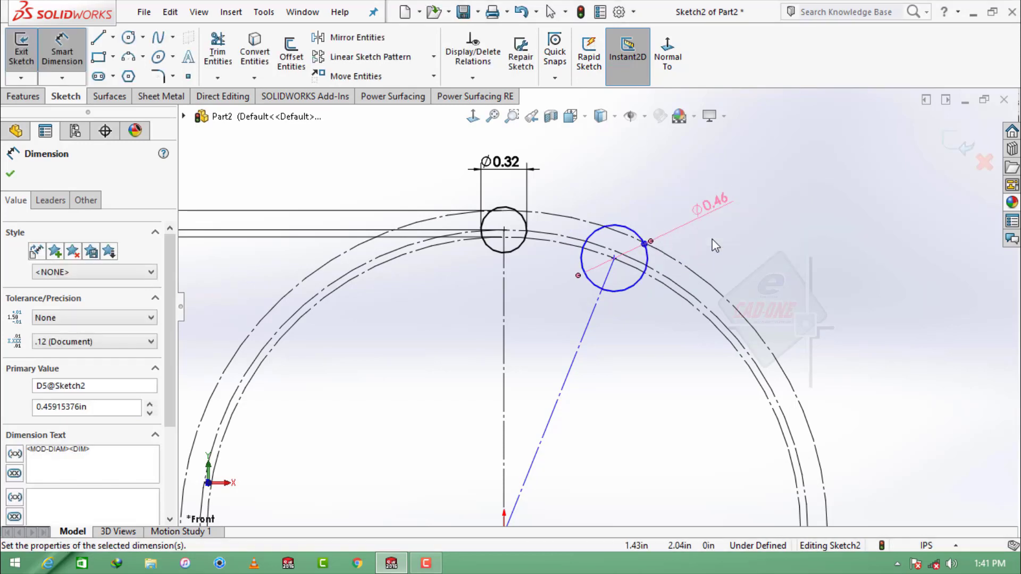
Make the Ø0.46 circle tangent to the Ø0.32 circle.
scroll(584, 213, "down", 2)
left_click(612, 272)
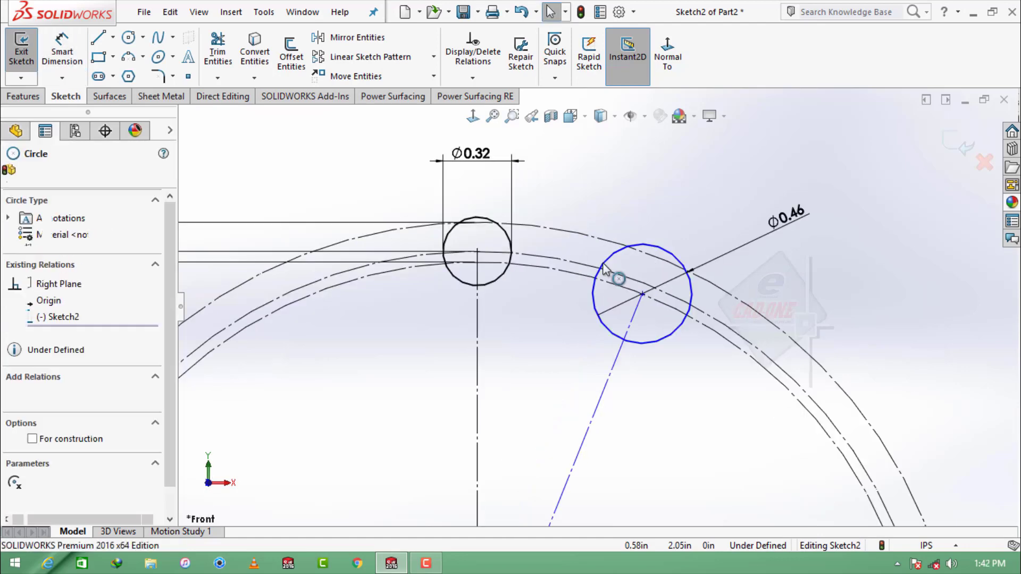
left_click(511, 276, "ctrl")
left_click(560, 208)
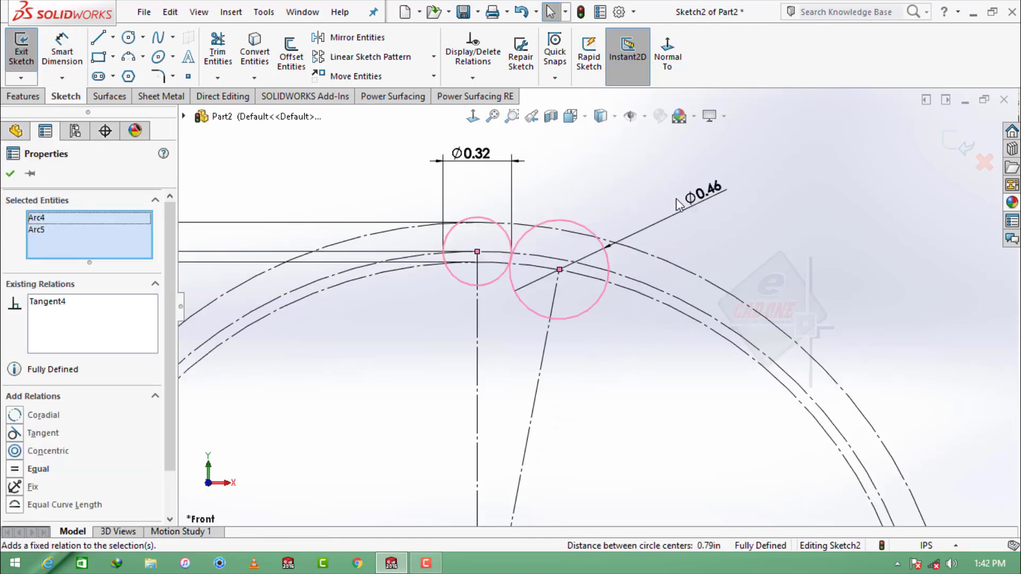
scroll(492, 267, "down", 1)
scroll(492, 267, "down", 1)
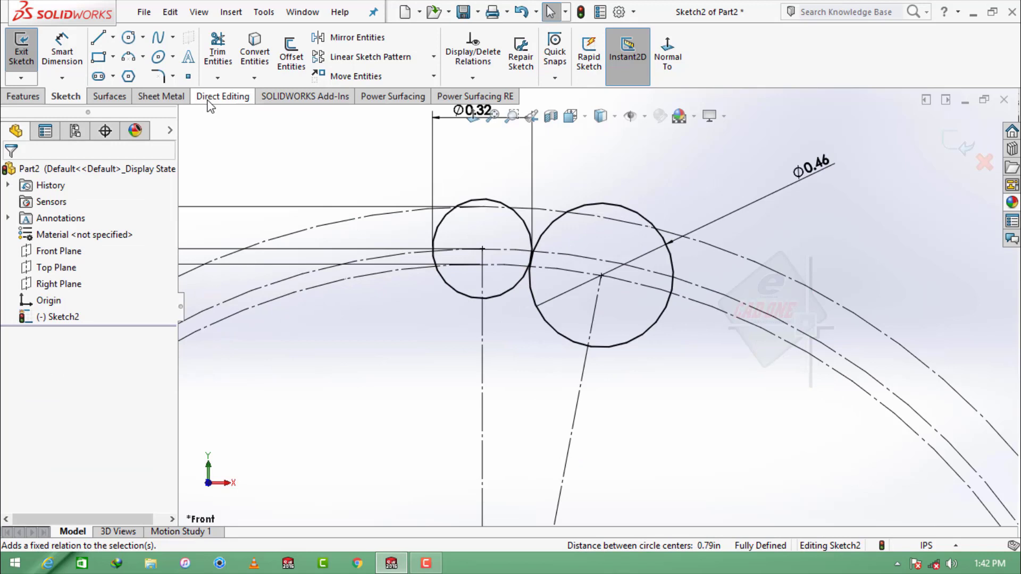
Trim the Ø0.46 circle's top and lower arcs plus the stray right-arc piece to closest intersections.
left_click(217, 50)
scroll(640, 256, "down", 1)
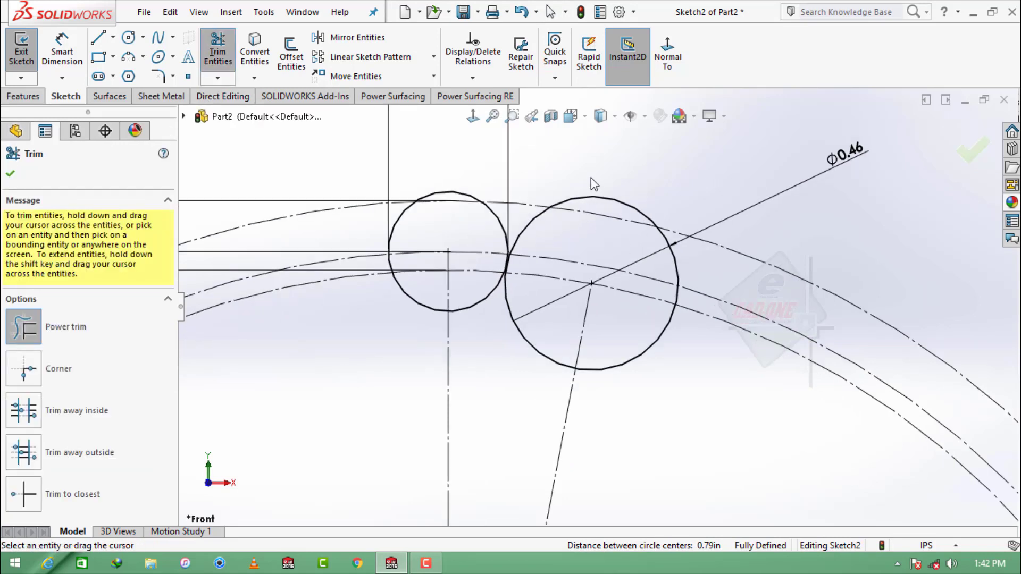
left_click_drag(590, 179, 591, 210)
left_click(23, 494)
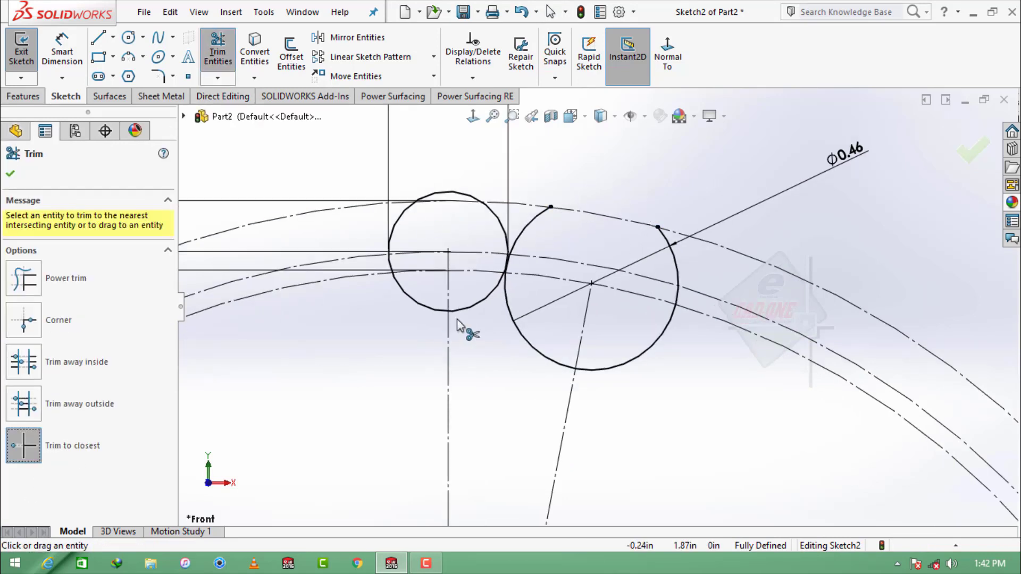
left_click(525, 342)
left_click(659, 335)
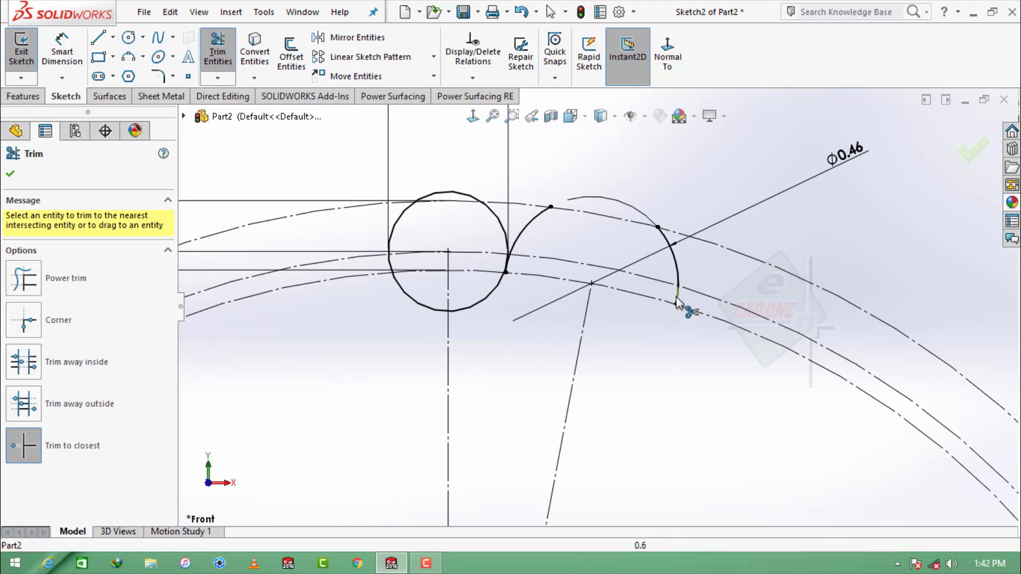
left_click(678, 279)
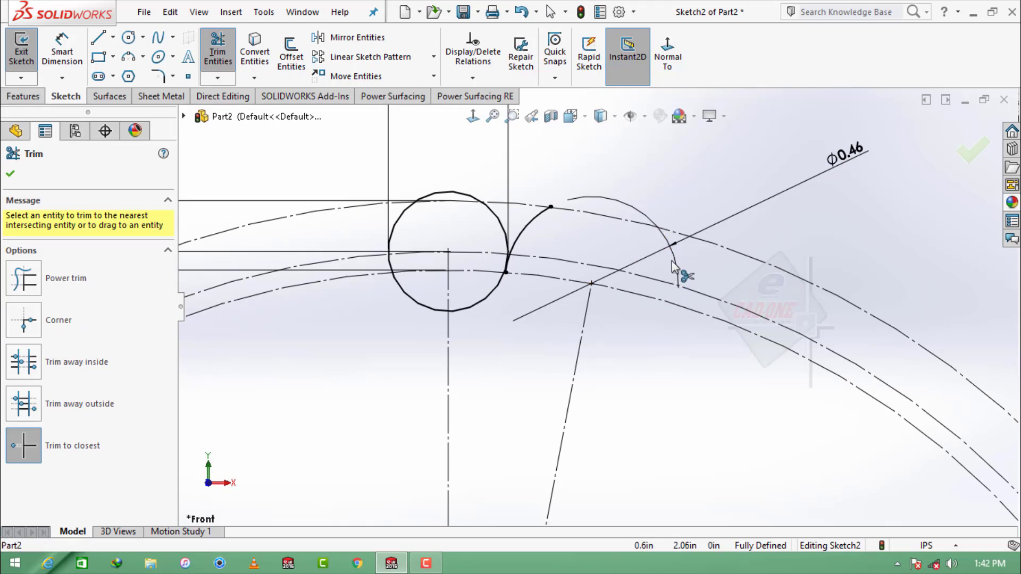
Trim the top and upper-left of the Ø0.32 circle and the leftover arc beside the flank.
left_click(441, 202)
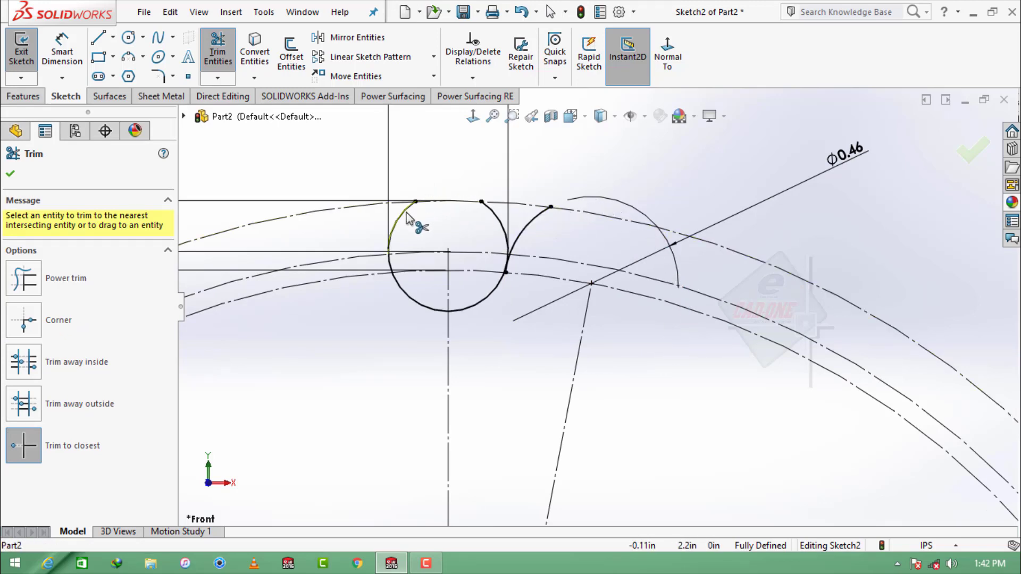
left_click(406, 218)
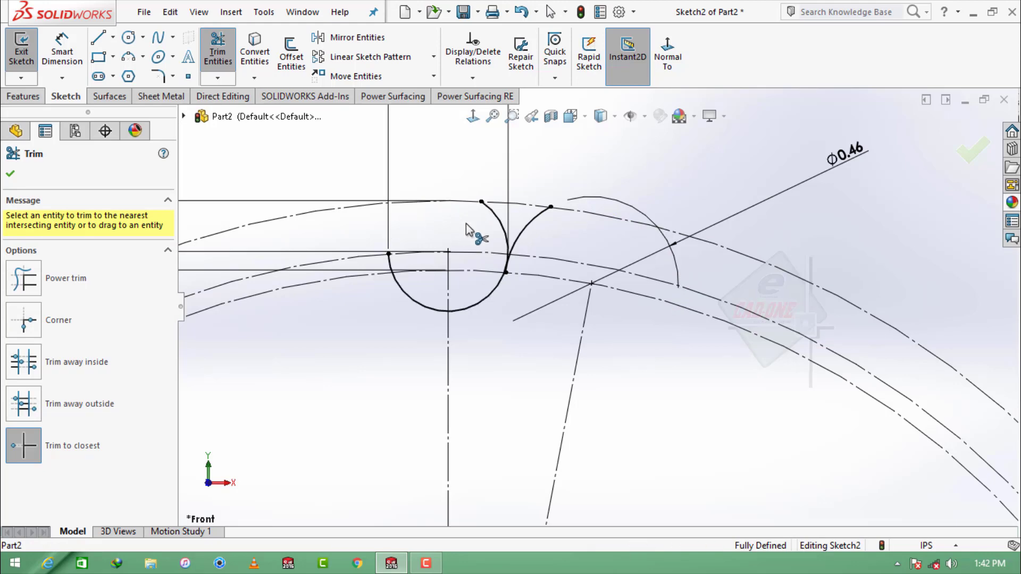
left_click(500, 225)
scroll(515, 266, "down", 2)
scroll(515, 266, "down", 2)
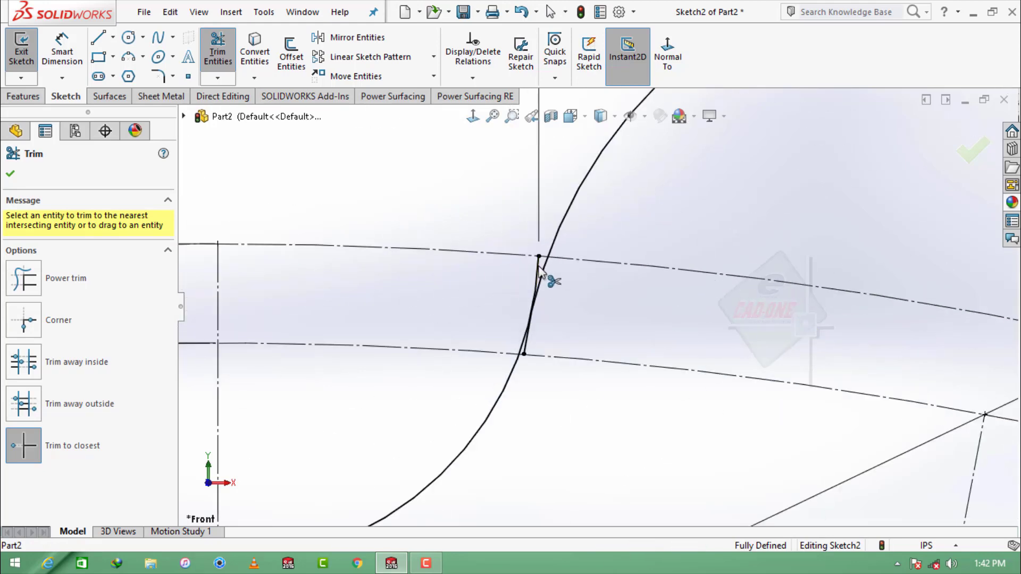
scroll(547, 345, "down", 3)
scroll(554, 351, "up", 3)
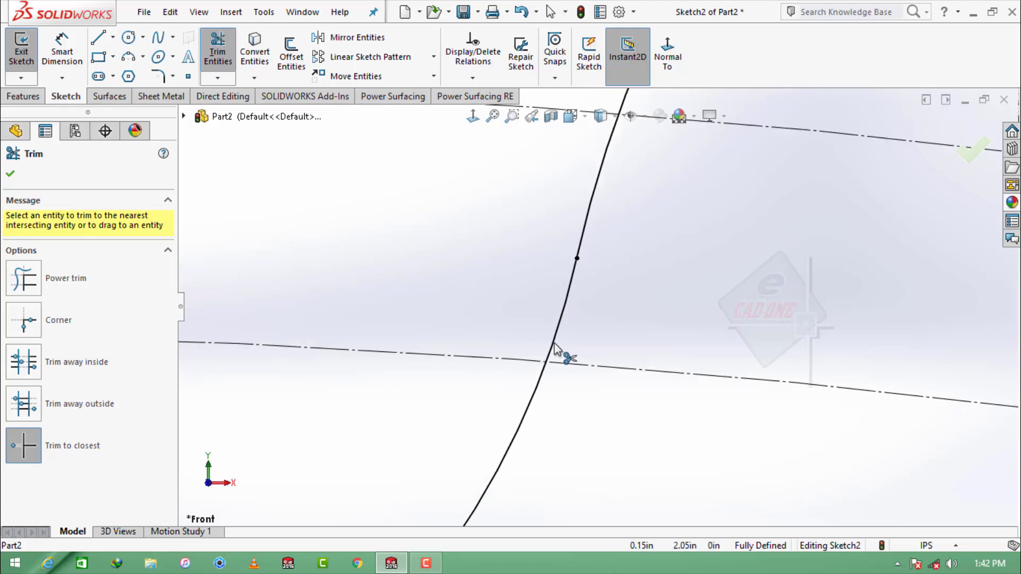
scroll(556, 352, "up", 3)
scroll(556, 352, "up", 3)
key("Escape")
key("Escape")
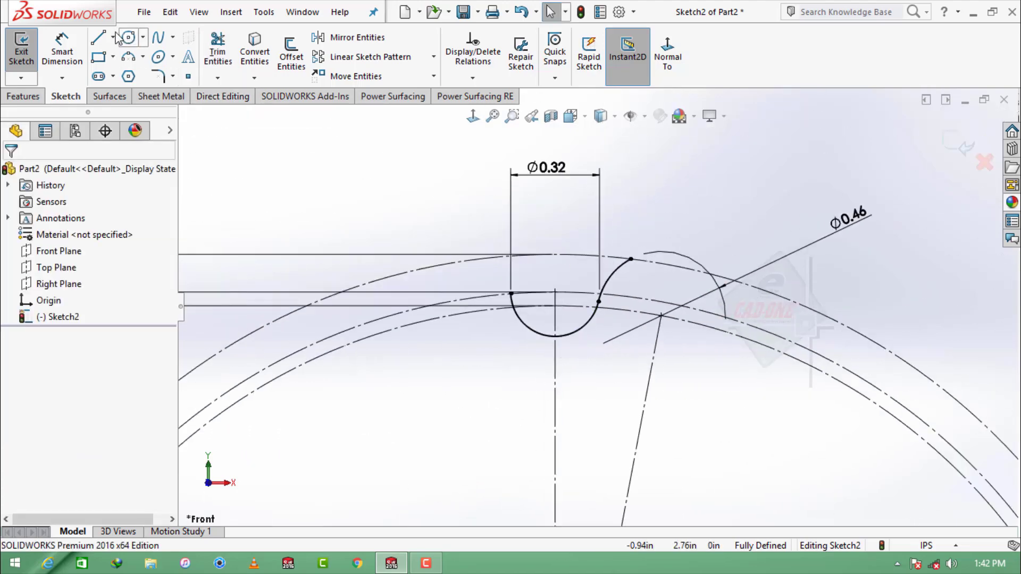
Mirror the right flank arc about the vertical centreline.
left_click(356, 37)
left_click(612, 281)
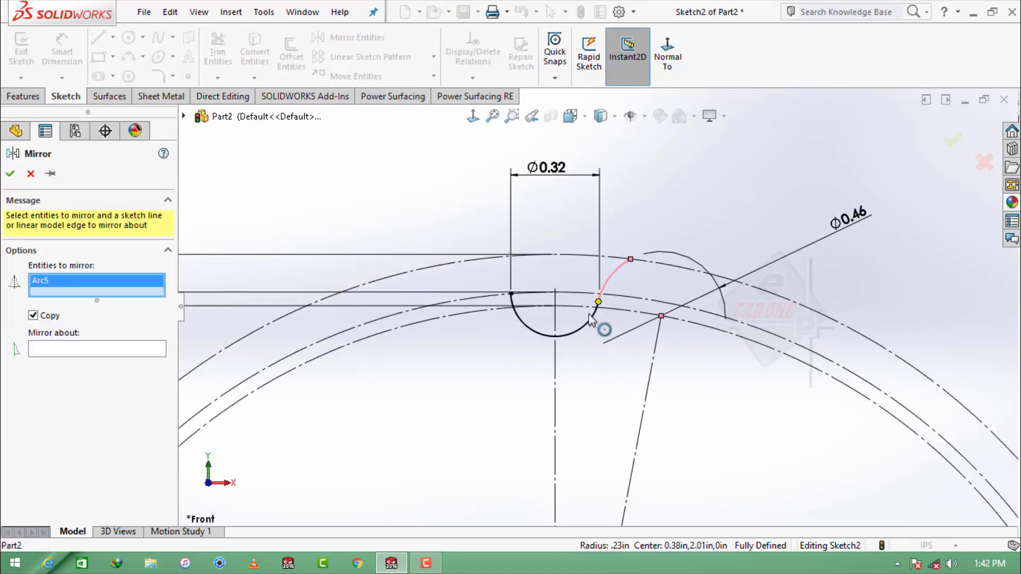
left_click(113, 346)
left_click(555, 353)
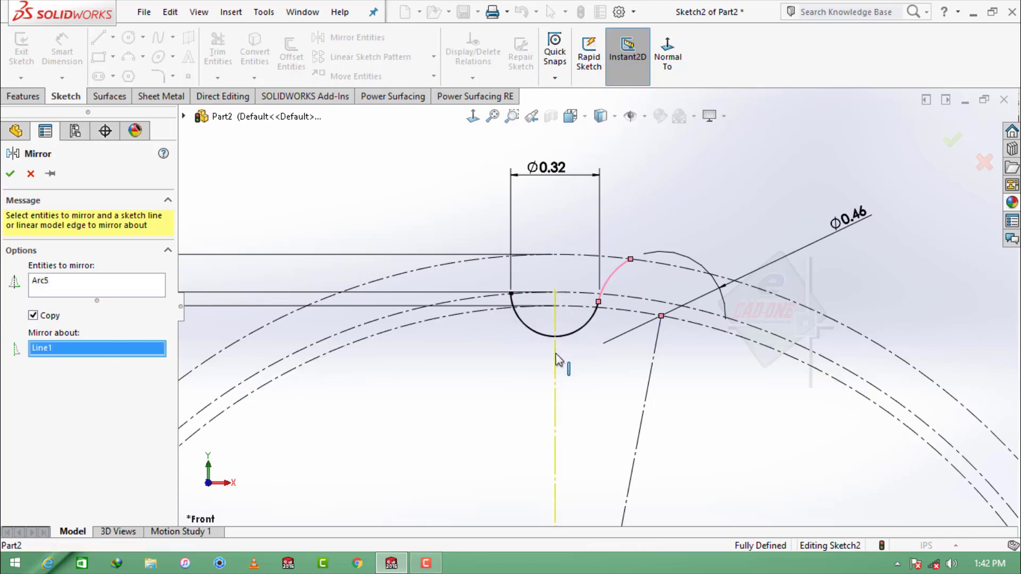
left_click(10, 174)
scroll(537, 303, "down", 5)
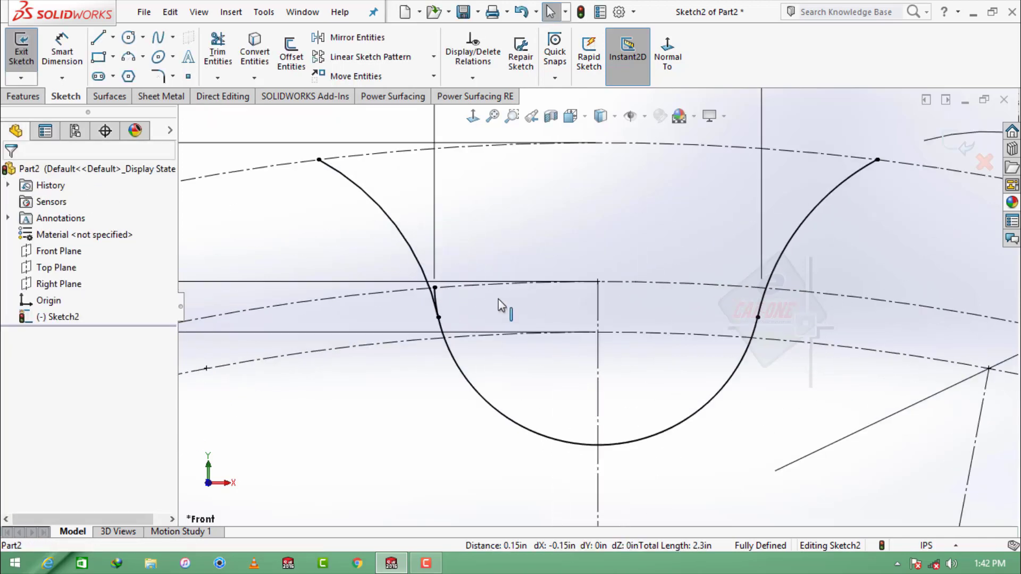
Trim the short leftover overlap at the new left flank.
left_click(218, 50)
scroll(404, 319, "down", 3)
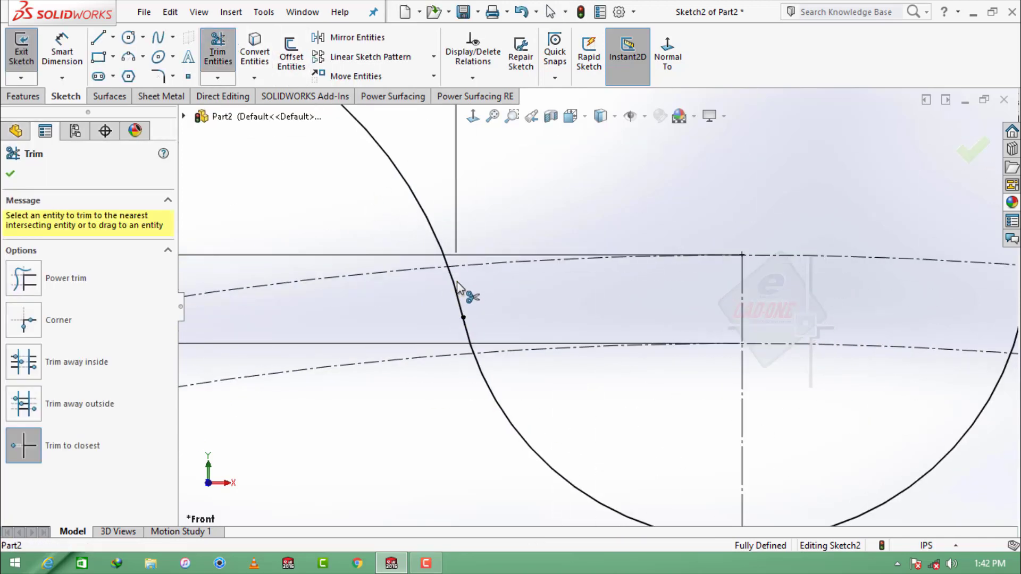
left_click(9, 173)
scroll(327, 270, "up", 3)
scroll(717, 359, "up", 3)
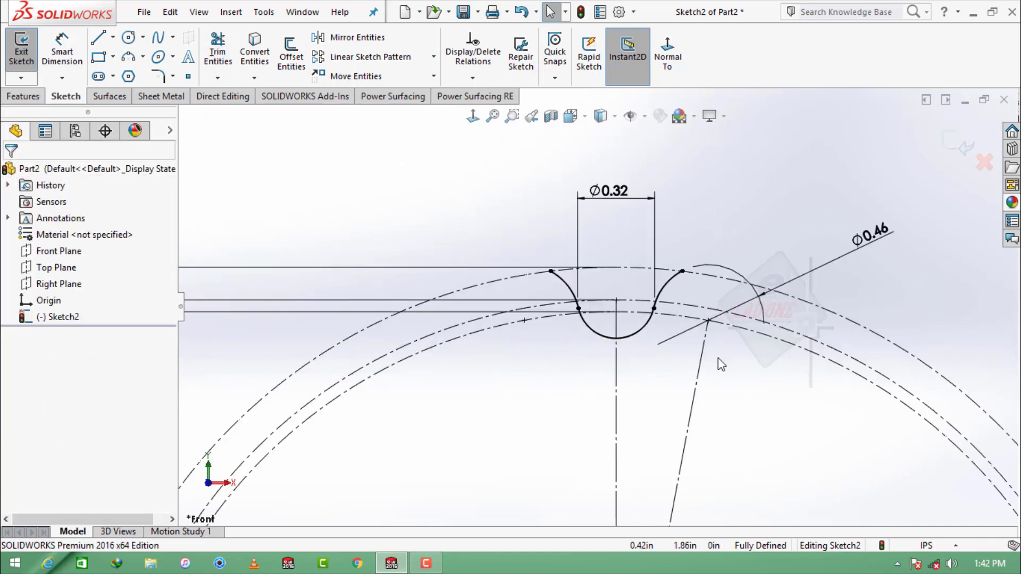
scroll(640, 501, "up", 2)
scroll(633, 436, "up", 2)
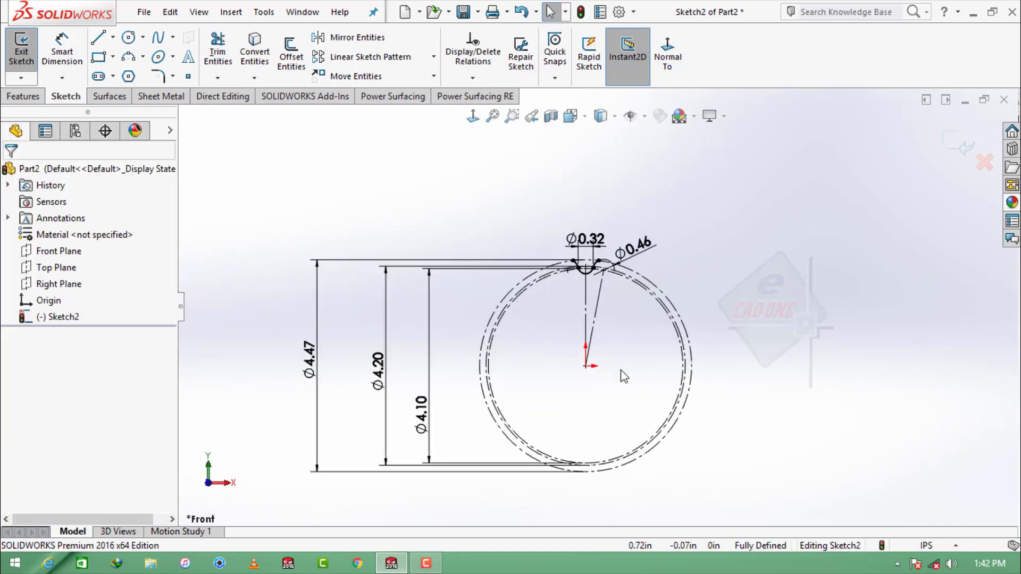
Start a circular sketch pattern of the left flank, half-round seat and right flank arcs.
left_click(434, 57)
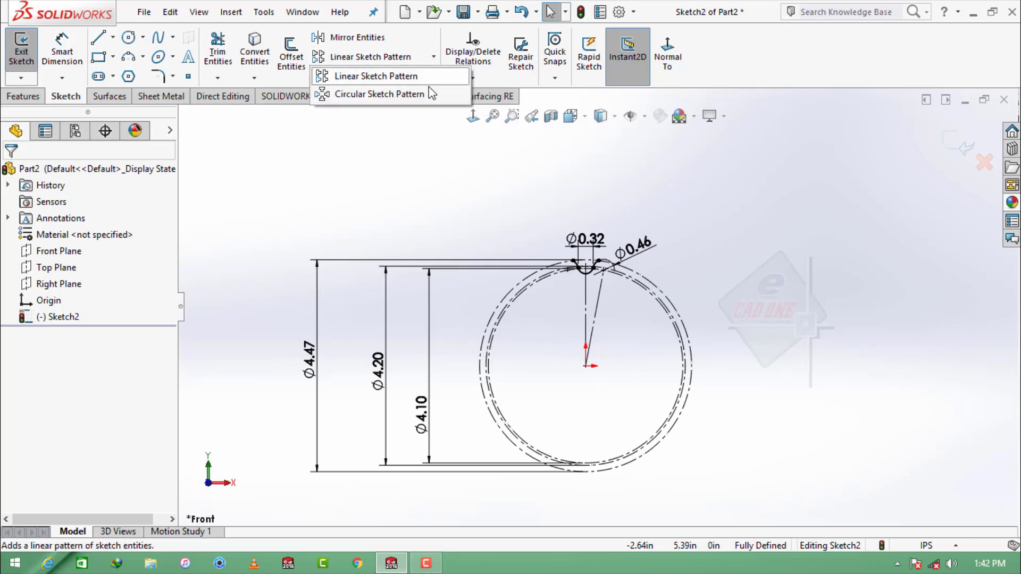
left_click(430, 94)
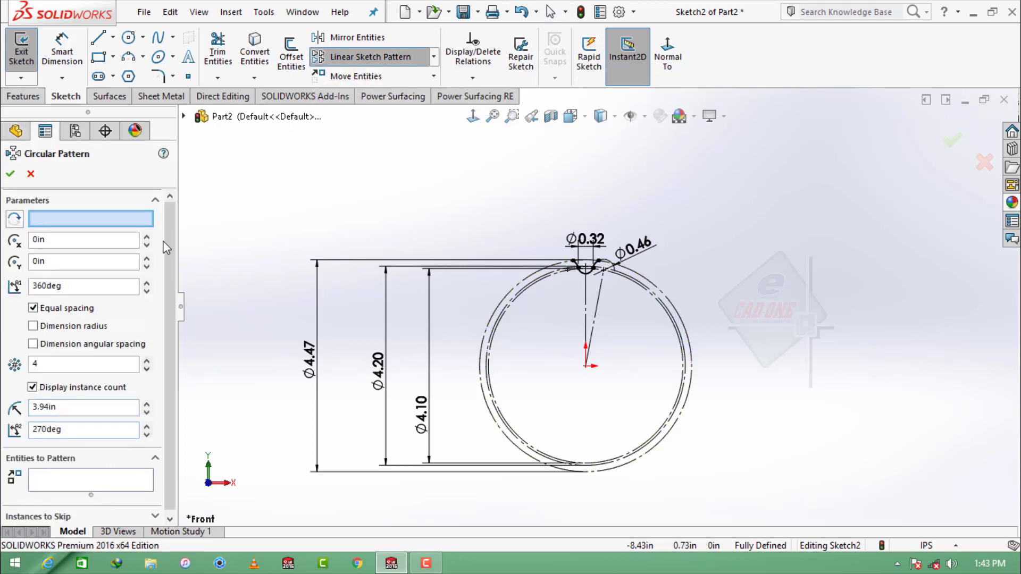
left_click(142, 476)
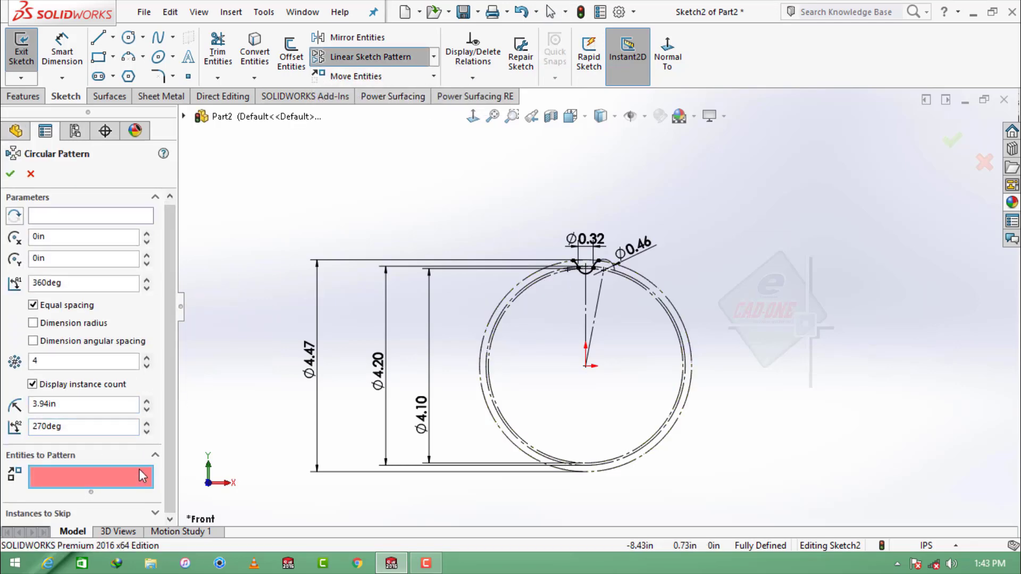
scroll(464, 261, "down", 3)
left_click(466, 259)
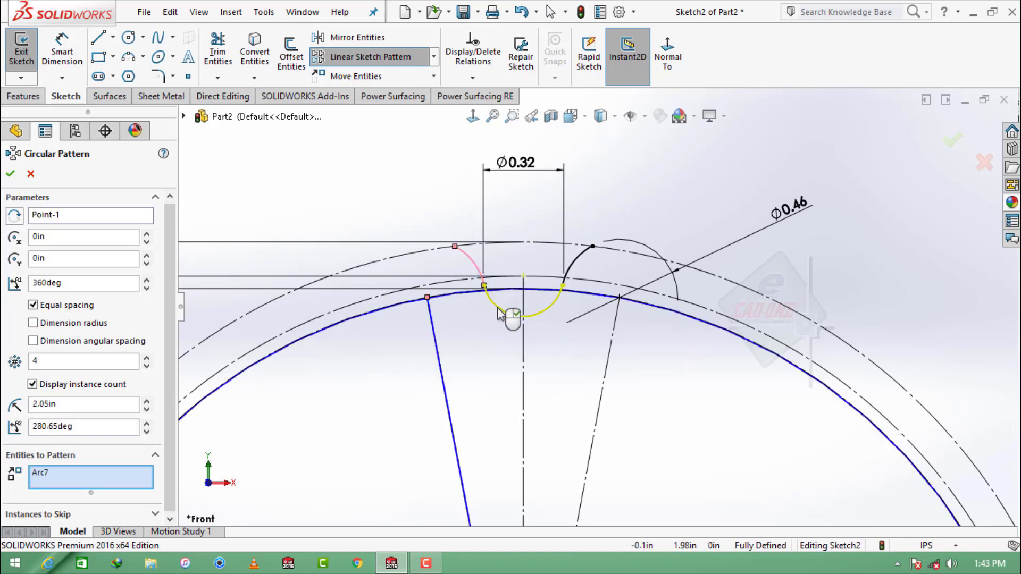
left_click(511, 313)
left_click(586, 264)
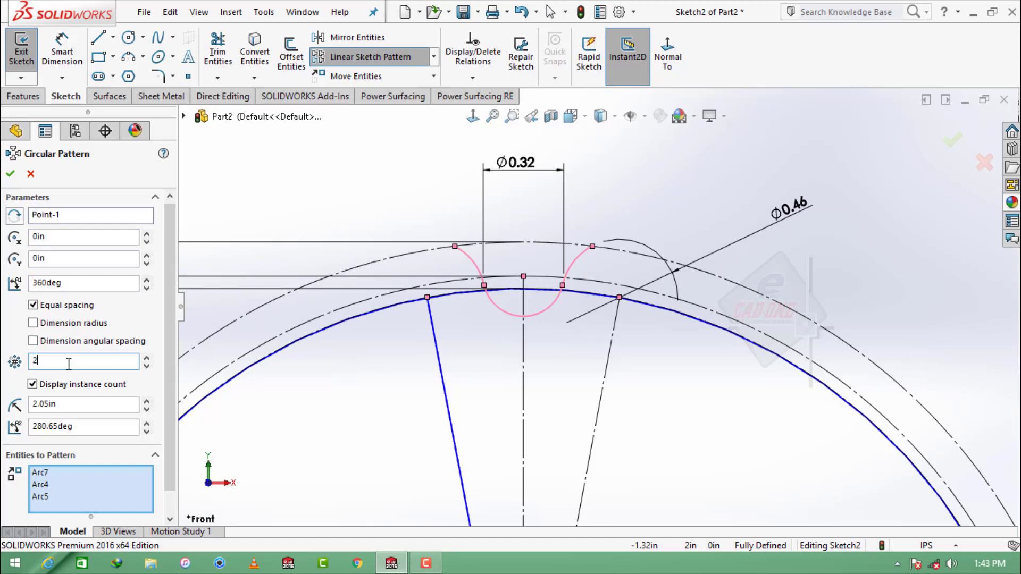
Set the circular pattern to 26 instances over 360° and accept it.
type("6")
scroll(478, 266, "down", 3)
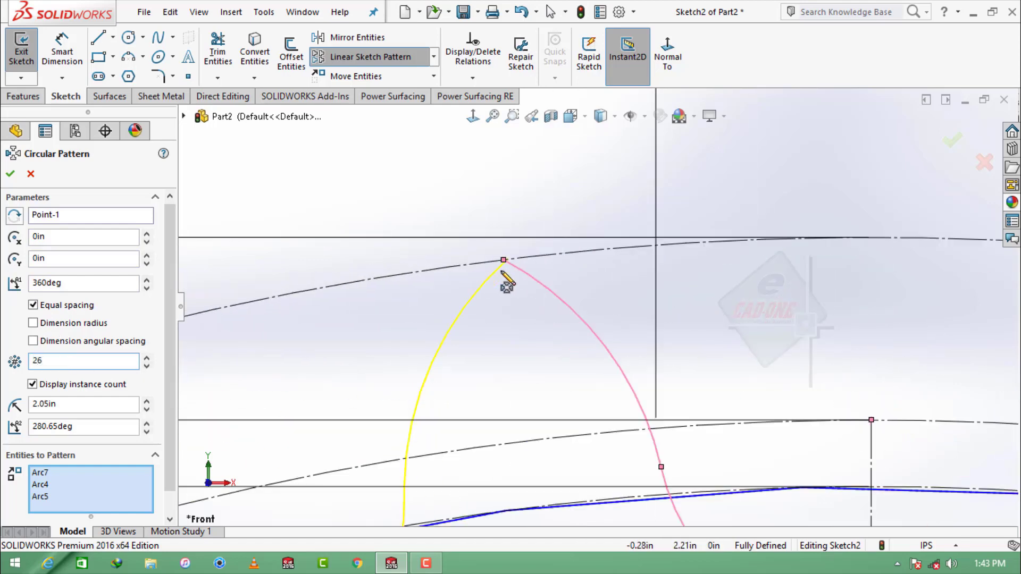
scroll(506, 285, "down", 2)
scroll(517, 255, "up", 2)
scroll(514, 261, "up", 2)
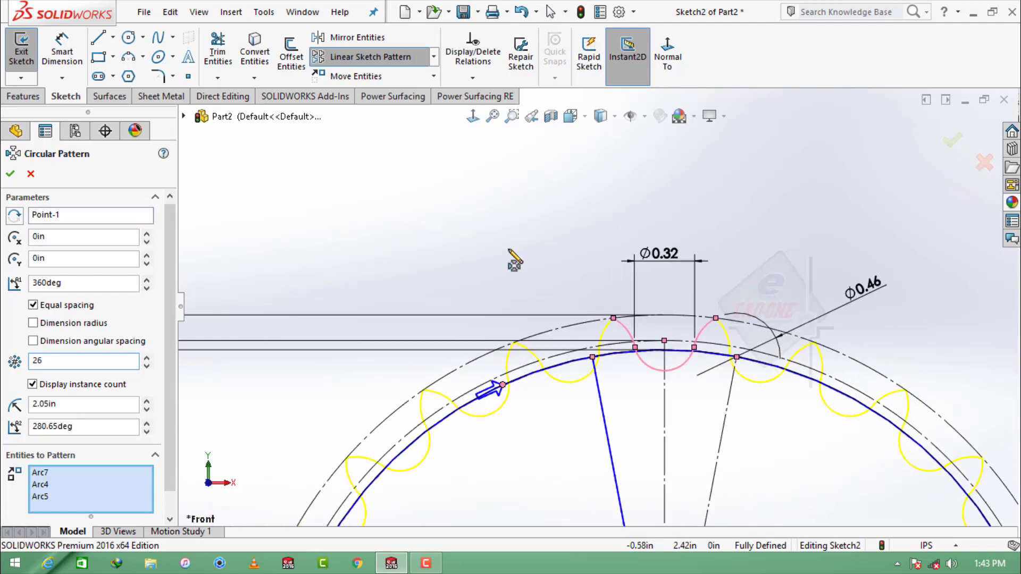
scroll(516, 258, "up", 3)
scroll(518, 256, "up", 2)
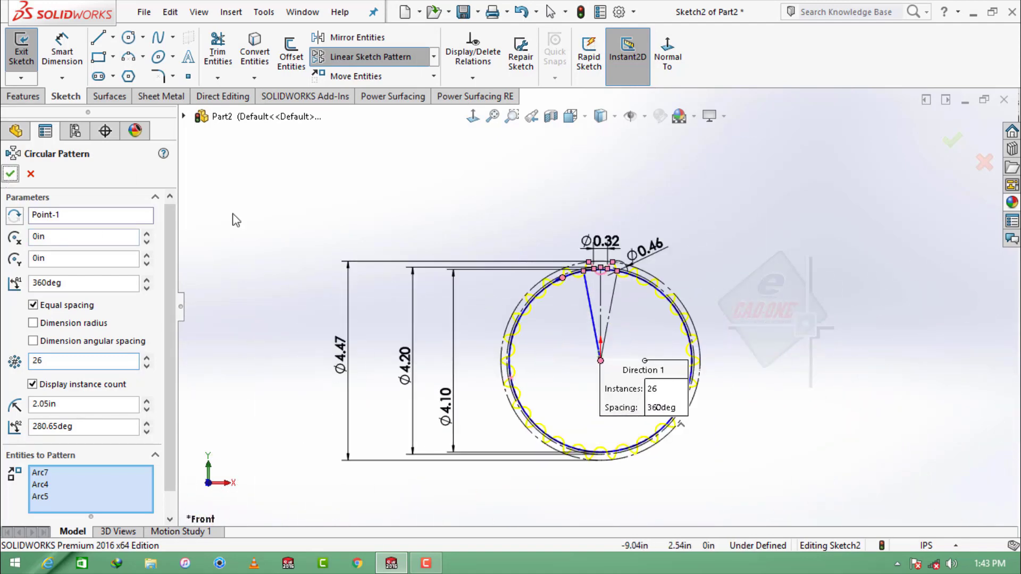
key("Return")
scroll(702, 401, "down", 2)
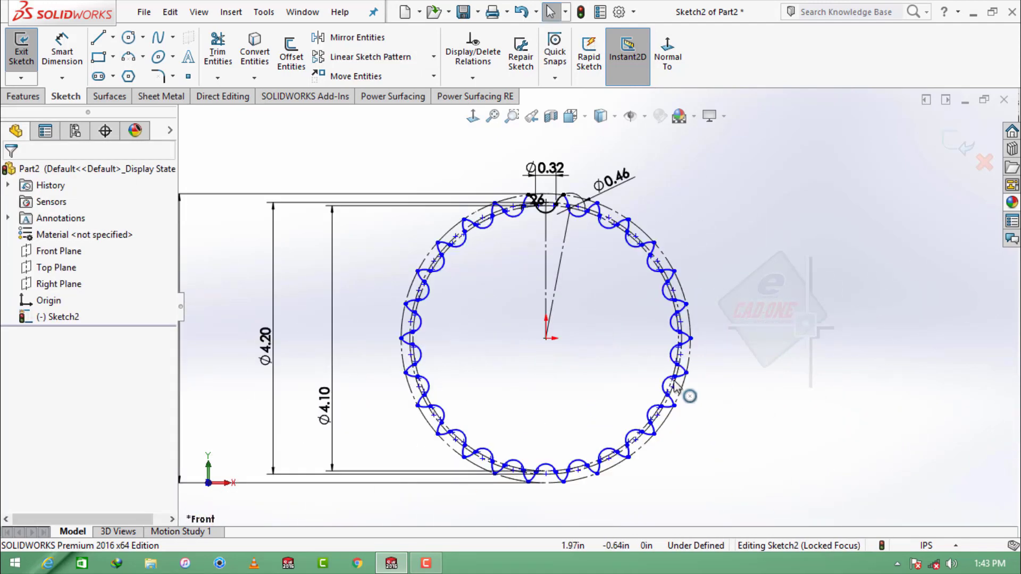
Draw a circle centred on the origin and dimension its diameter to 1.5 in.
left_click(128, 37)
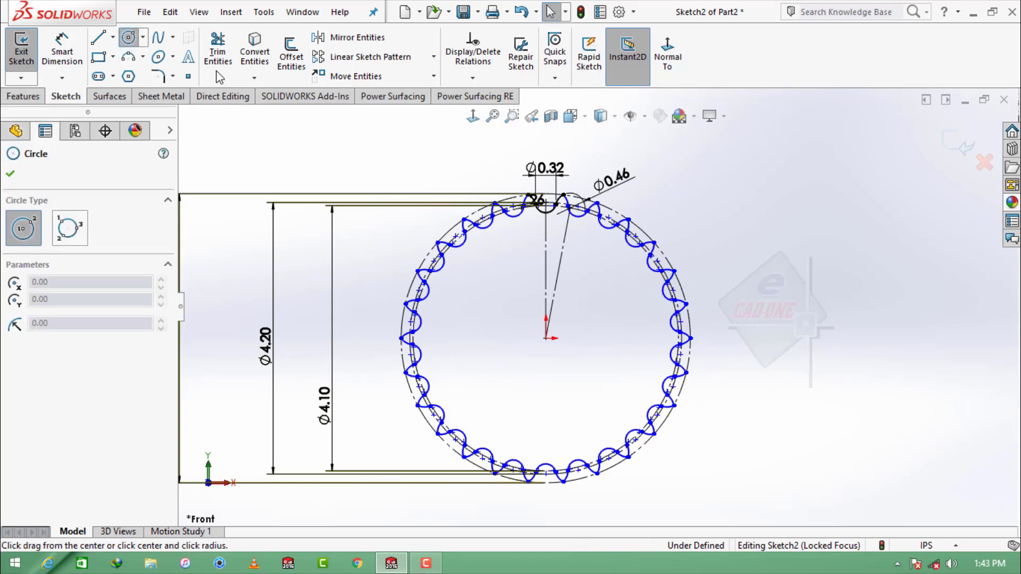
left_click(546, 339)
left_click(597, 345)
right_click_drag(580, 340, 581, 314)
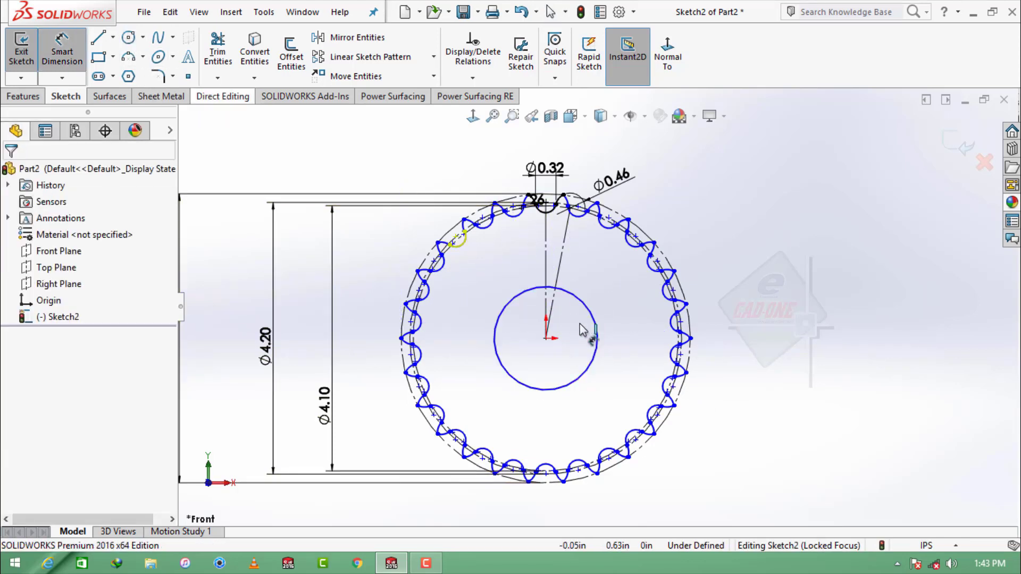
left_click(597, 340)
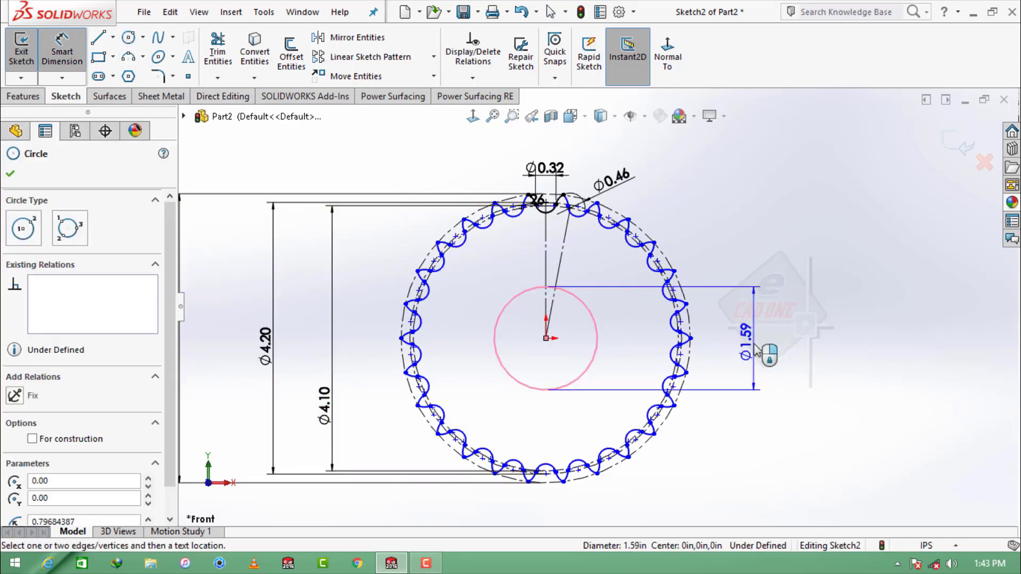
left_click(755, 345)
type("1.5")
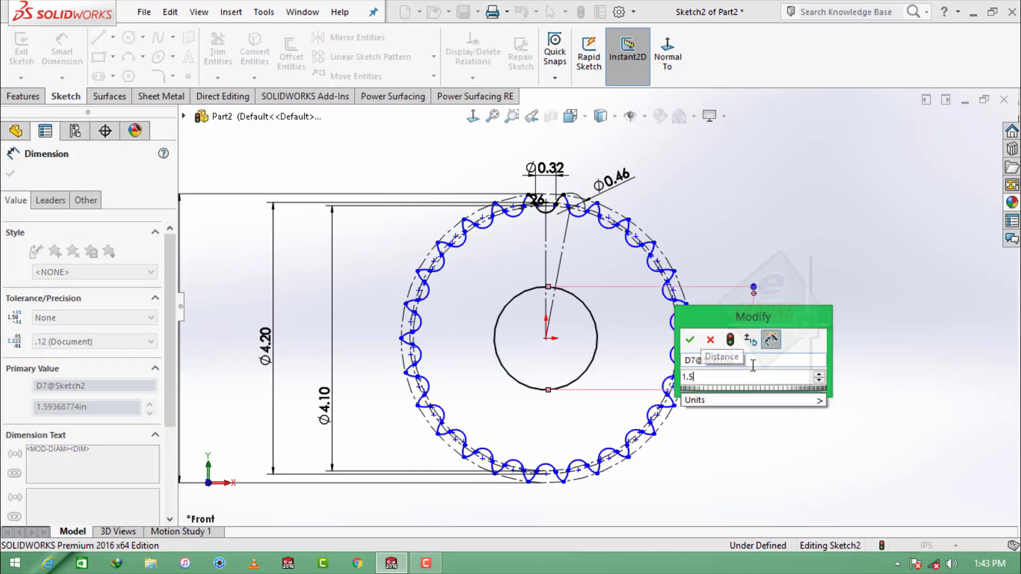
key("Return")
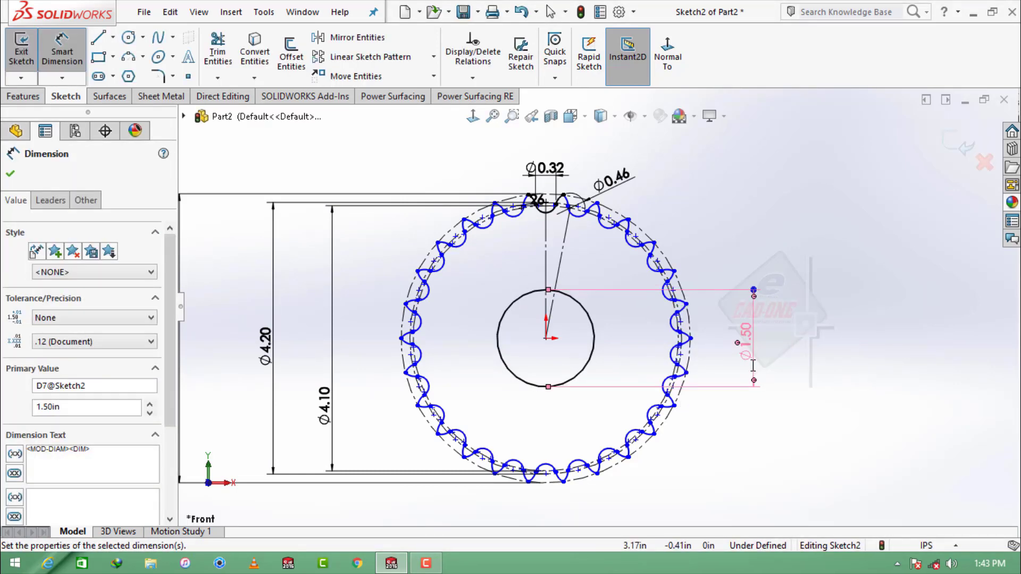
key("Escape")
Extrude the sprocket region 0.284 in into Boss-Extrude1 and view it edge-on.
left_click(29, 97)
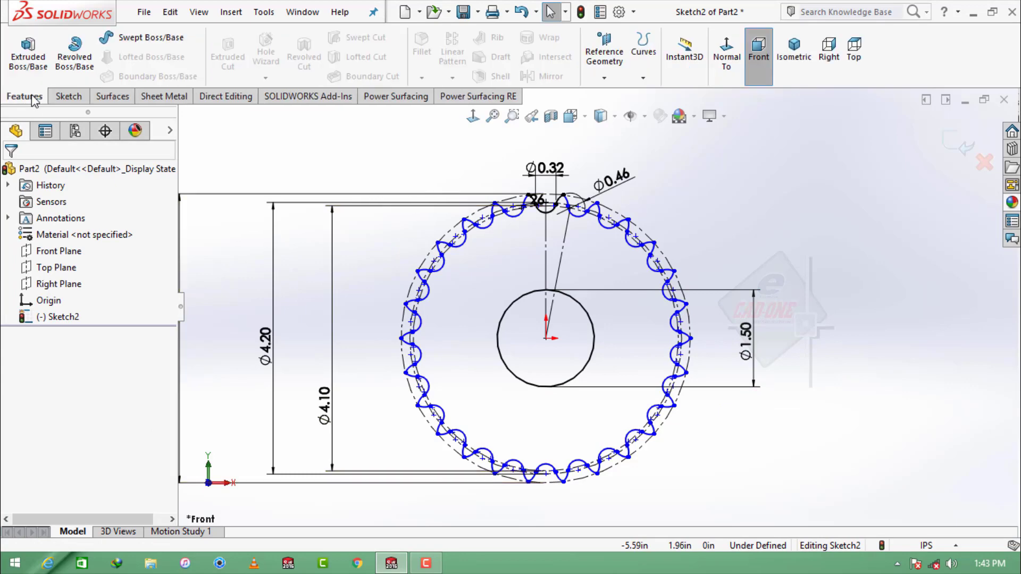
left_click(28, 54)
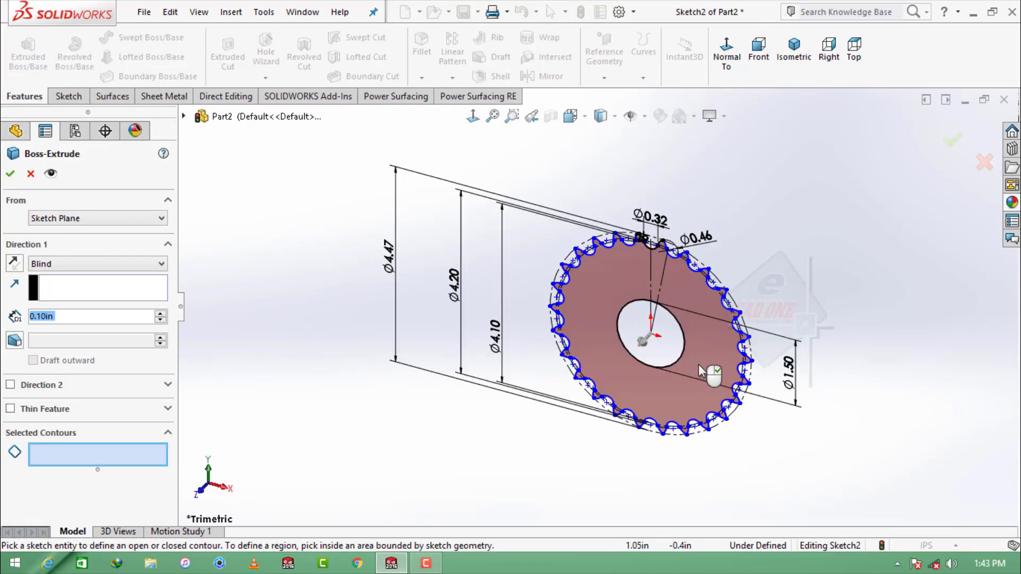
left_click(697, 381)
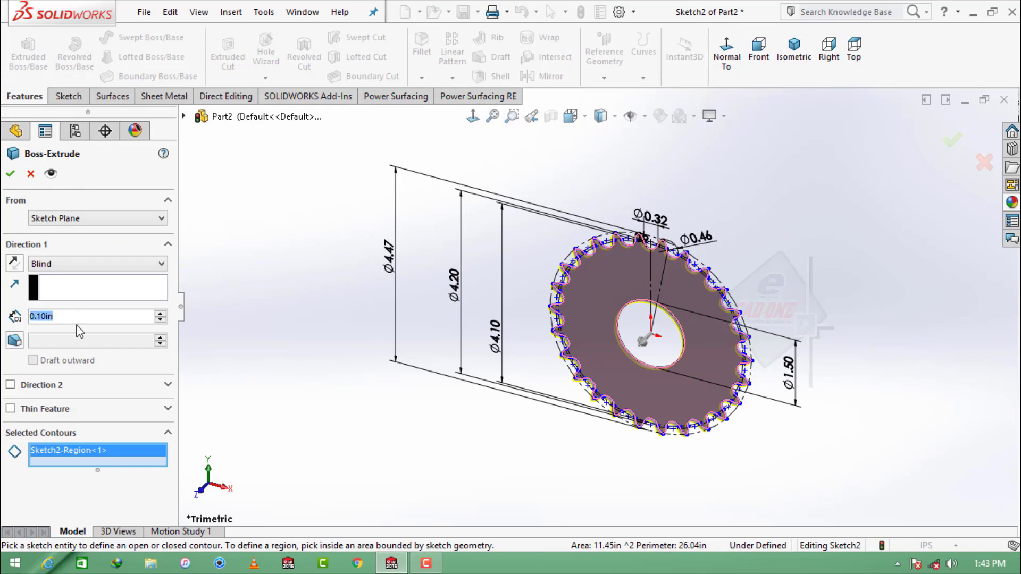
type("0.284")
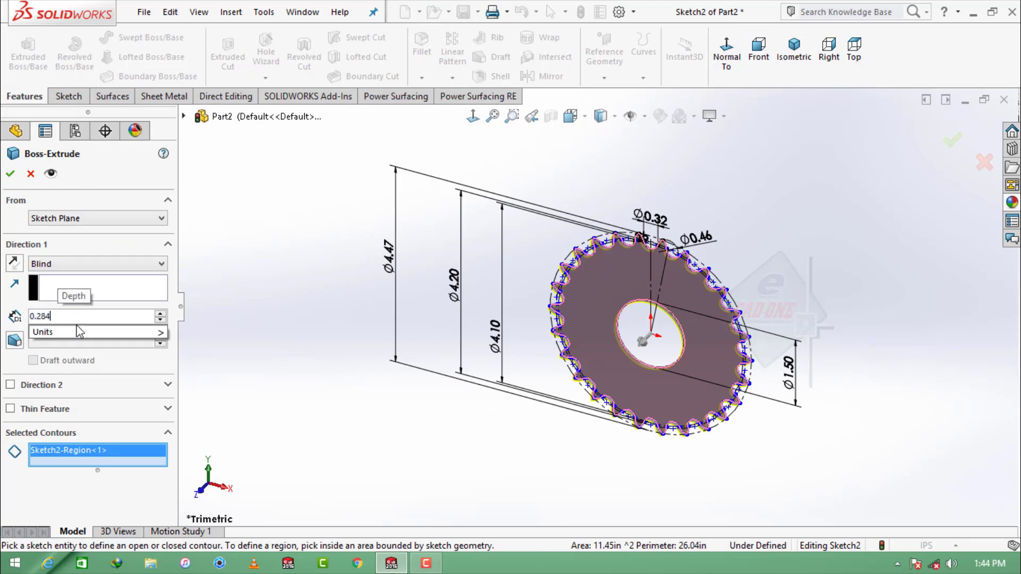
key("Return")
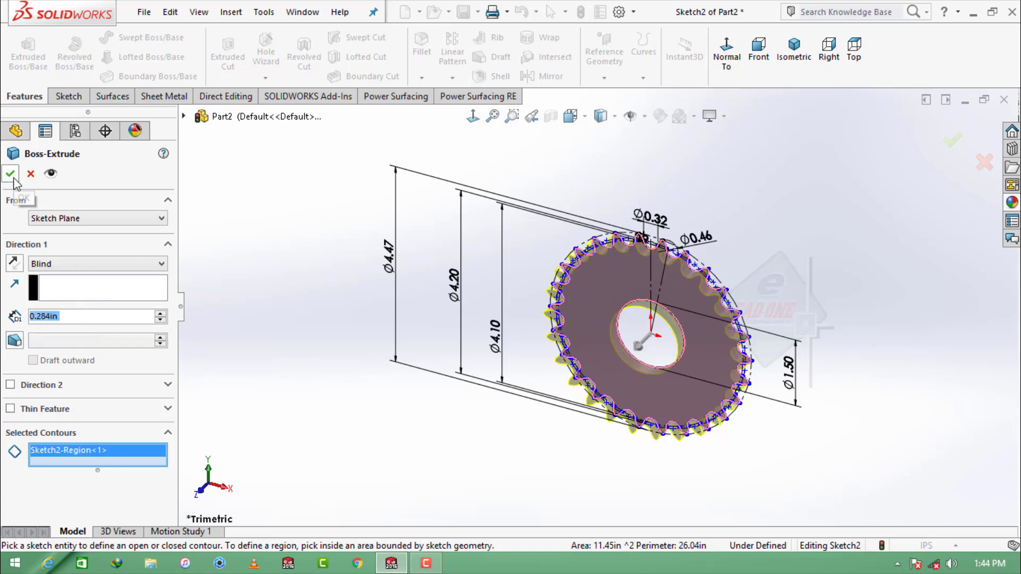
left_click(13, 178)
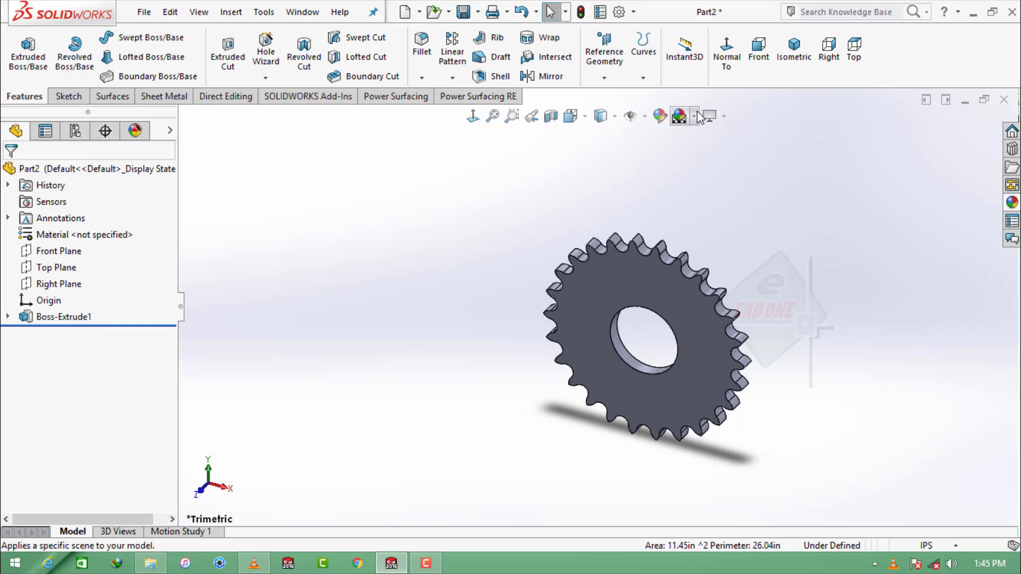
left_click(682, 116)
mouse_move(775, 194)
middle_mouse_down()
mouse_move(684, 319)
mouse_move(720, 404)
mouse_move(704, 398)
mouse_move(755, 419)
mouse_move(700, 353)
middle_mouse_up()
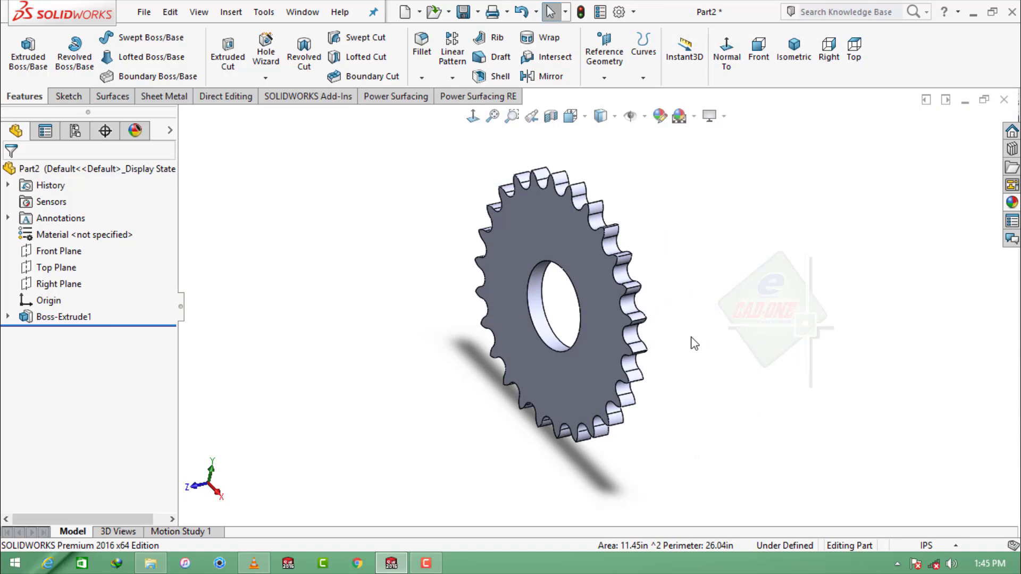
Start a Right Plane sketch viewed normal, with a horizontal centreline from the origin.
left_click(58, 284)
left_click(83, 267)
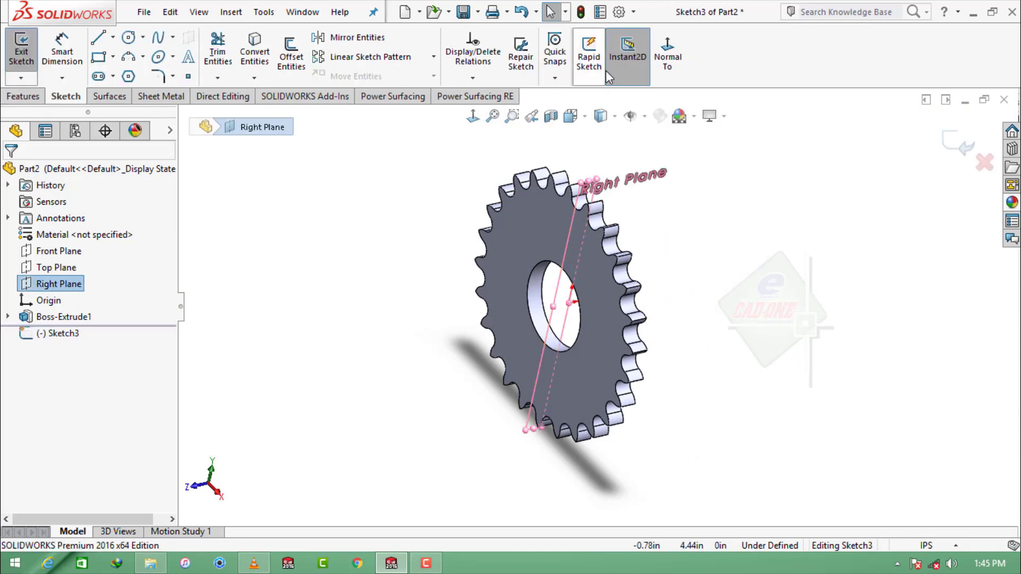
left_click(661, 67)
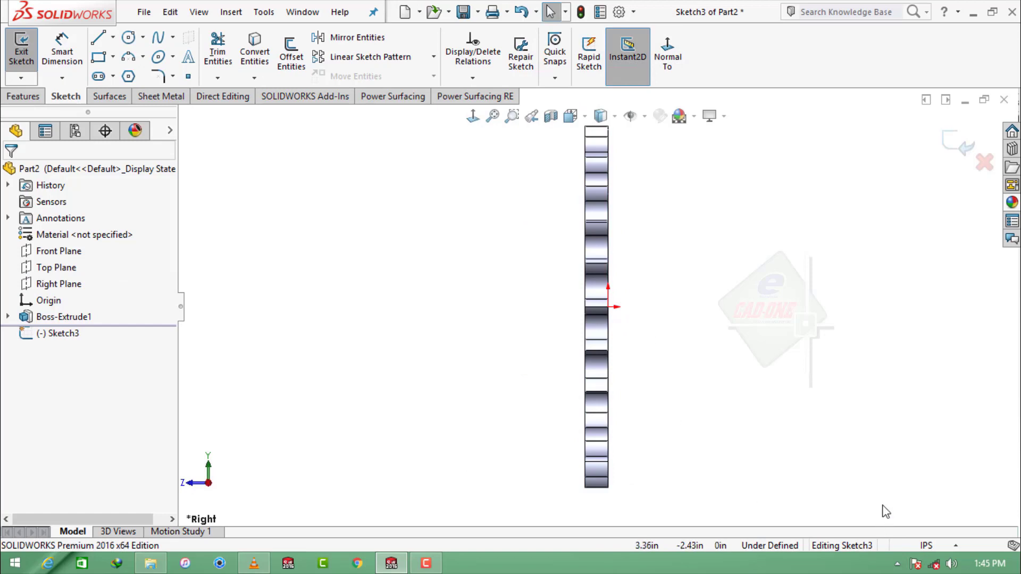
left_click(114, 39)
left_click(133, 73)
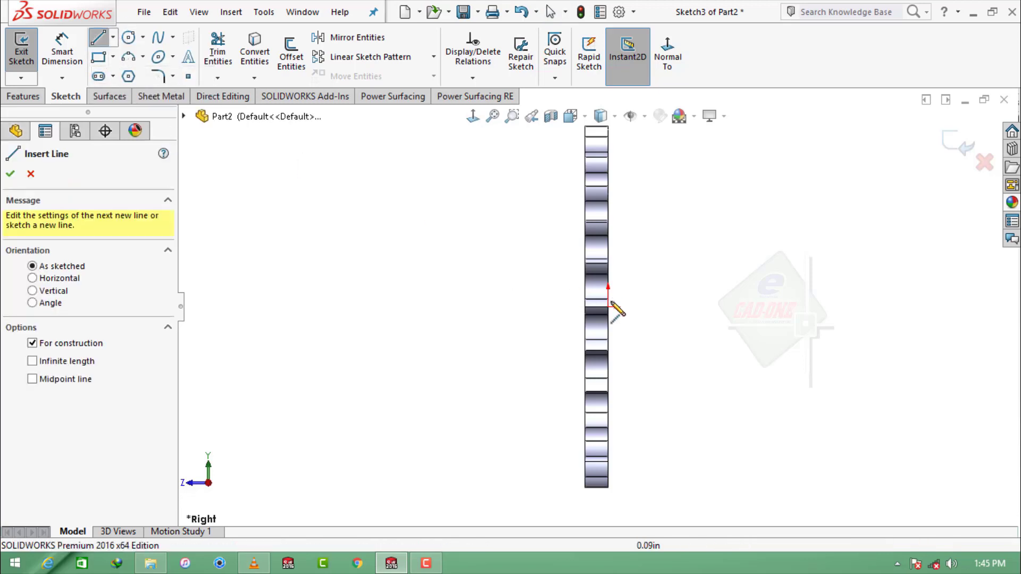
left_click(608, 306)
left_click(385, 307)
key("Escape")
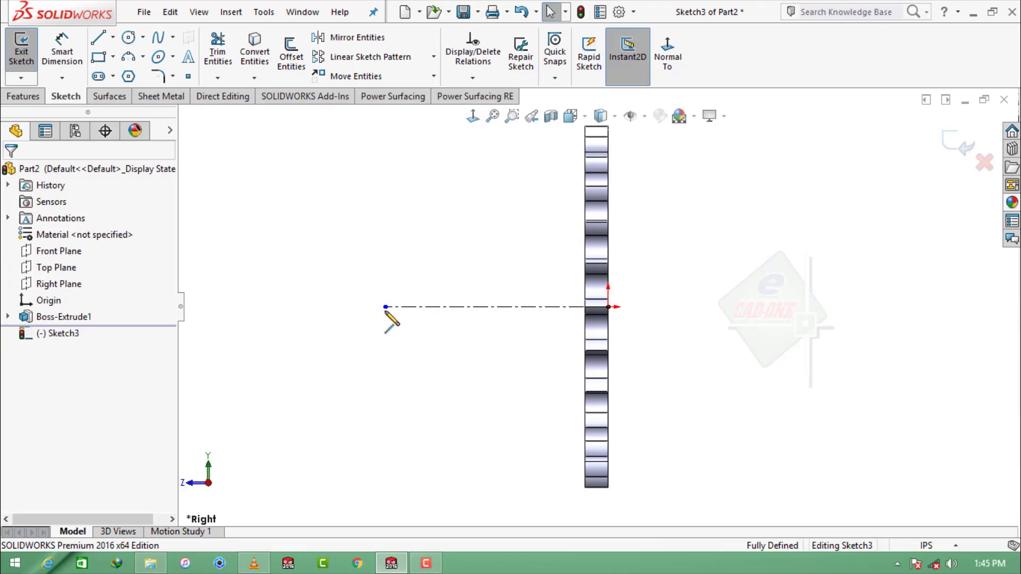
Draw a corner rectangle starting at the gear's side face for the hub profile.
left_click(99, 57)
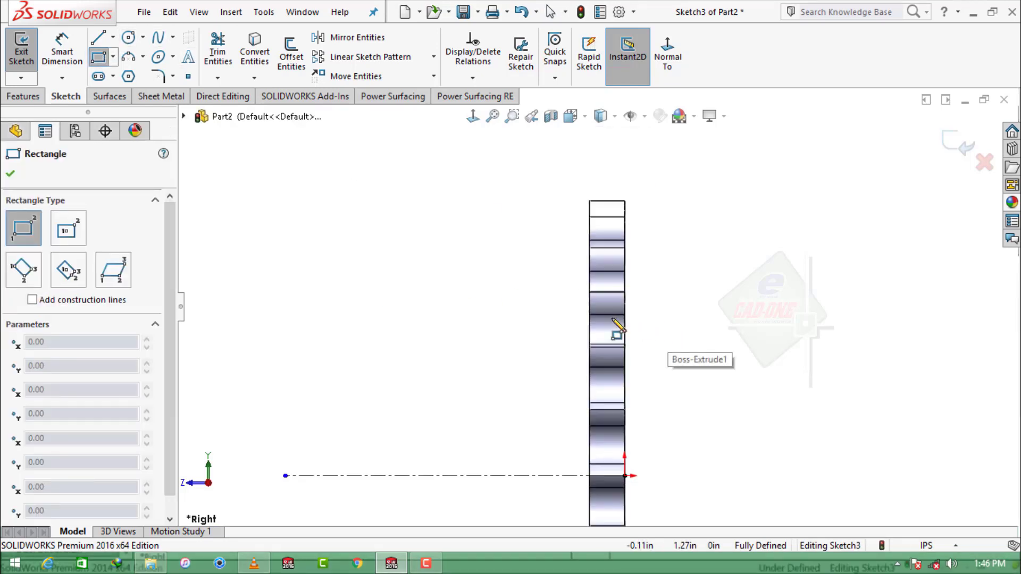
scroll(566, 281, "down", 3)
scroll(567, 281, "down", 3)
left_click(573, 259)
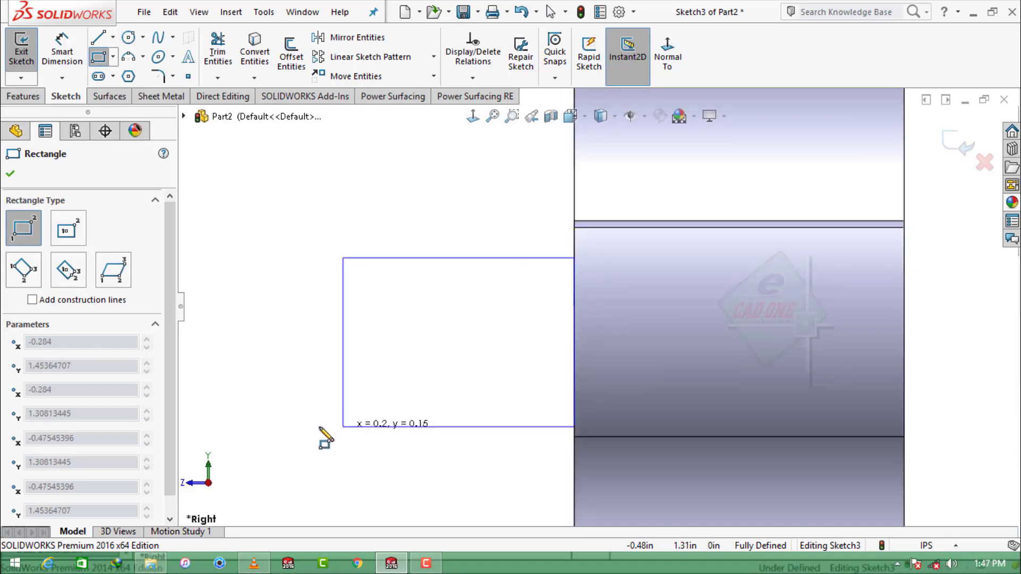
left_click(289, 403)
scroll(581, 296, "up", 5)
scroll(579, 295, "up", 5)
scroll(580, 296, "up", 2)
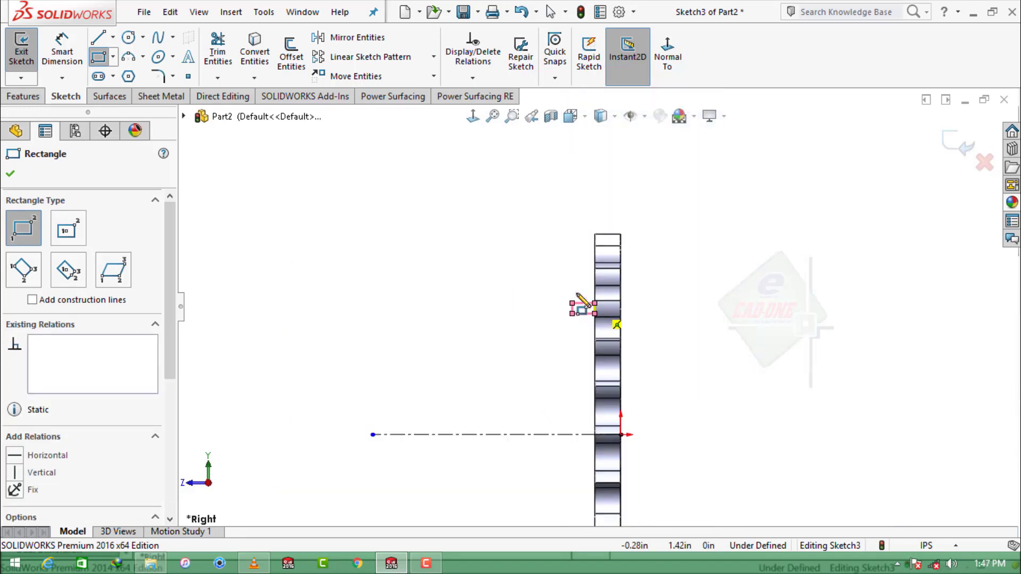
scroll(585, 319, "down", 1)
scroll(587, 324, "down", 2)
key("Escape")
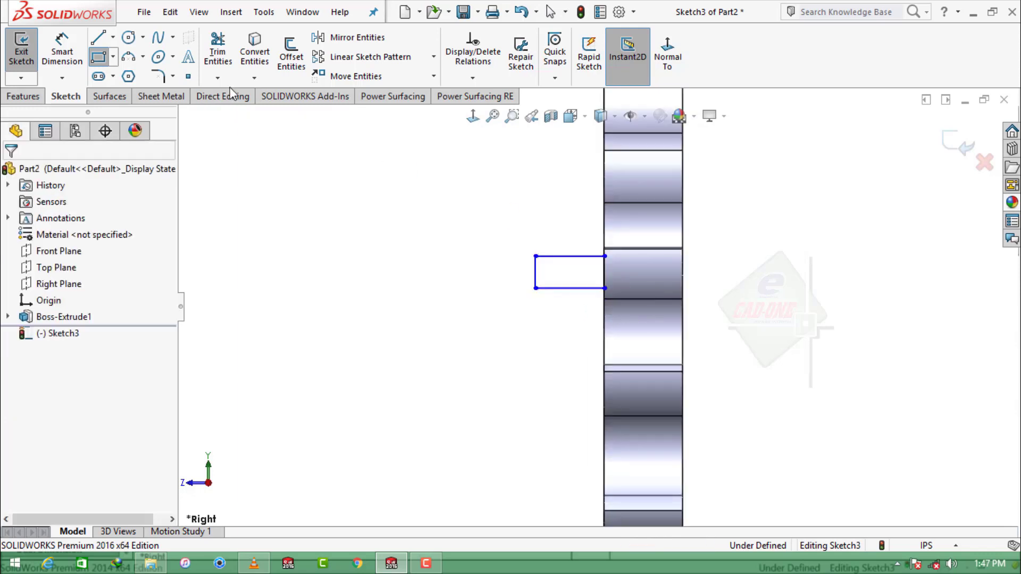
scroll(505, 175, "down", 2)
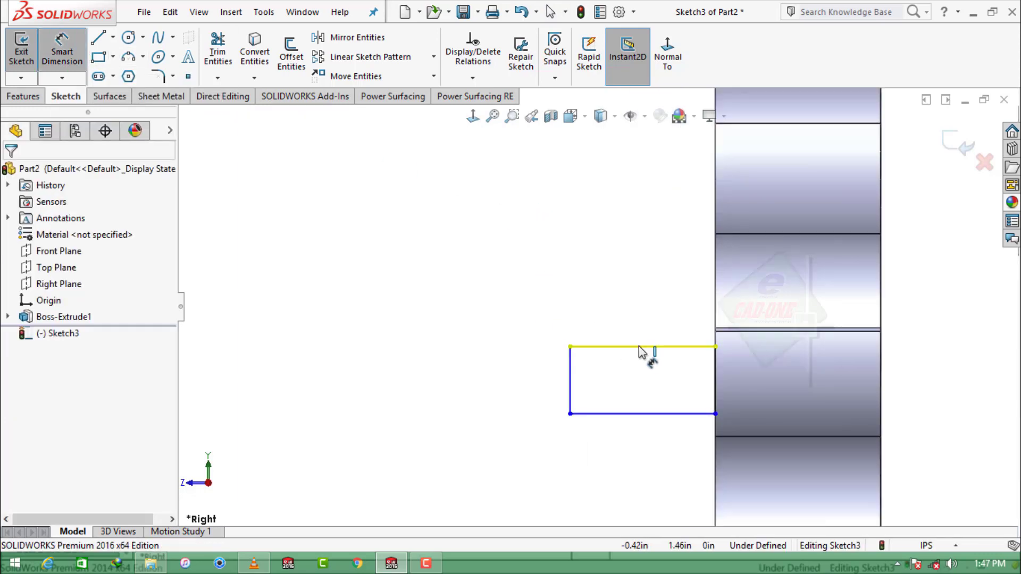
Dimension the rectangle's top edge to 0.75 in hub width.
left_click(646, 346)
left_click(645, 323)
type("0")
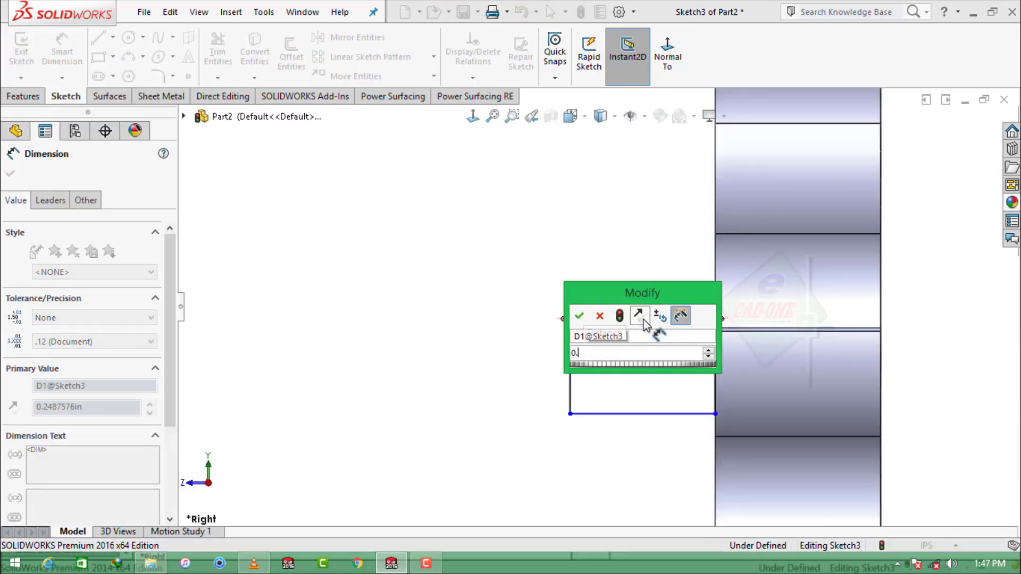
type(".75")
key("Return")
scroll(643, 324, "up", 1)
scroll(645, 329, "up", 3)
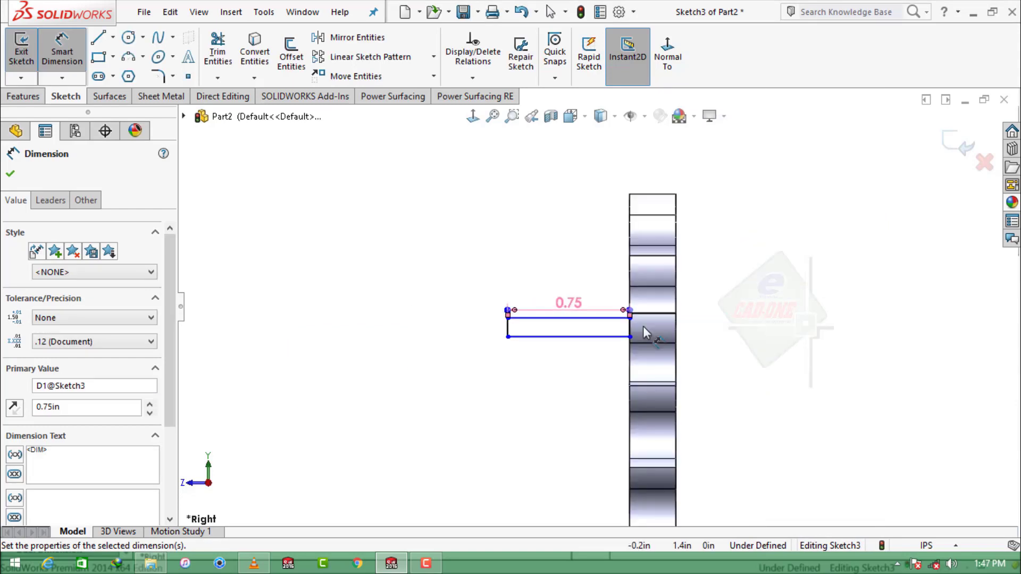
scroll(630, 360, "up", 2)
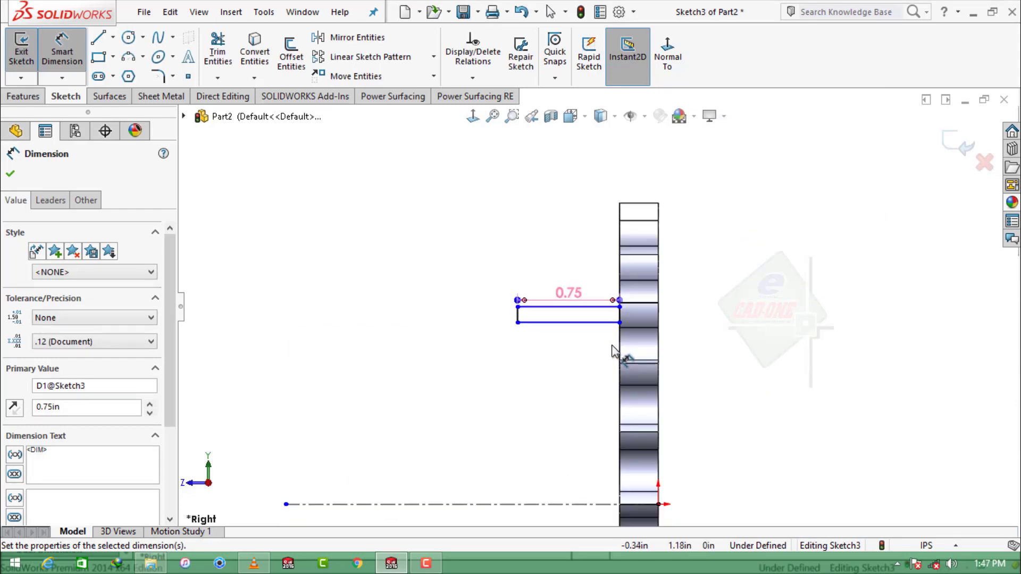
key("Escape")
Dimension the hub's inner diameter to 1.50 and outer diameter to 2.25 about the centreline.
left_click(541, 264)
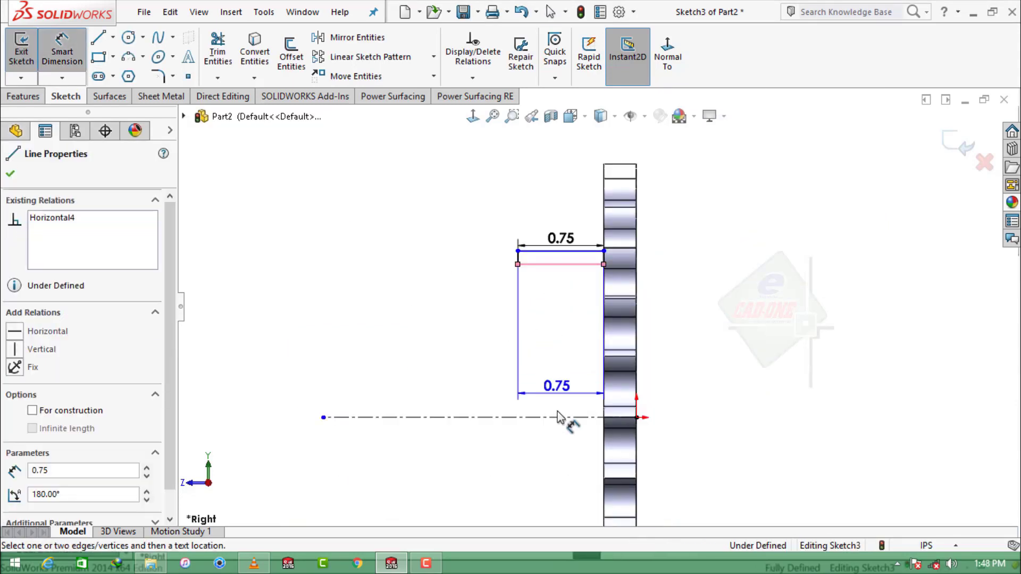
left_click(550, 417)
scroll(548, 420, "up", 2)
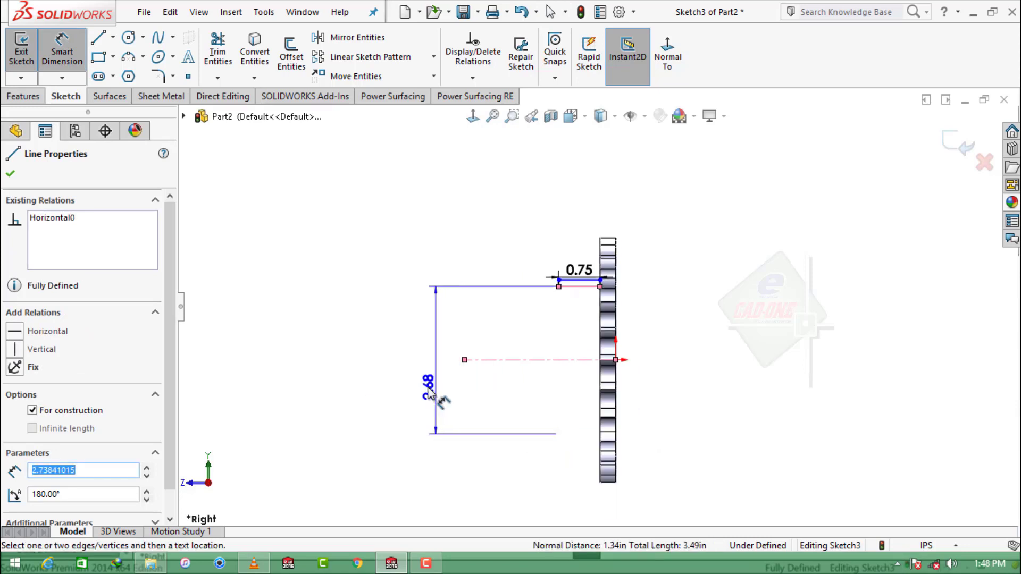
left_click(422, 385)
type("1.5")
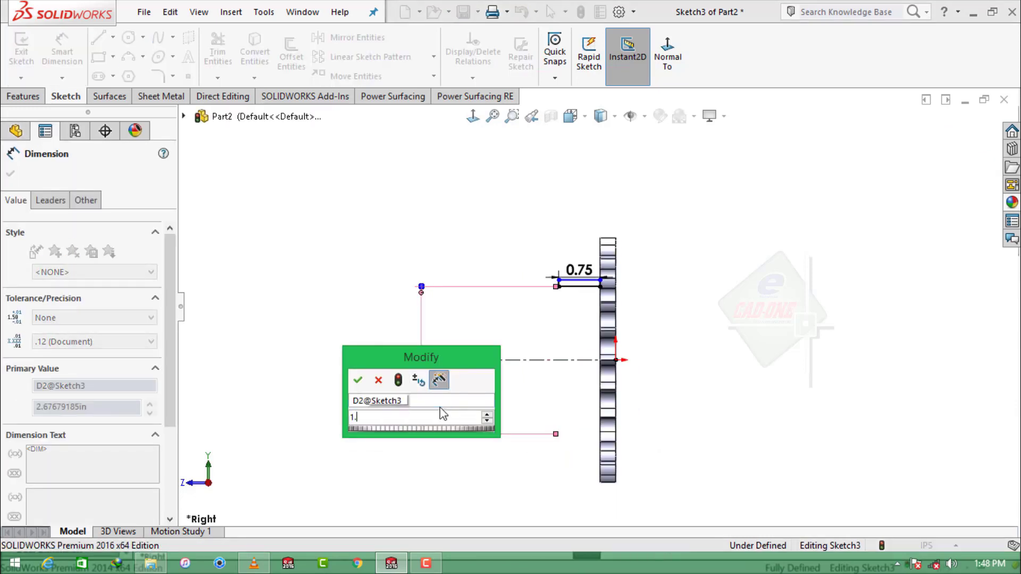
key("Return")
scroll(574, 378, "down", 2)
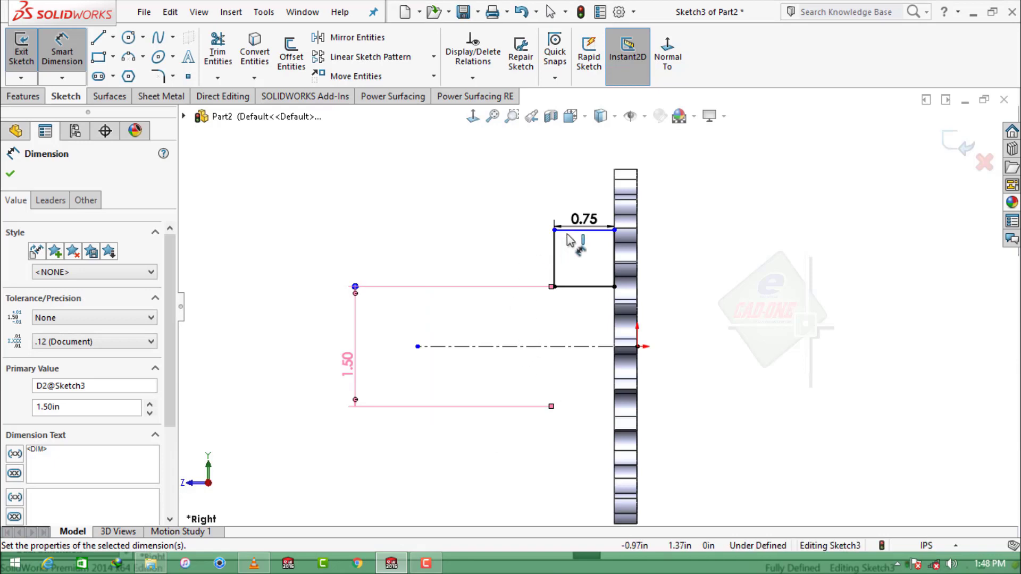
left_click(585, 230)
left_click(564, 347)
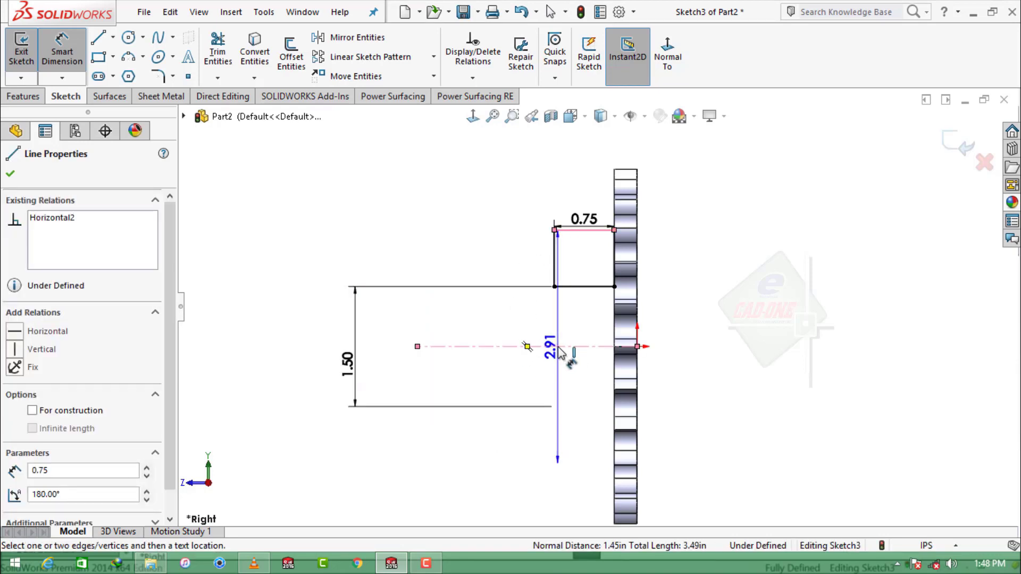
left_click(307, 353)
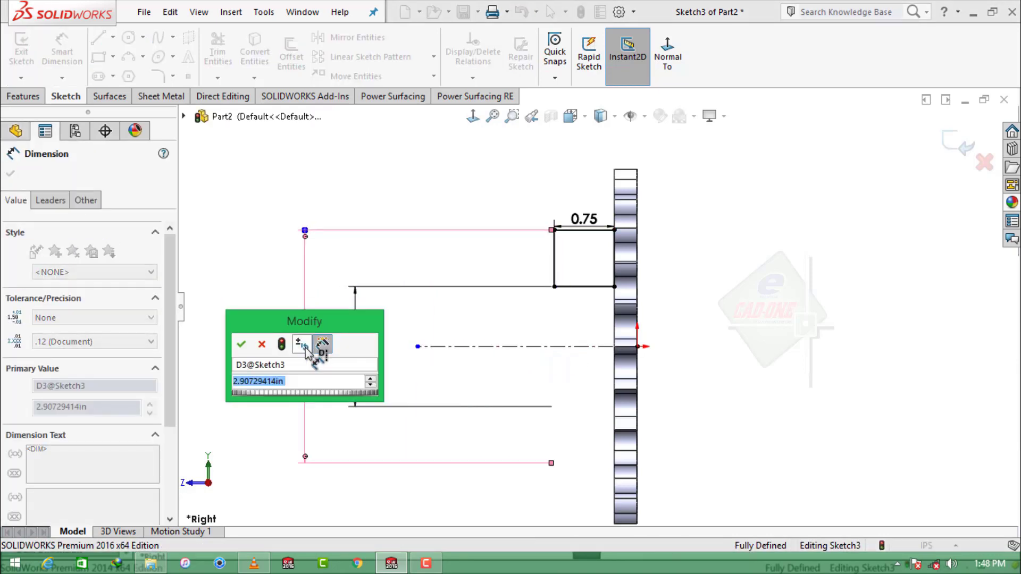
type("2.25")
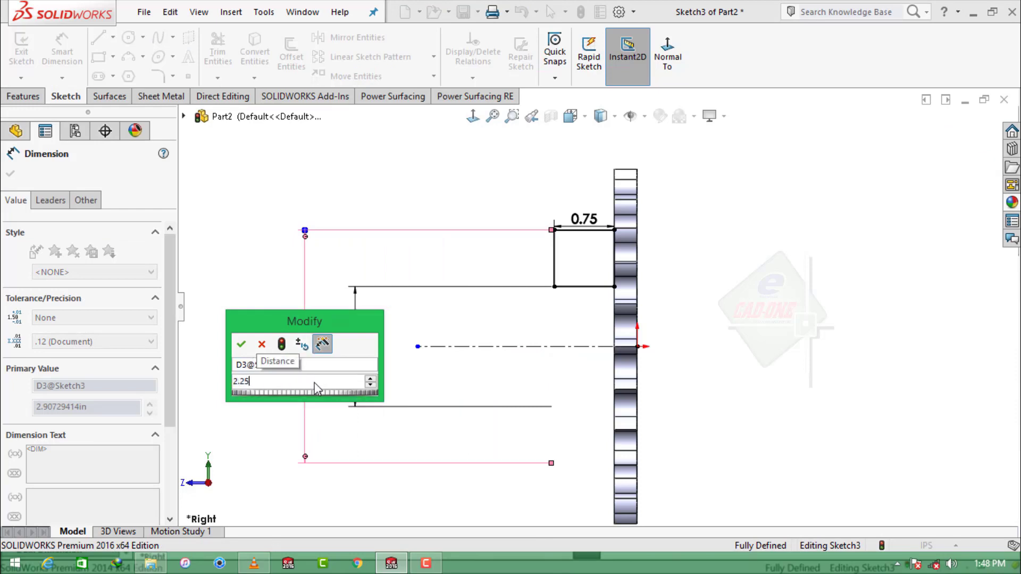
key("Return")
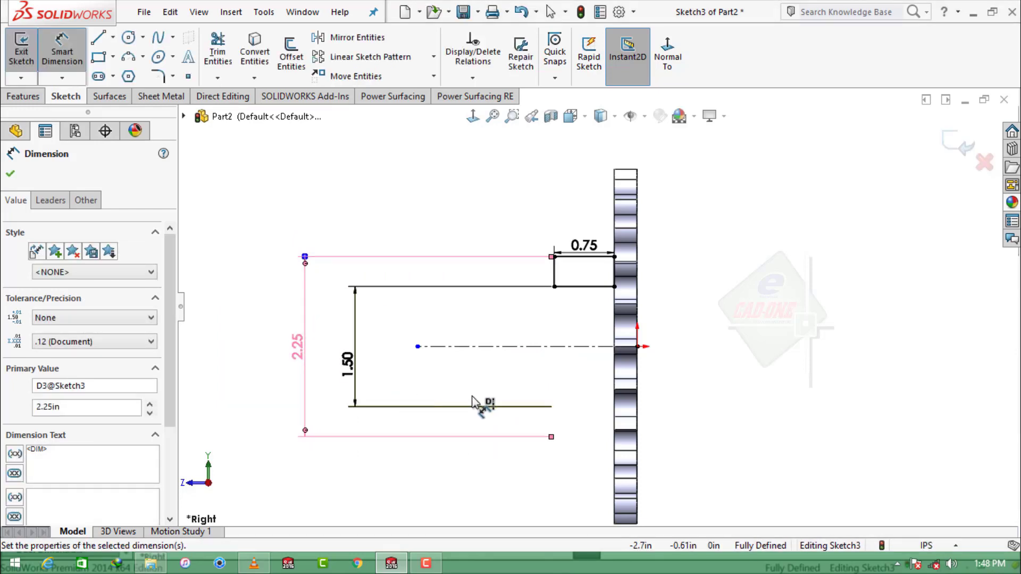
scroll(594, 363, "down", 2)
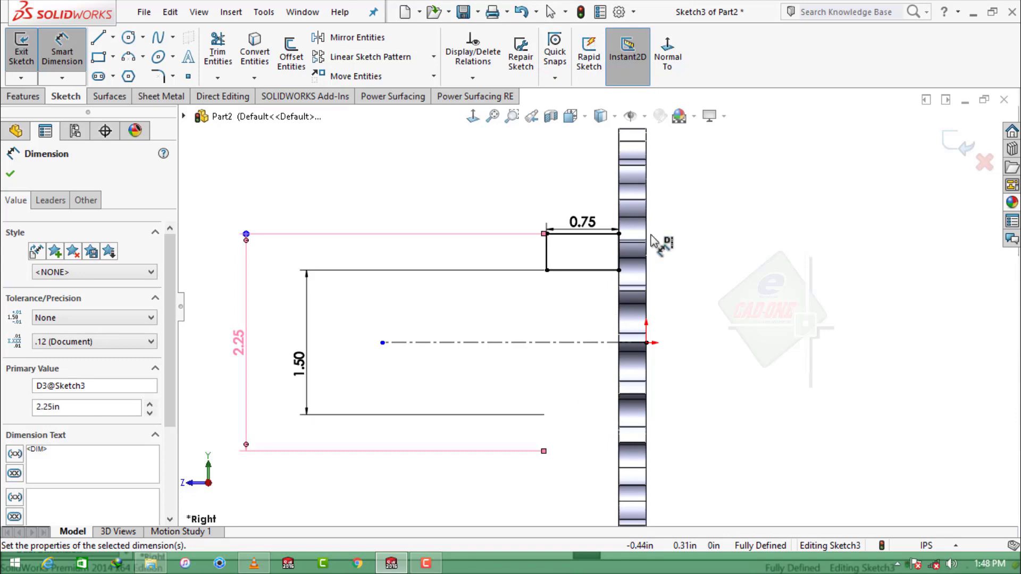
Revolve the rectangle 360° about the centreline into the hub, Revolve1.
left_click(23, 97)
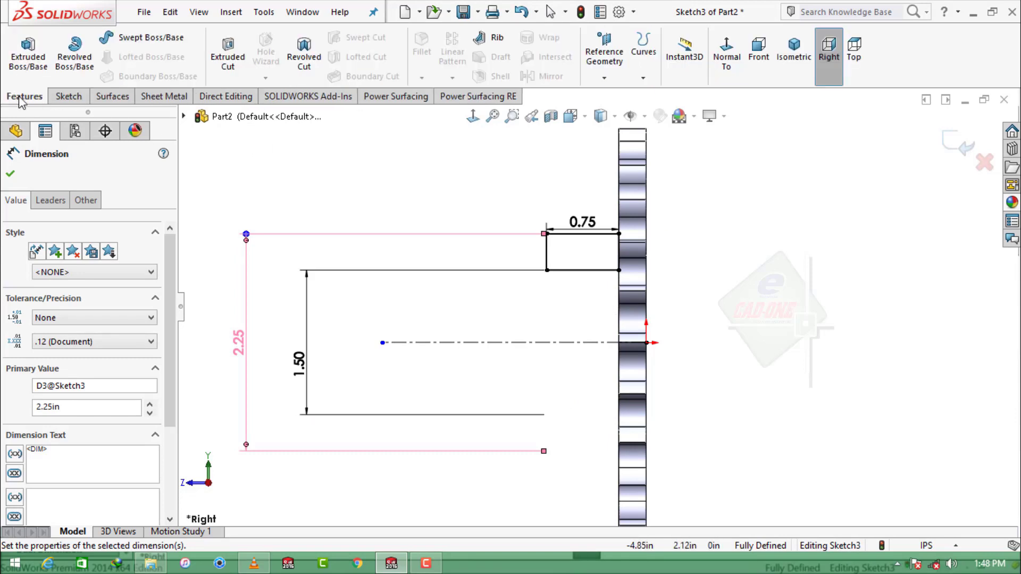
left_click(77, 67)
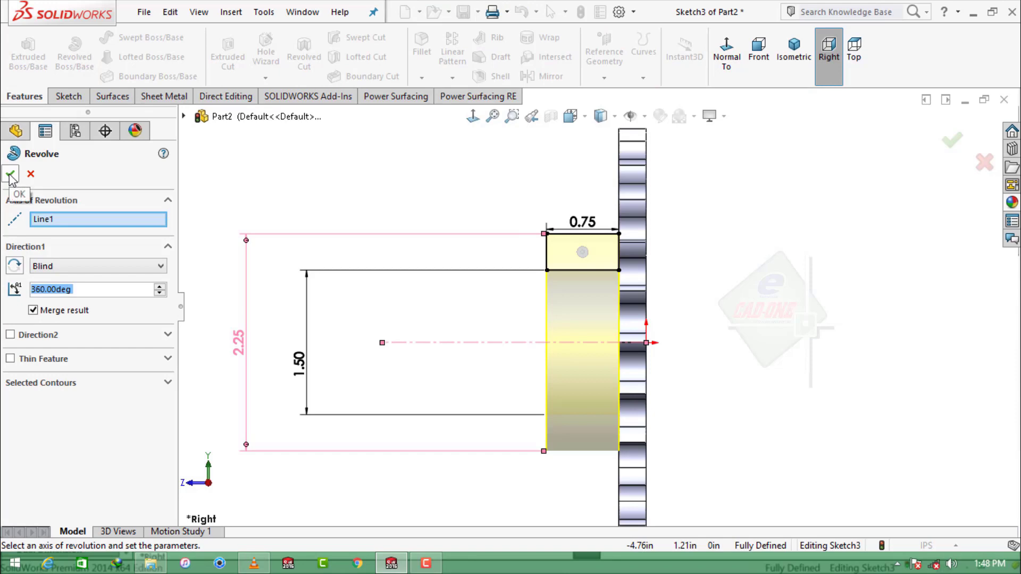
left_click(11, 176)
mouse_move(749, 302)
middle_mouse_down()
mouse_move(819, 351)
mouse_move(599, 267)
middle_mouse_up()
left_click(599, 267)
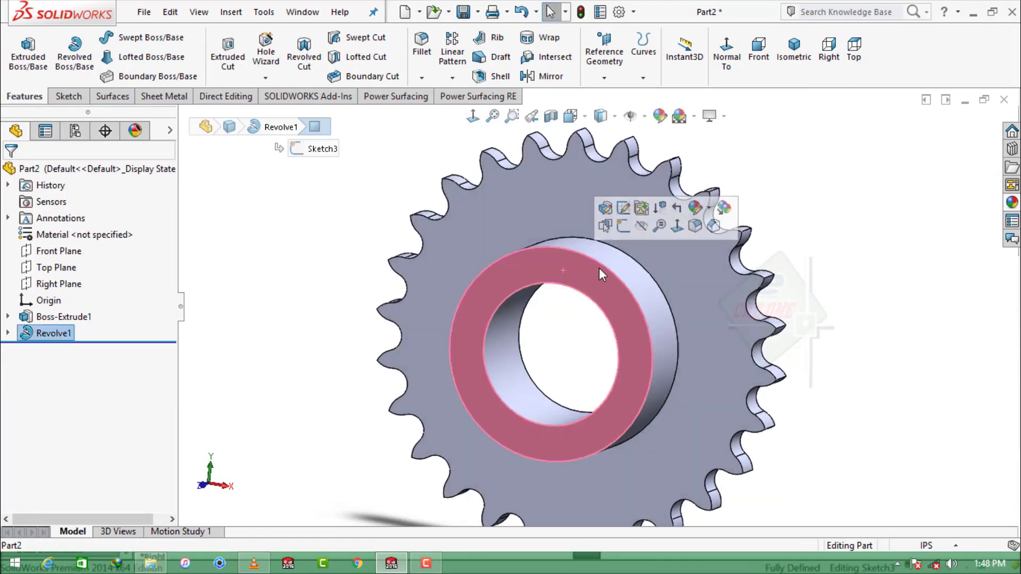
Start a sketch on the hub face with a vertical centerline from the origin to the bore top.
left_click(623, 226)
scroll(600, 244, "down", 3)
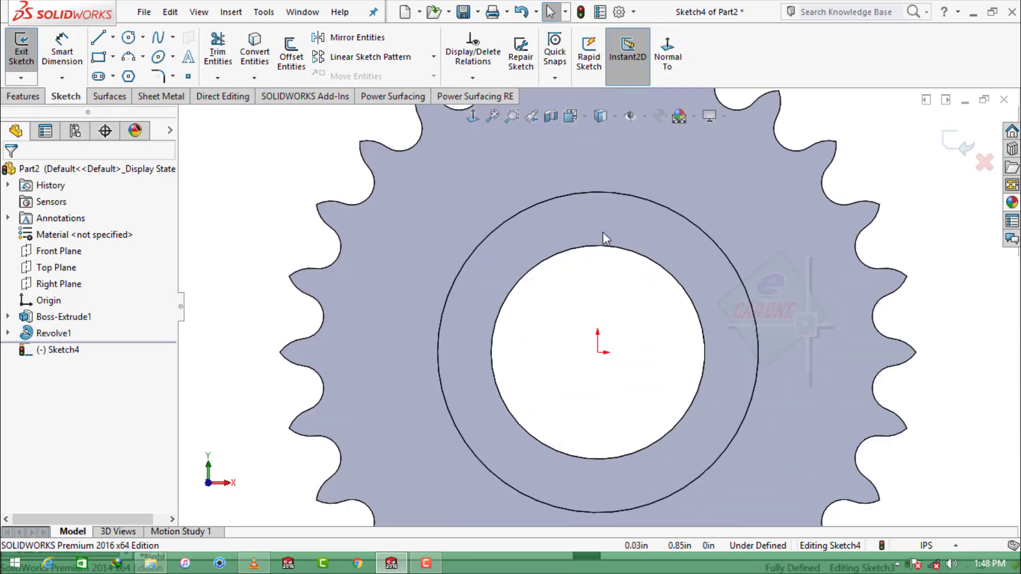
scroll(602, 232, "down", 5)
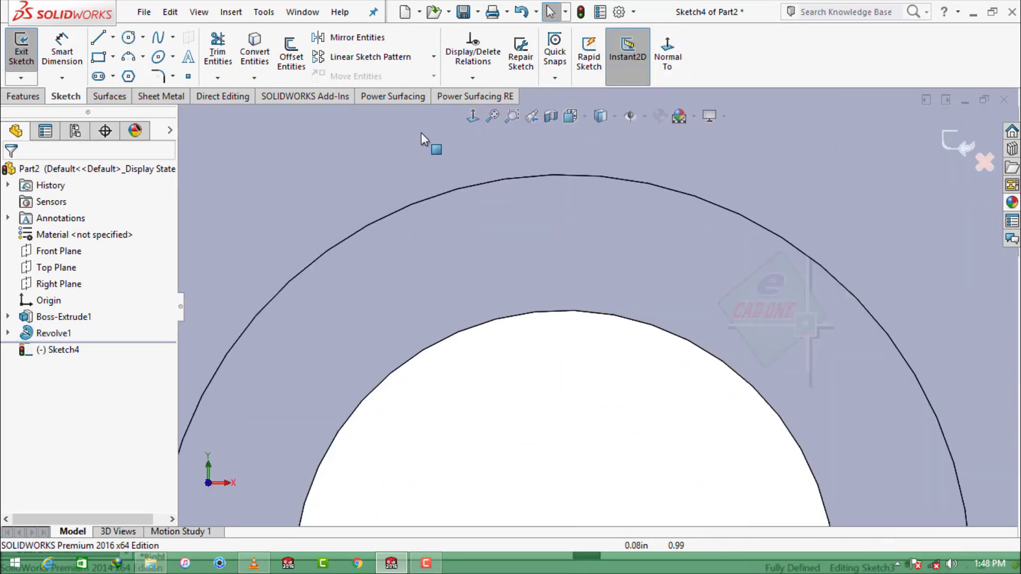
left_click(113, 57)
left_click(113, 37)
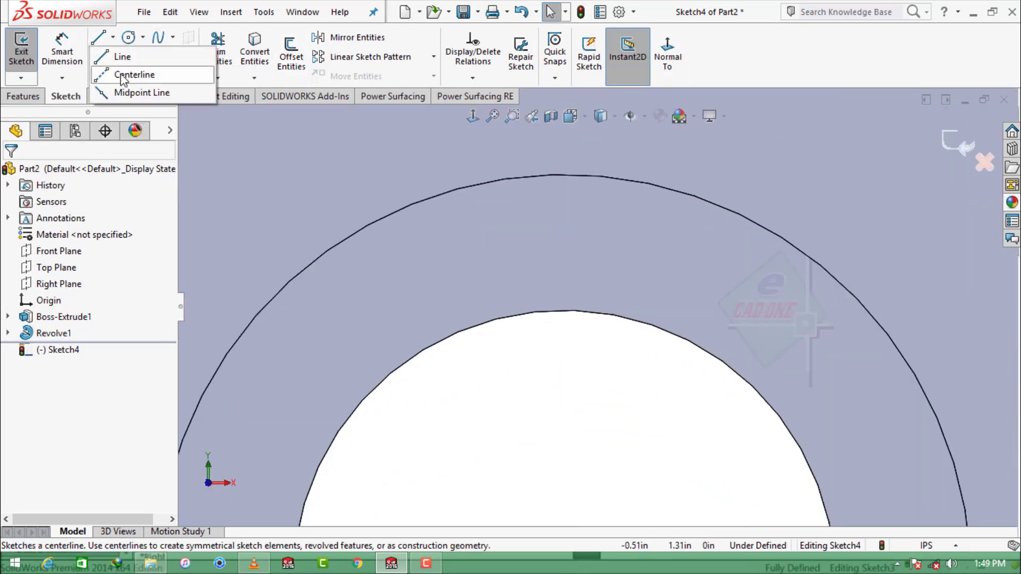
left_click(124, 76)
scroll(589, 369, "up", 5)
left_click(588, 370)
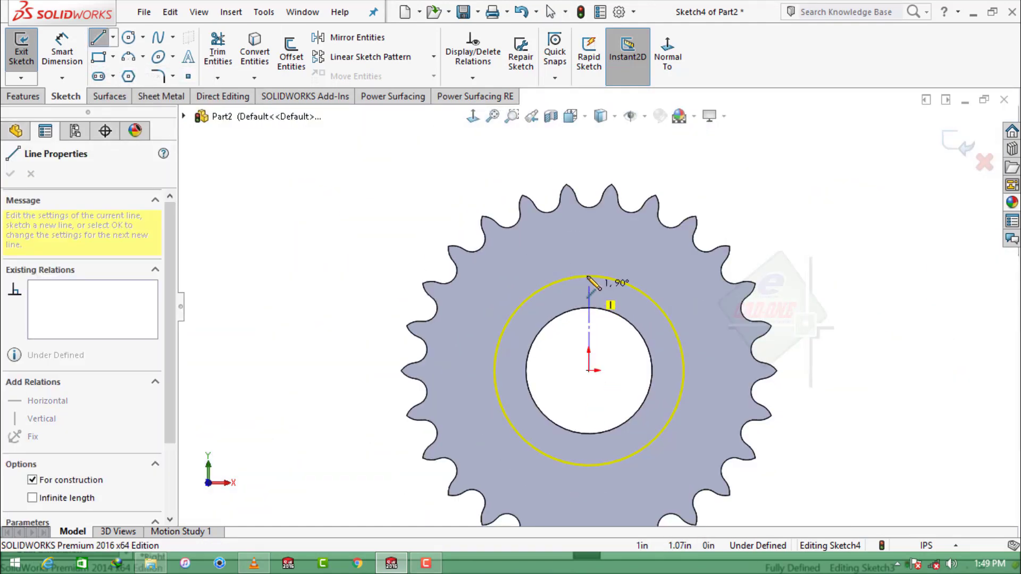
left_click(589, 276)
key("Escape")
Draw a corner rectangle on the bore top, its sides symmetric about the centerline.
scroll(590, 317, "down", 3)
scroll(582, 311, "down", 2)
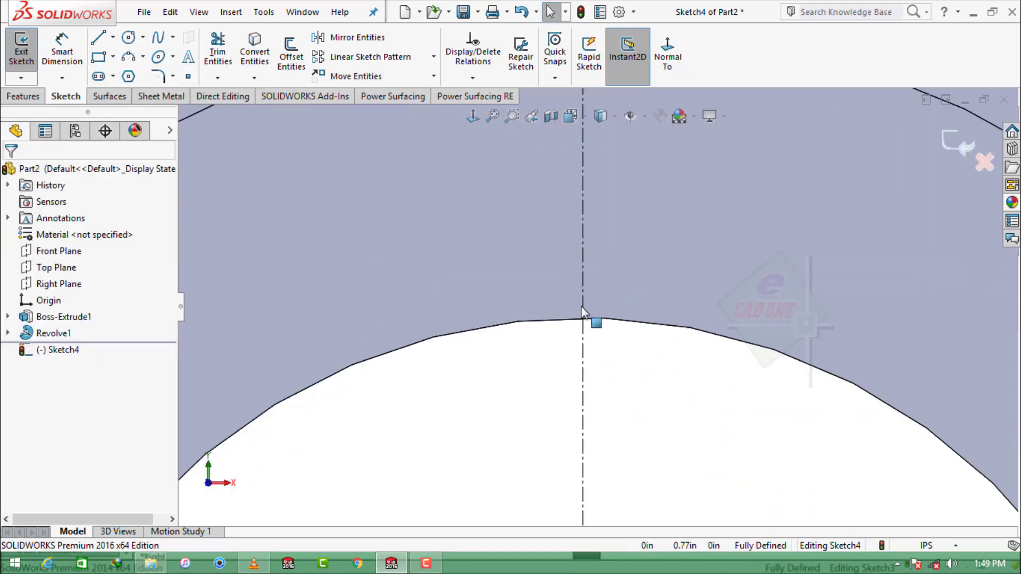
left_click(99, 57)
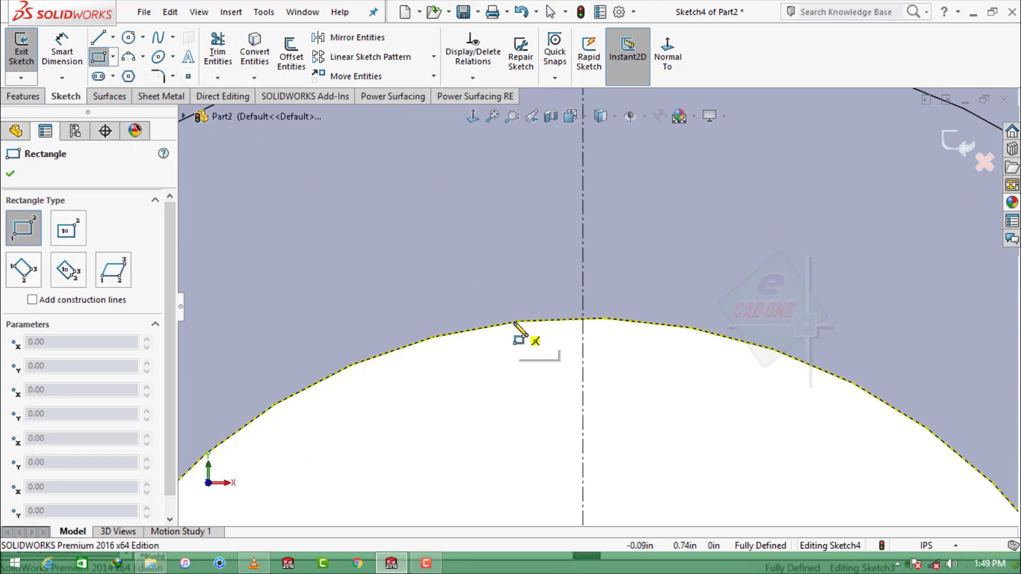
left_click(488, 325)
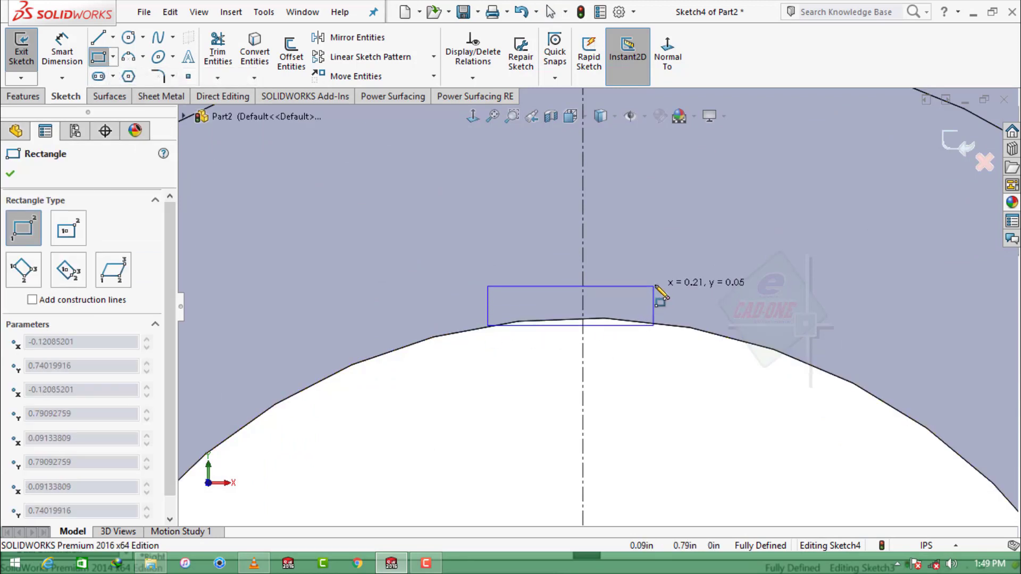
left_click(667, 265)
key("Escape")
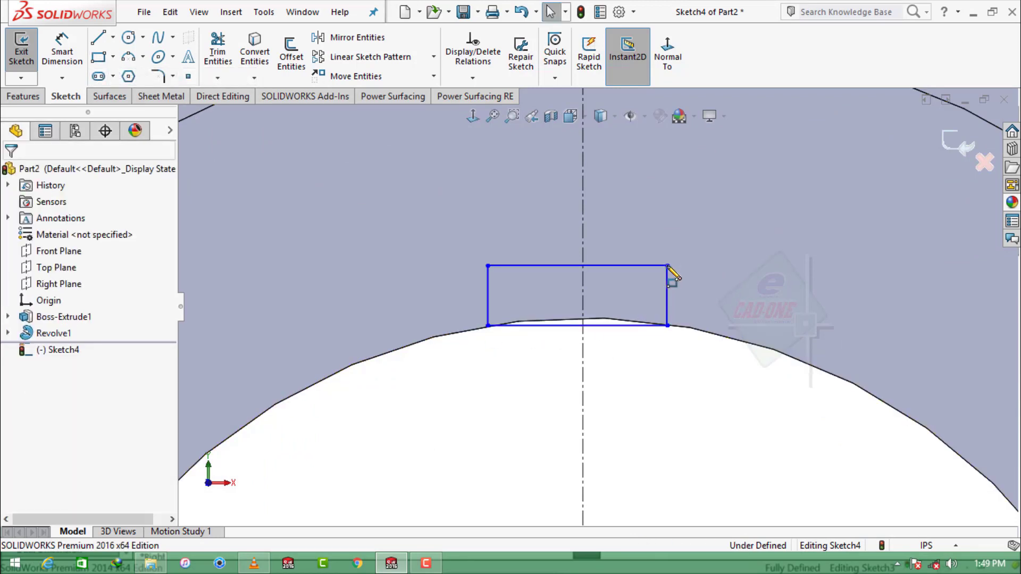
left_click(667, 287)
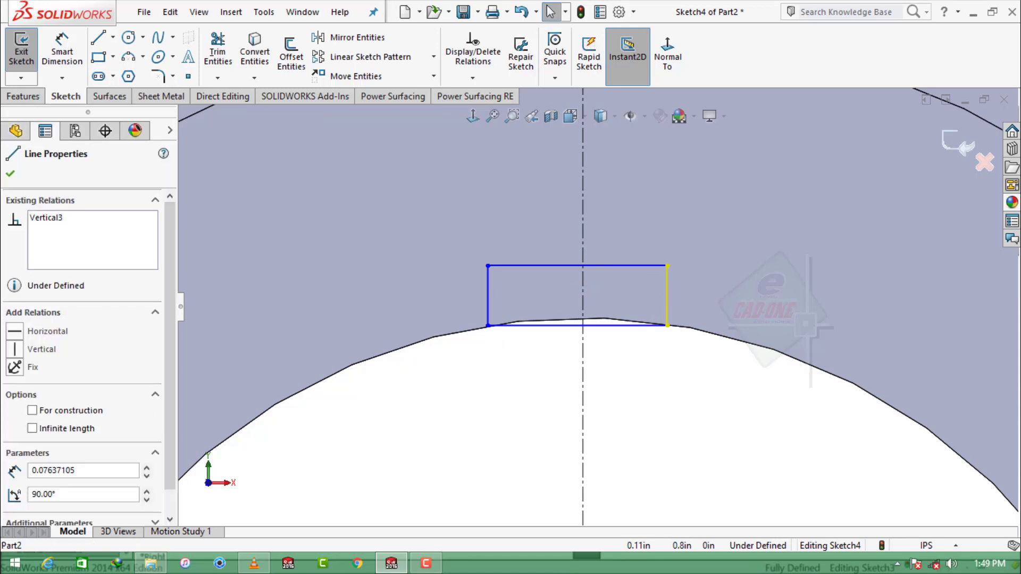
left_click(488, 284, "ctrl")
left_click(583, 292, "ctrl")
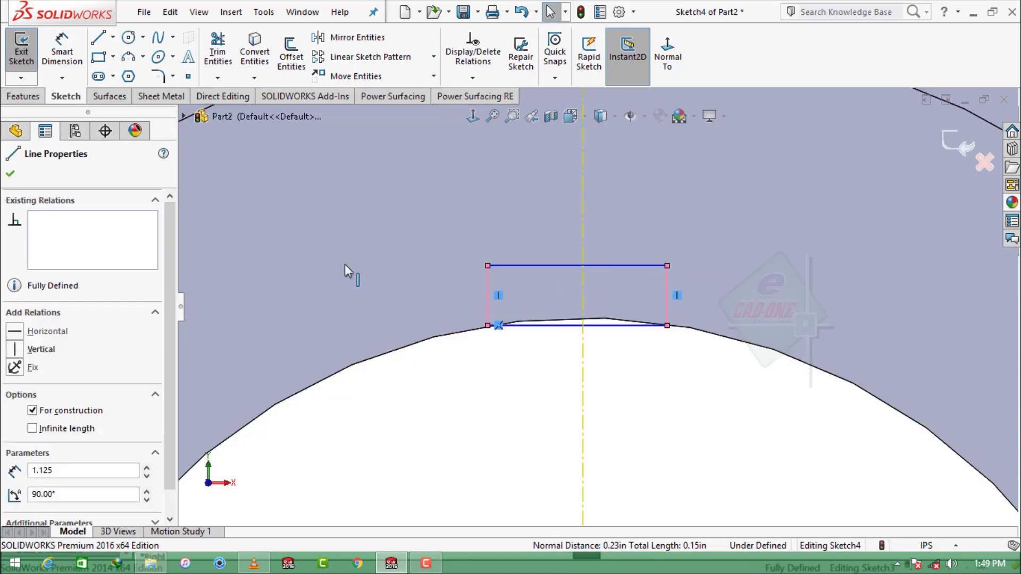
left_click(14, 505)
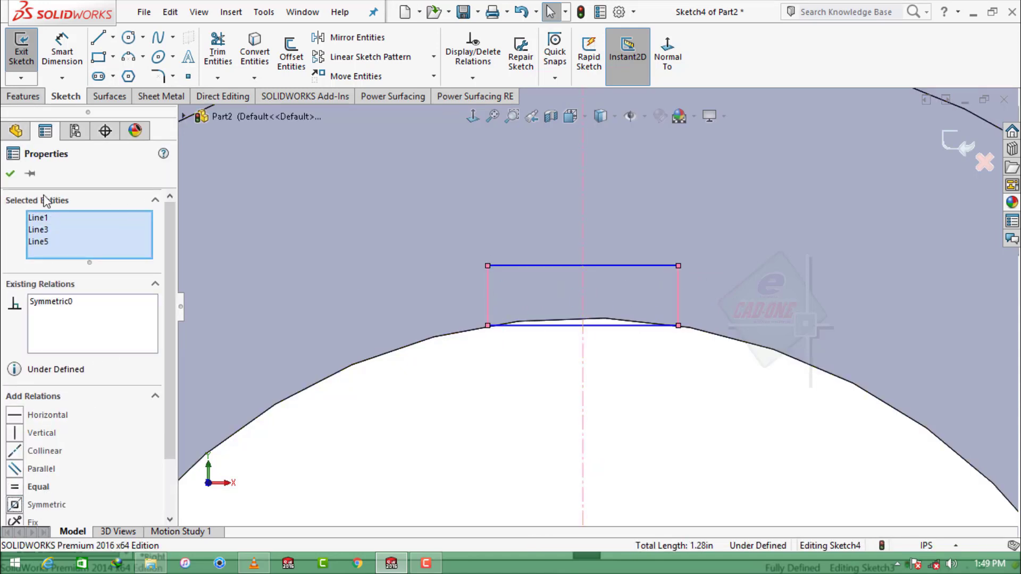
left_click(10, 174)
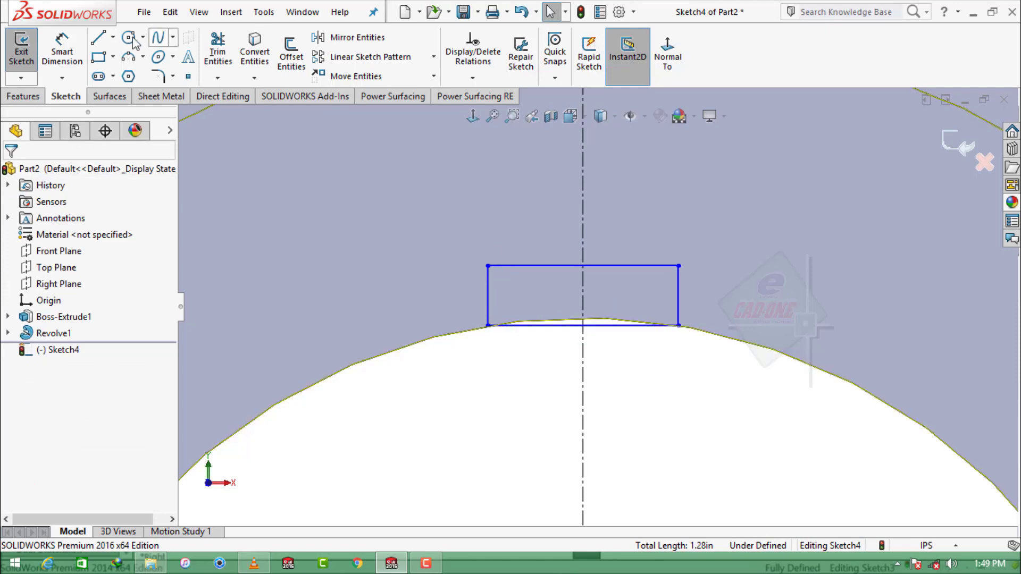
Dimension the keyway rectangle 3/8 wide and 3/16 tall.
left_click(62, 51)
left_click(630, 324)
left_click(612, 394)
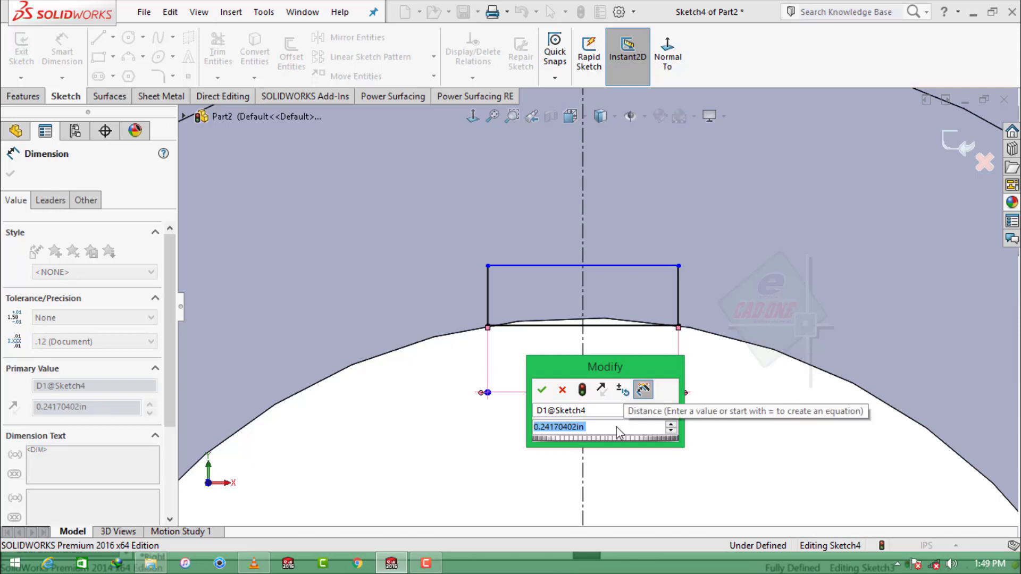
type("3/8")
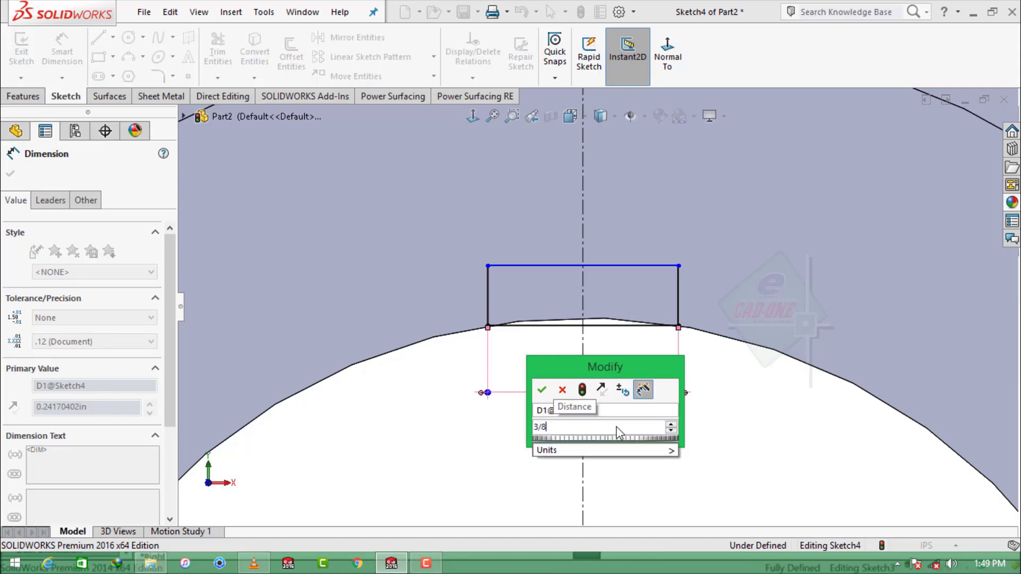
key("Return")
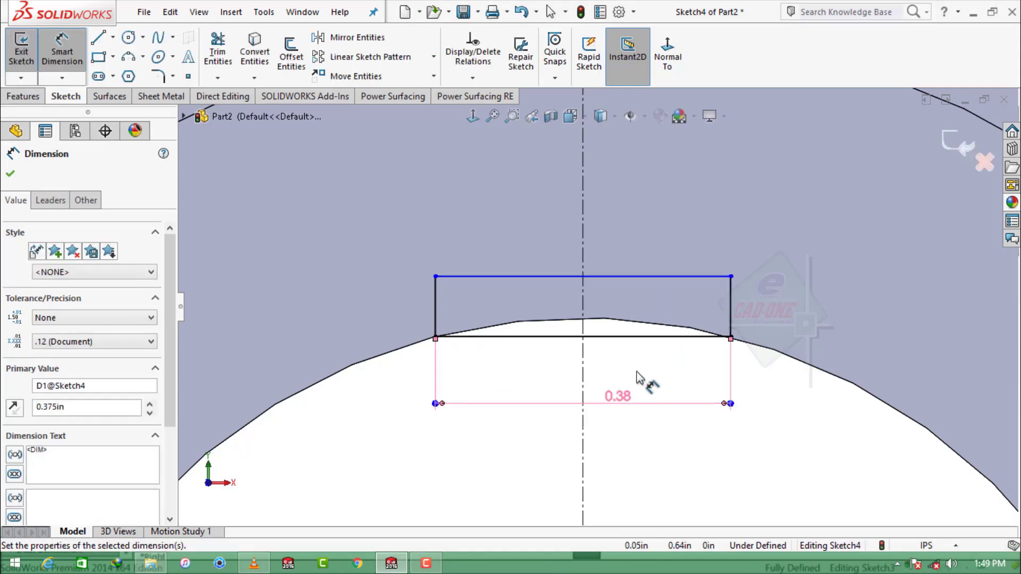
left_click(732, 298)
left_click(784, 310)
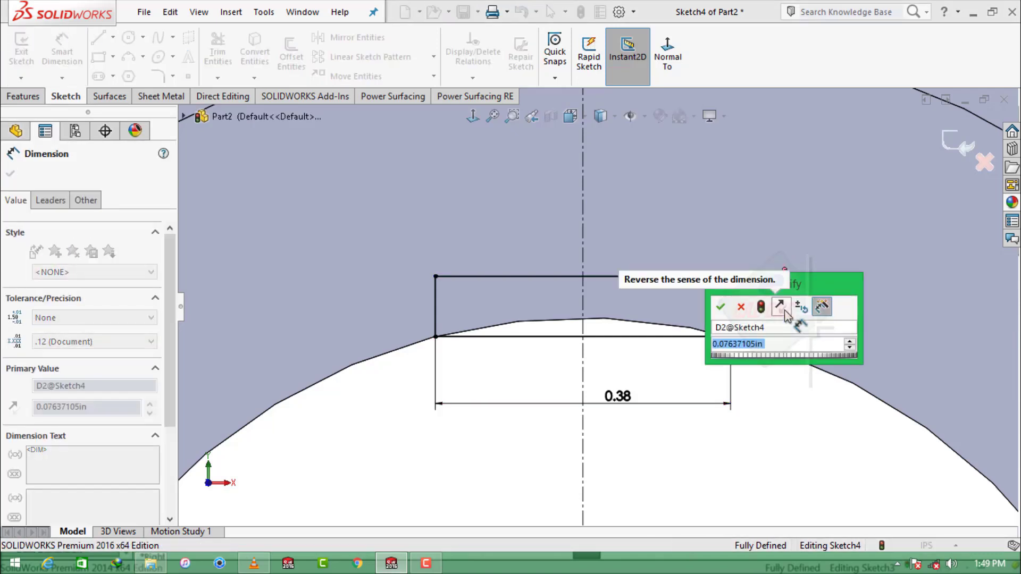
type("3/")
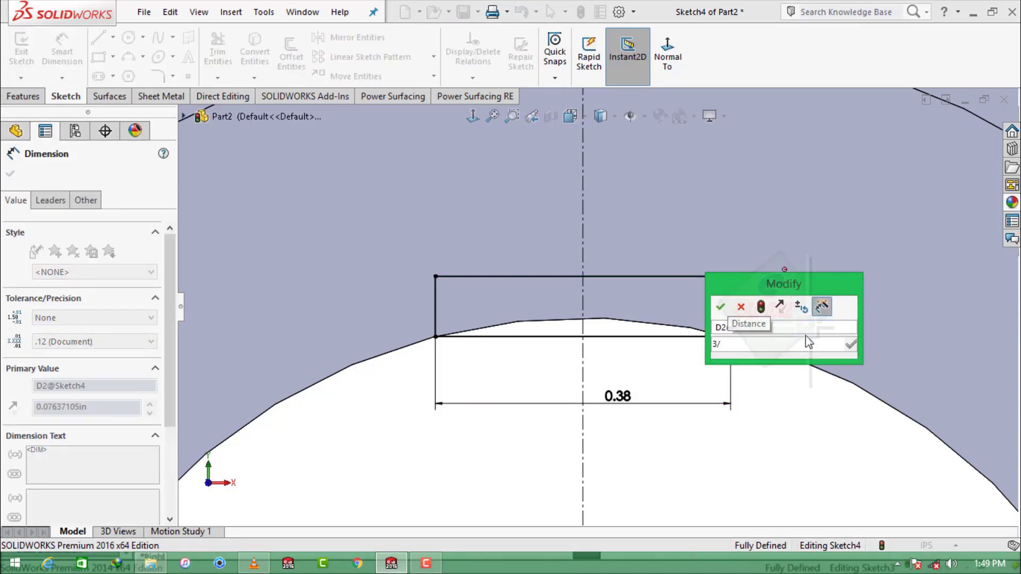
type("16")
key("Return")
key("z")
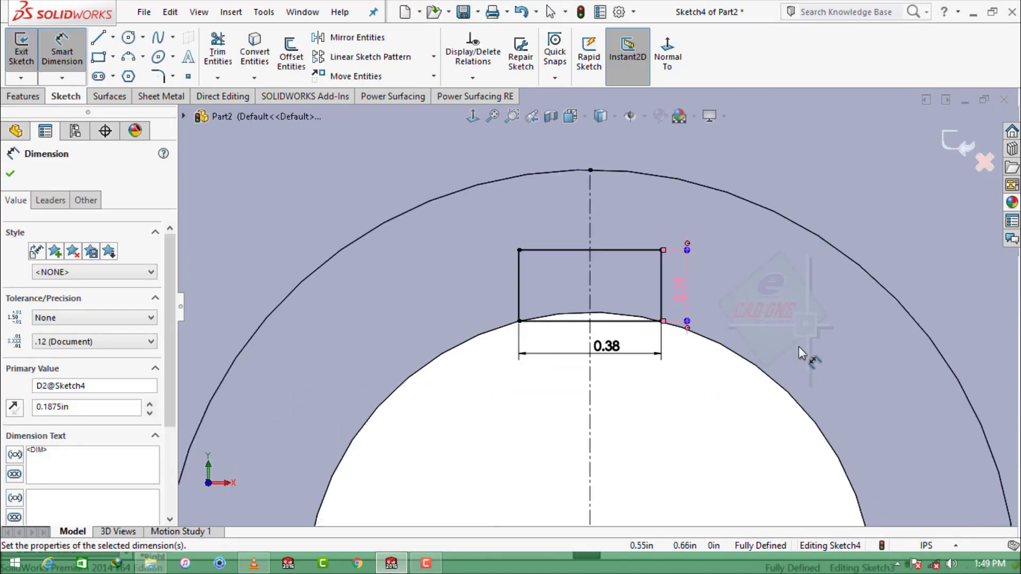
key("Escape")
Extrude-cut the keyway rectangle Through All to create Cut-Extrude1.
left_click(24, 96)
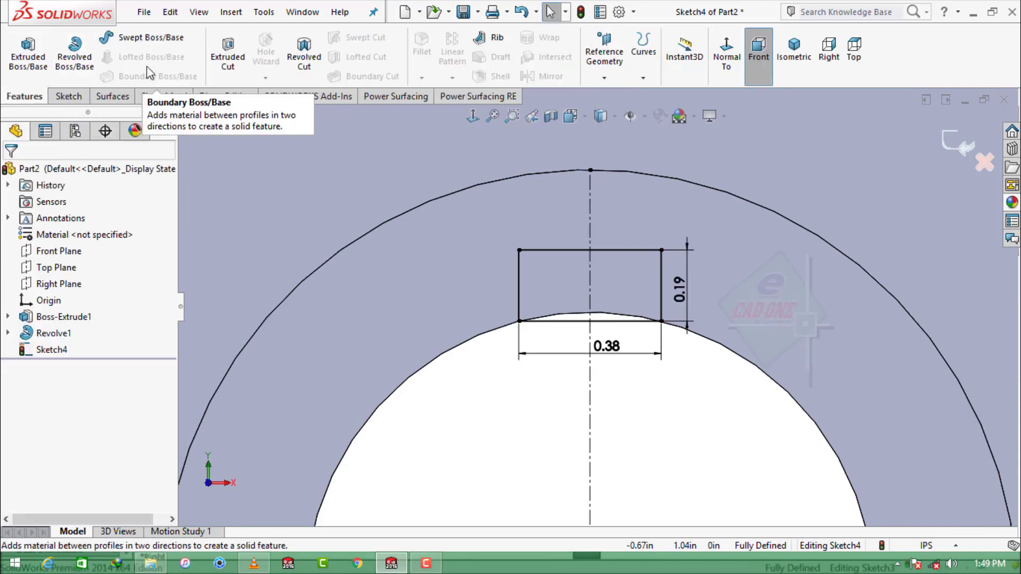
left_click(228, 53)
left_click(127, 264)
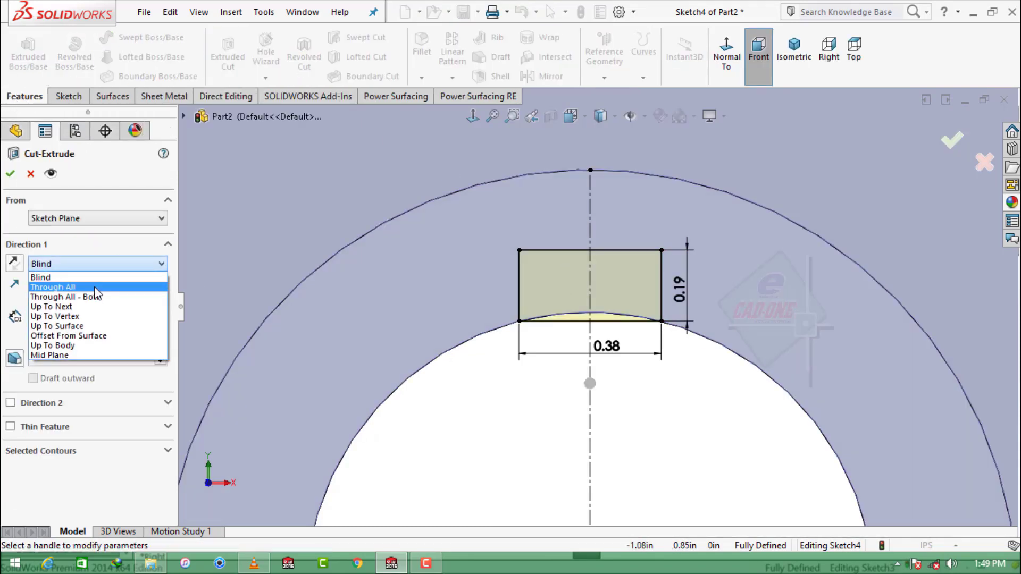
left_click(96, 290)
left_click(10, 173)
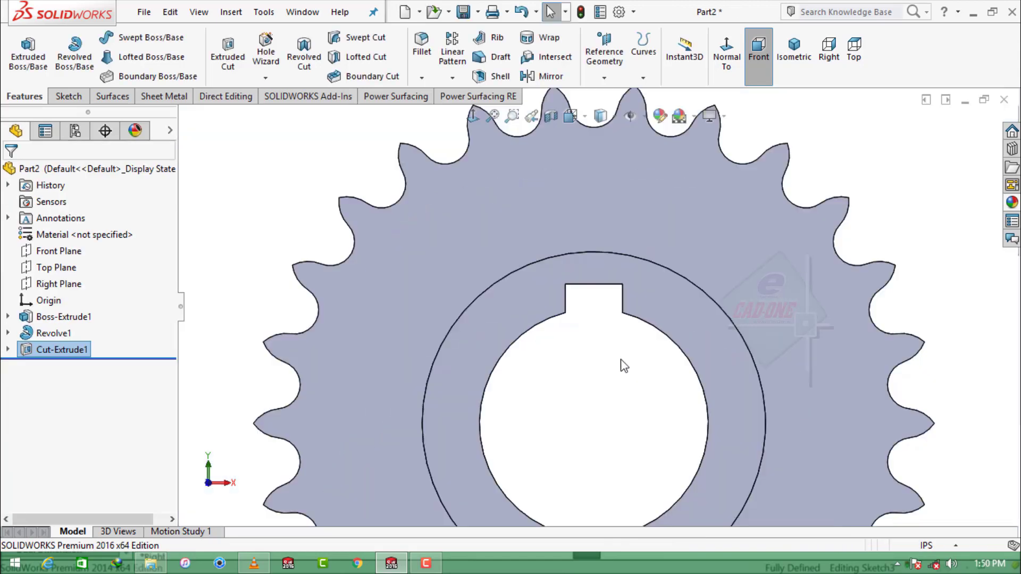
mouse_move(624, 366)
middle_mouse_down()
mouse_move(658, 387)
mouse_move(600, 385)
middle_mouse_up()
Add an ANSI Inch 3/8-16 tapped hole, 0.28in blind, on the keyway face.
scroll(517, 356, "up", 3)
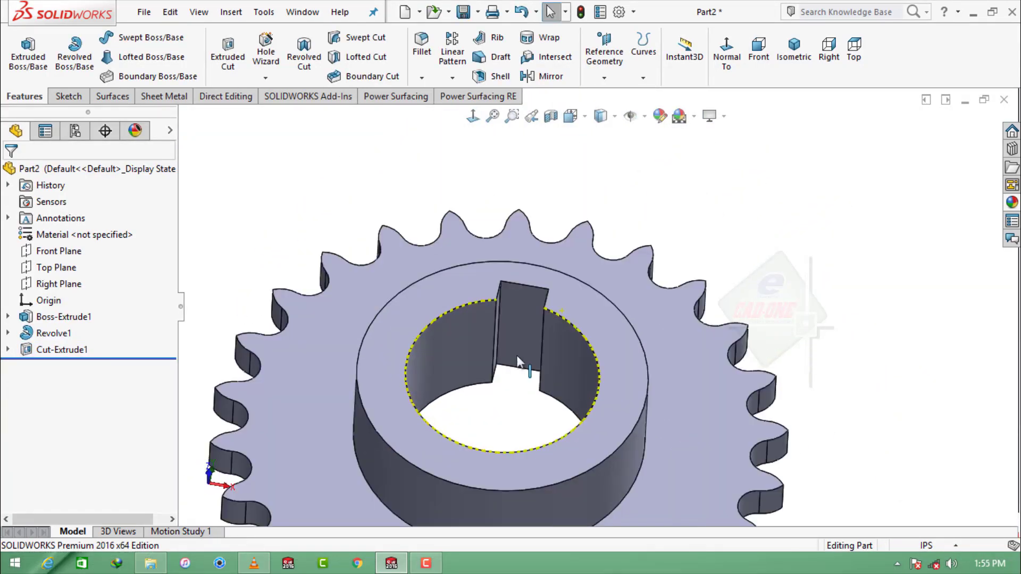
left_click(510, 320)
left_click(266, 53)
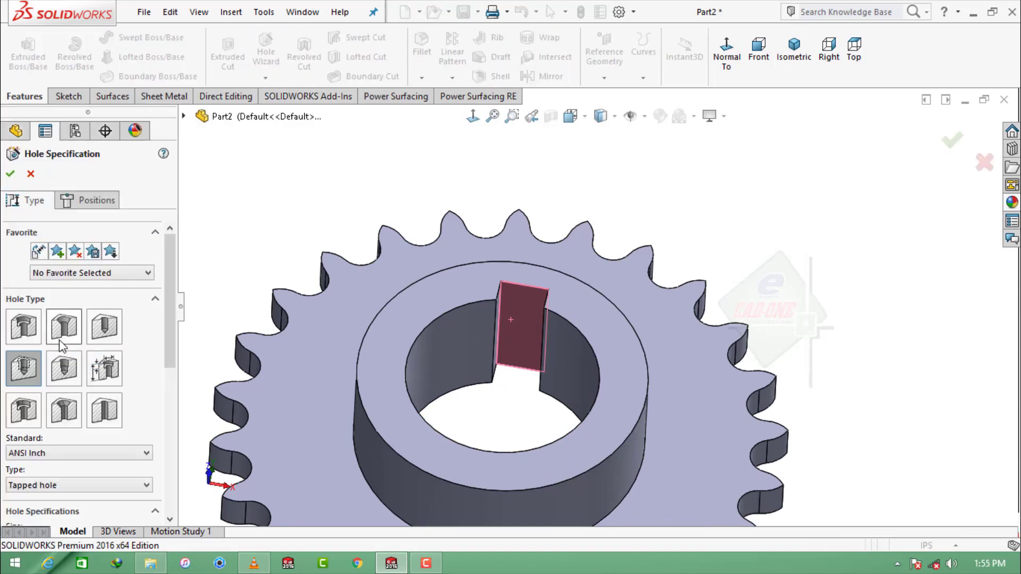
scroll(100, 447, "down", 3)
left_click(43, 388)
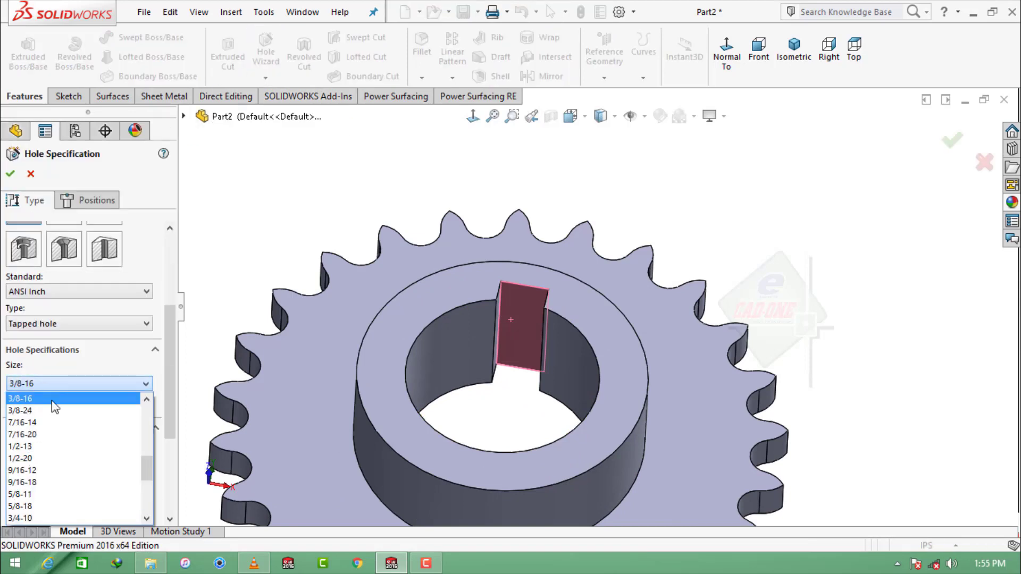
left_click(44, 407)
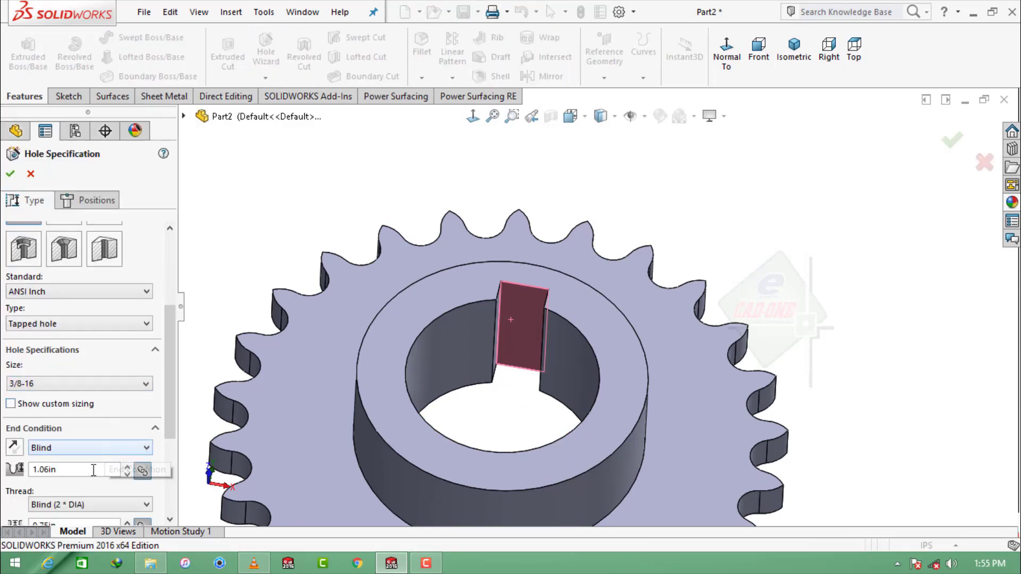
type("8")
key("Return")
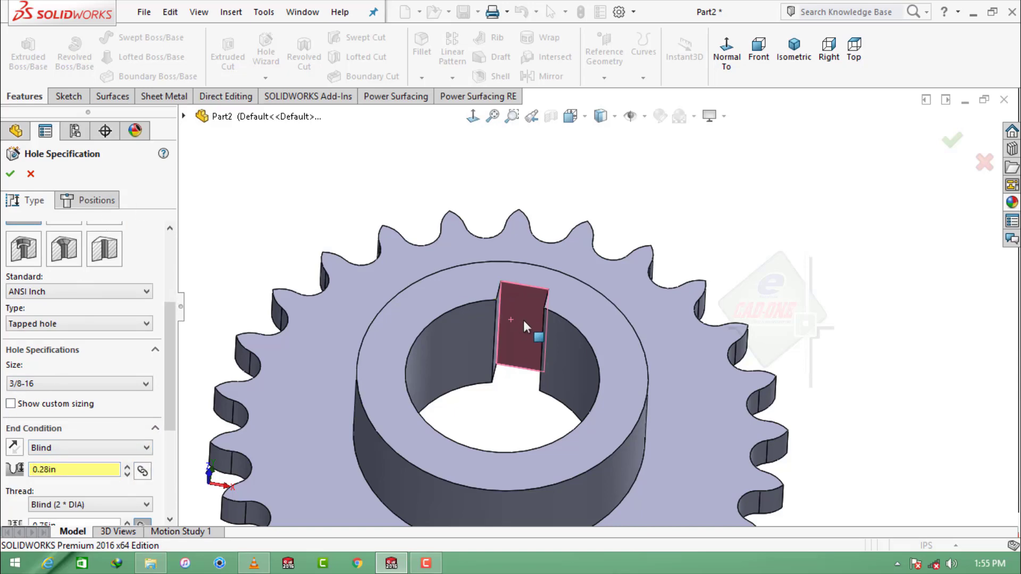
middle_click_drag(537, 341, 674, 101)
left_click(726, 53)
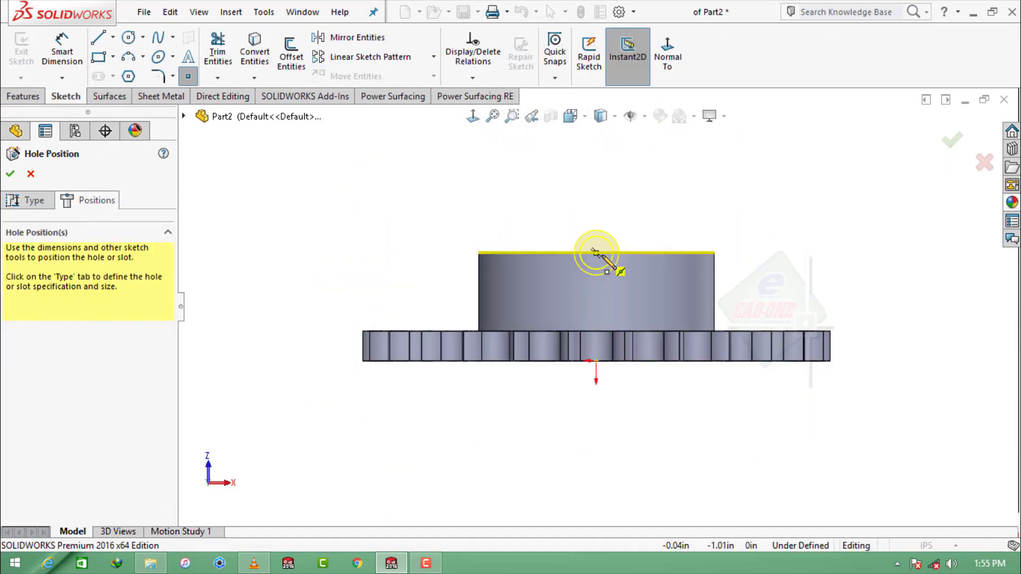
Locate the hole centre 0.625 in from the top edge, completing 3/8-16 Tapped Hole2.
left_click(596, 299)
left_click(62, 48)
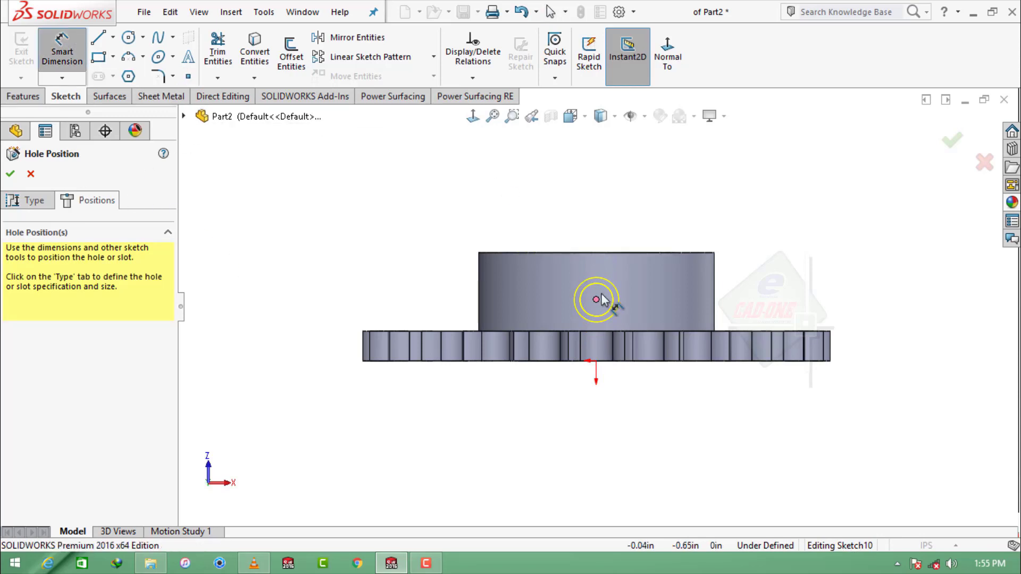
left_click(667, 53)
scroll(588, 338, "down", 4)
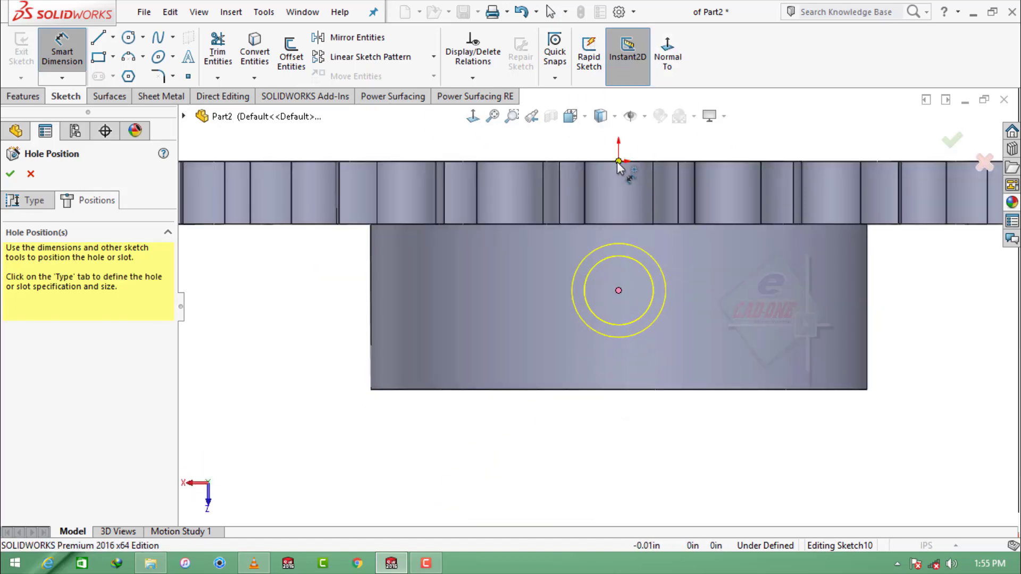
left_click(618, 161)
left_click(619, 290)
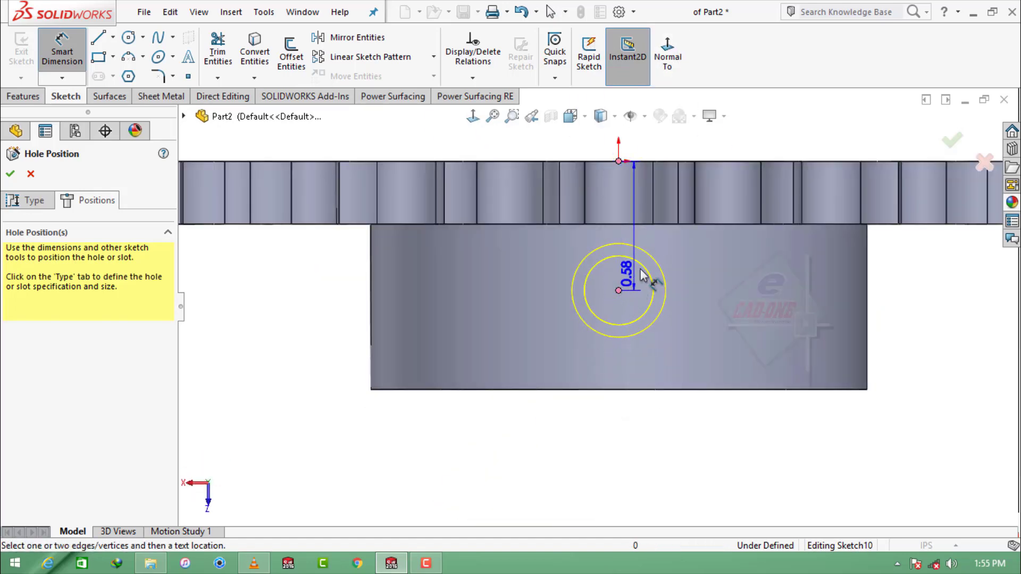
left_click(690, 250)
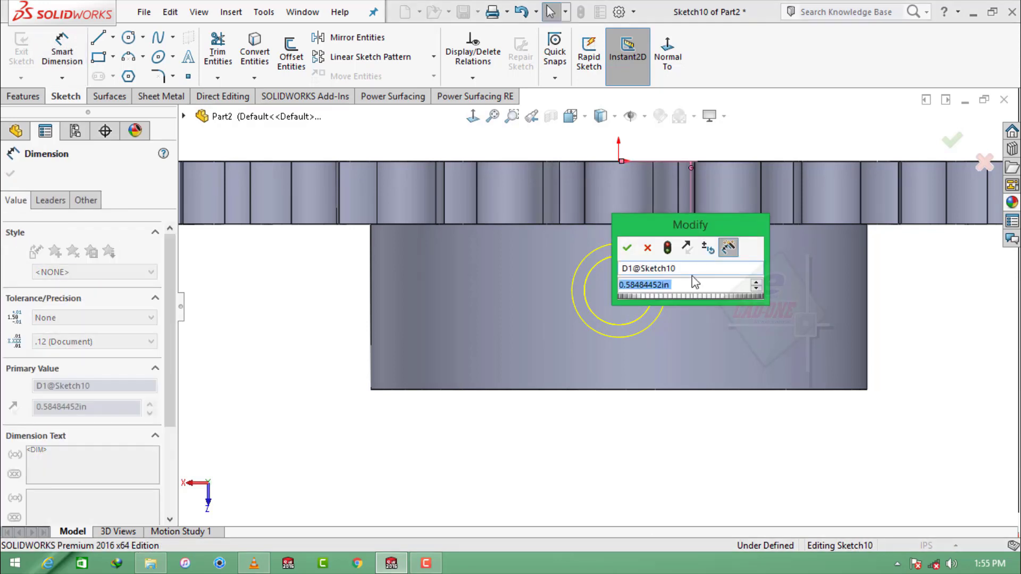
type("0.625")
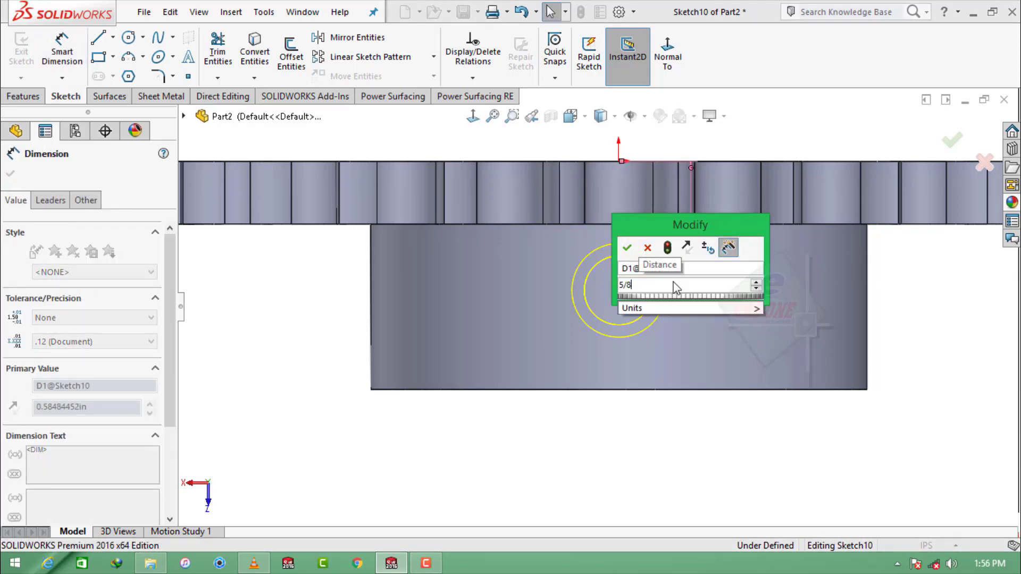
key("Return")
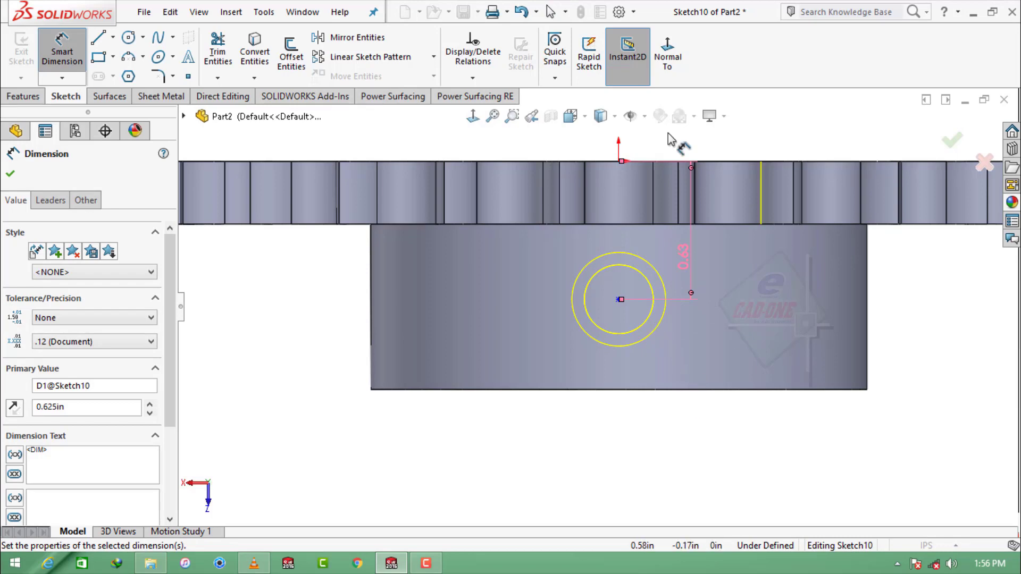
left_click(10, 173)
left_click(9, 174)
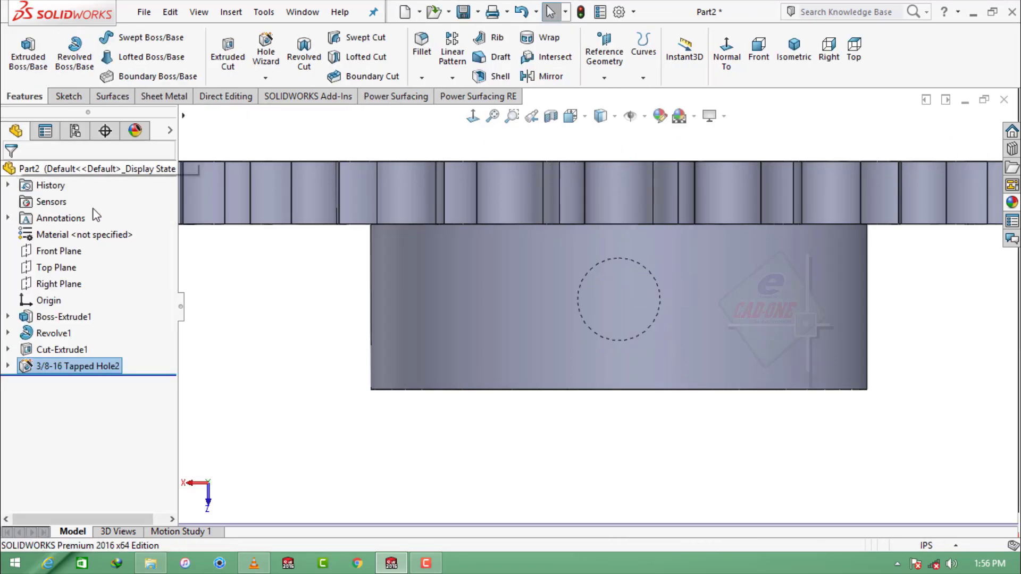
mouse_move(479, 239)
middle_mouse_down()
mouse_move(549, 224)
mouse_move(418, 276)
middle_mouse_up()
scroll(656, 442, "up", 3)
scroll(723, 428, "up", 3)
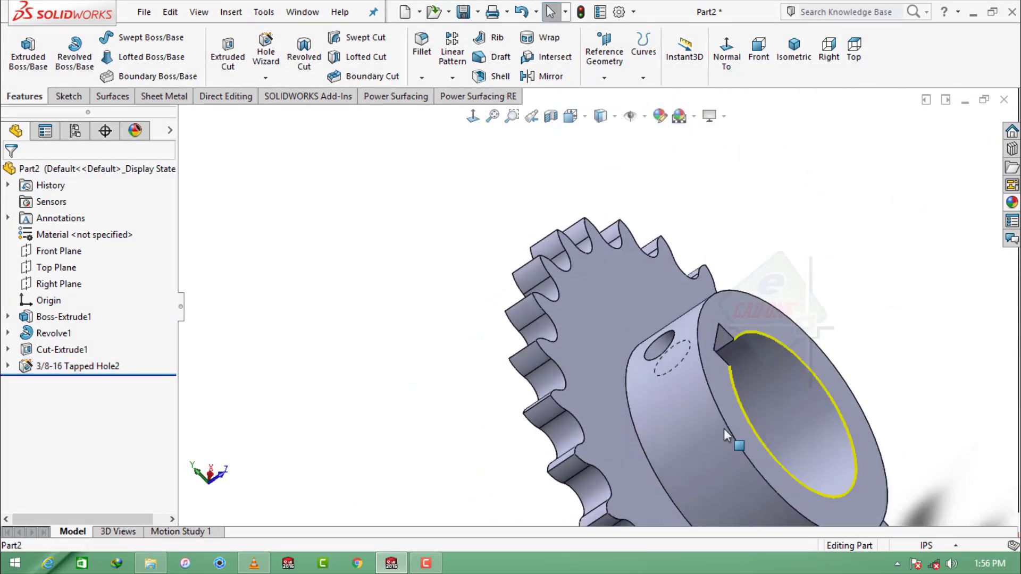
mouse_move(724, 429)
middle_mouse_down()
mouse_move(722, 289)
mouse_move(675, 425)
middle_mouse_up()
scroll(674, 467, "up", 5)
scroll(720, 334, "down", 8)
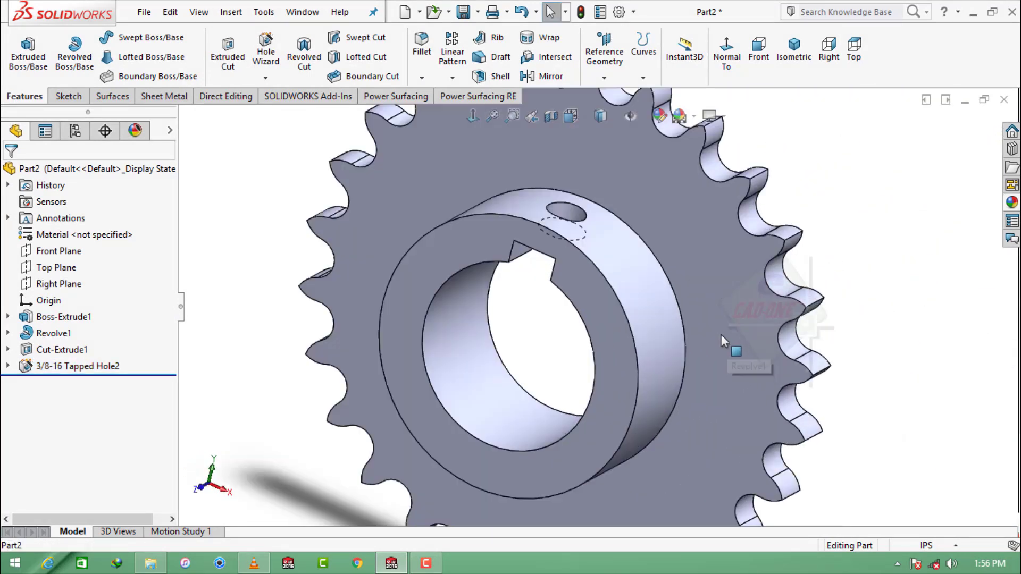
middle_click_drag(721, 338, 732, 297)
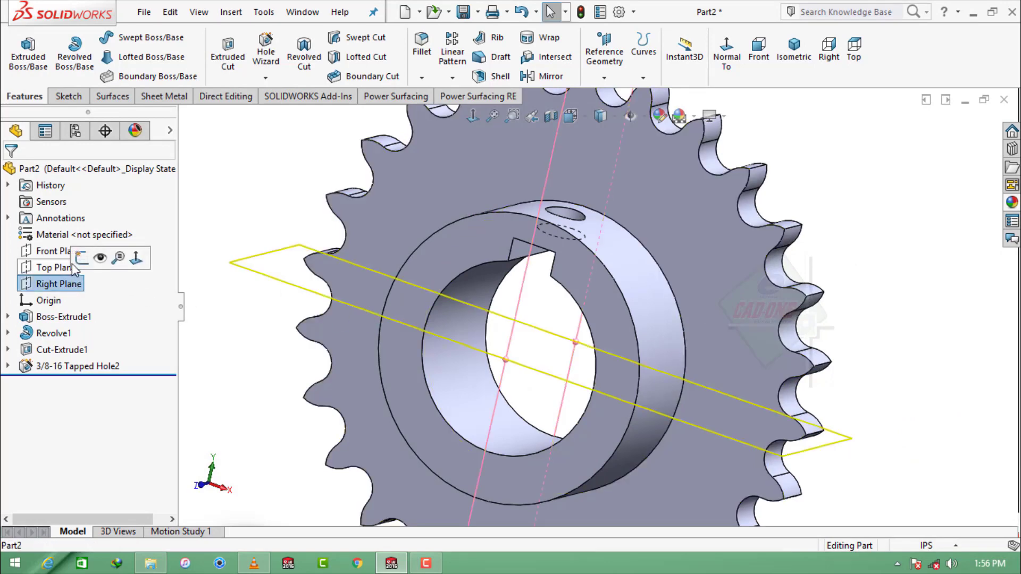
Start a Right Plane sketch with a vertical centerline from the top edge midpoint down the teeth.
left_click(82, 258)
scroll(604, 244, "down", 5)
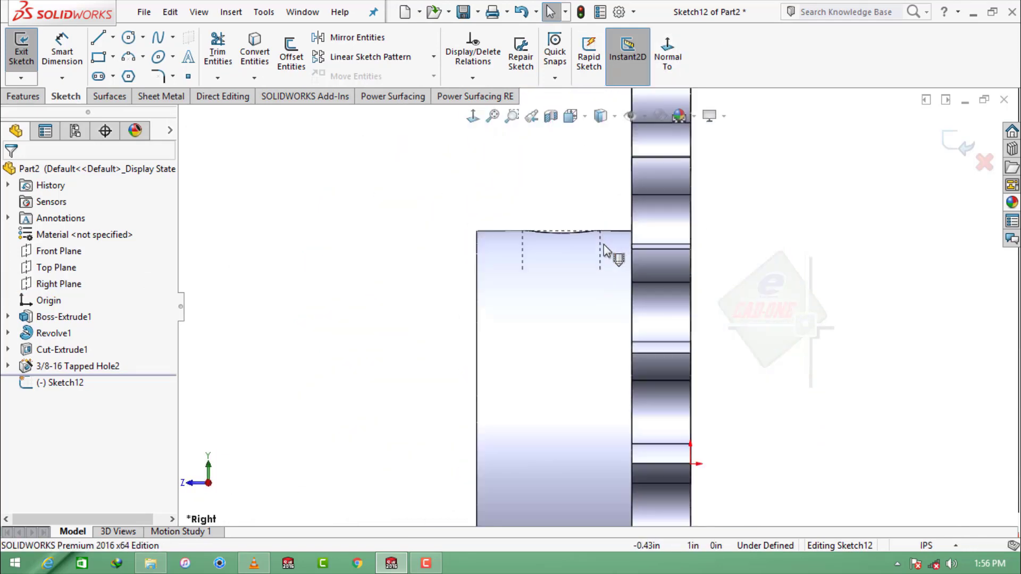
scroll(570, 264, "up", 4)
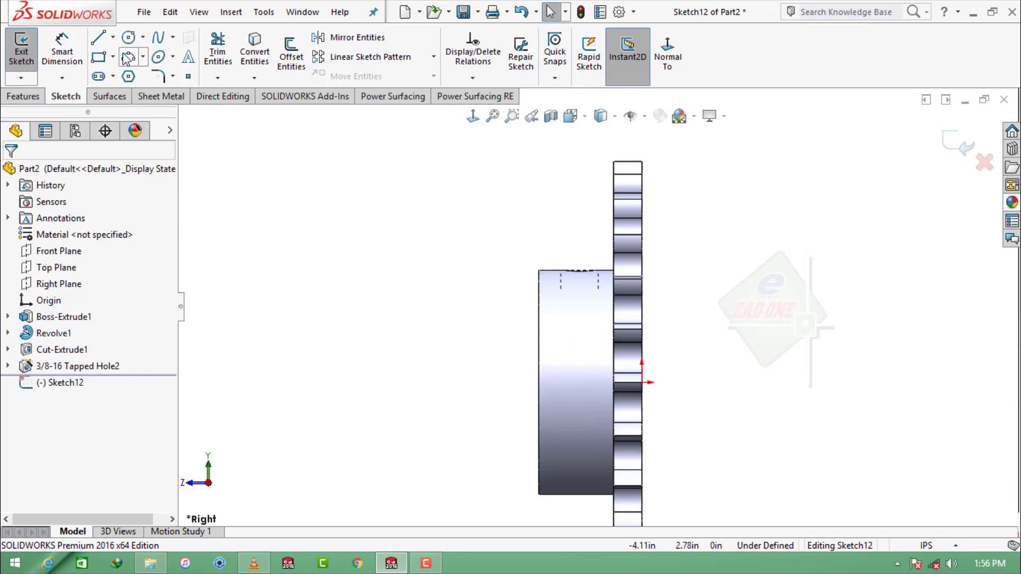
left_click(113, 37)
left_click(140, 74)
scroll(653, 176, "down", 3)
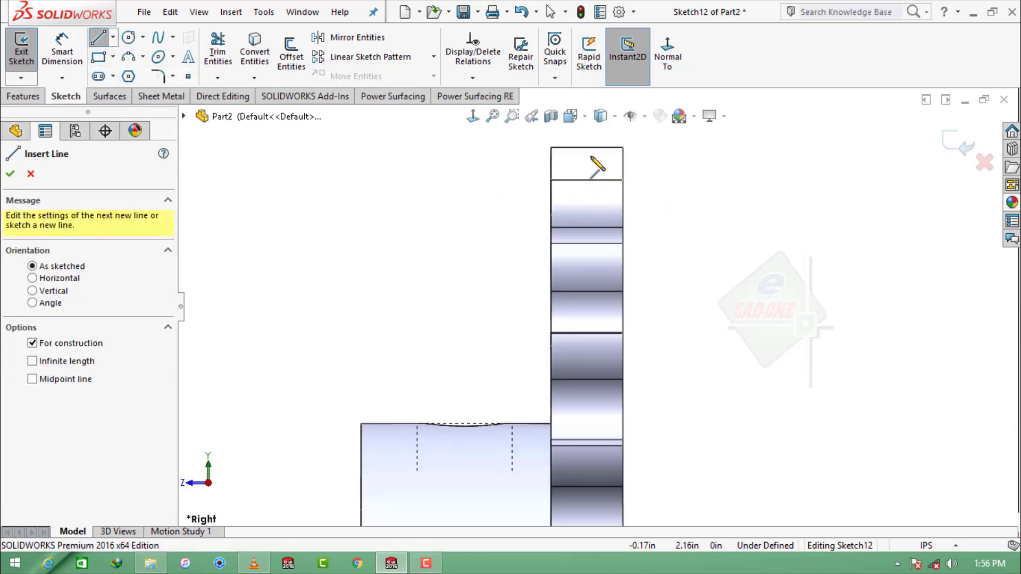
left_click(587, 147)
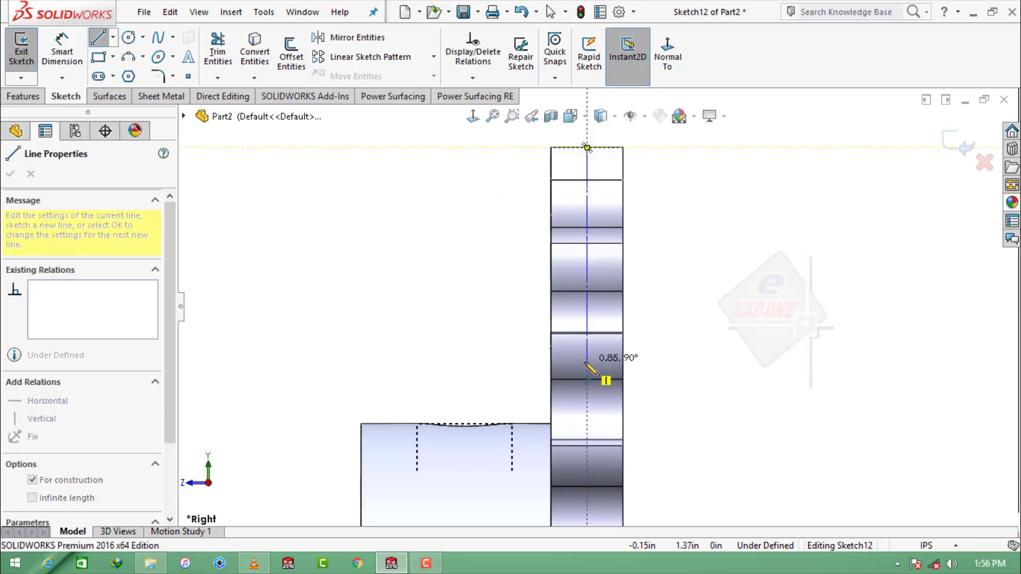
left_click(587, 361)
key("Escape")
Draw a second vertical centerline spanning the full height of the teeth.
left_click(112, 37)
left_click(140, 74)
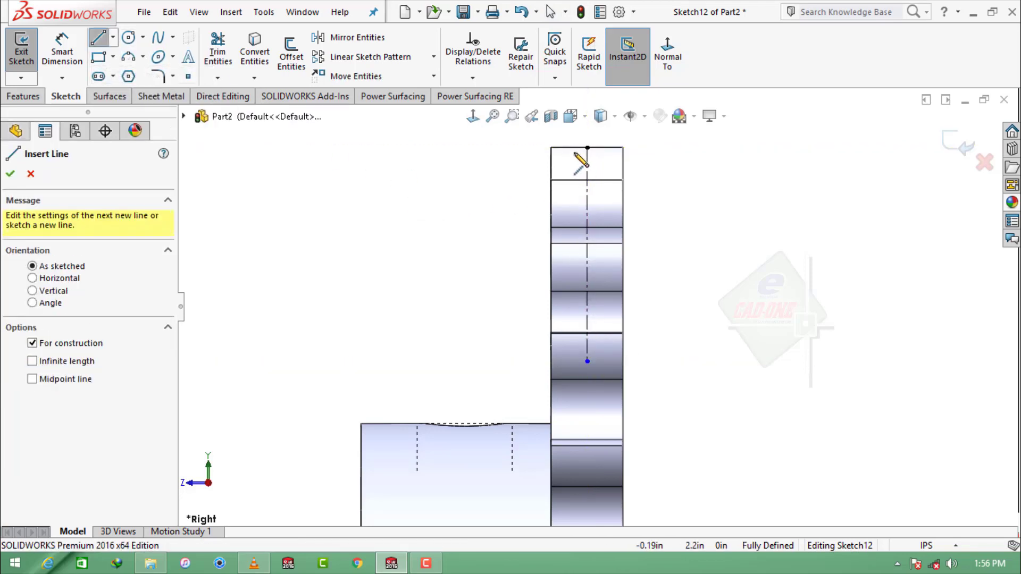
scroll(573, 150, "down", 2)
left_click(563, 137)
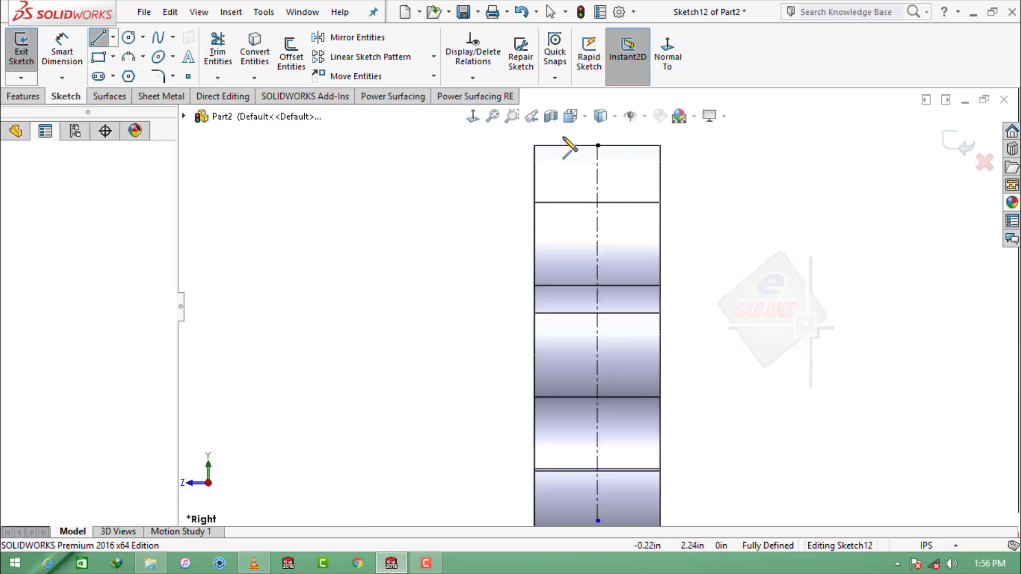
left_click(563, 521)
key("Escape")
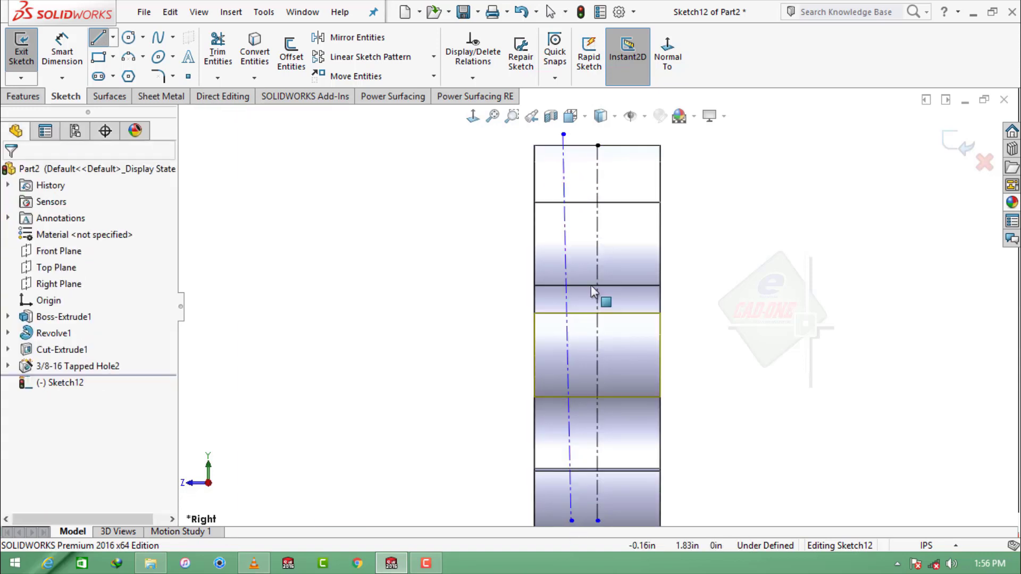
left_click(565, 226)
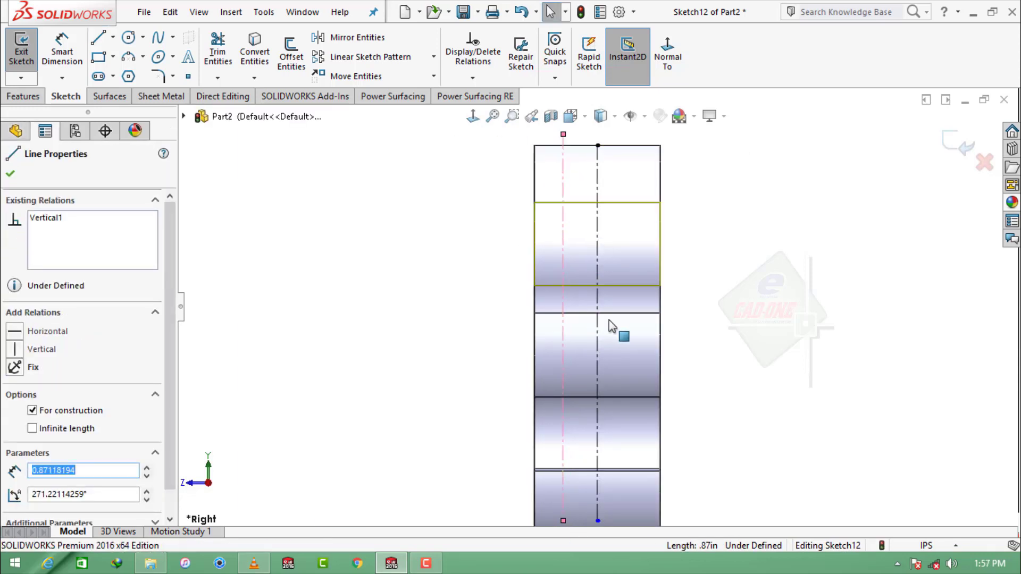
key("Escape")
Dimension the second centerline 0.0625 in from the part's left edge.
key("d")
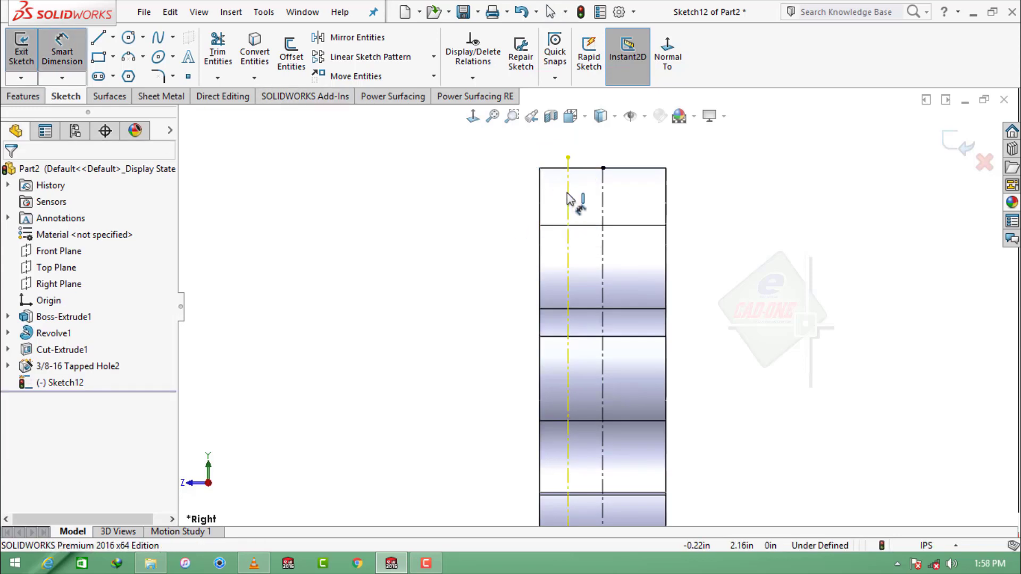
left_click(568, 199)
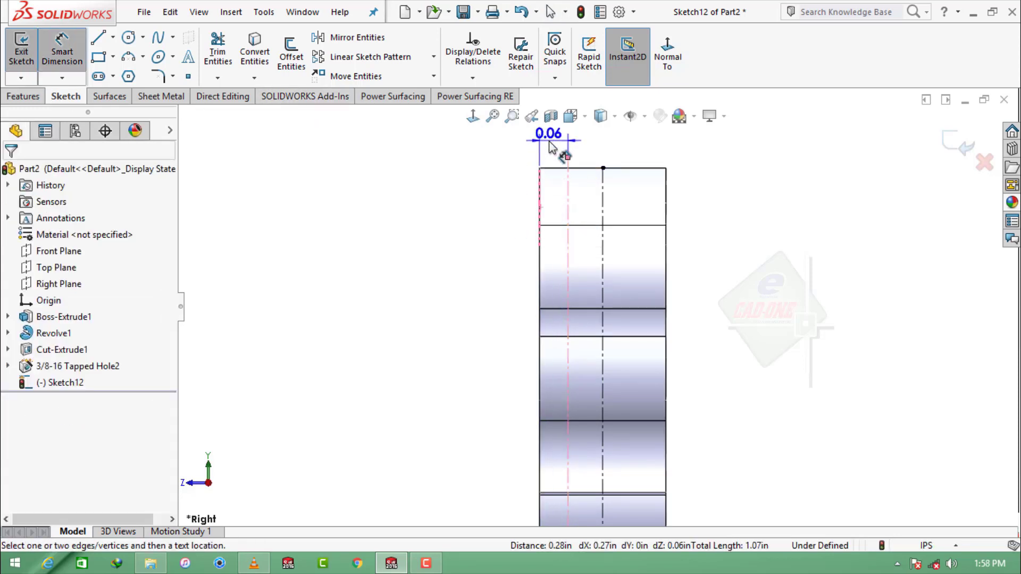
left_click(552, 148)
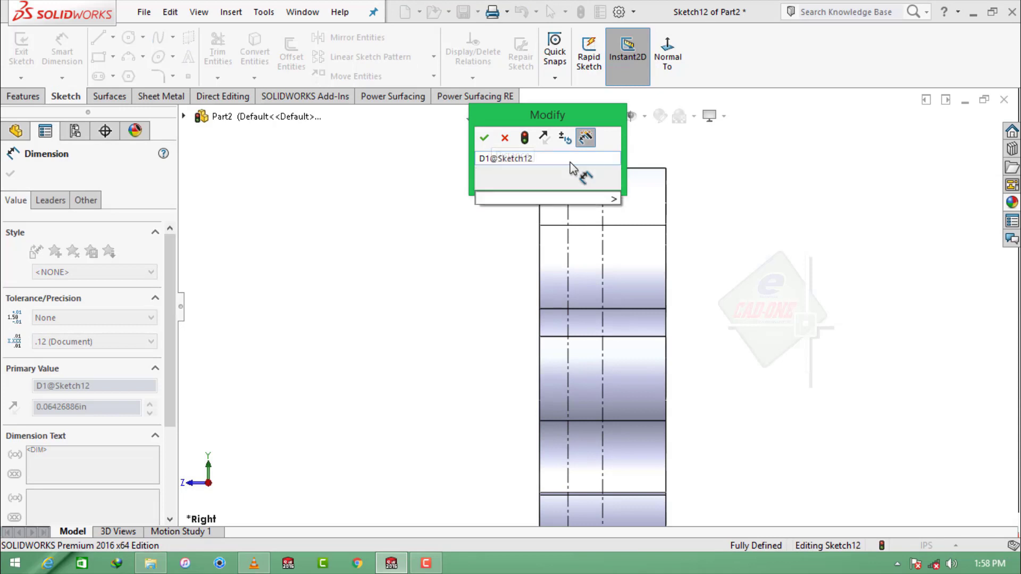
type(".0625")
key("Return")
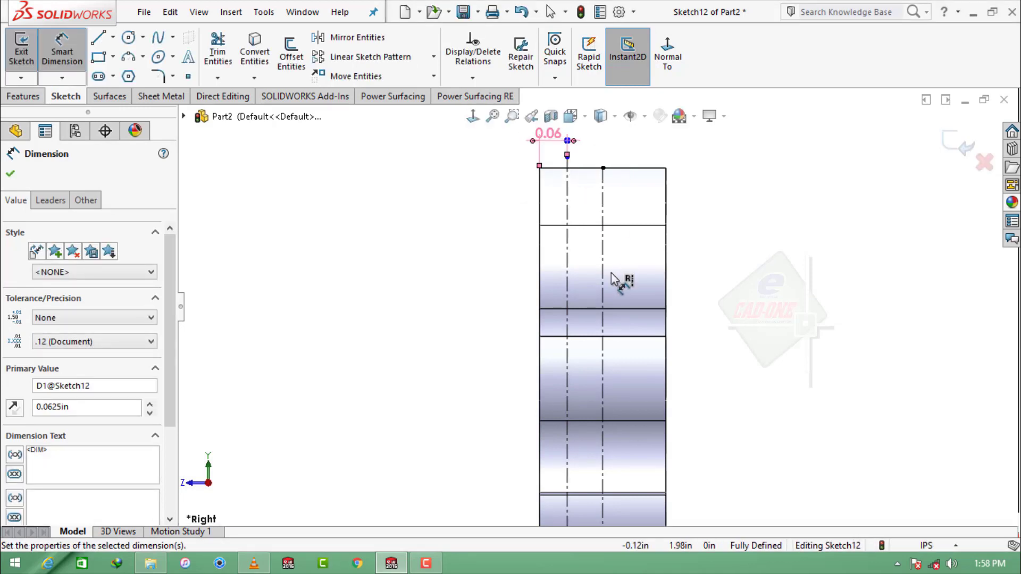
scroll(612, 279, "down", 2)
key("Escape")
left_click(98, 38)
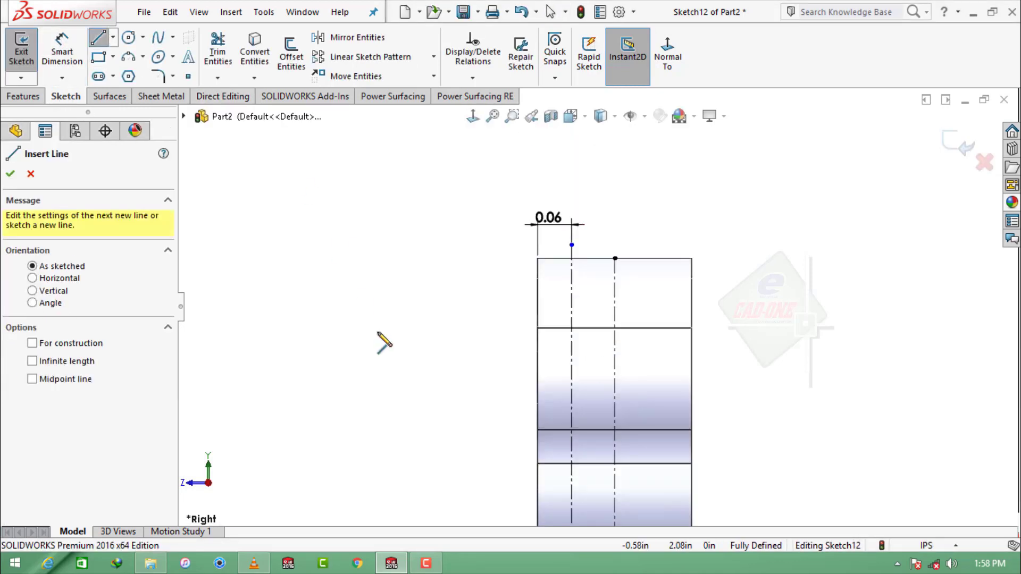
Draw profile lines up from the part's left edge and across to the centerline top.
left_click(537, 512)
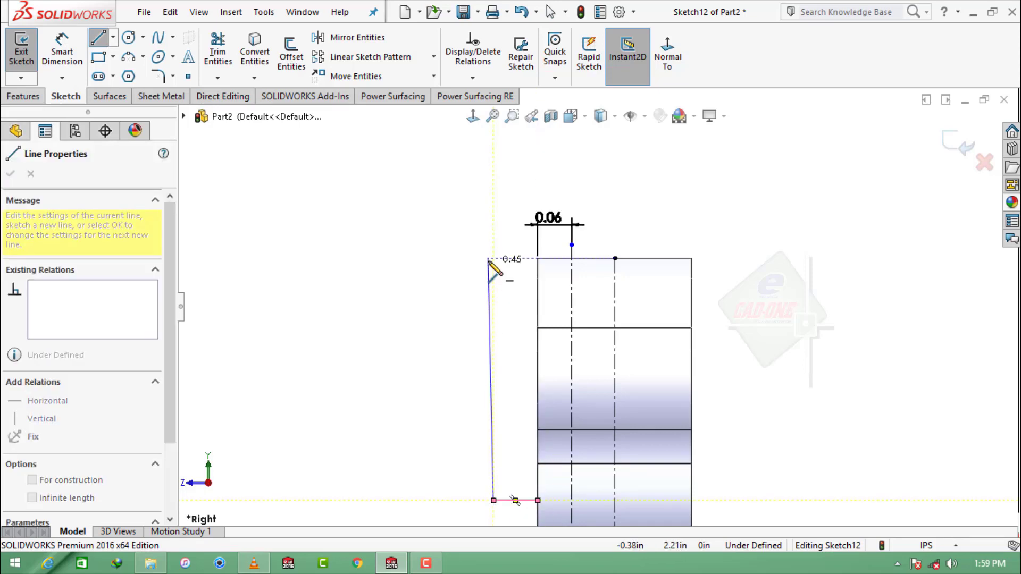
scroll(497, 255, "down", 2)
scroll(527, 258, "down", 2)
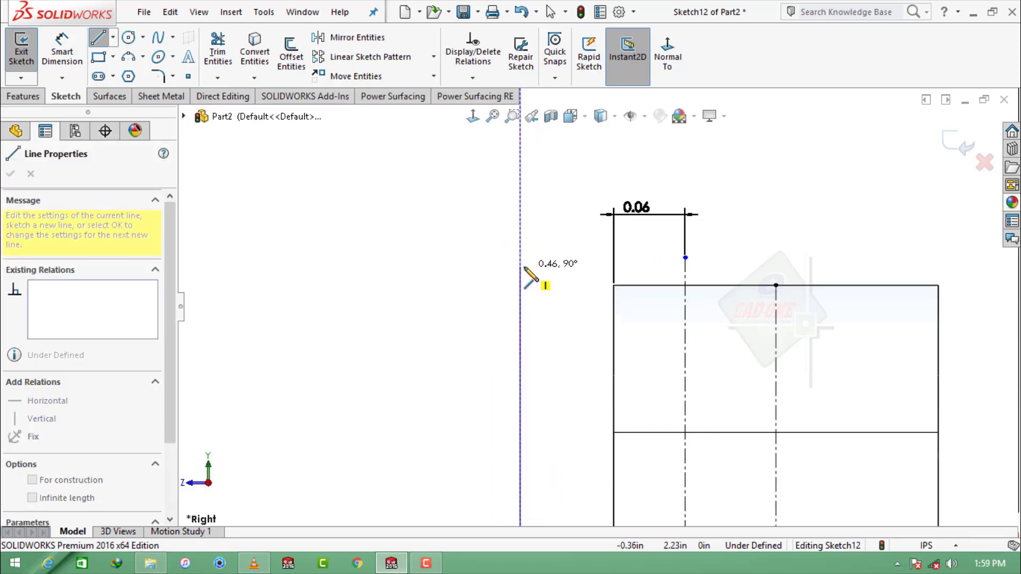
left_click(520, 266)
double_click(686, 266)
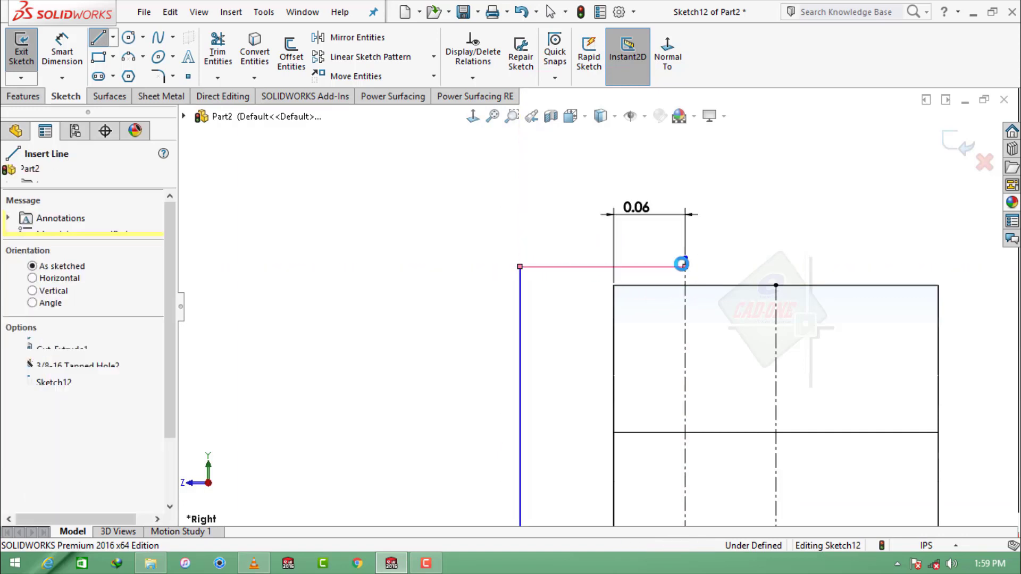
key("Escape")
Add a three-point arc from the centerline top to the lower line end, bulging left.
left_click(142, 56)
left_click(169, 112)
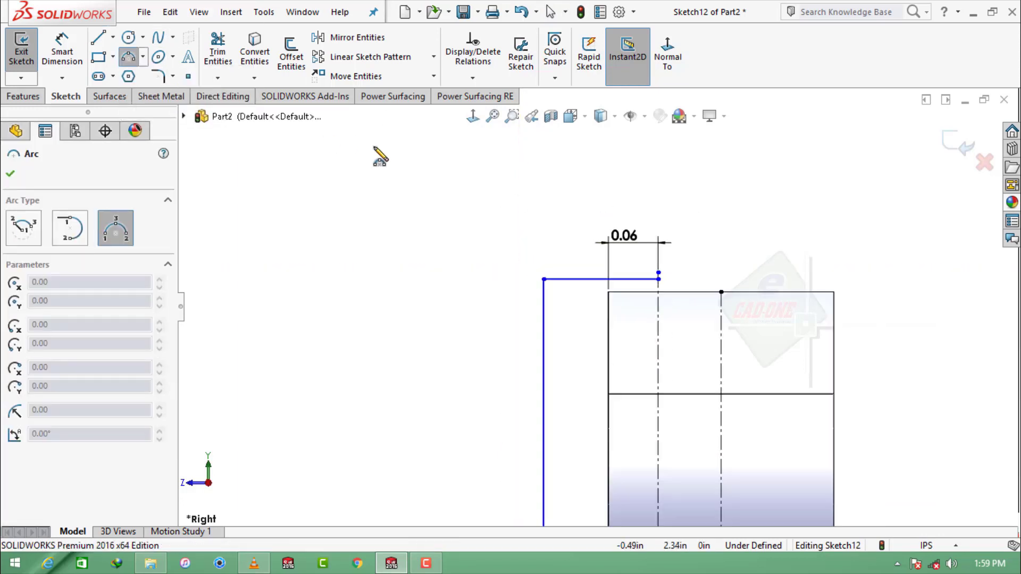
scroll(379, 155, "up", 3)
scroll(599, 346, "down", 3)
scroll(515, 231, "down", 2)
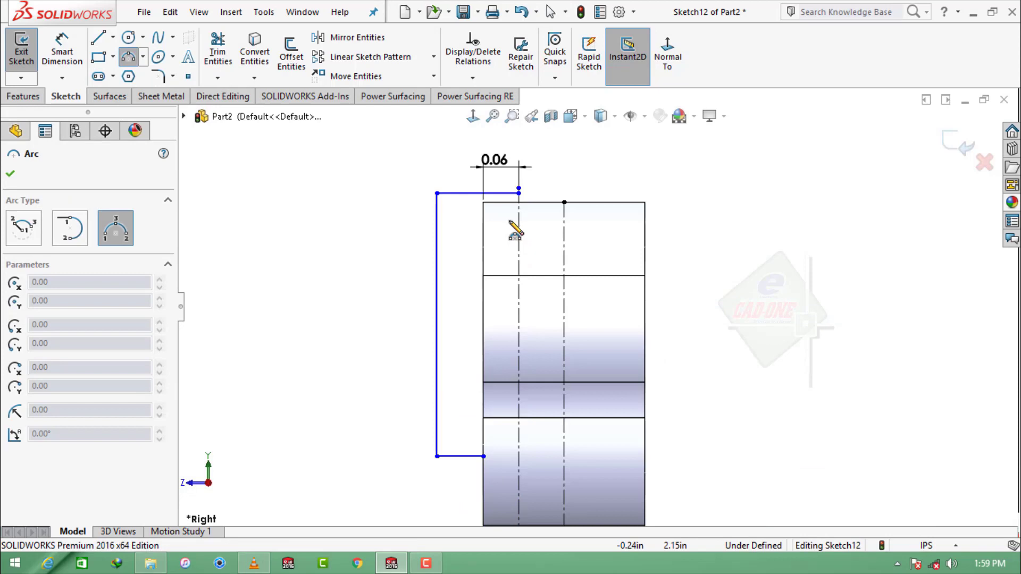
left_click(519, 193)
left_click(484, 457)
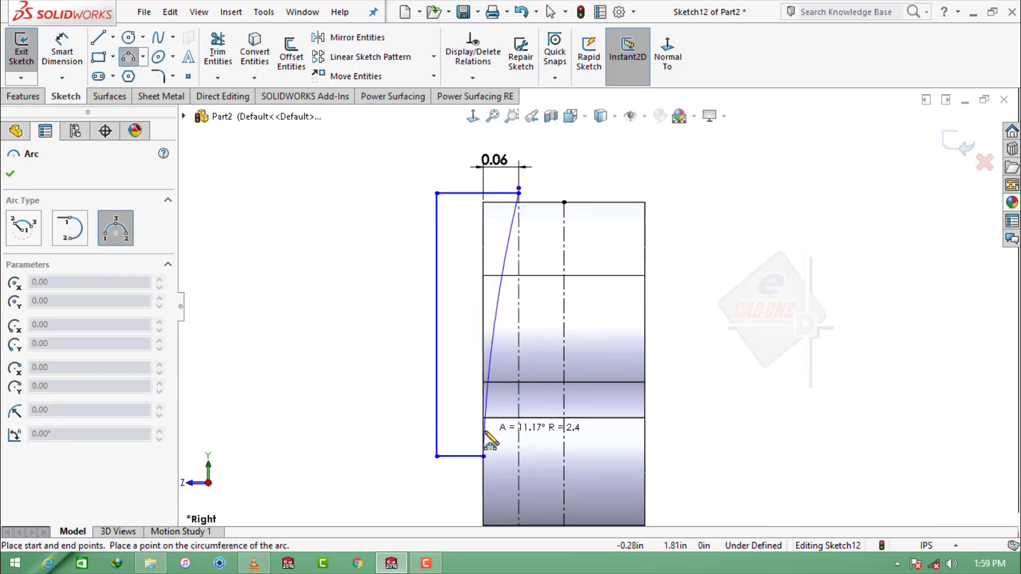
left_click(480, 404)
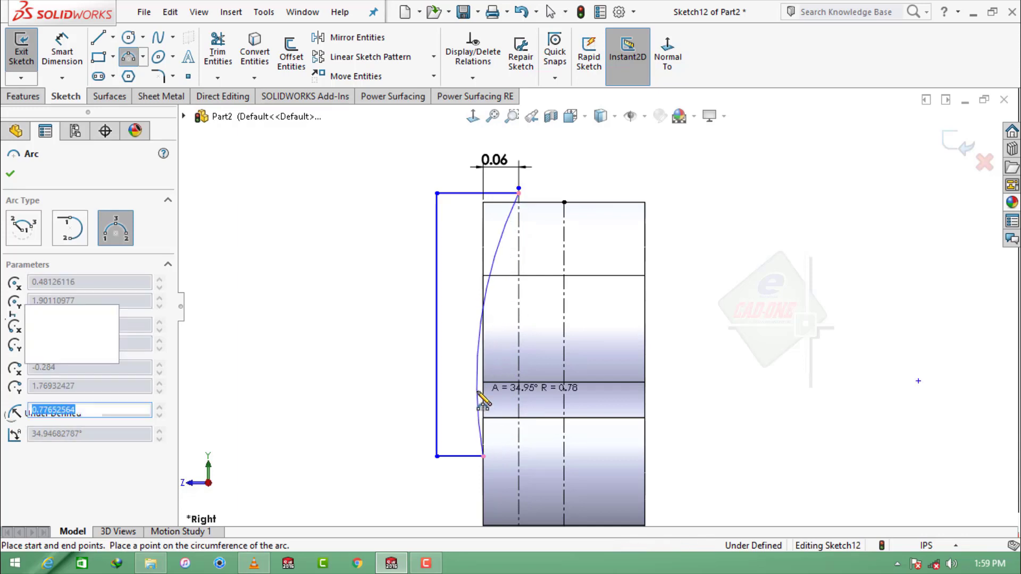
key("Escape")
Dimension the arc to an R0.50 radius.
left_click(63, 51)
left_click(489, 282)
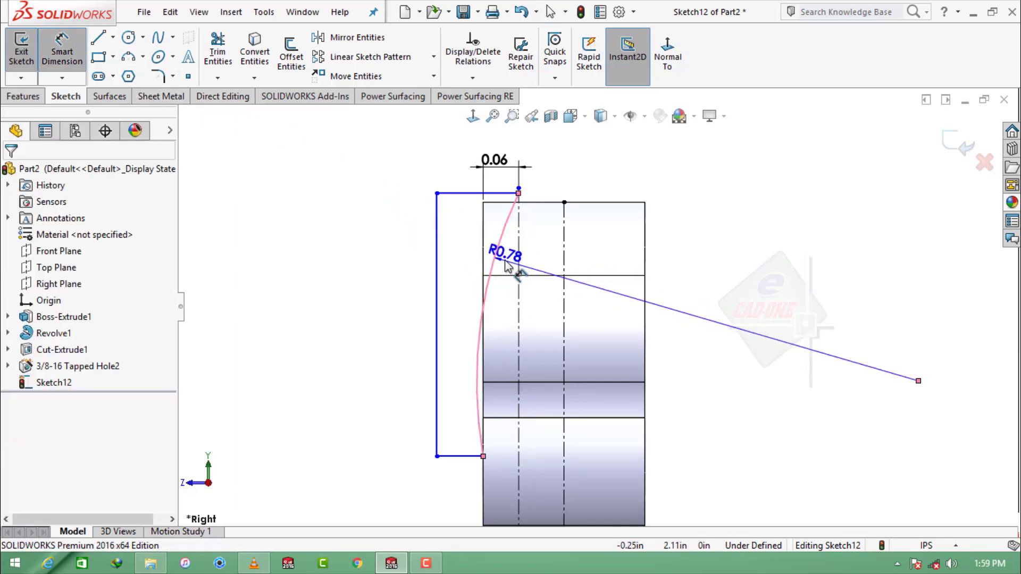
left_click(723, 357)
type("0.5")
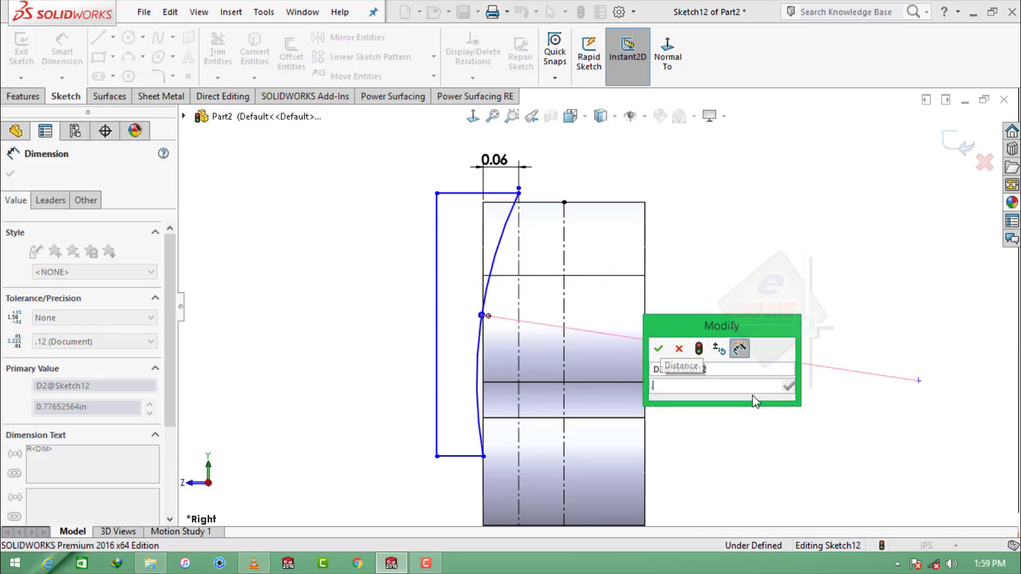
key("Return")
key("Escape")
scroll(692, 383, "up", 5)
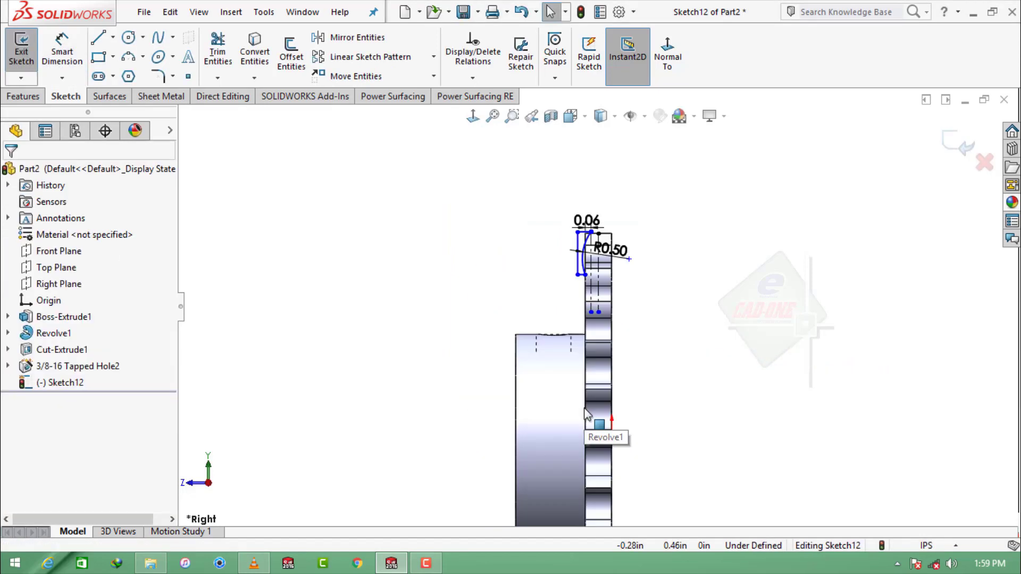
Draw a horizontal construction centerline along the gear axis, extending left past the hub.
left_click(113, 37)
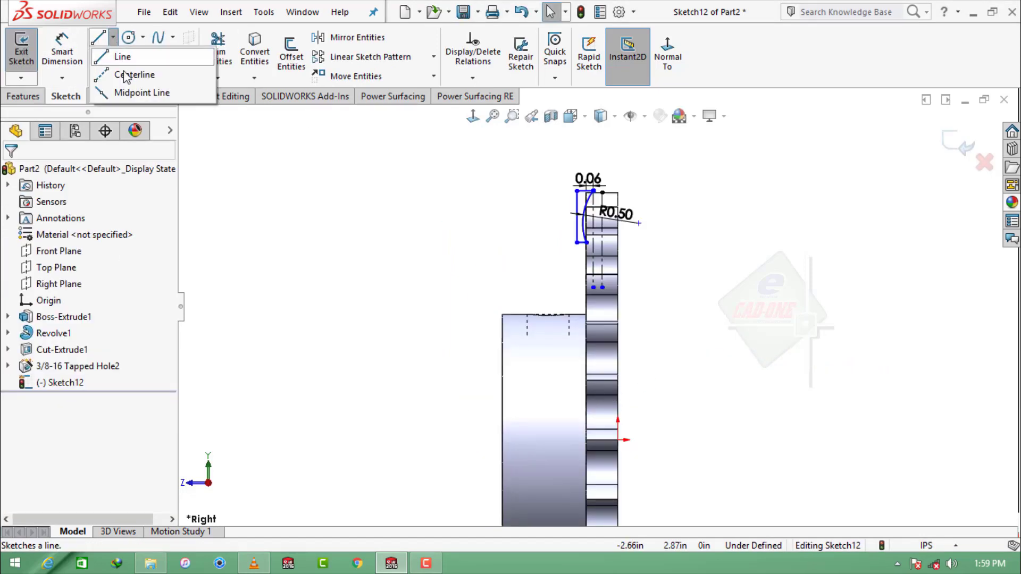
left_click(150, 74)
left_click(618, 440)
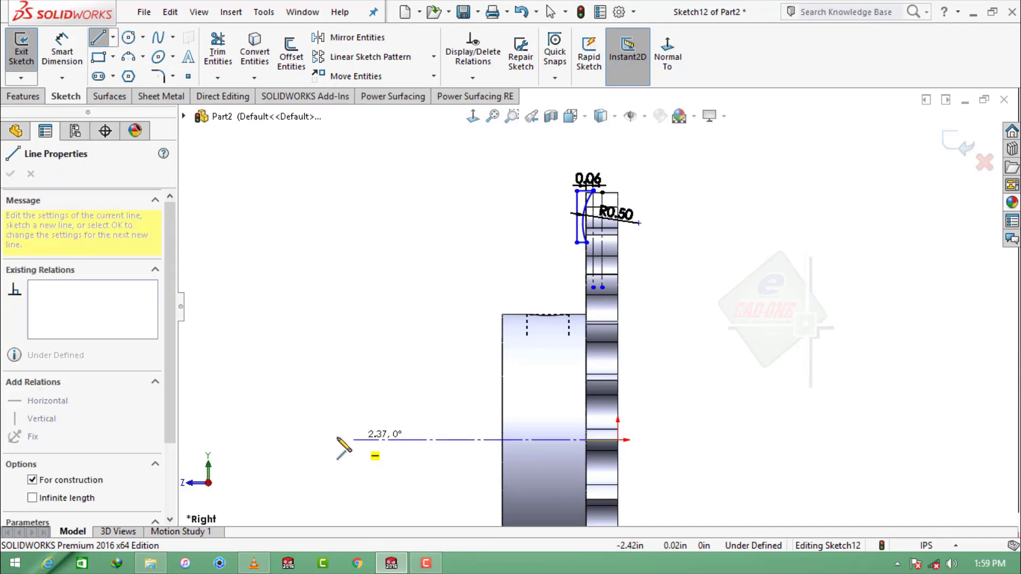
left_click(334, 440)
key("Escape")
Dimension the profile's short bottom line to a width of 0.03.
left_click(62, 45)
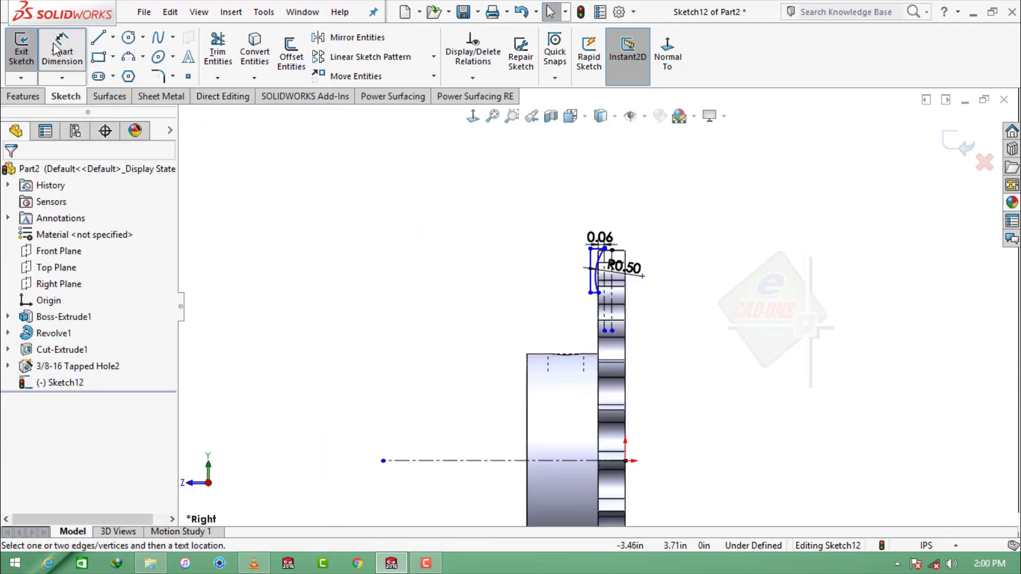
scroll(615, 299, "up", 5)
scroll(619, 319, "up", 2)
left_click(617, 304)
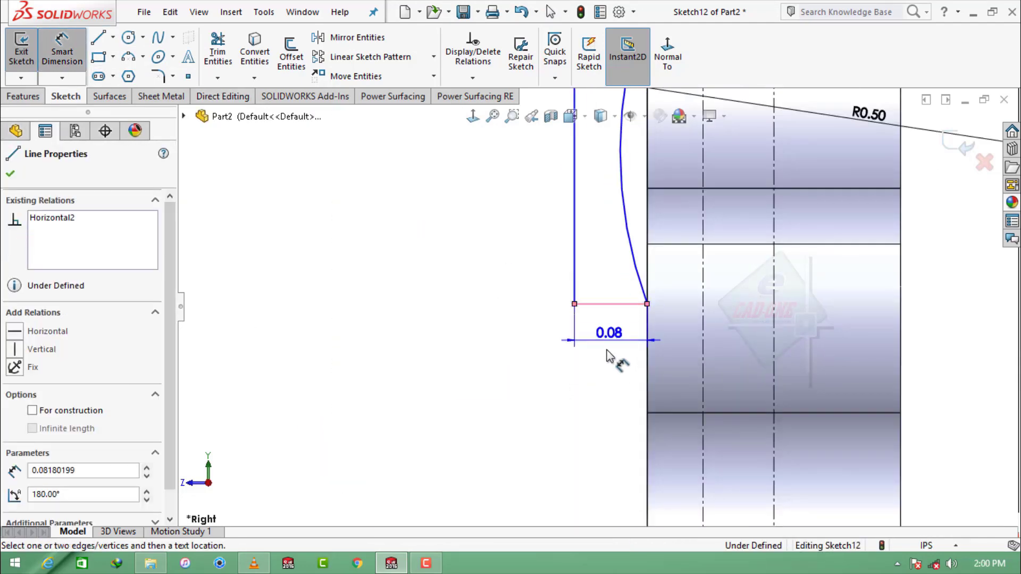
left_click(612, 346)
type("0.3")
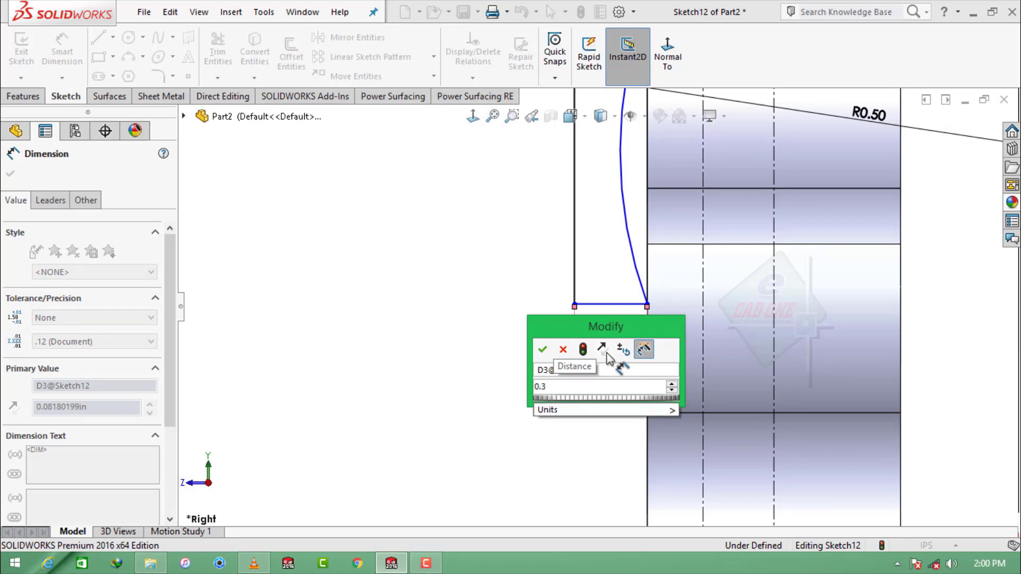
key("Return")
scroll(611, 362, "down", 2)
scroll(654, 378, "down", 3)
key("Escape")
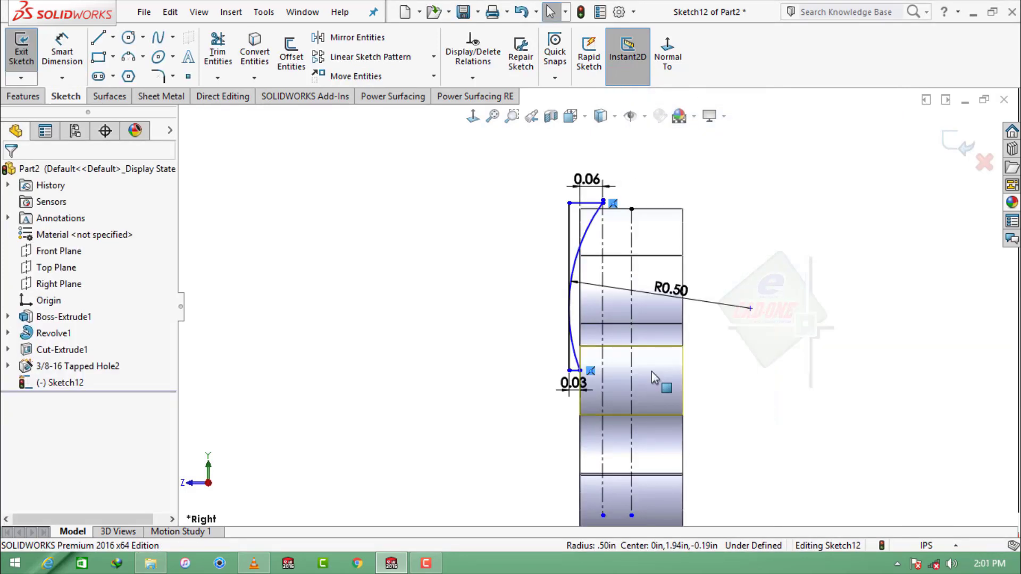
scroll(654, 377, "down", 2)
scroll(574, 341, "down", 1)
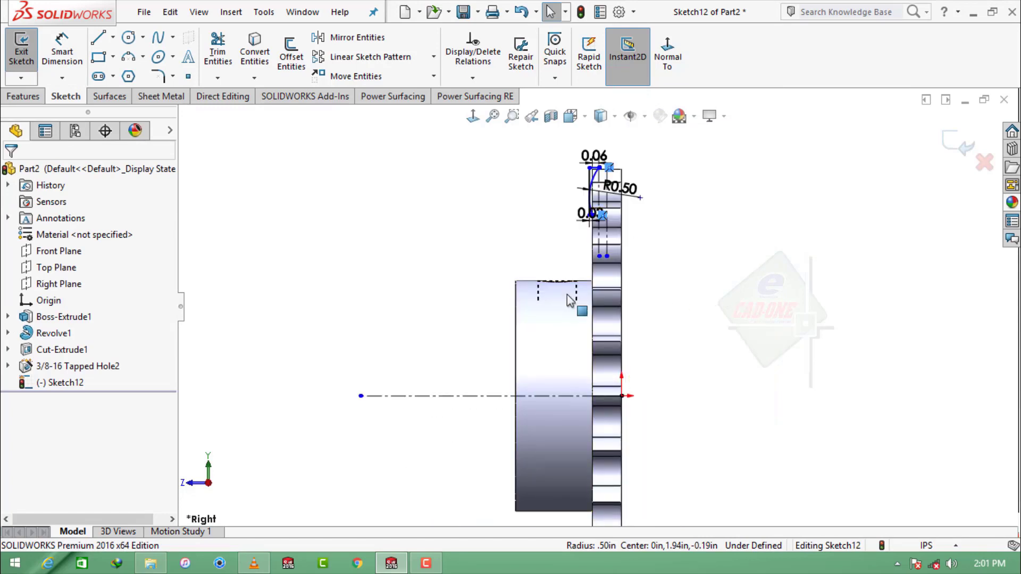
Dimension the profile's lower horizontal line 1.985 above the gear-axis centerline.
key("d")
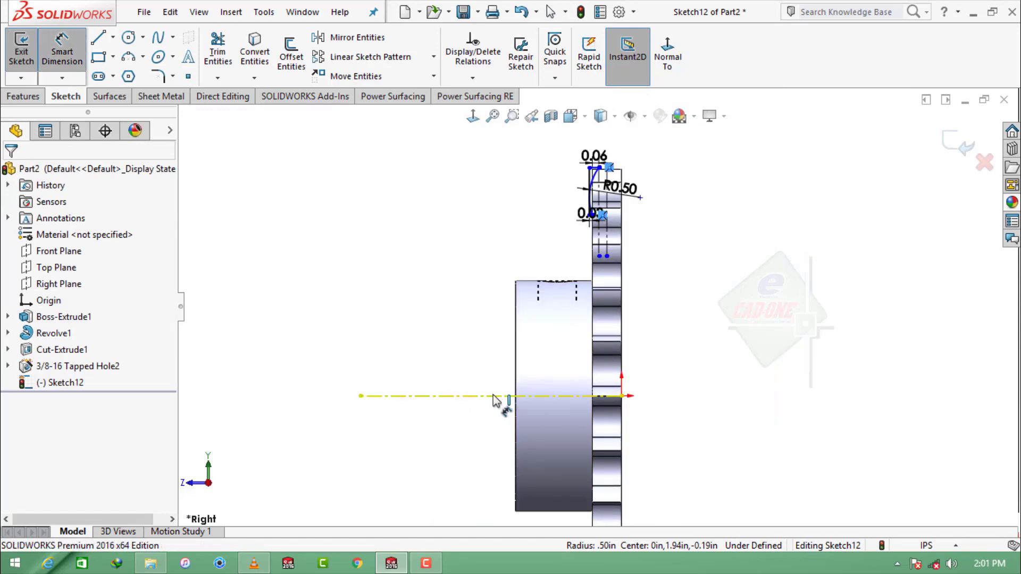
left_click(494, 396)
scroll(602, 186, "up", 3)
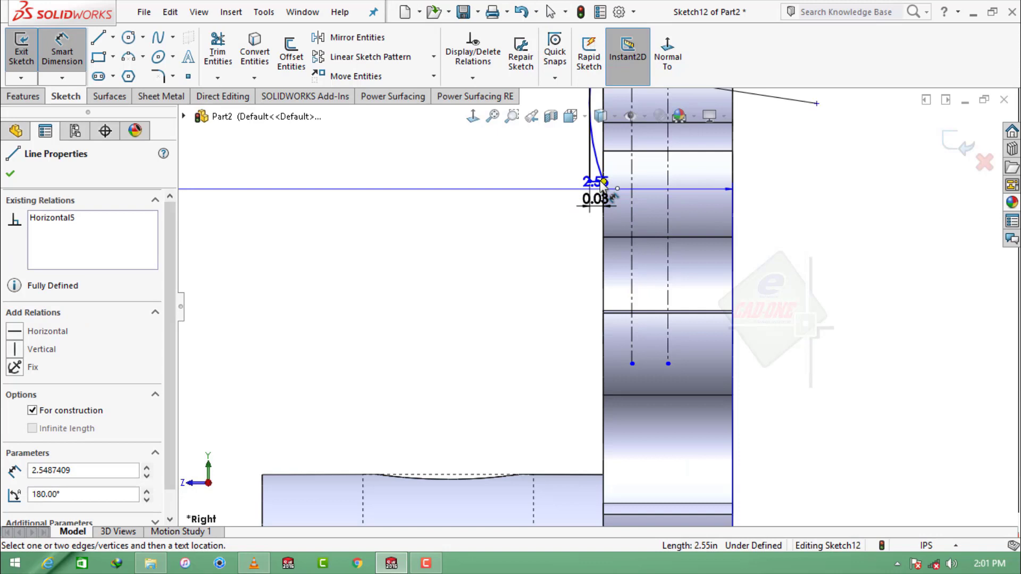
left_click(602, 183)
scroll(602, 183, "down", 2)
left_click(324, 411)
type("1.")
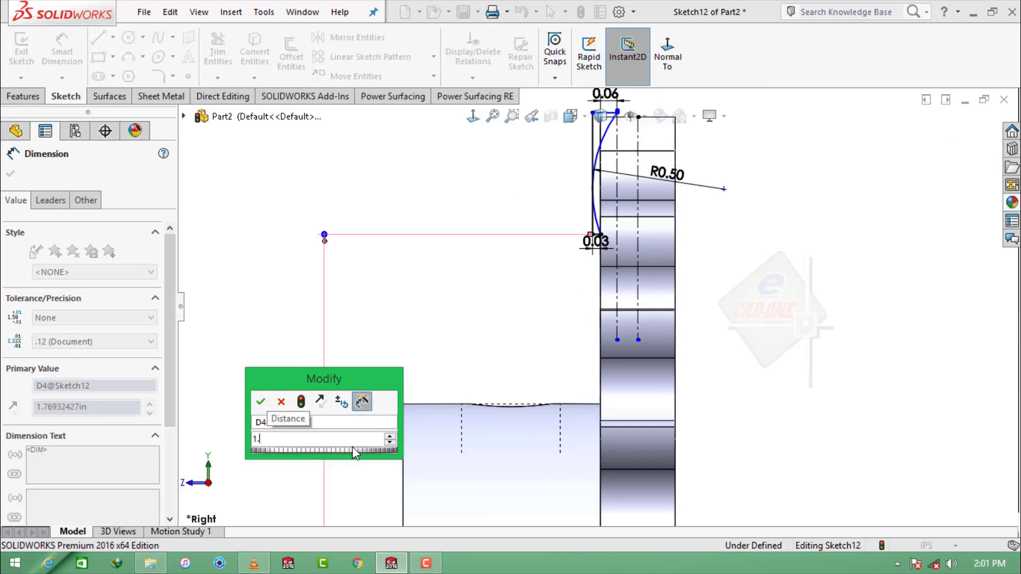
type("955")
key("Return")
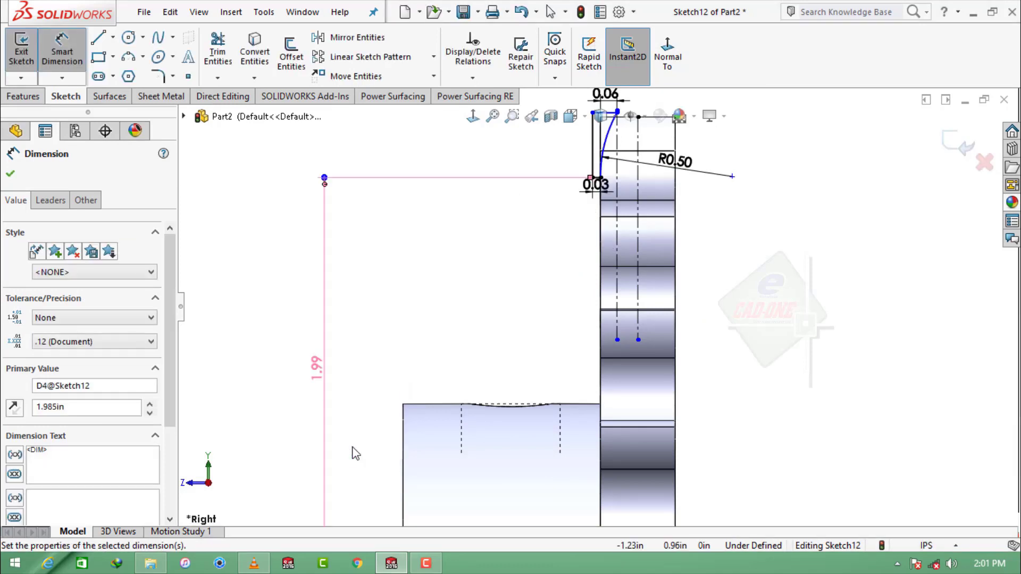
Dimension the profile's short top line at a 2.24 height, fully defining the sketch.
scroll(570, 466, "up", 1)
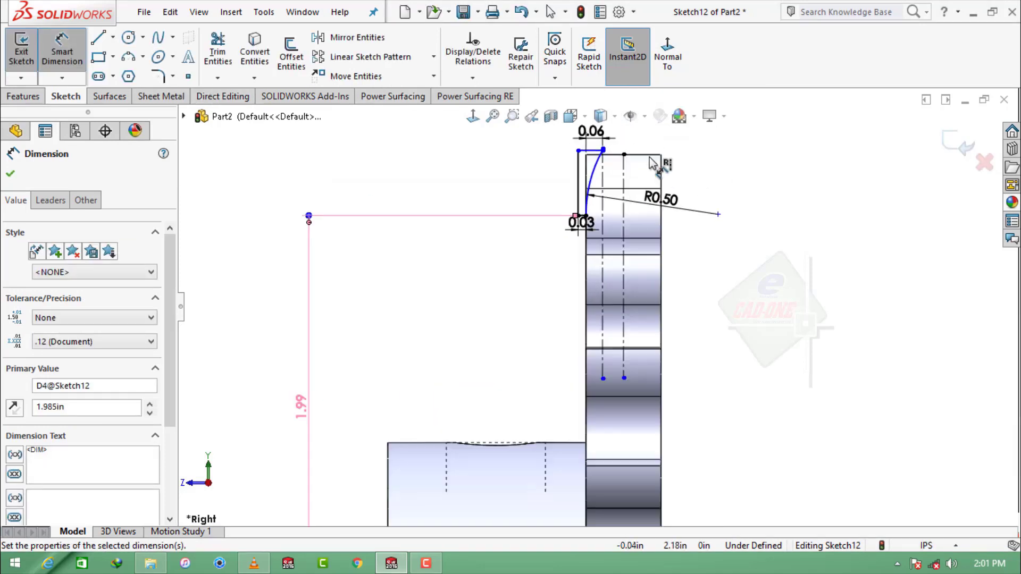
scroll(659, 159, "down", 3)
scroll(590, 296, "up", 3)
left_click(582, 242)
scroll(549, 446, "up", 2)
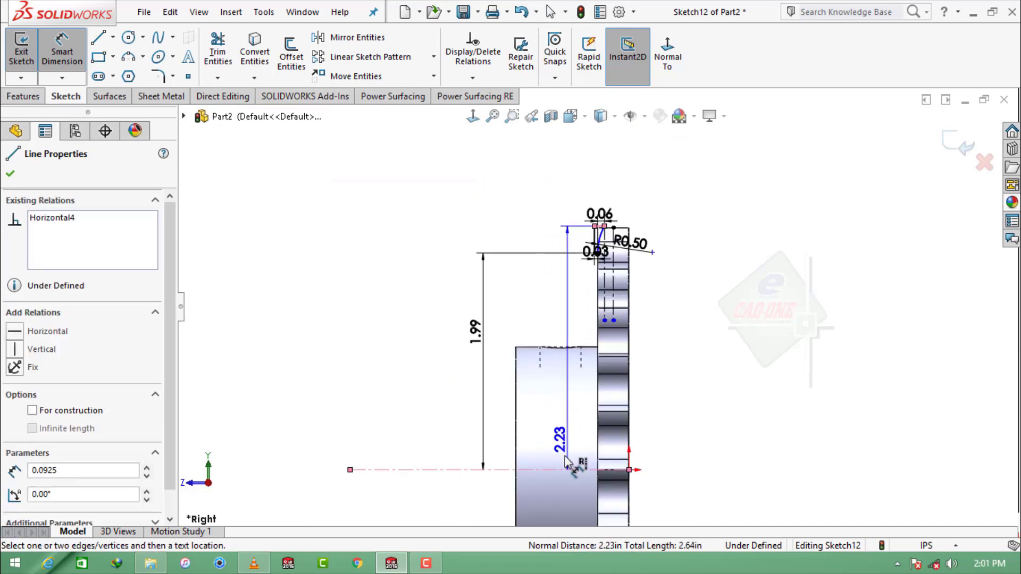
left_click(379, 376)
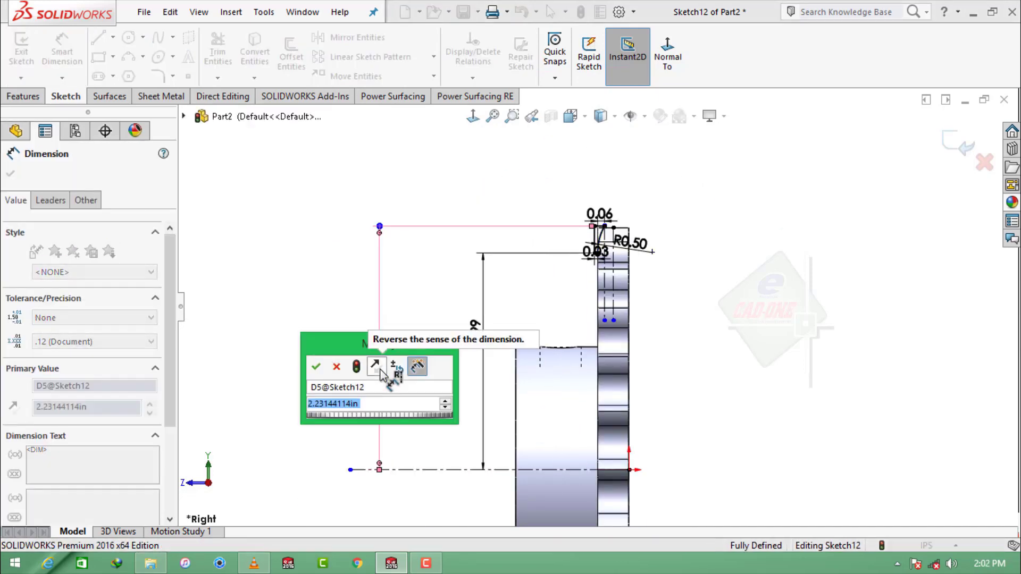
type("2.24")
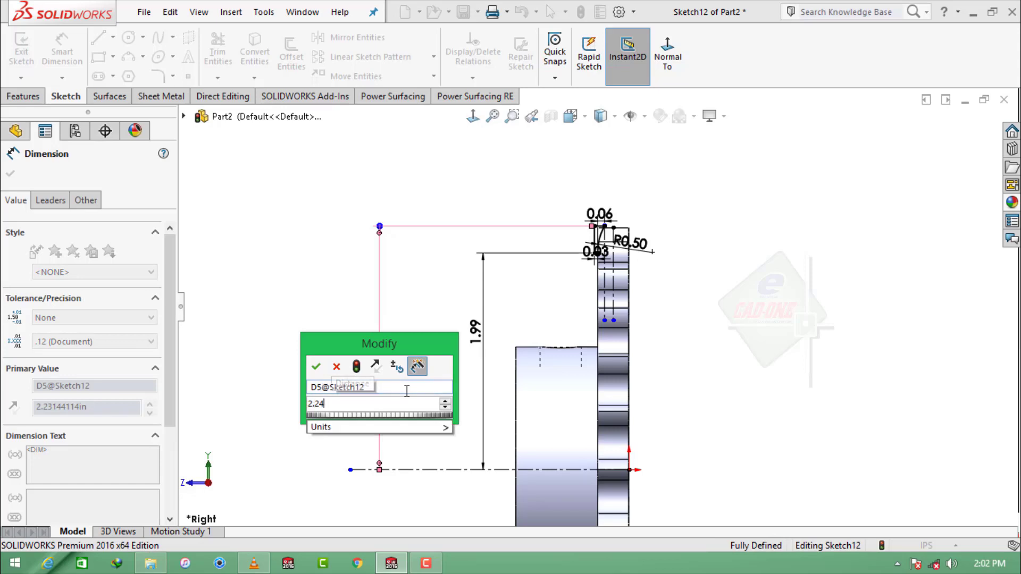
key("Return")
scroll(628, 247, "down", 4)
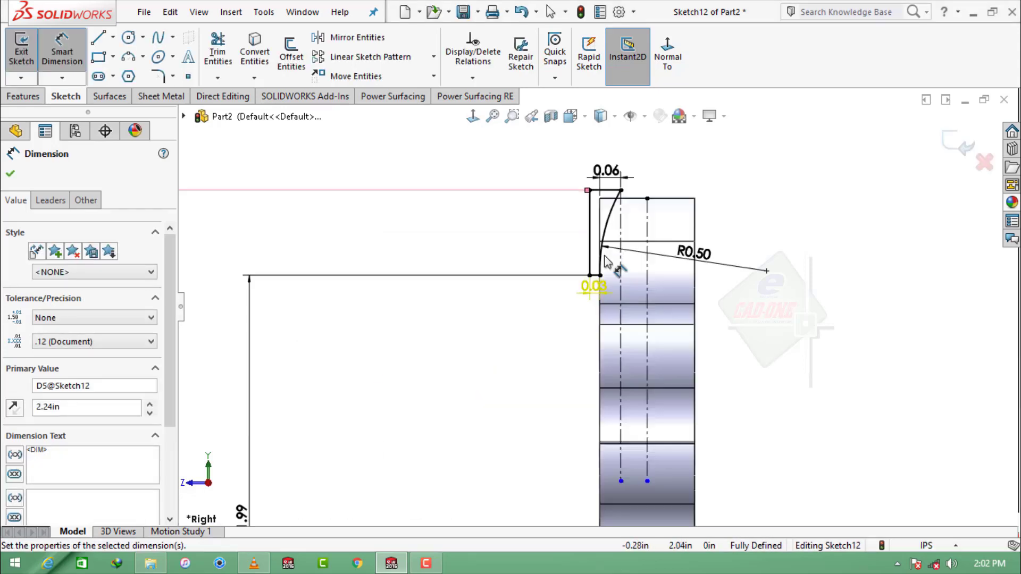
scroll(627, 247, "down", 4)
scroll(628, 247, "up", 2)
scroll(612, 252, "up", 5)
scroll(603, 256, "up", 3)
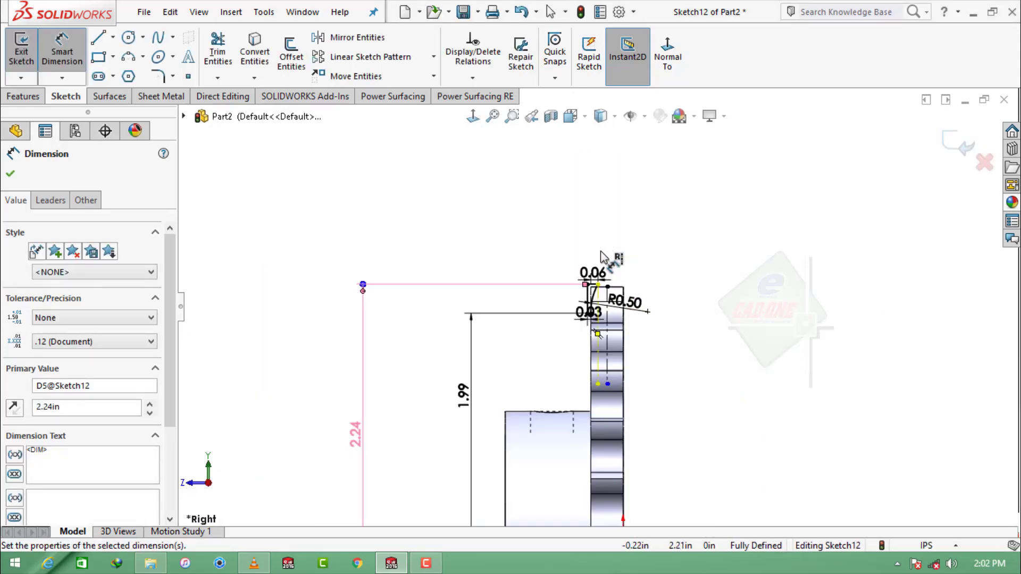
scroll(603, 274, "down", 2)
scroll(603, 274, "down", 3)
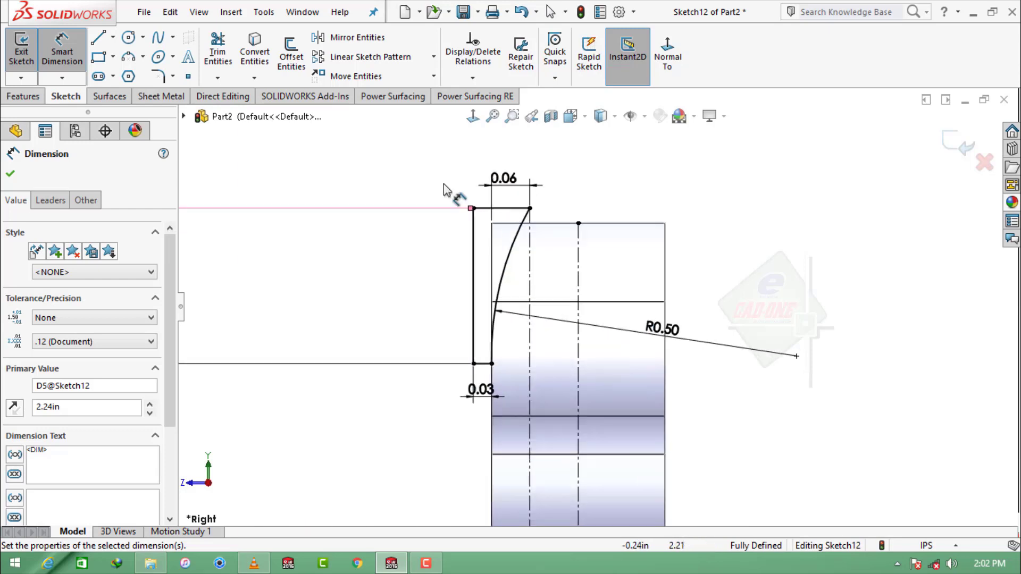
Mirror Line8, Line7, Arc1 and Line5 about the tooth's vertical centerline Line1.
left_click(355, 37)
left_click(510, 208)
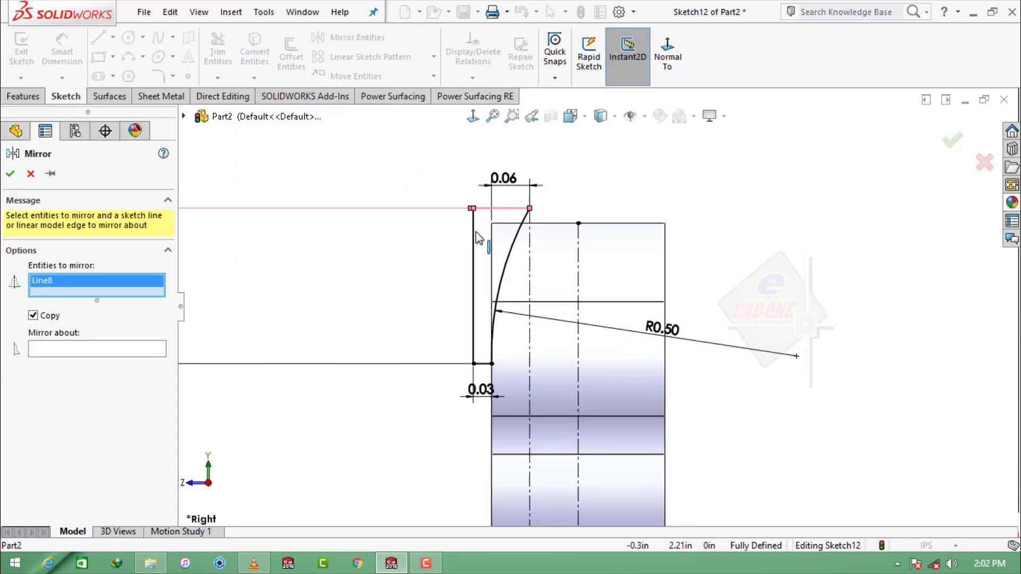
left_click(473, 256)
left_click(511, 261)
scroll(459, 411, "down", 3)
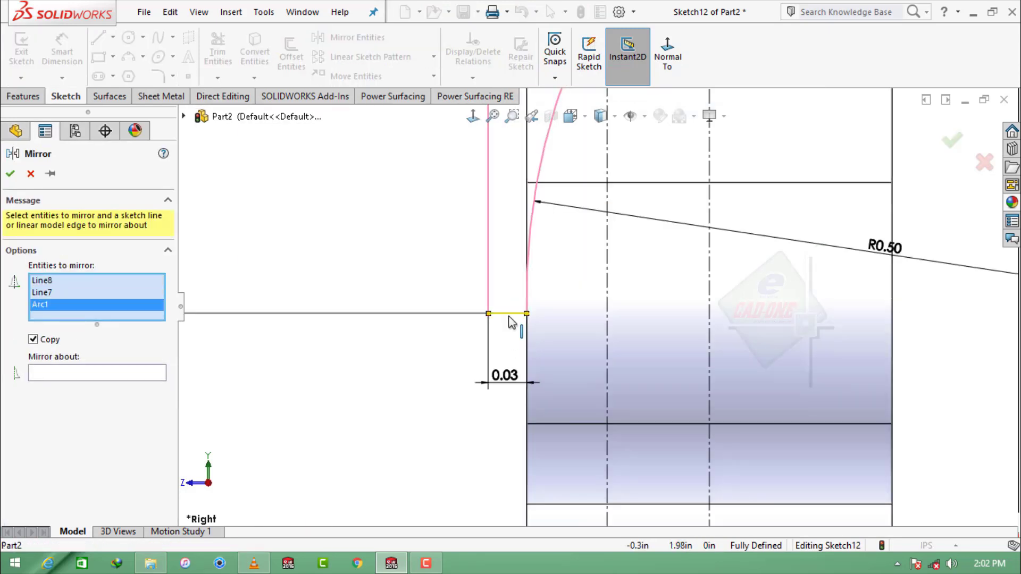
left_click(505, 313)
left_click(121, 385)
left_click(711, 302)
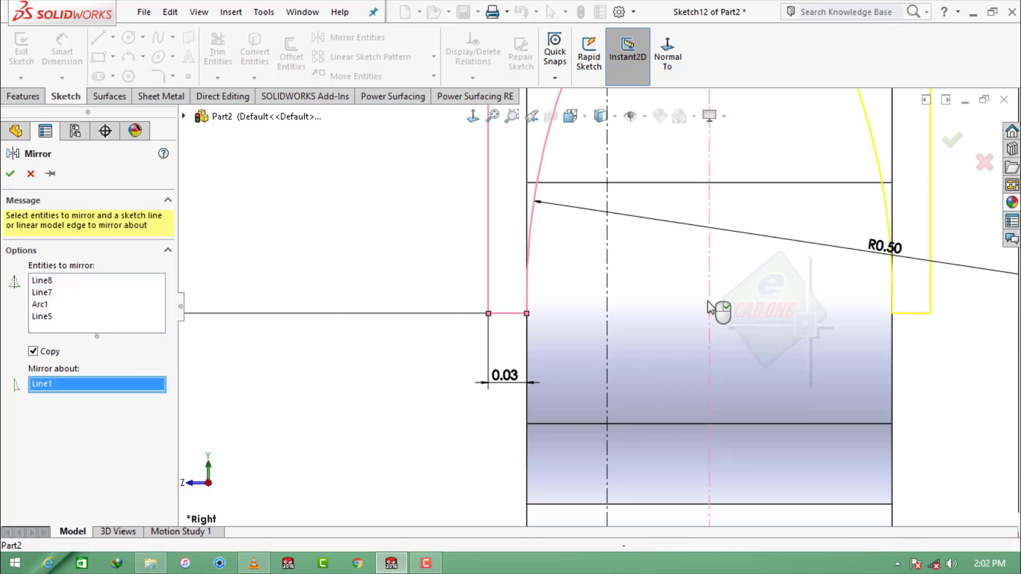
scroll(598, 306, "up", 2)
left_click(10, 174)
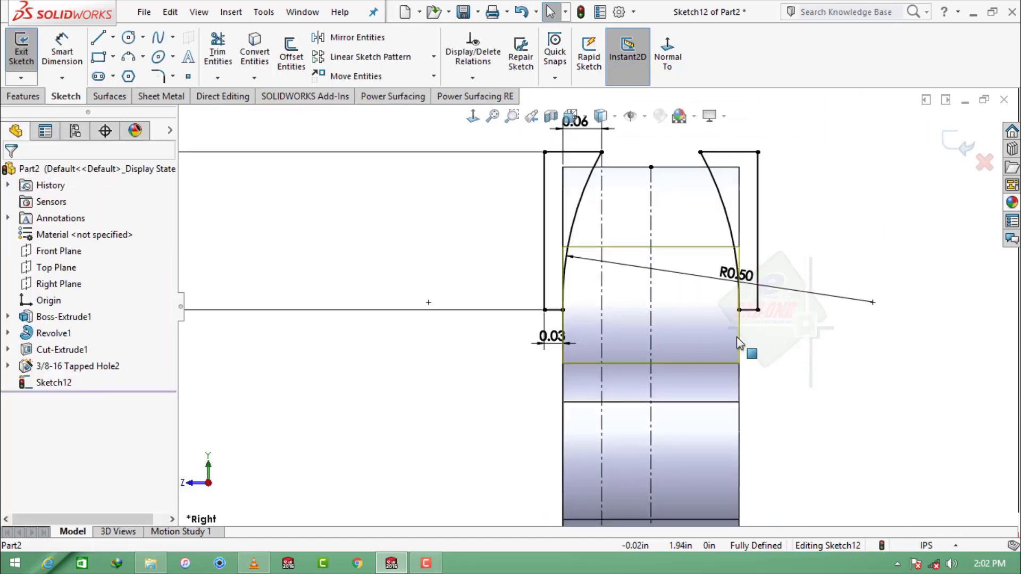
scroll(712, 308, "down", 3)
scroll(697, 301, "down", 2)
scroll(697, 301, "up", 2)
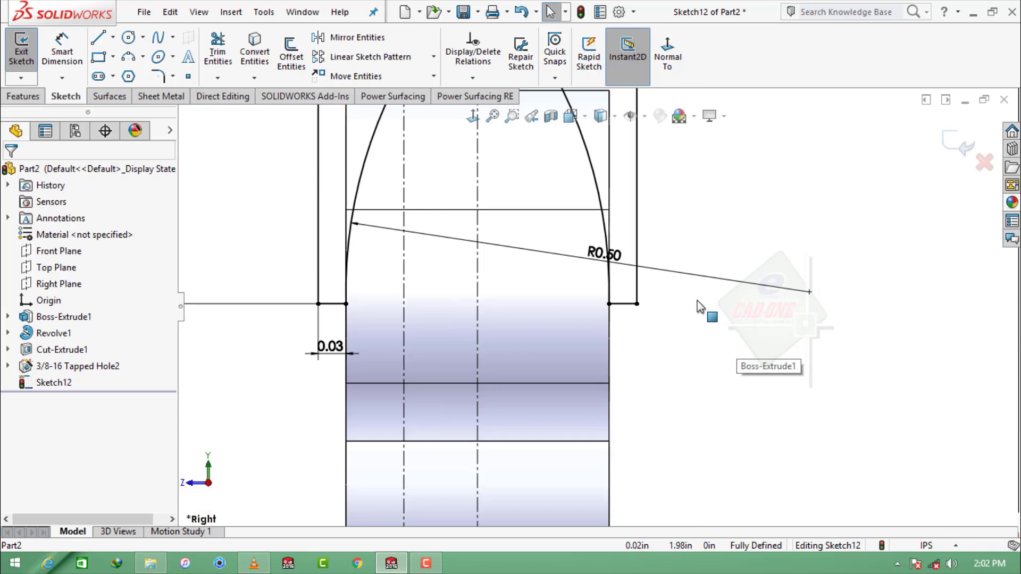
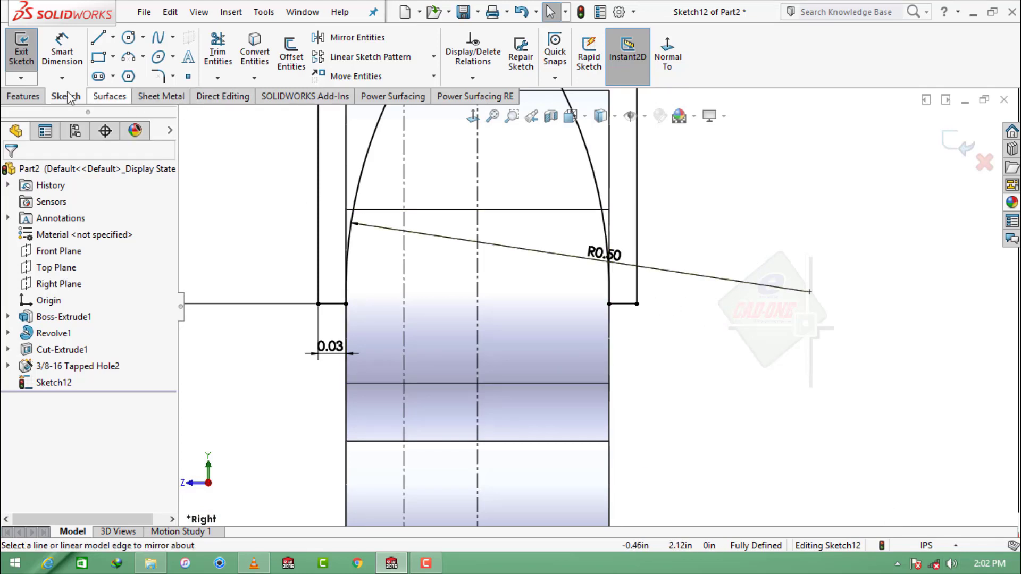
Revolve-cut the tooth tips a full 360° Blind around centerline Line9.
scroll(70, 99, "up", 1)
left_click(297, 57)
scroll(772, 257, "up", 2)
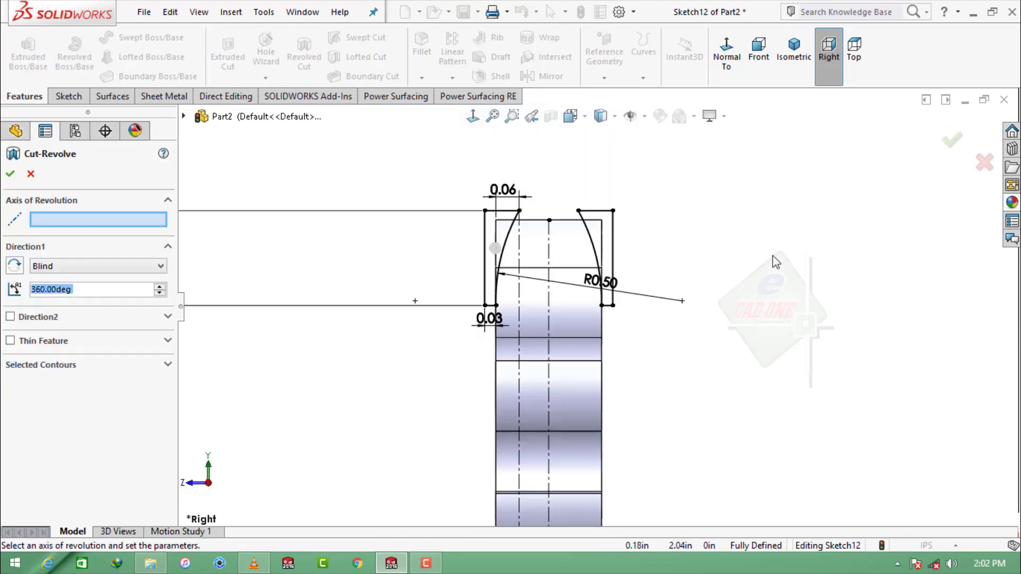
scroll(670, 364, "up", 2)
scroll(605, 431, "up", 2)
scroll(535, 453, "down", 2)
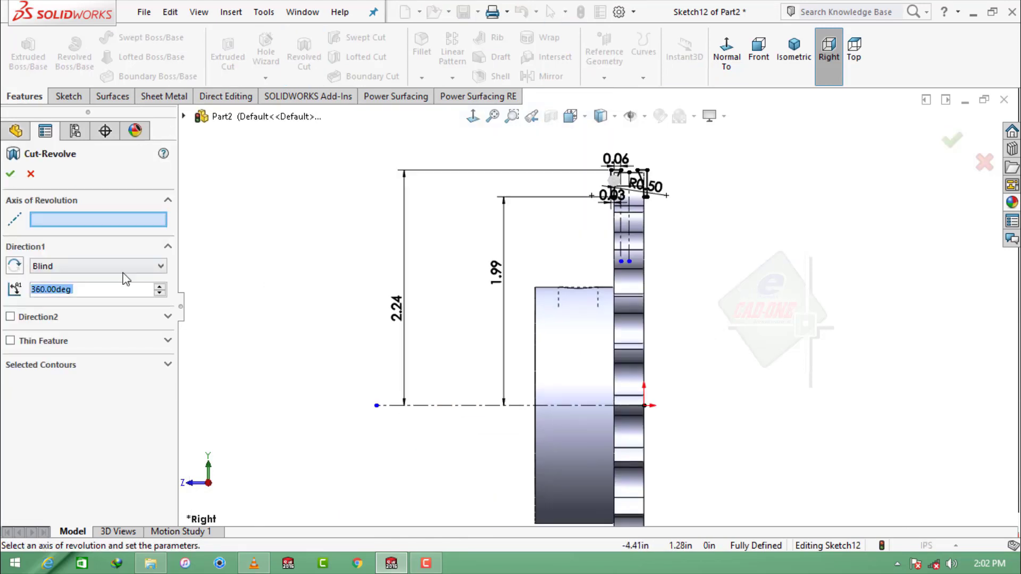
left_click(515, 411)
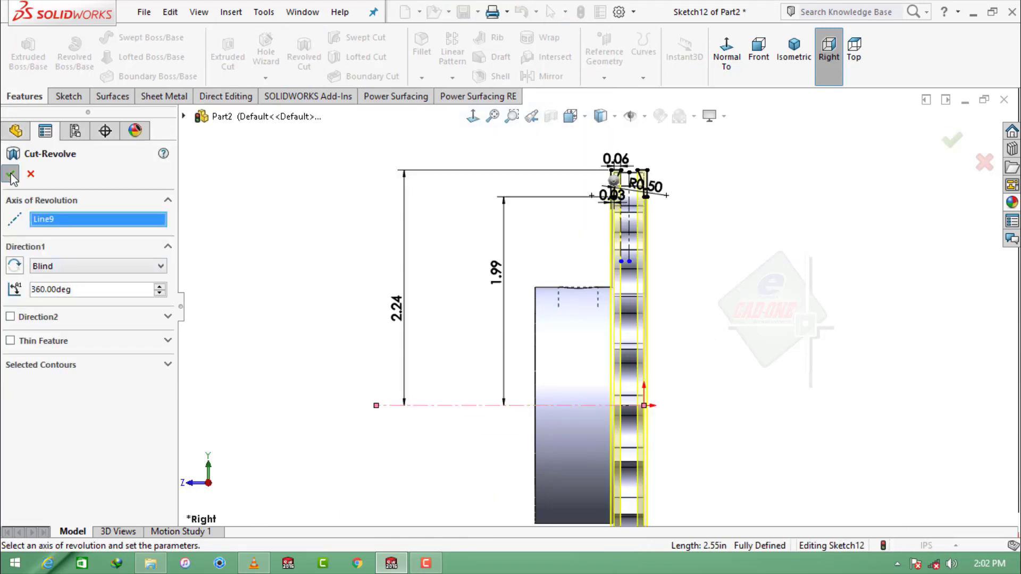
mouse_move(736, 297)
middle_mouse_down()
mouse_move(591, 311)
mouse_move(550, 291)
middle_mouse_up()
Orbit the sprocket to a standard angled view to inspect the finished cut.
scroll(591, 312, "up", 3)
scroll(547, 284, "down", 5)
scroll(544, 280, "down", 3)
left_click(514, 255)
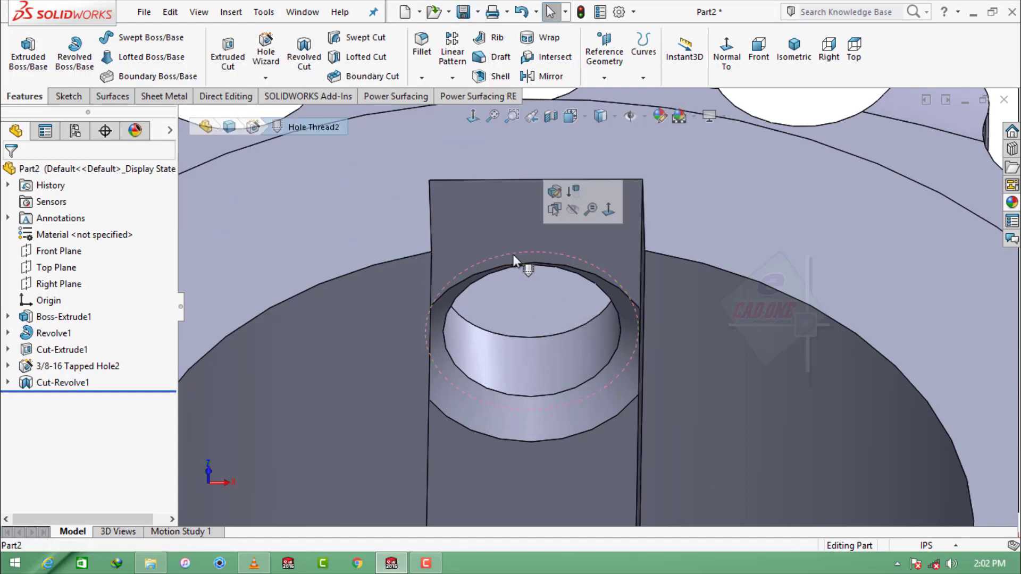
scroll(637, 322, "up", 5)
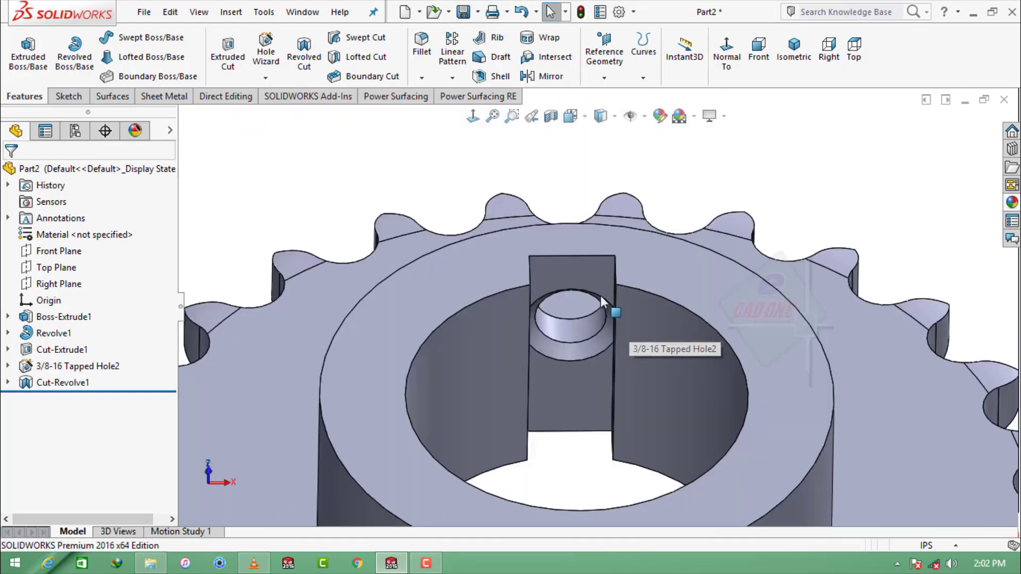
scroll(601, 295, "up", 3)
middle_click_drag(600, 319, 606, 422)
key("ctrl+shift+z")
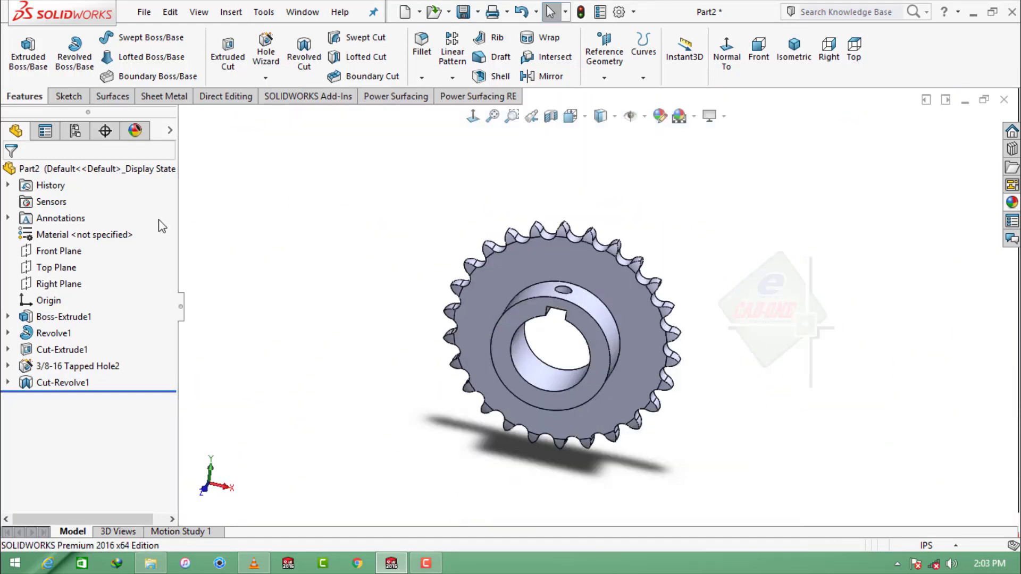
Assign Plain Carbon Steel from the Steel library as the sprocket's material.
right_click(108, 234)
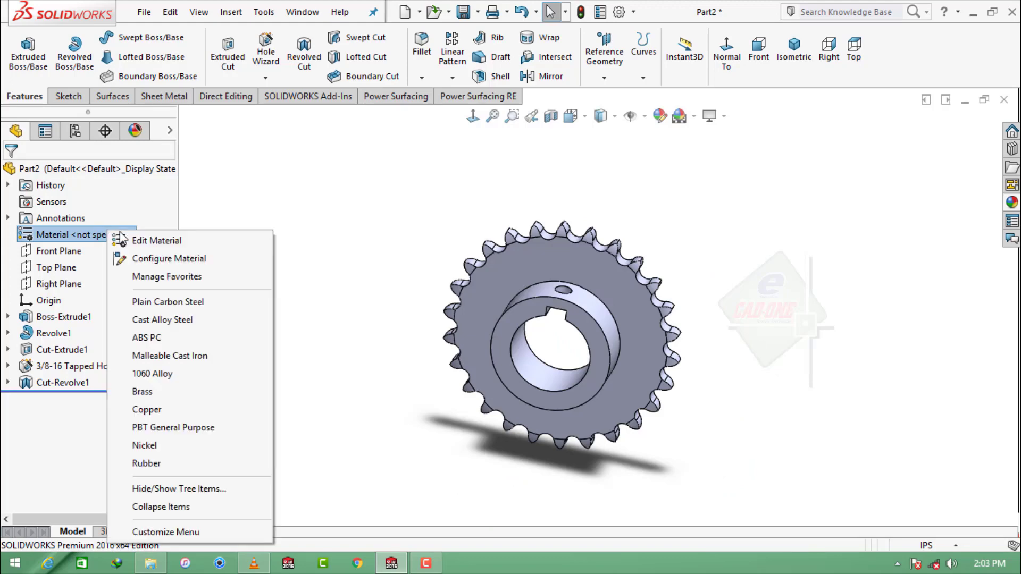
left_click(130, 240)
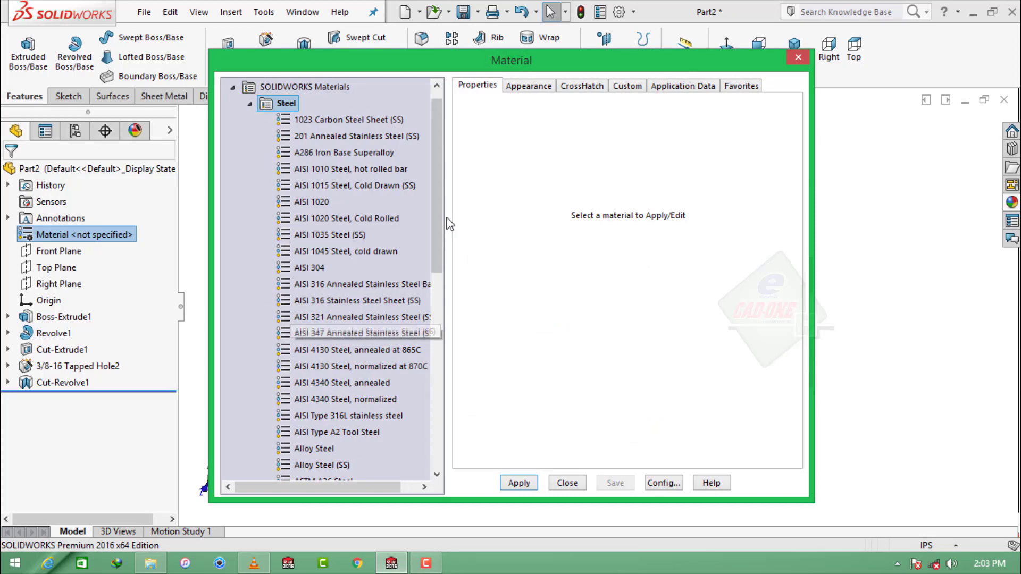
left_click_drag(431, 187, 439, 282)
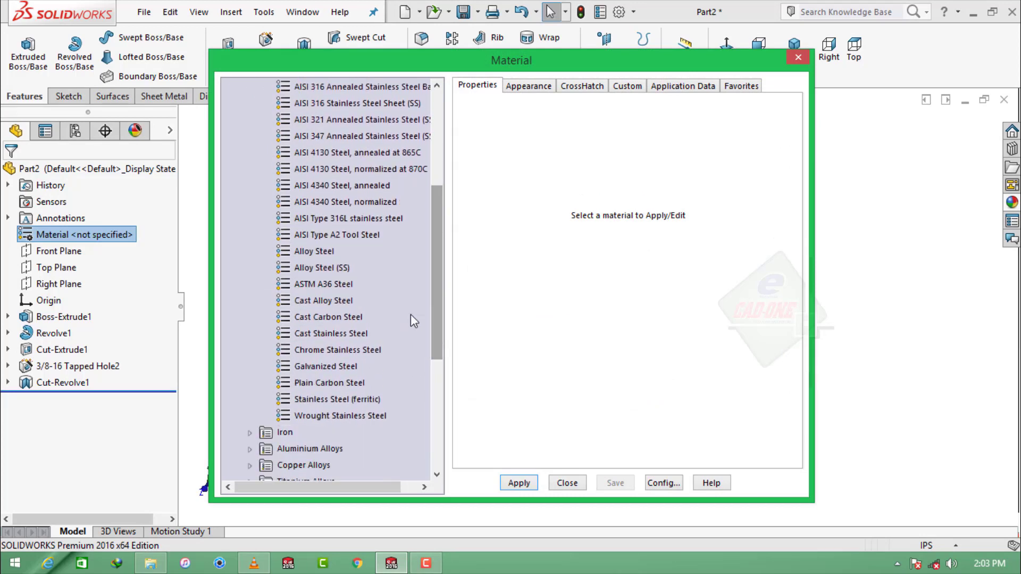
left_click(348, 385)
left_click(537, 484)
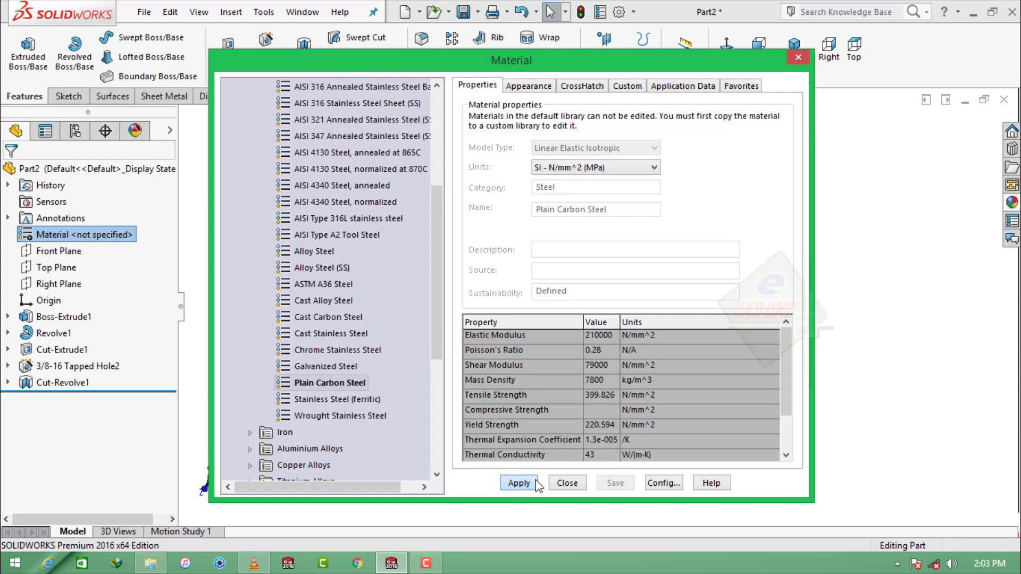
left_click(567, 483)
middle_click_drag(567, 484, 531, 354)
scroll(532, 354, "down", 3)
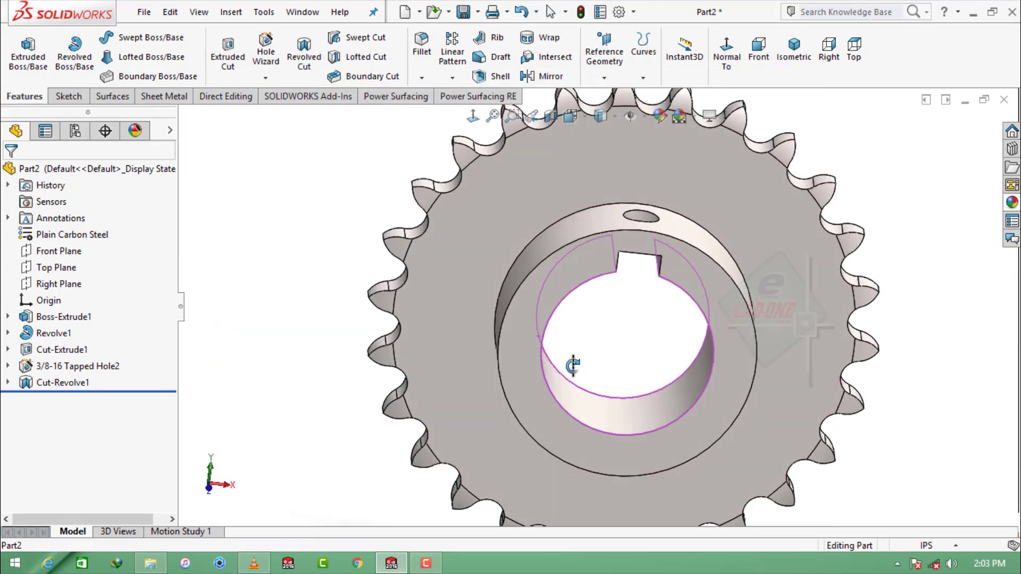
scroll(577, 357, "up", 3)
Bevel the hub's outer circular edge with a 0.0625in × 45° chamfer.
left_click(423, 78)
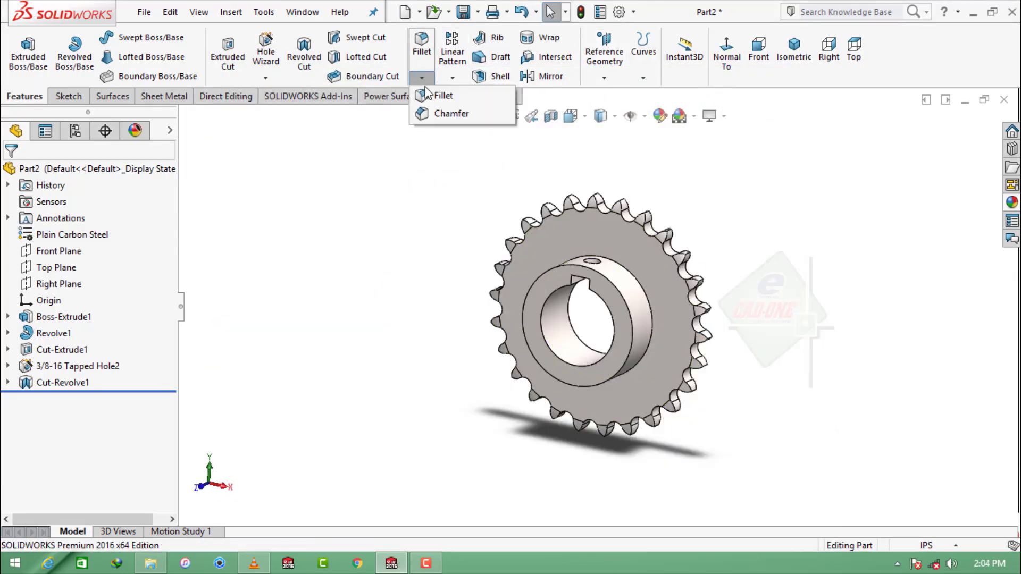
left_click(441, 112)
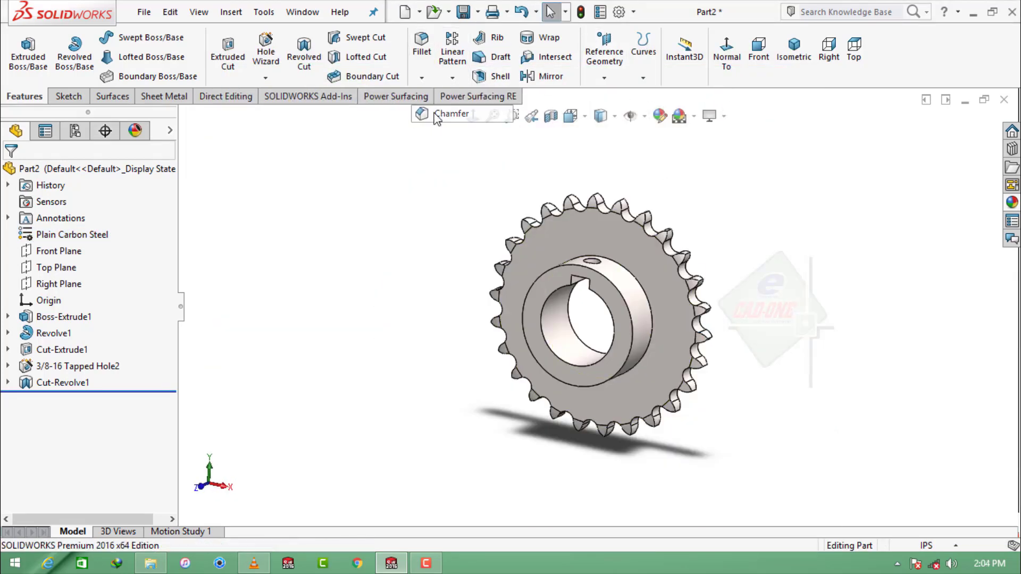
left_click(616, 293)
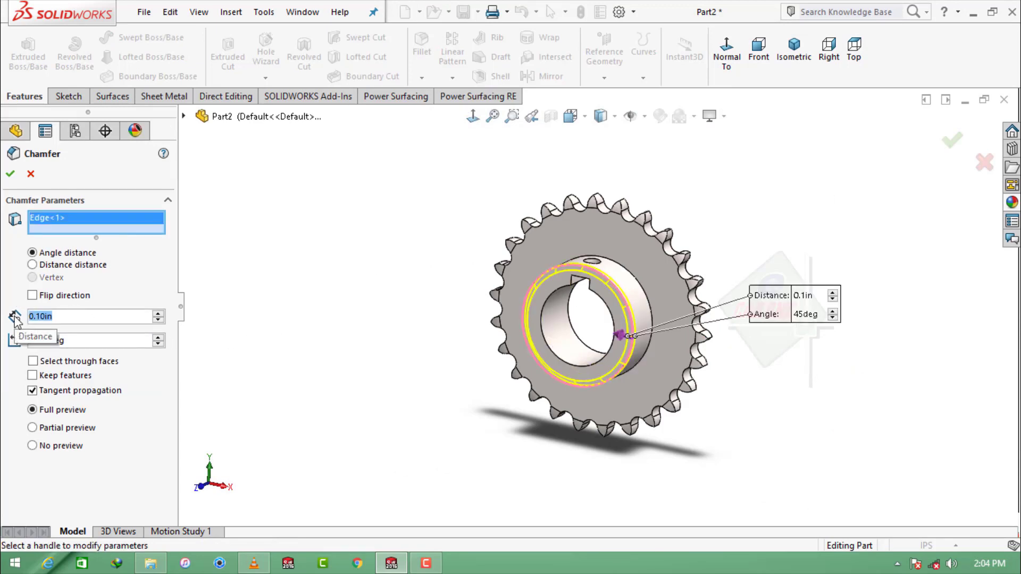
type("0.0")
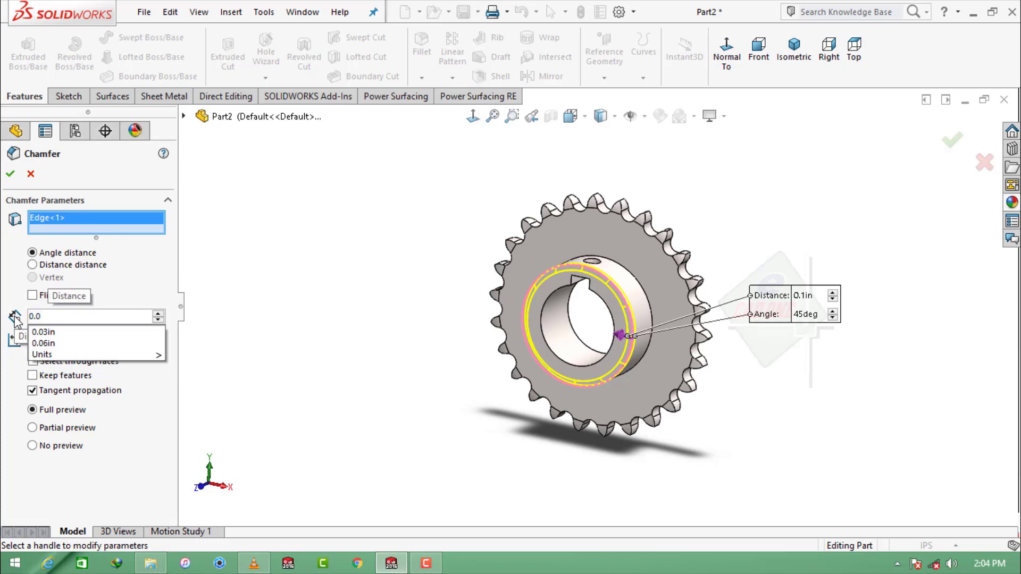
type("625")
key("Return")
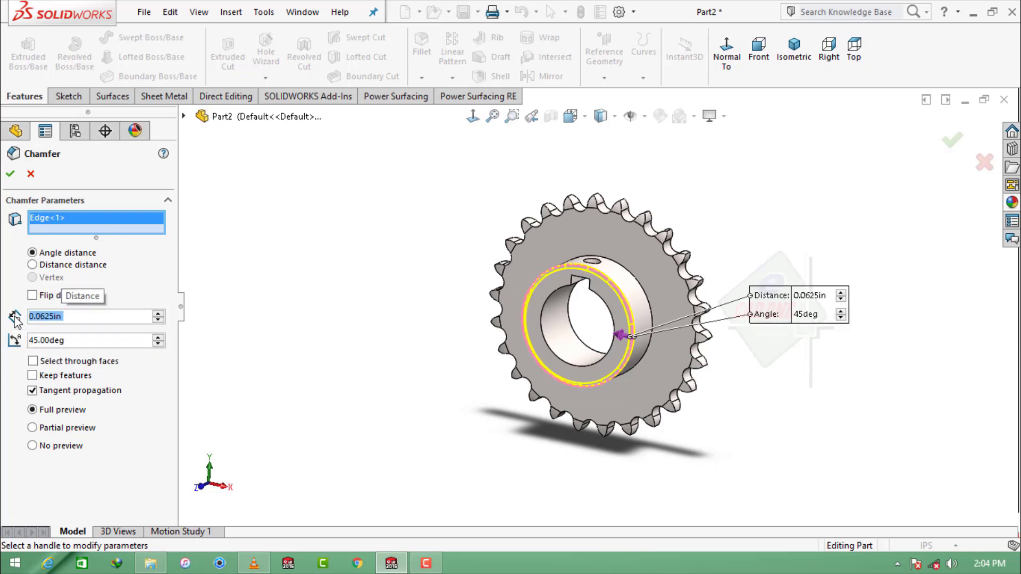
left_click(9, 175)
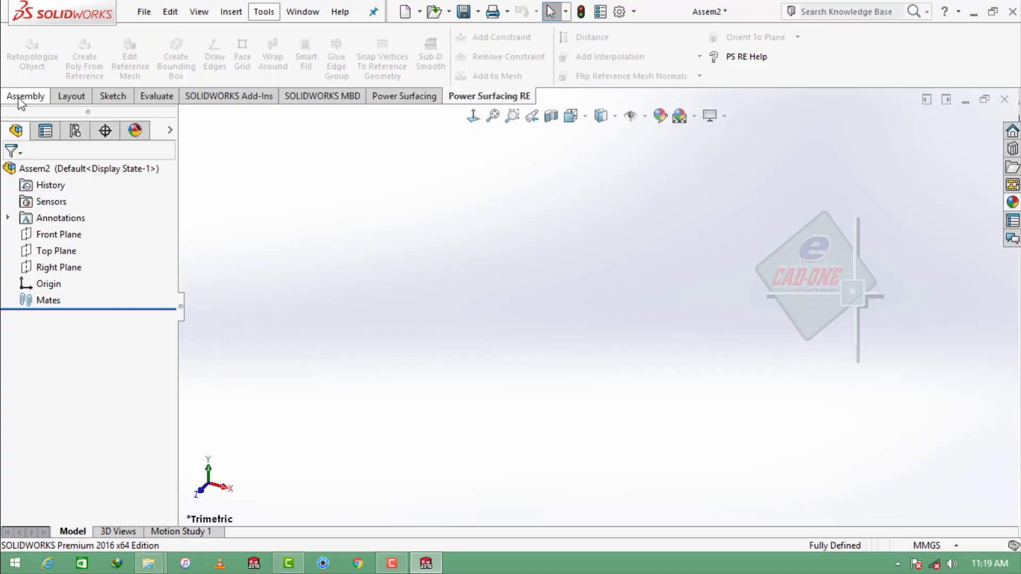
Insert the Path part into the new assembly.
left_click(25, 96)
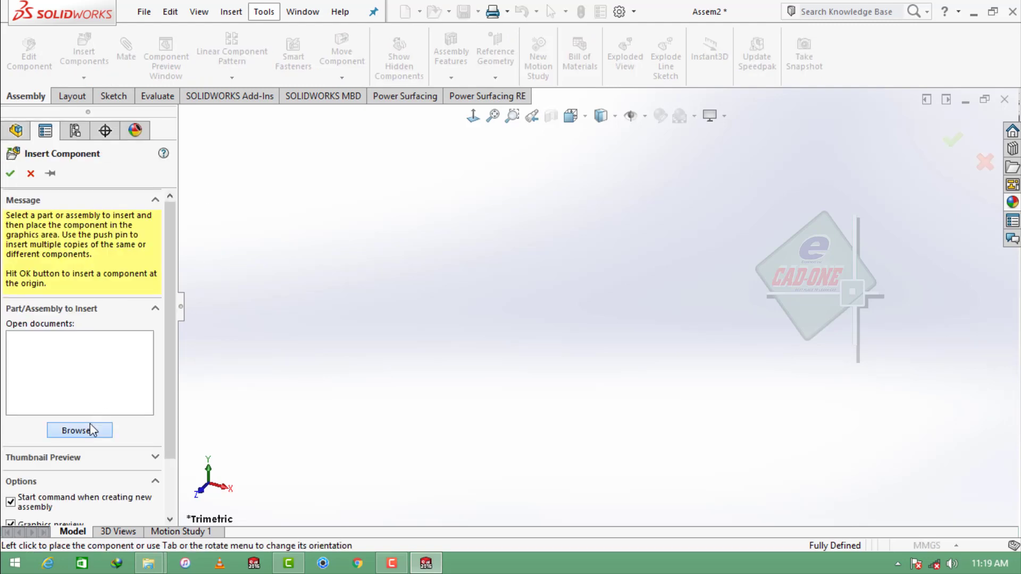
left_click(91, 429)
left_click(322, 131)
left_click(884, 481)
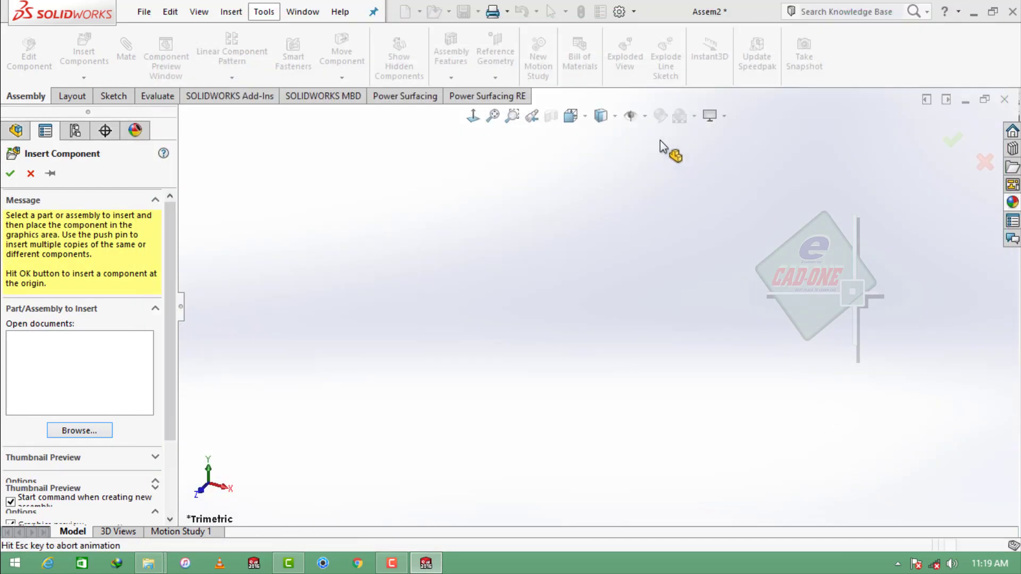
left_click(644, 116)
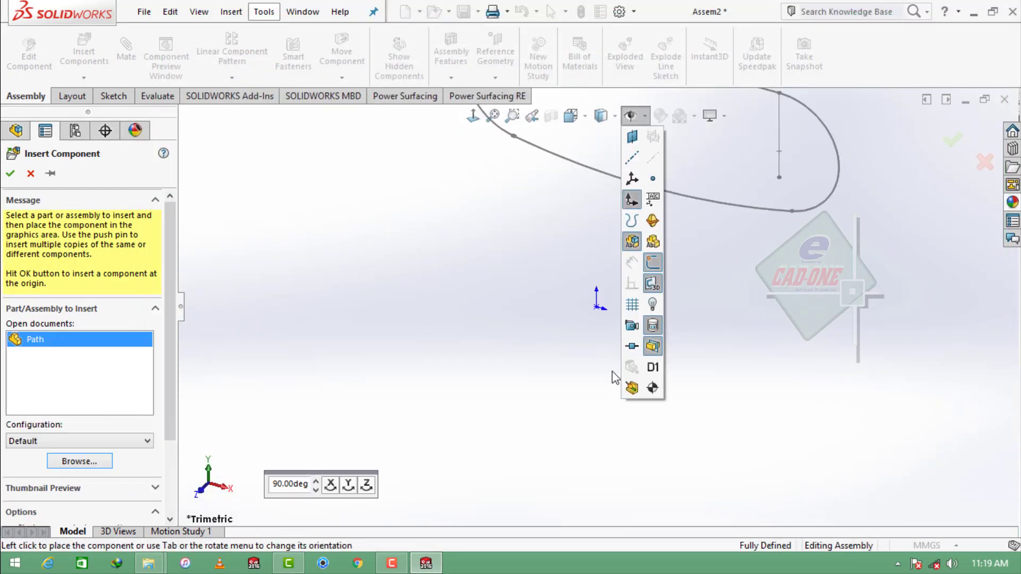
left_click(598, 306)
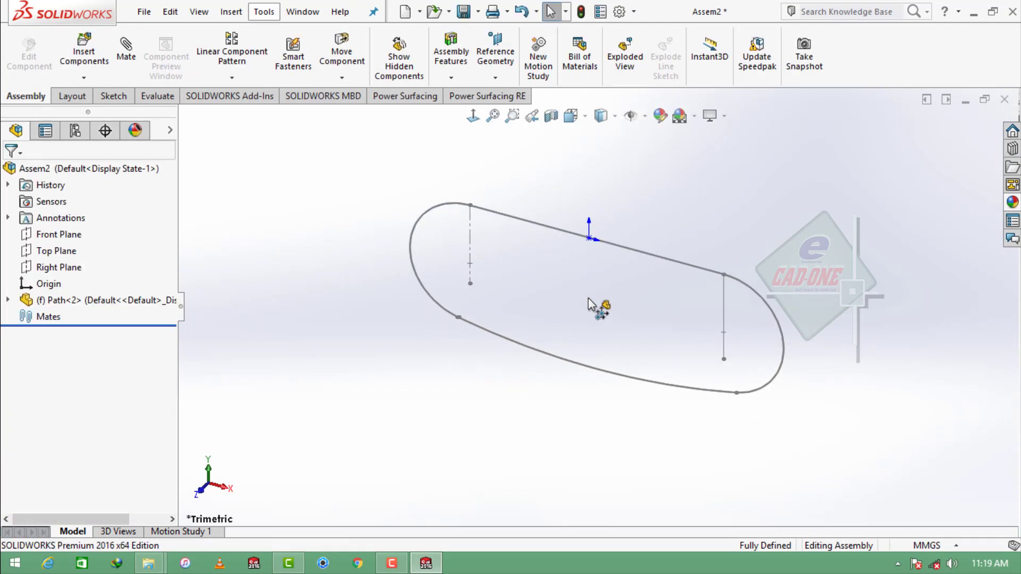
Create Axis1 normal to Front Plane through the left arc's centre point.
left_click(495, 78)
left_click(505, 112)
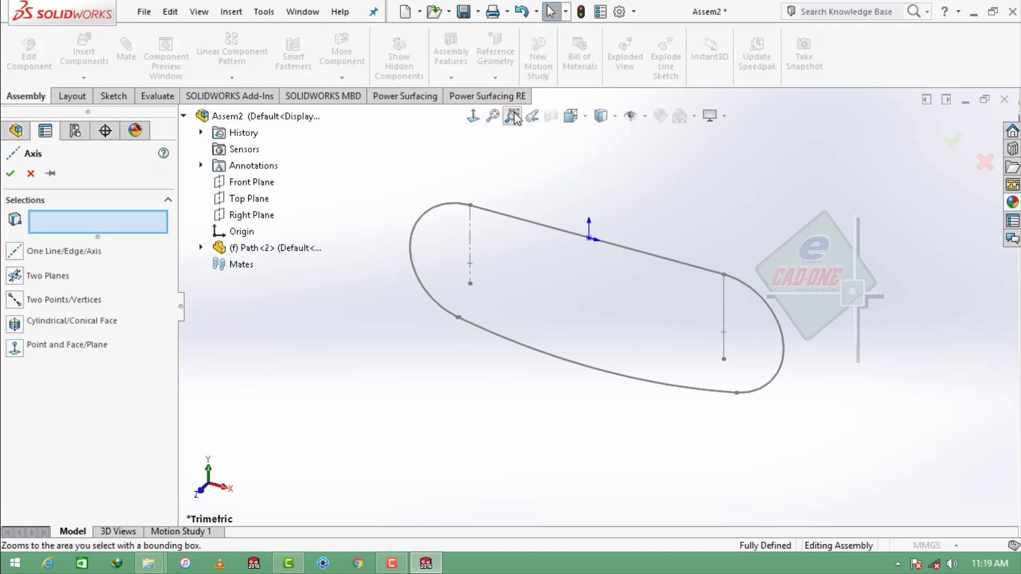
left_click(258, 187)
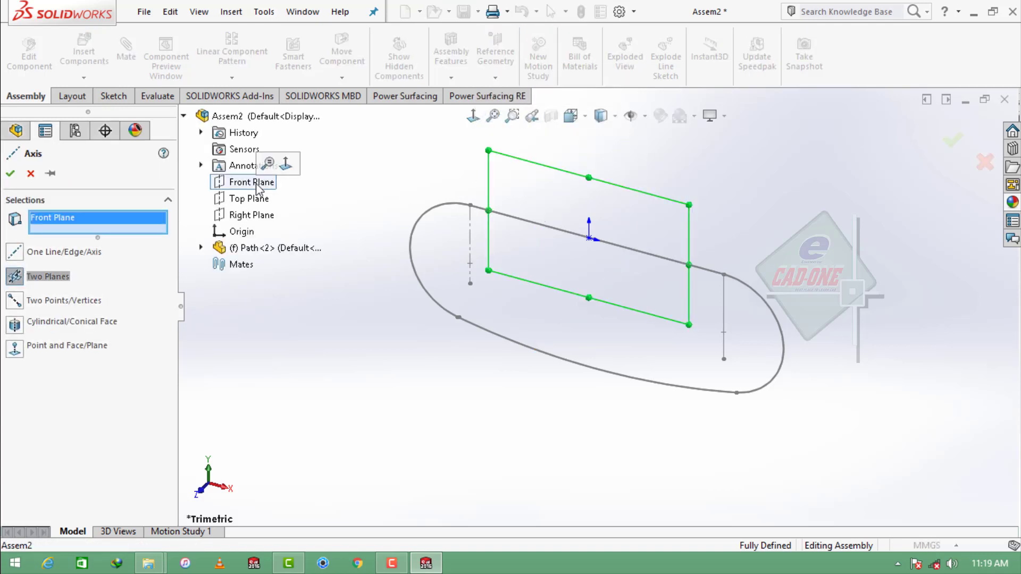
left_click(470, 264)
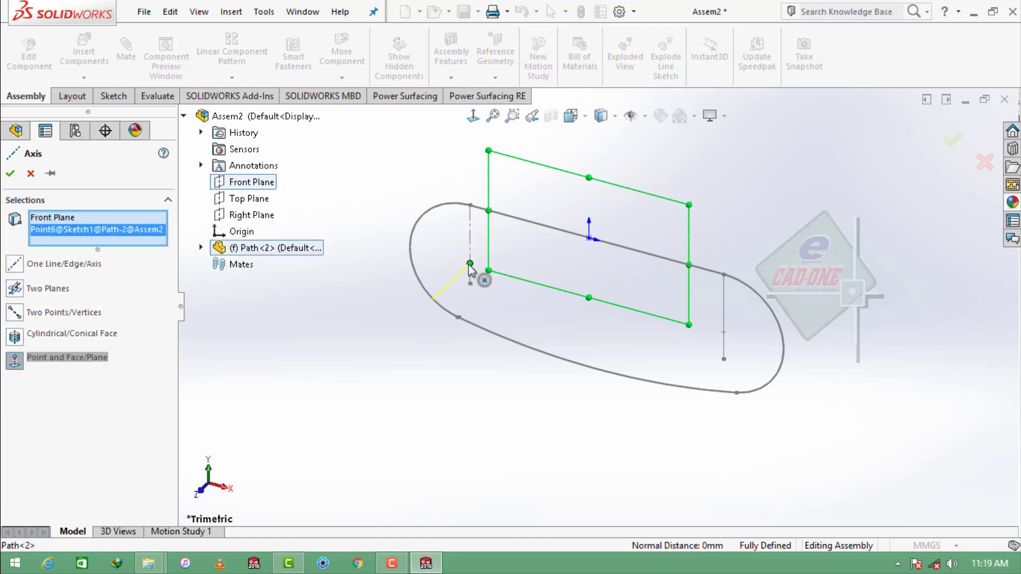
left_click(11, 175)
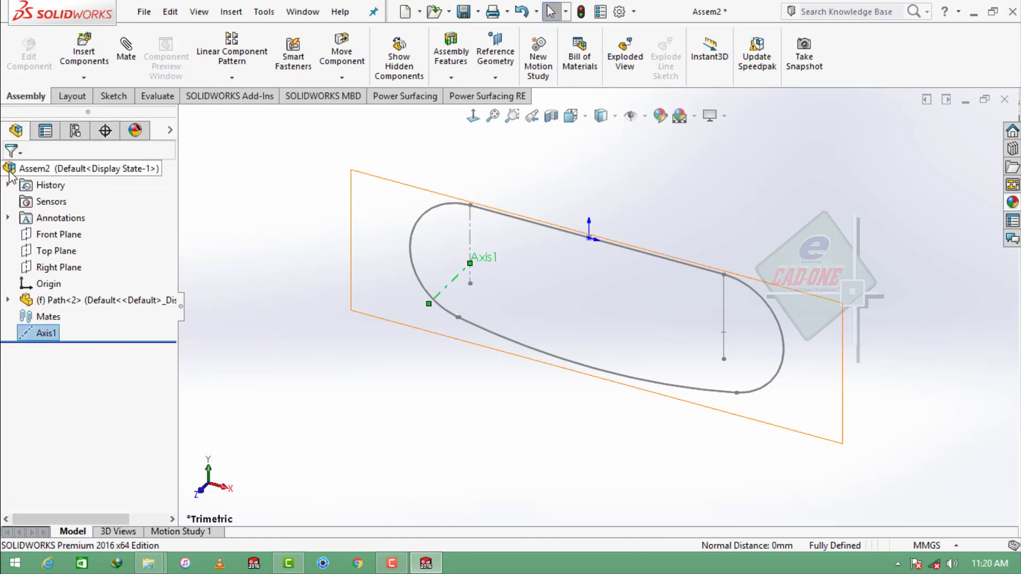
Create Axis2 through the right arc's centre point and make the axes visible.
left_click(510, 69)
left_click(503, 111)
left_click(251, 181)
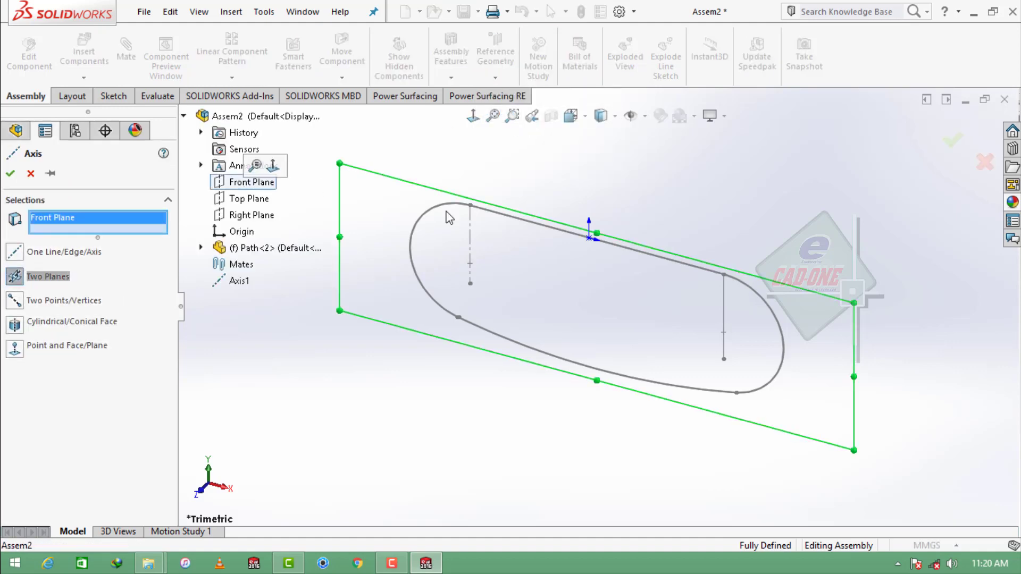
left_click(724, 333)
left_click(10, 173)
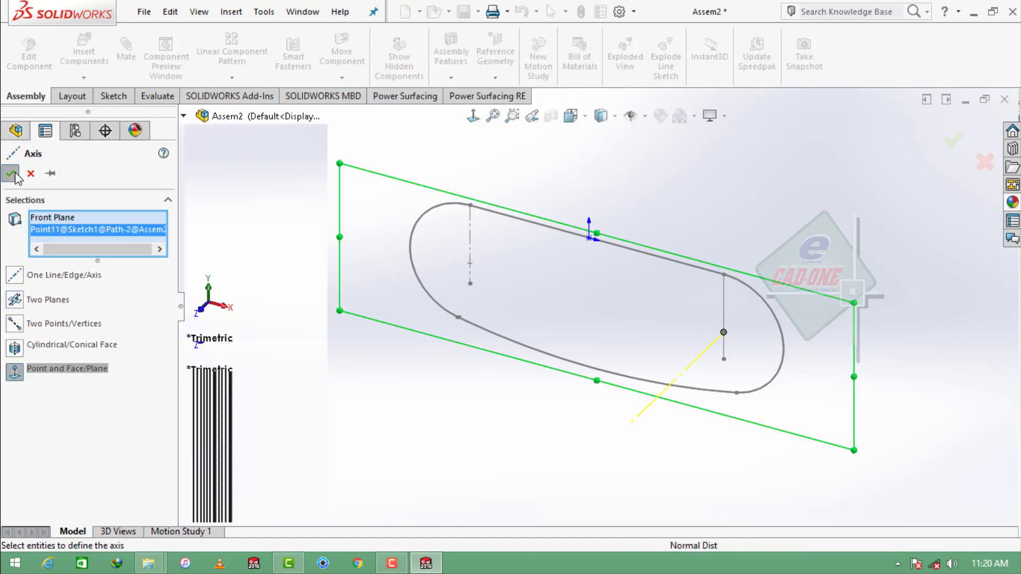
left_click(631, 115)
left_click(632, 158)
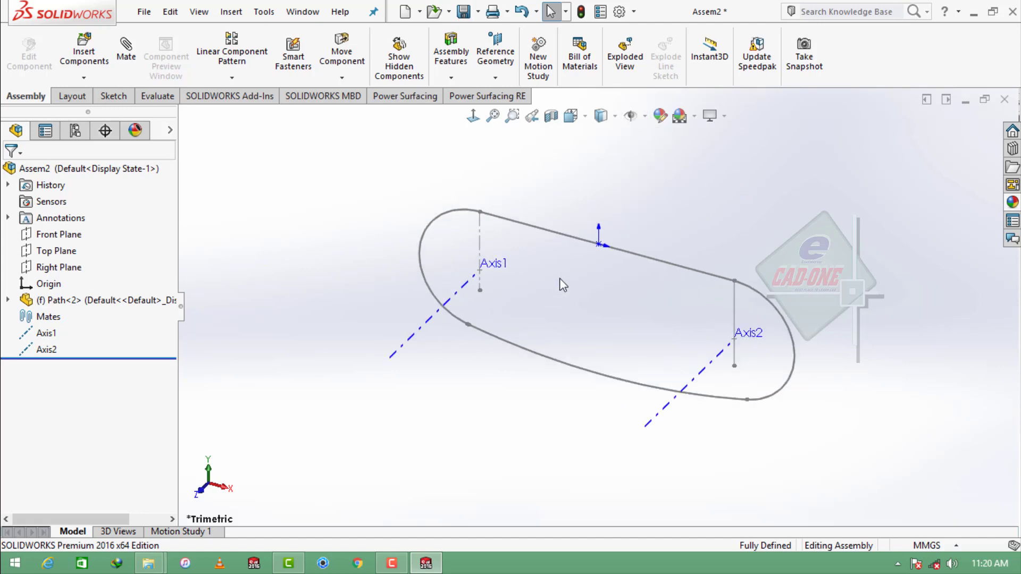
Save the assembly to the Desktop.
key("ctrl+s")
left_click(85, 120)
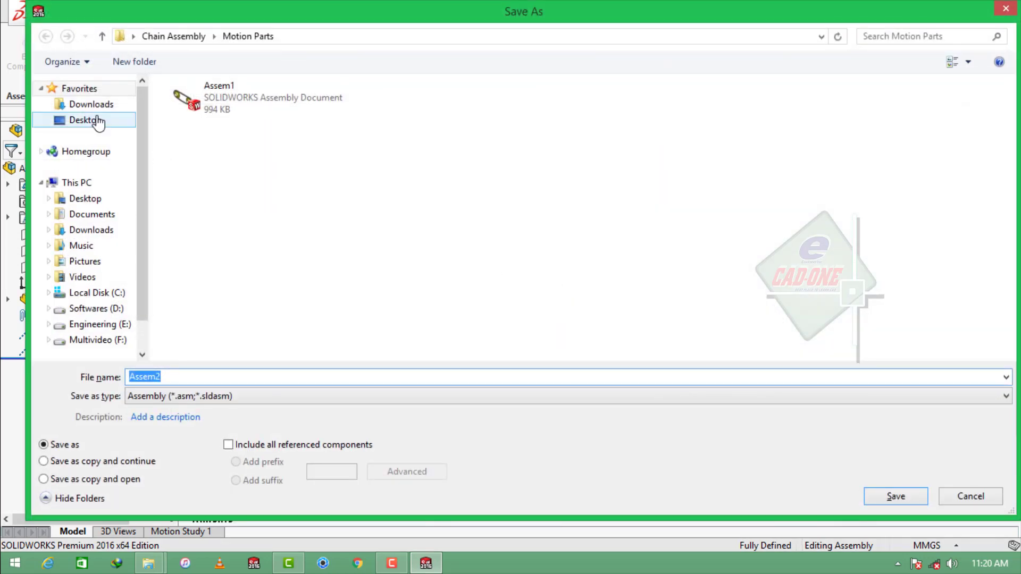
left_click(866, 497)
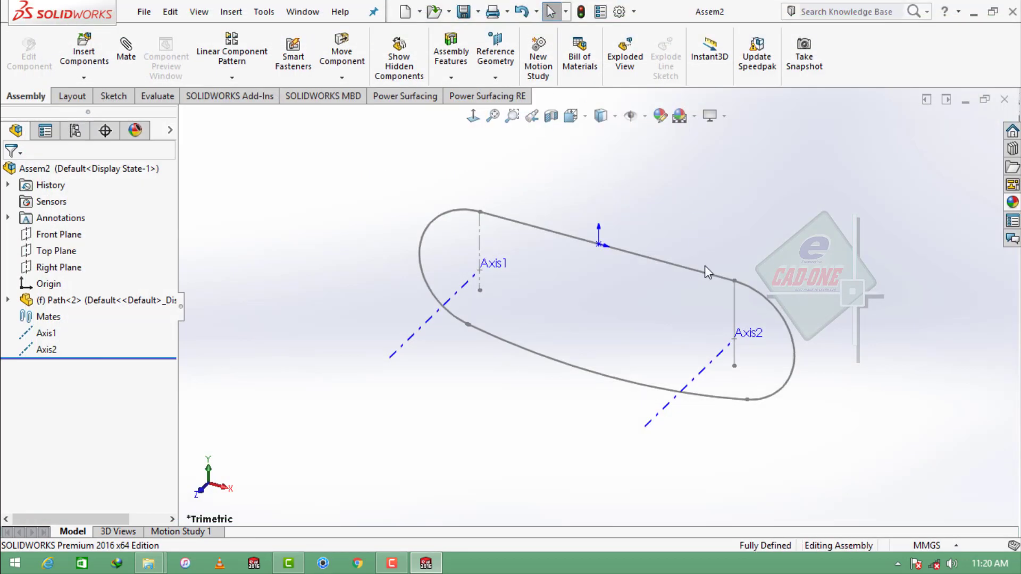
Insert the Sprocket part from Chain Assembly > Motion Parts into the assembly.
left_click(86, 75)
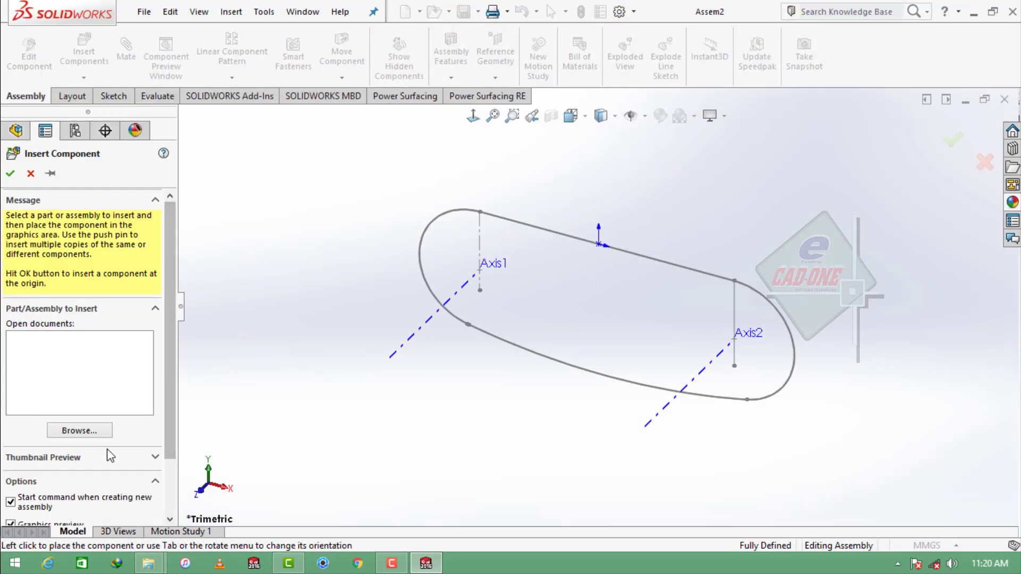
left_click(80, 430)
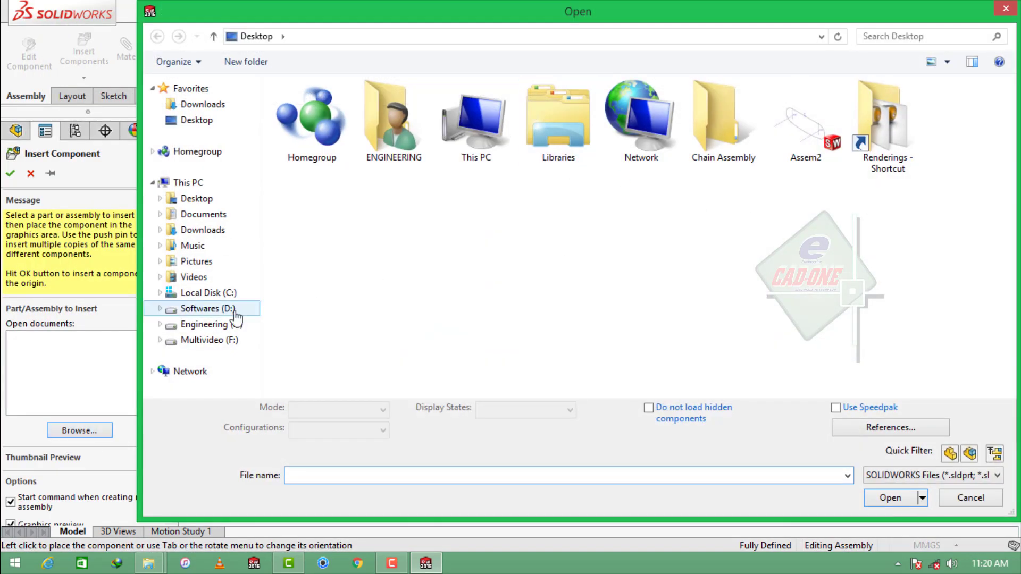
double_click(724, 122)
double_click(365, 109)
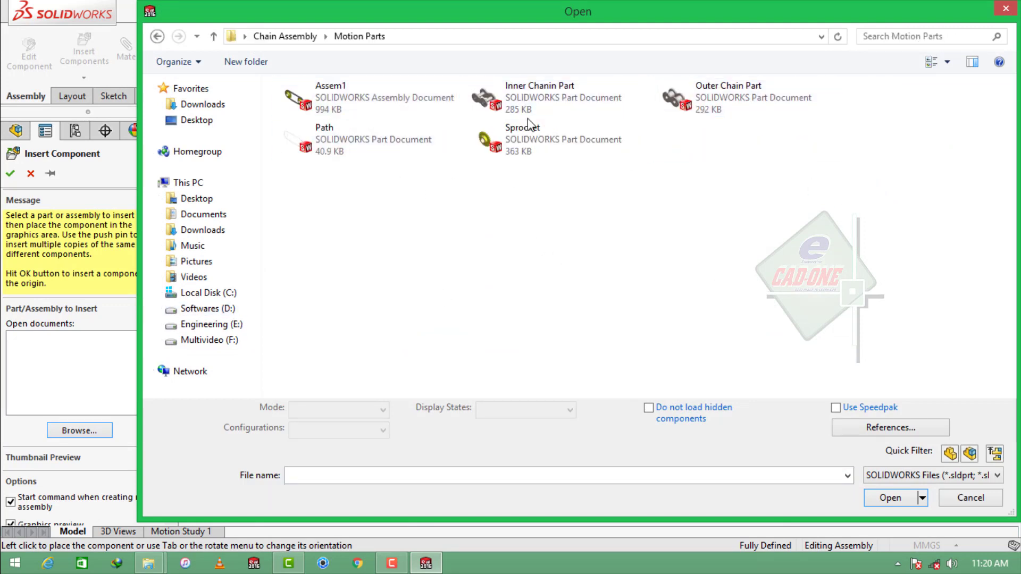
left_click(531, 145)
left_click(882, 480)
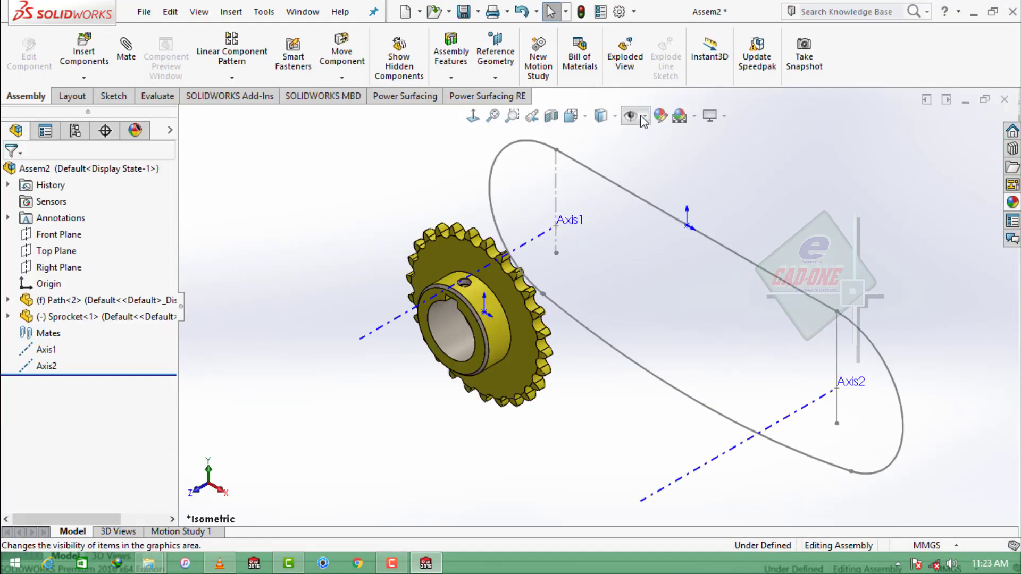
left_click(643, 119)
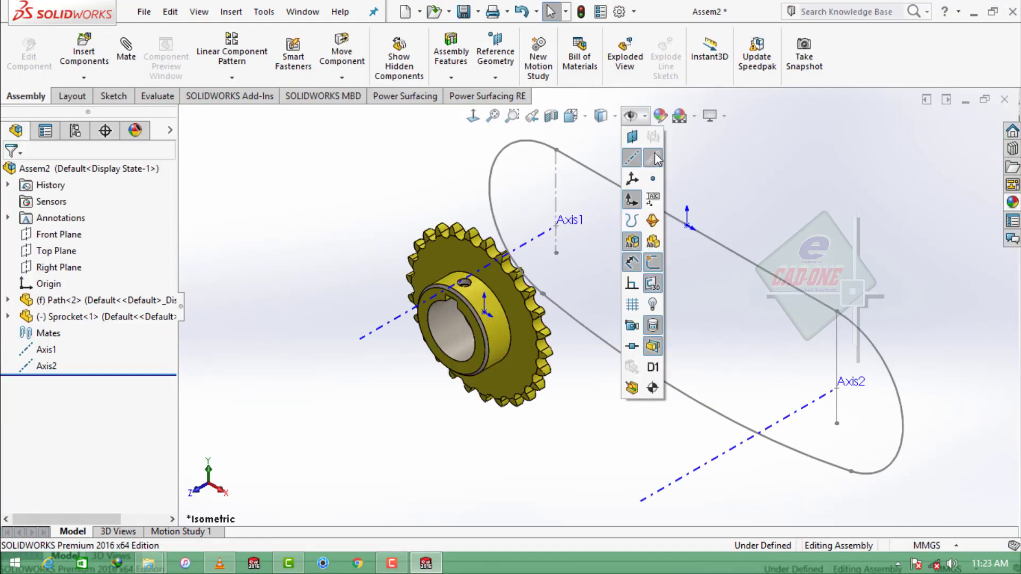
middle_click_drag(727, 228, 636, 276)
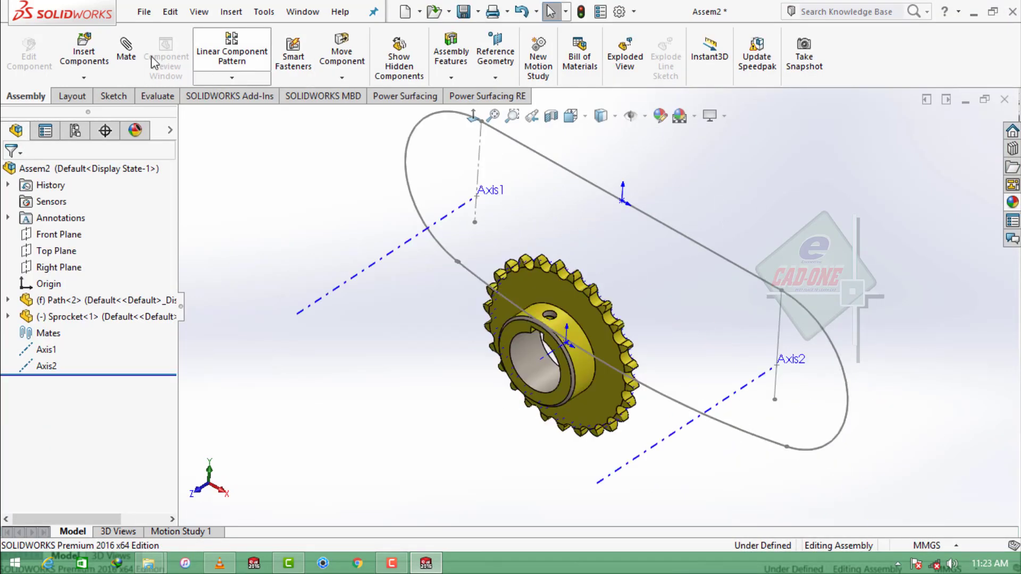
left_click(126, 48)
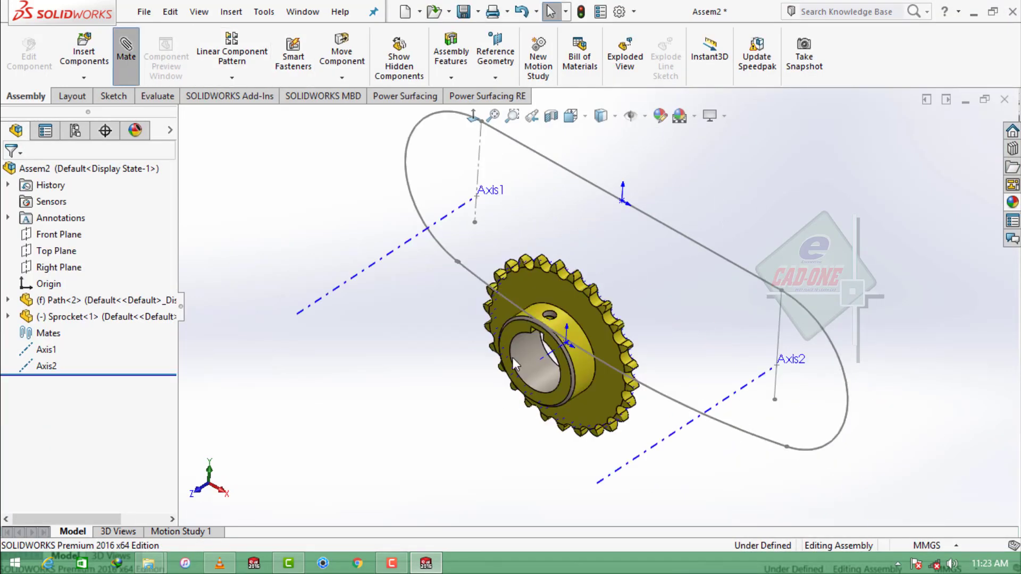
Hide the origins and mate the sprocket's axis coincident with Axis1.
left_click(643, 117)
left_click(635, 204)
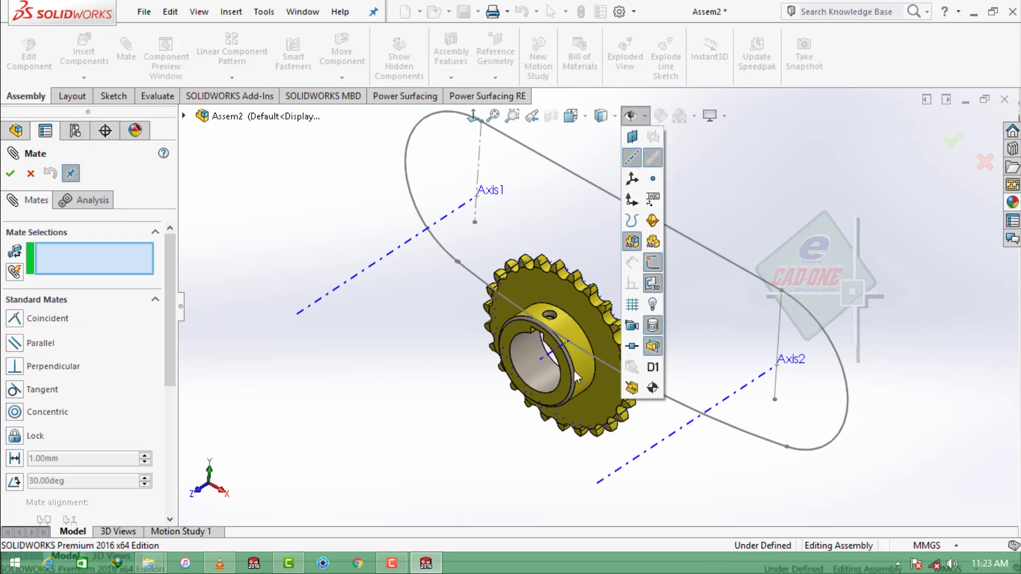
left_click(548, 355)
left_click(379, 260)
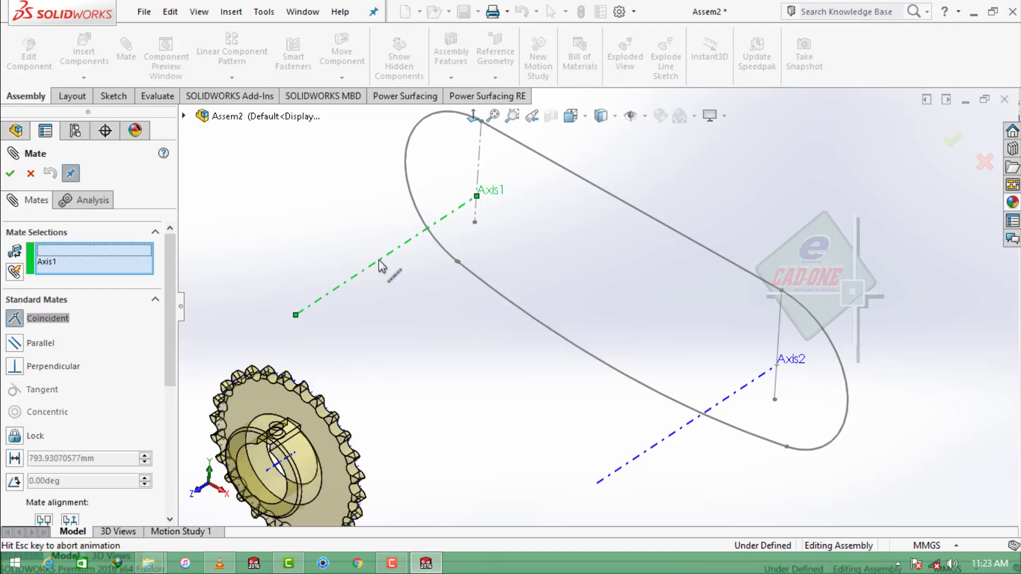
left_click(11, 175)
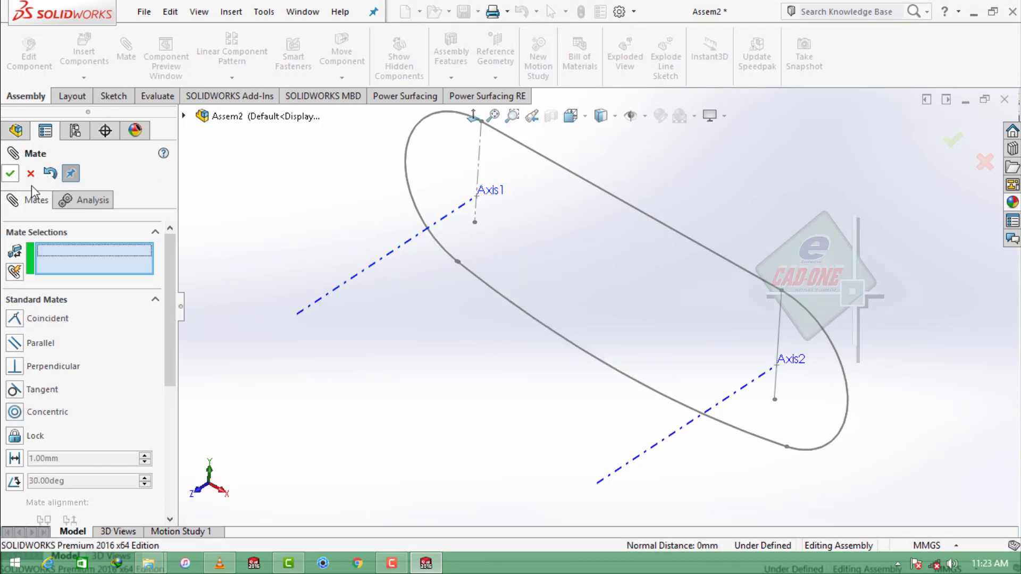
Mate Sprocket<1>'s Plane1 coincident with the assembly Front Plane.
scroll(445, 320, "up", 3)
left_click_drag(319, 414, 579, 239)
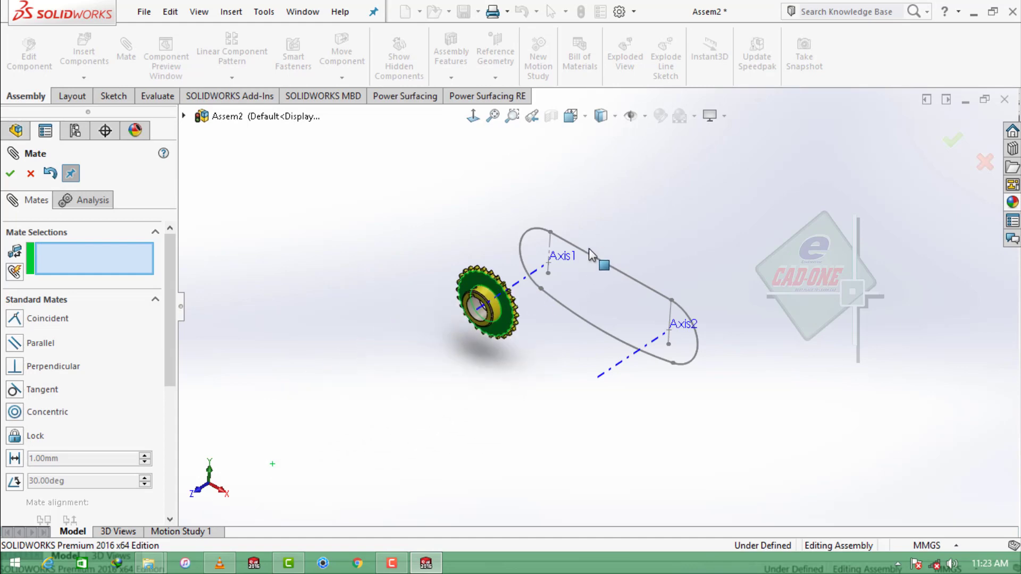
scroll(577, 237, "down", 4)
scroll(577, 237, "down", 2)
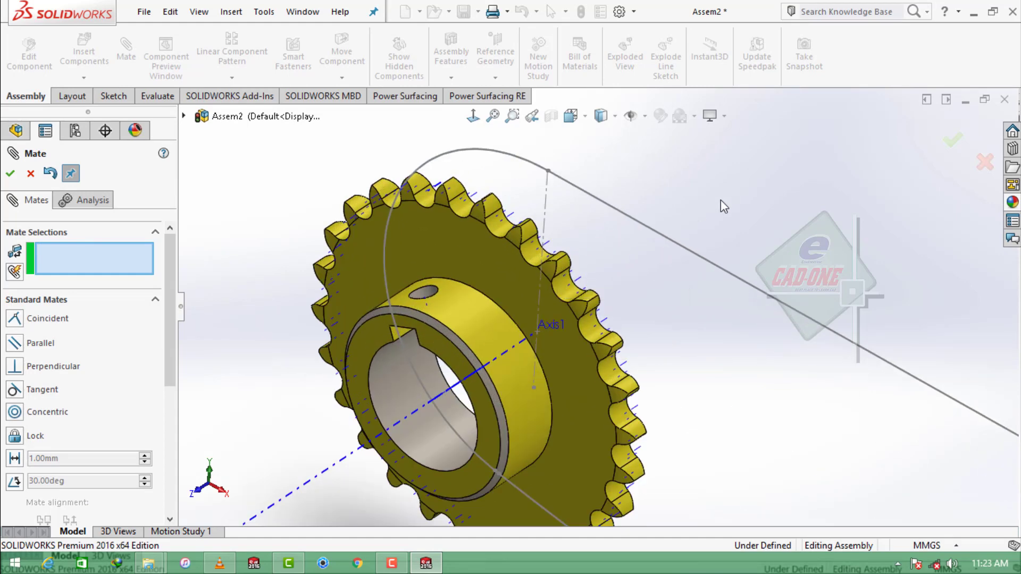
left_click(183, 116)
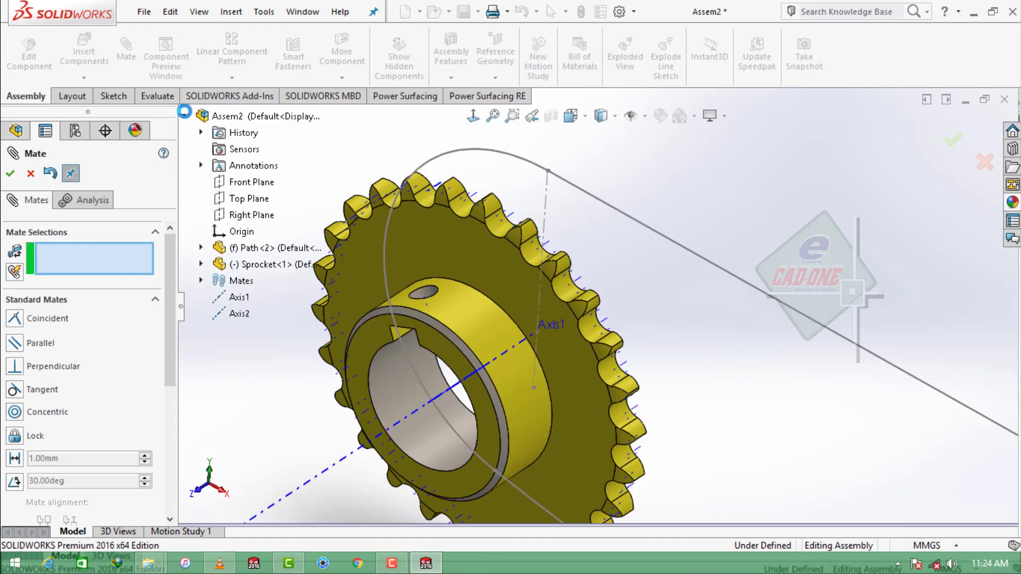
left_click(201, 265)
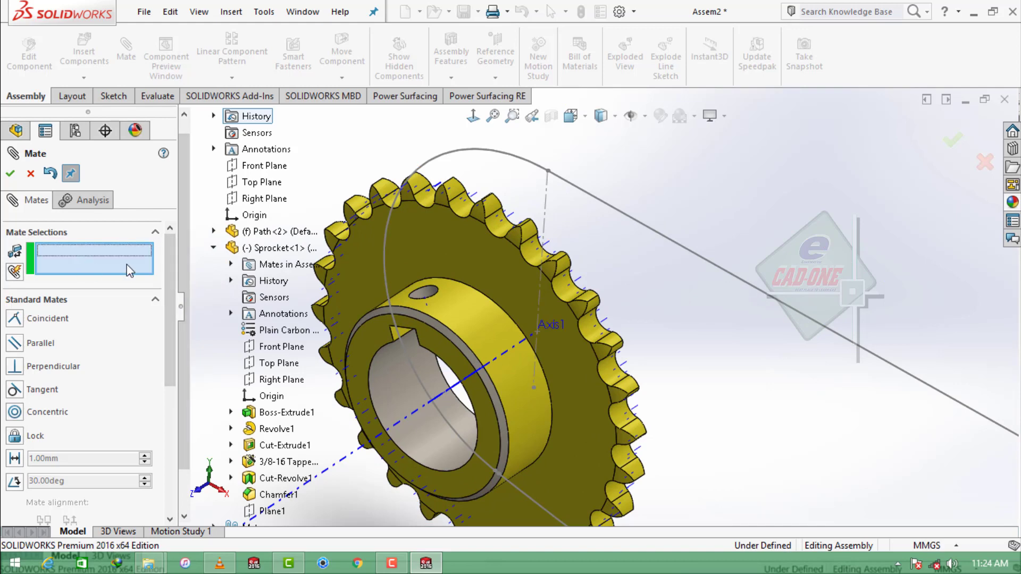
left_click(264, 165)
scroll(706, 257, "up", 3)
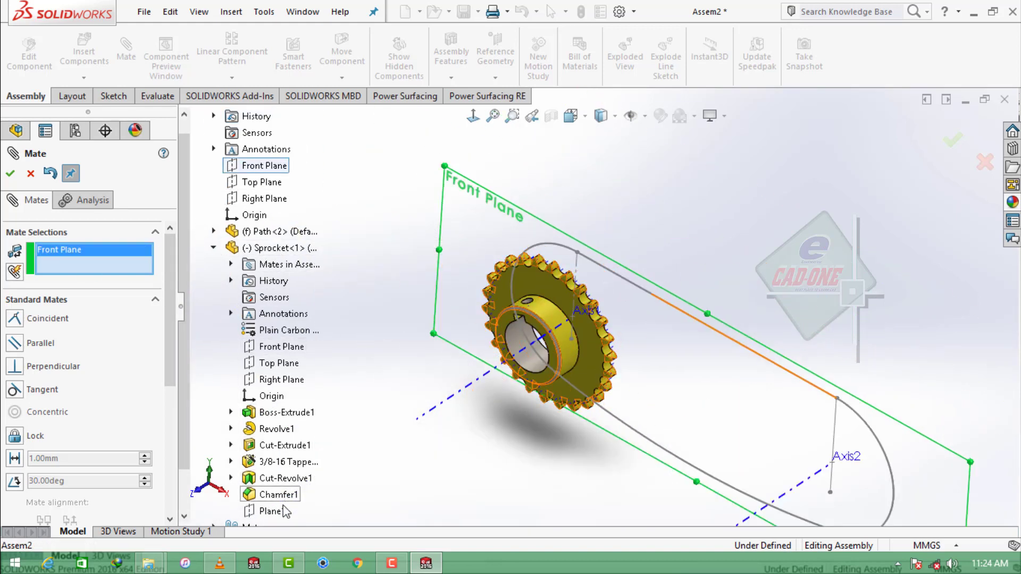
left_click(283, 508)
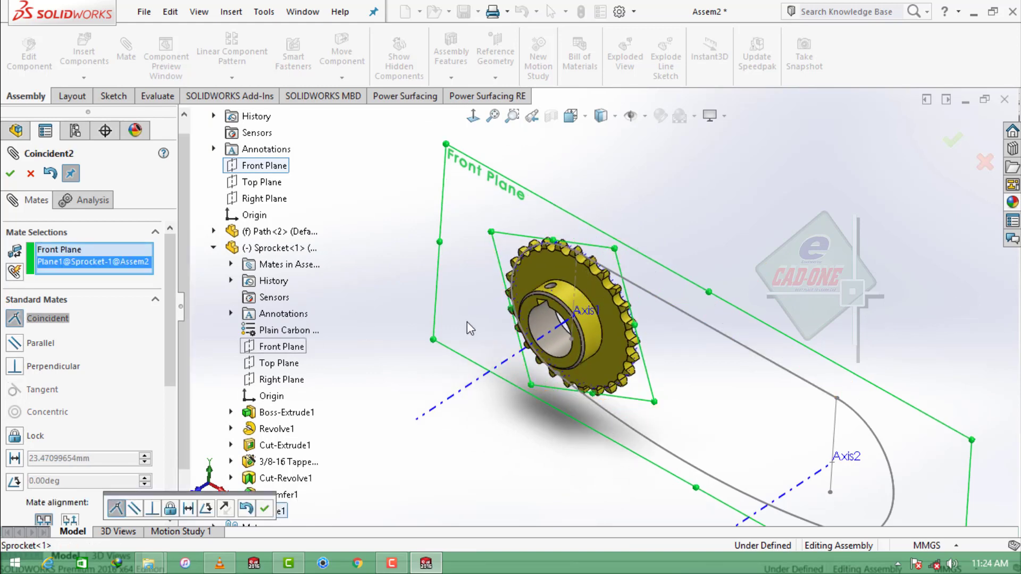
left_click(952, 140)
Copy the sprocket to create Sprocket<2> near Axis2.
left_click(953, 140)
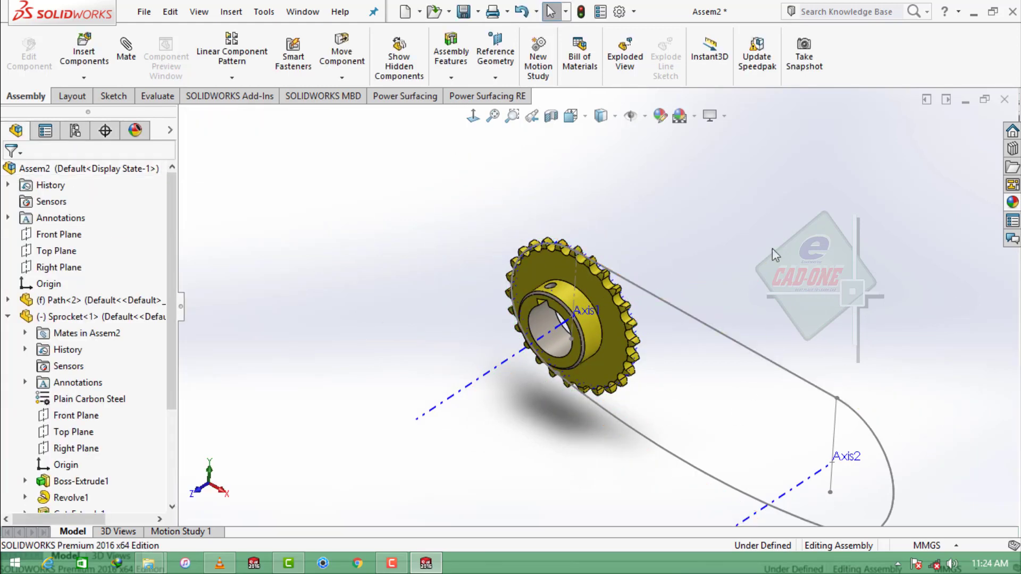
key("f")
left_click(584, 317)
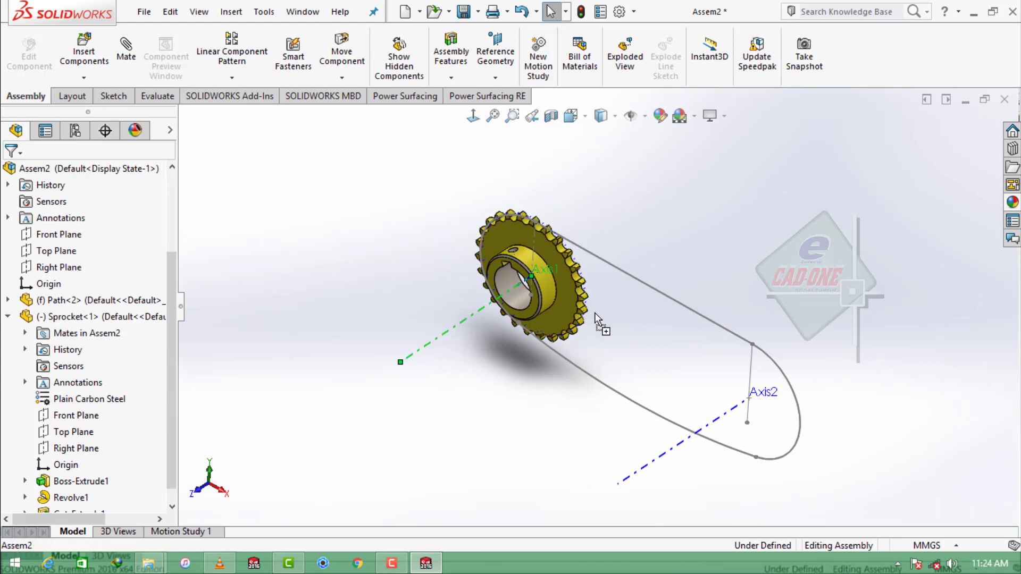
scroll(509, 285, "down", 2)
scroll(489, 288, "down", 2)
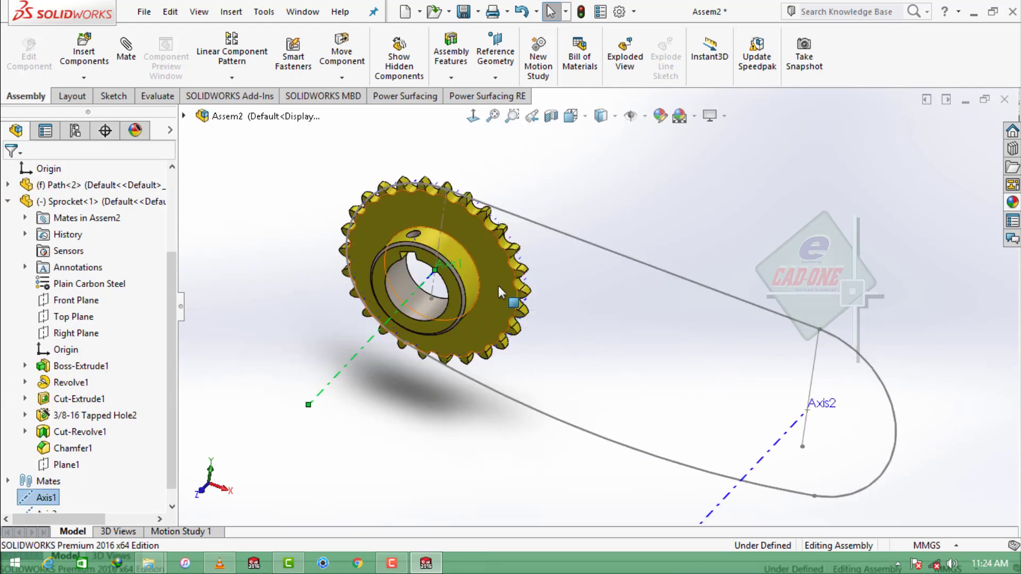
left_click_drag(493, 289, 671, 389, "ctrl")
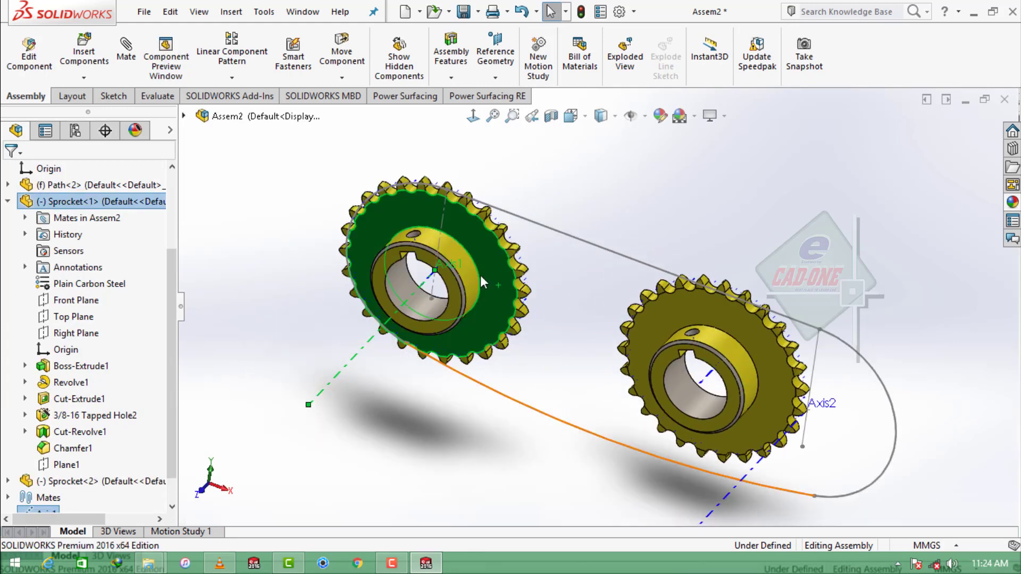
left_click(234, 184)
Mate Sprocket<2>'s axis coincident with Axis2.
left_click(127, 53)
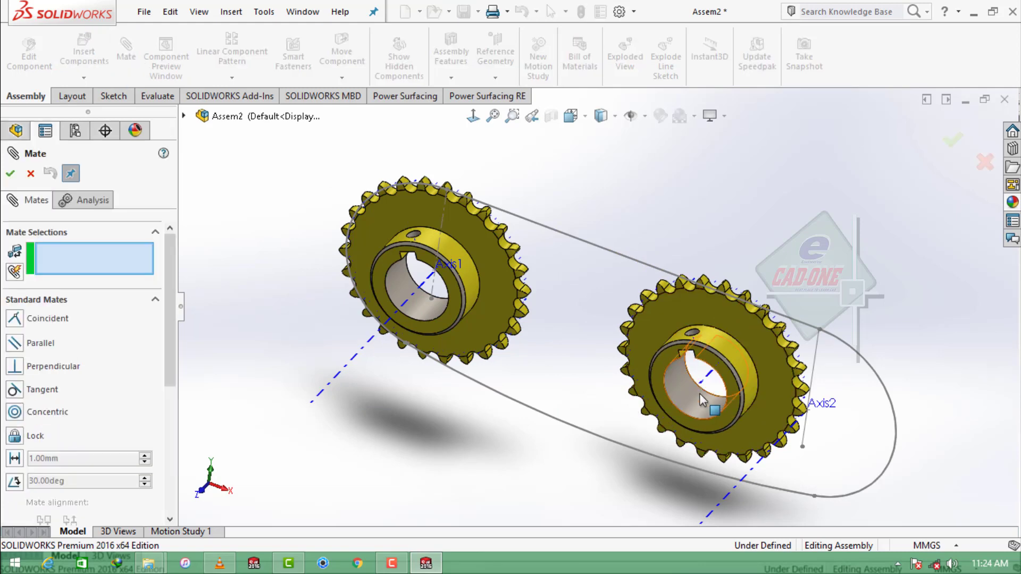
left_click(711, 384)
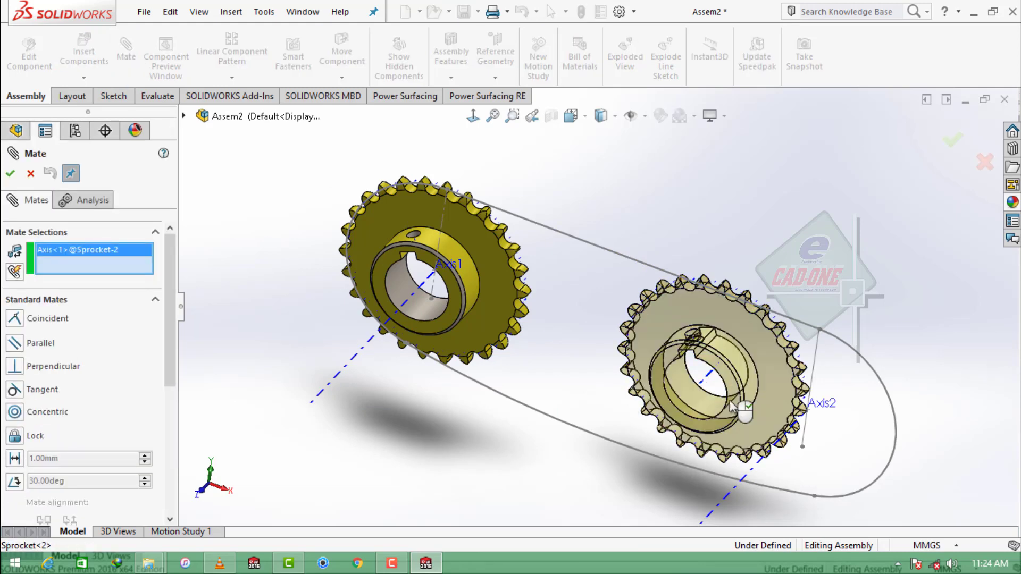
left_click(736, 489)
left_click(905, 509)
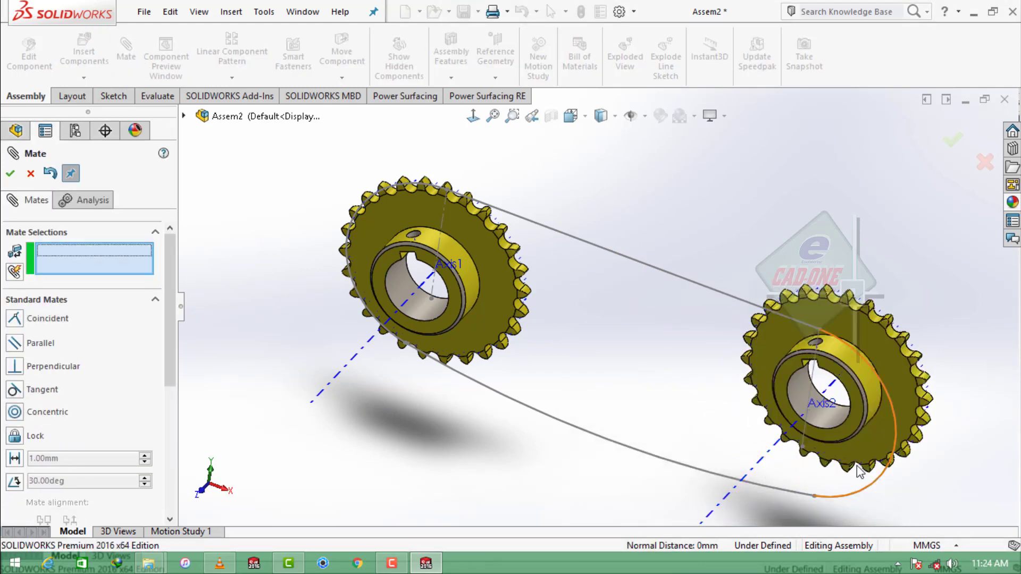
mouse_move(856, 465)
middle_mouse_down()
mouse_move(741, 397)
mouse_move(766, 371)
mouse_move(898, 364)
middle_mouse_up()
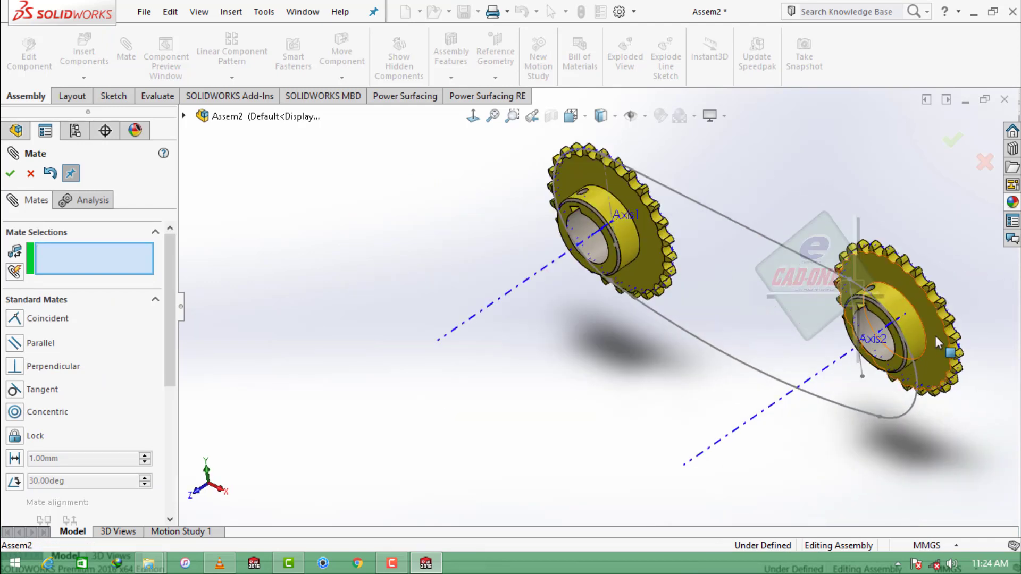
left_click_drag(935, 336, 779, 438)
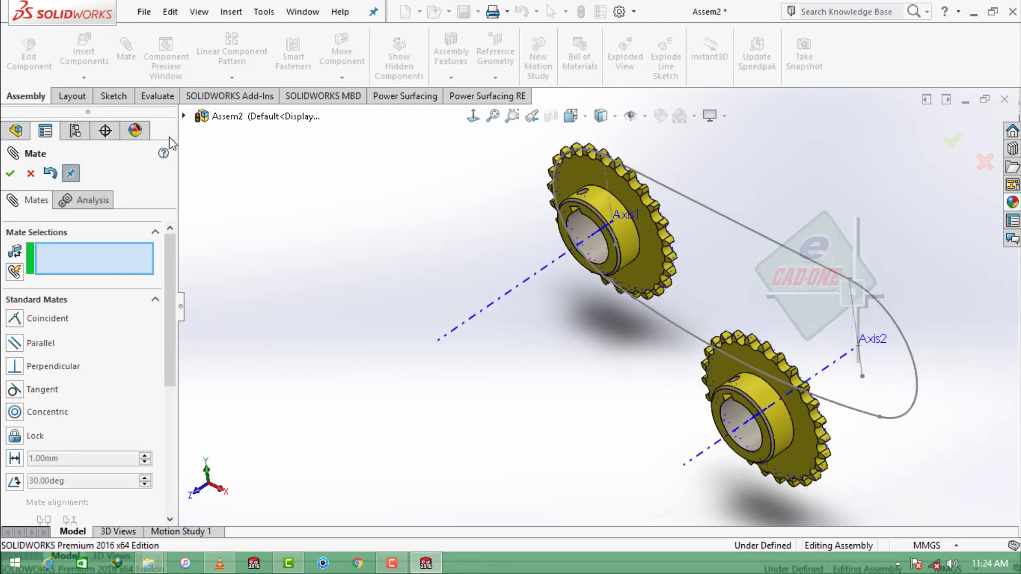
Mate Sprocket<2>'s Plane1 coincident with the assembly Front Plane.
left_click(186, 116)
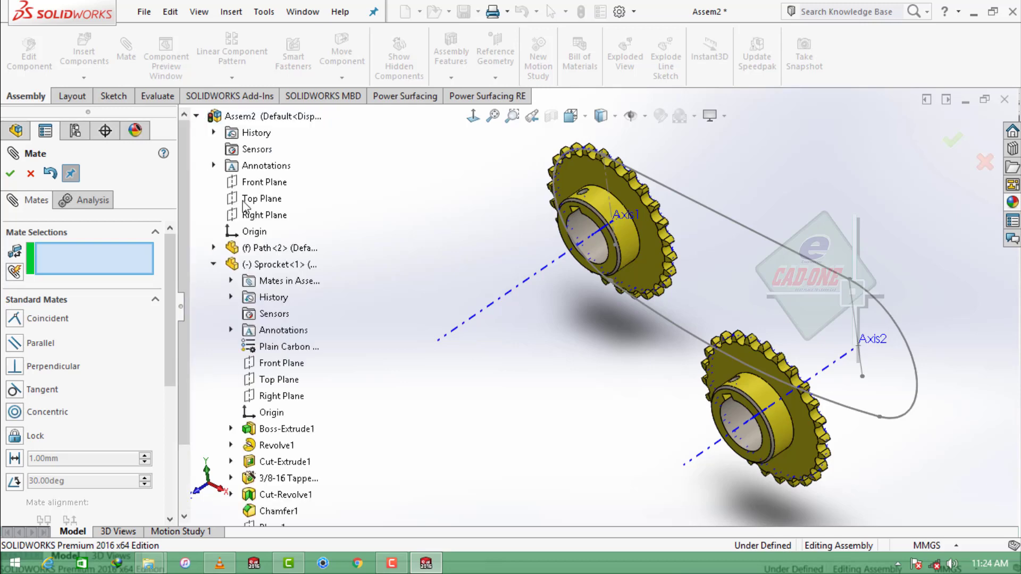
left_click(259, 186)
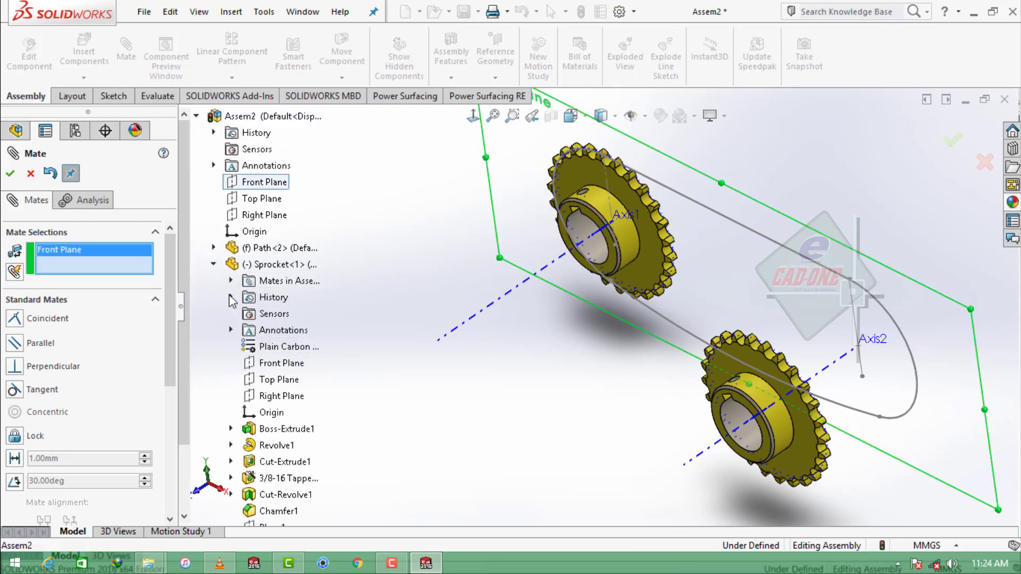
left_click(214, 264)
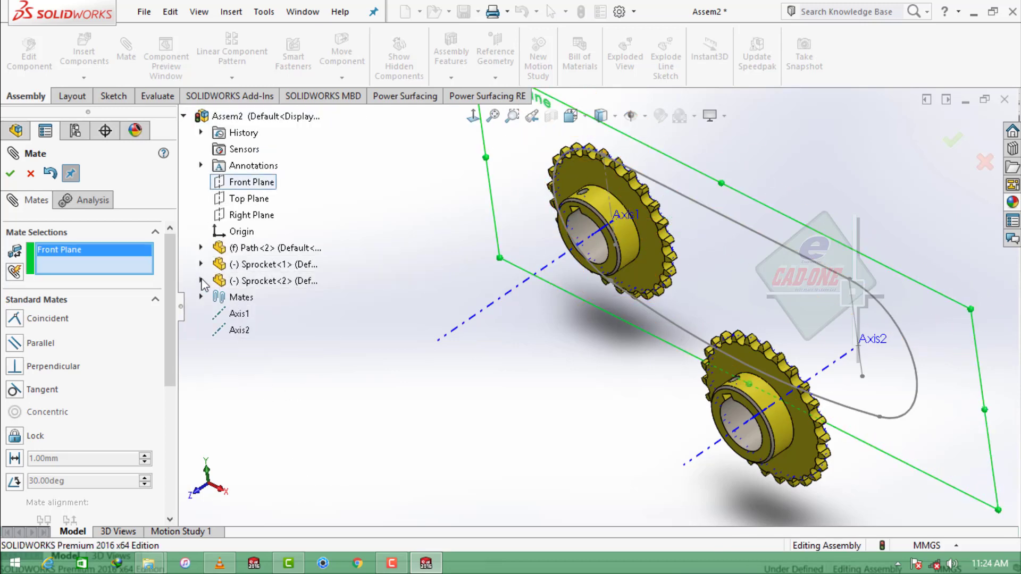
left_click(201, 281)
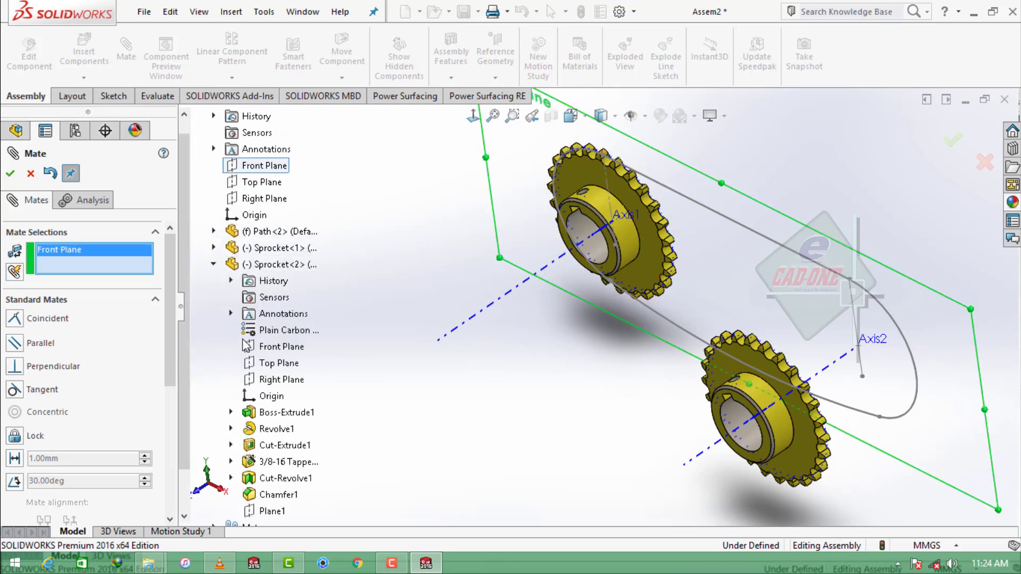
left_click(279, 512)
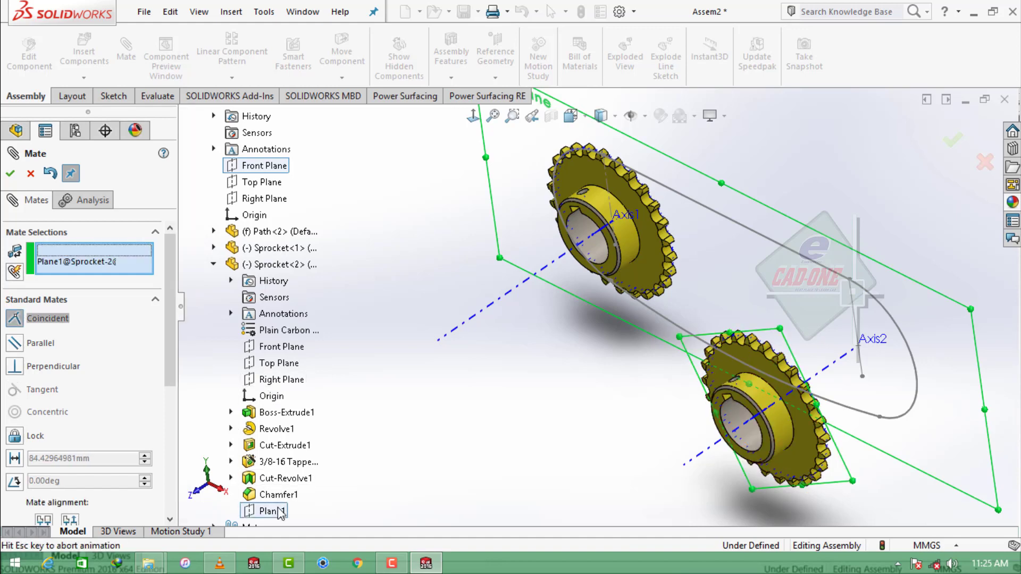
left_click(10, 173)
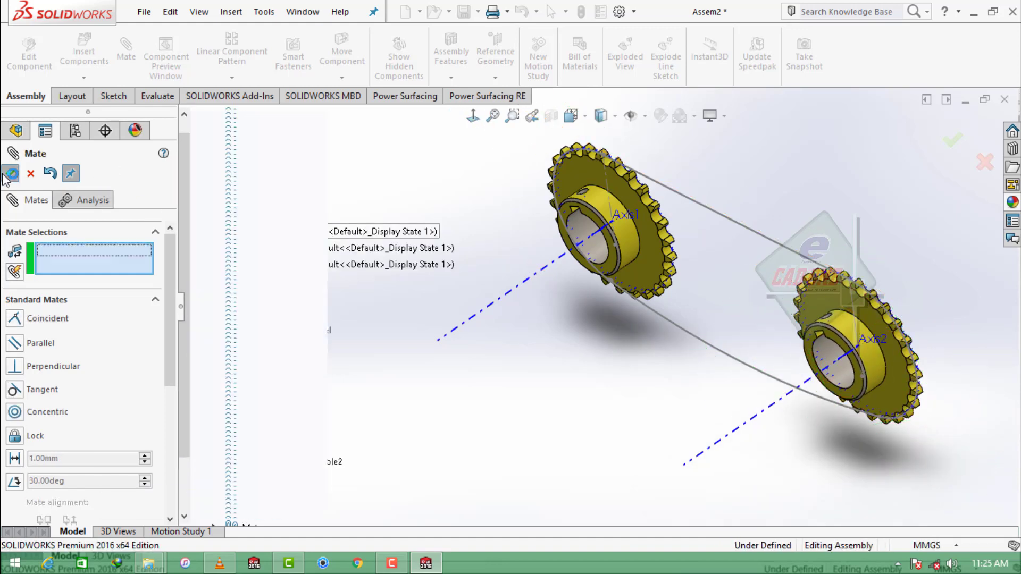
key("Escape")
scroll(724, 228, "down", 2)
Hide the path sketch and the reference axis lines.
scroll(771, 229, "down", 2)
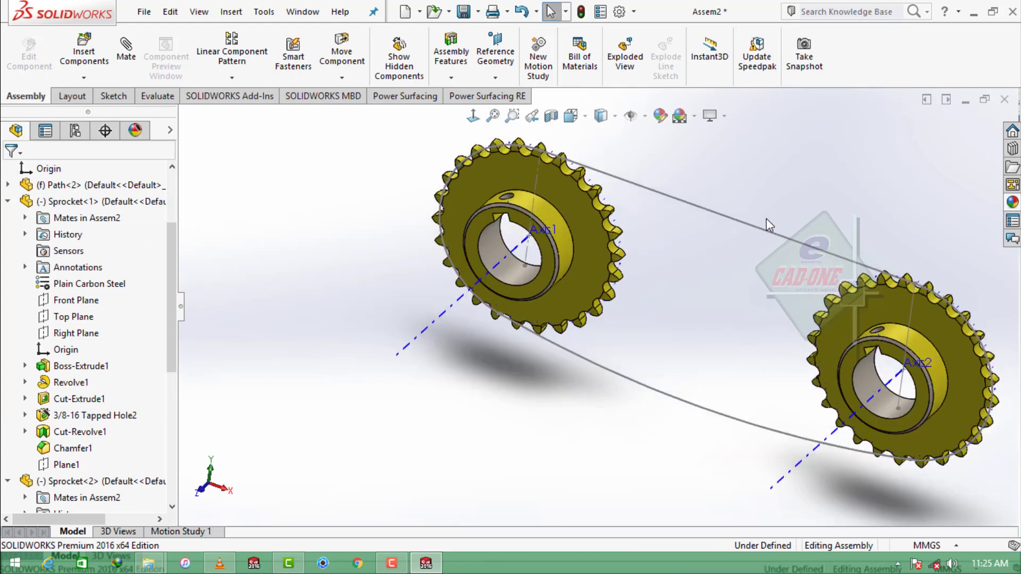
scroll(688, 222, "down", 2)
left_click(688, 221)
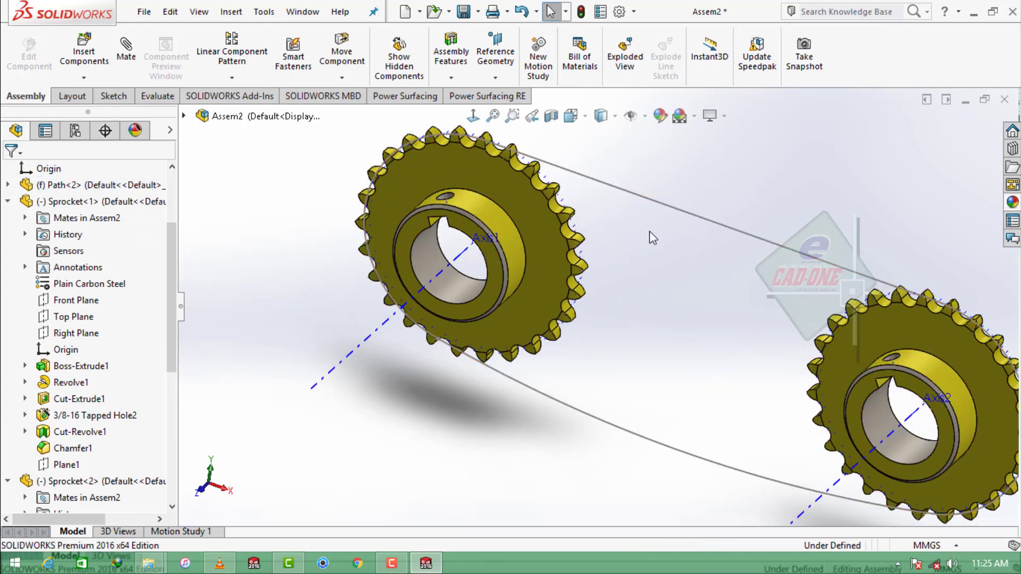
left_click(645, 202)
left_click(705, 156)
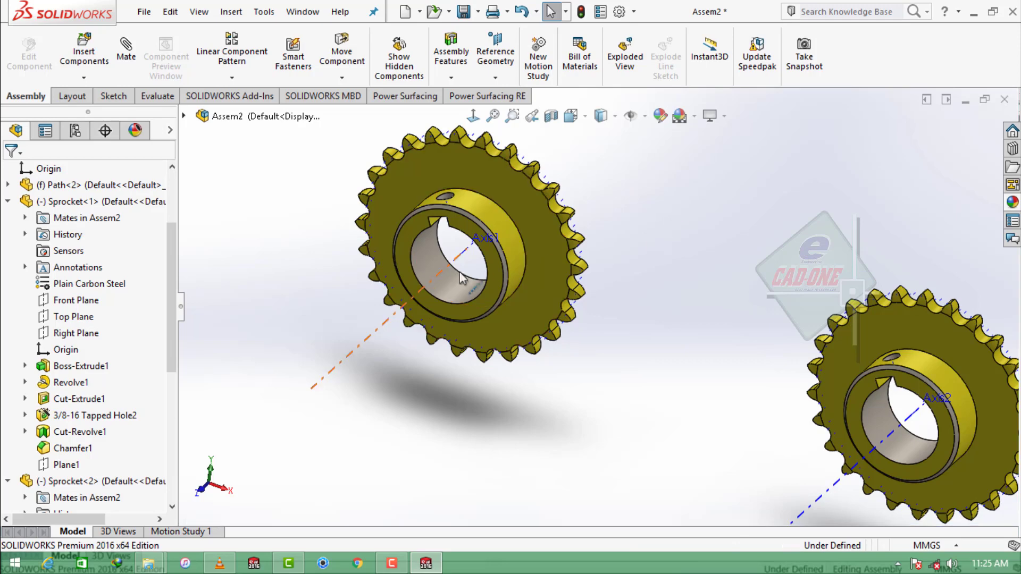
left_click(642, 116)
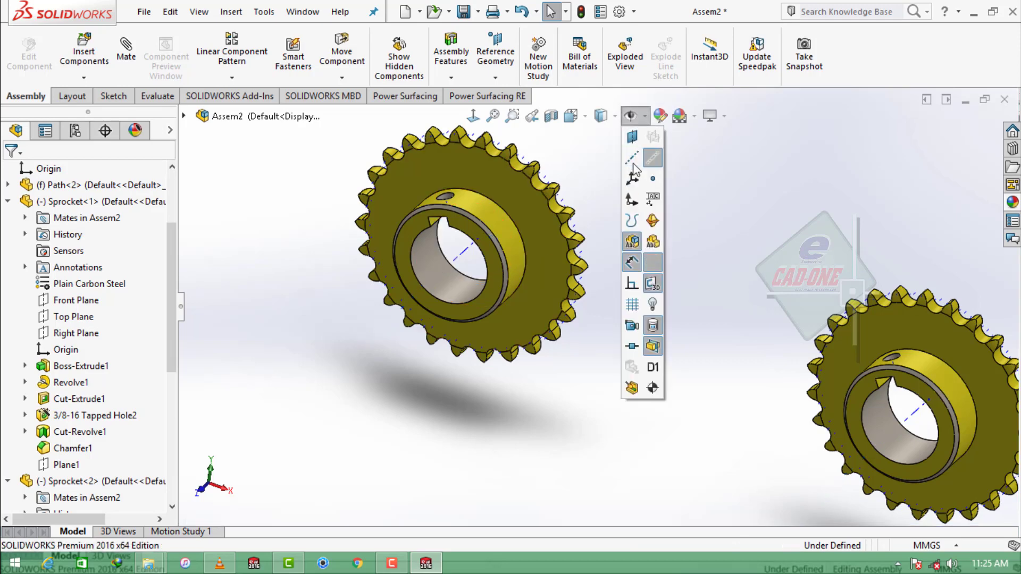
left_click(659, 158)
Spin the left and right sprockets to confirm each turns freely.
mouse_move(748, 209)
middle_mouse_down()
mouse_move(589, 247)
mouse_move(605, 228)
mouse_move(554, 215)
mouse_move(611, 231)
mouse_move(601, 242)
mouse_move(598, 230)
mouse_move(634, 331)
middle_mouse_up()
left_click(597, 230)
left_click_drag(634, 331, 767, 319)
mouse_move(780, 355)
left_mouse_down()
mouse_move(828, 438)
mouse_move(716, 273)
mouse_move(627, 261)
left_mouse_up()
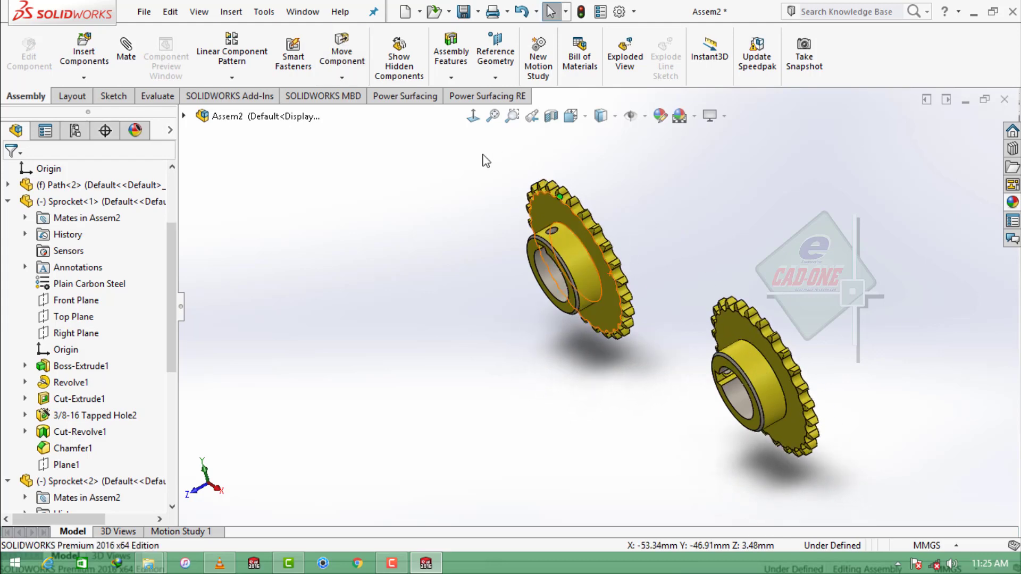
Create Belt1 around an edge of each sprocket, linking the two.
left_click(451, 77)
left_click(476, 257)
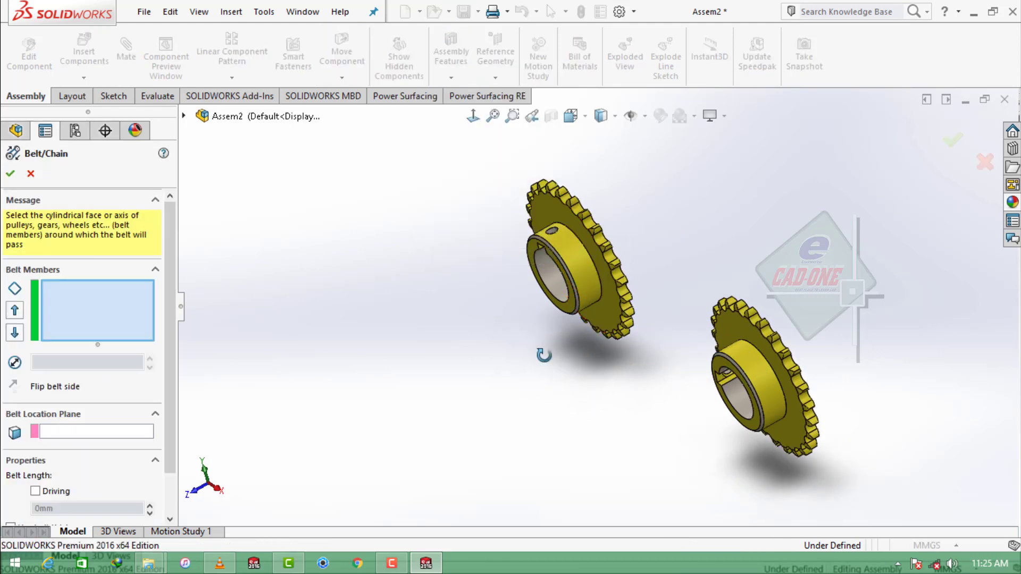
scroll(587, 288, "down", 5)
scroll(574, 240, "down", 3)
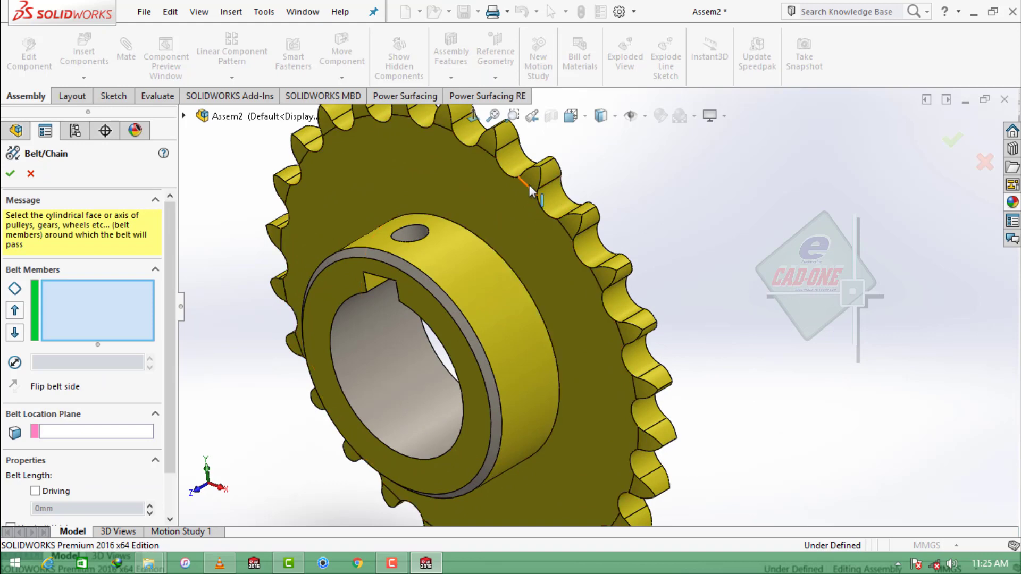
left_click(529, 185)
scroll(528, 187, "up", 5)
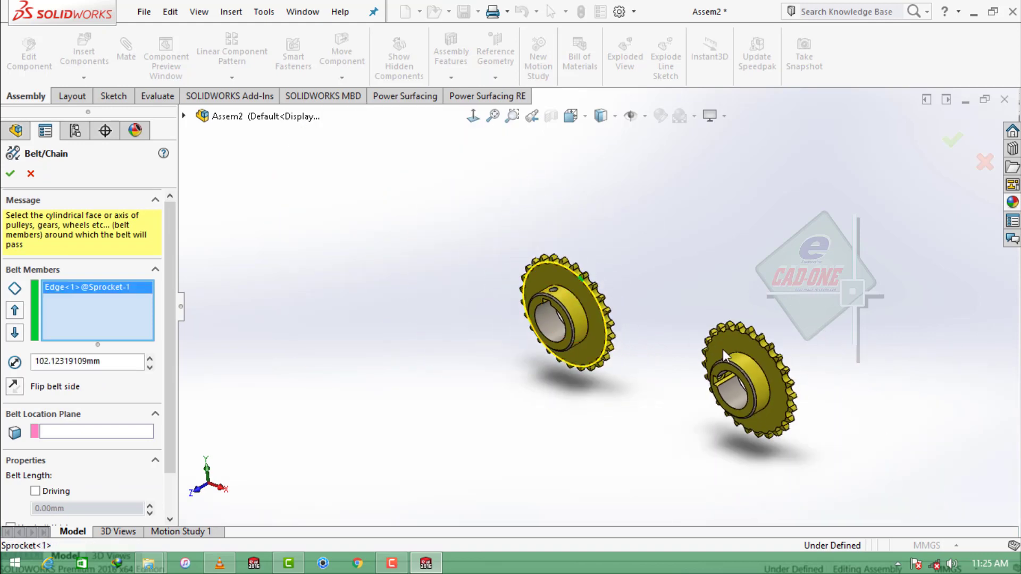
scroll(722, 350, "down", 3)
scroll(645, 327, "down", 3)
left_click(611, 244)
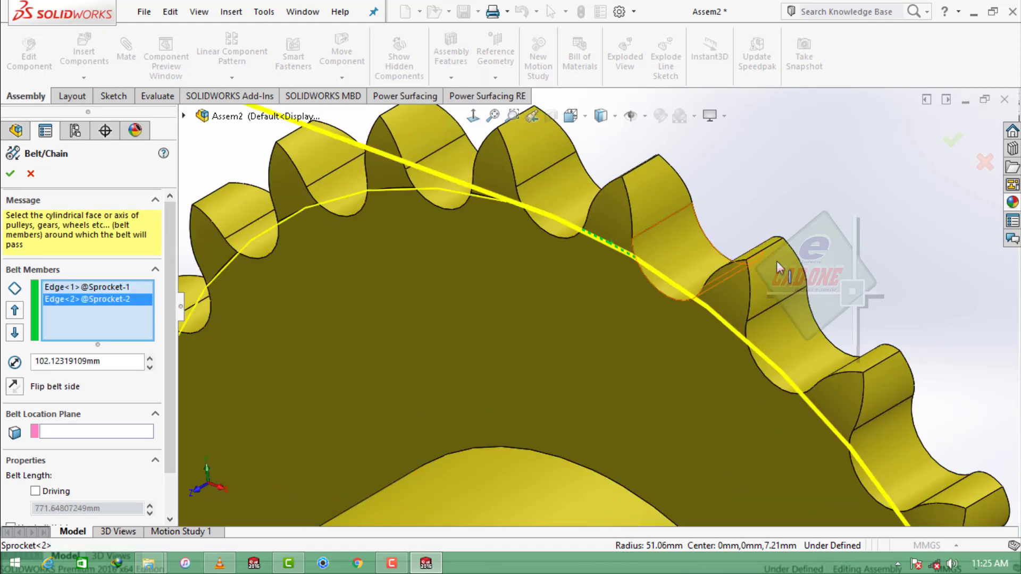
scroll(611, 244, "up", 3)
scroll(611, 244, "up", 3)
scroll(467, 316, "down", 3)
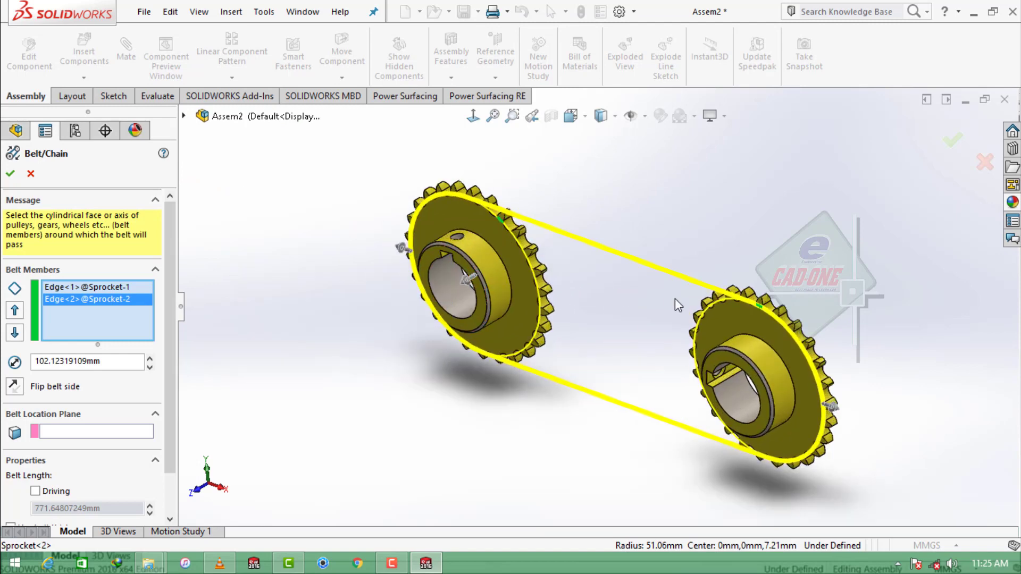
left_click(10, 174)
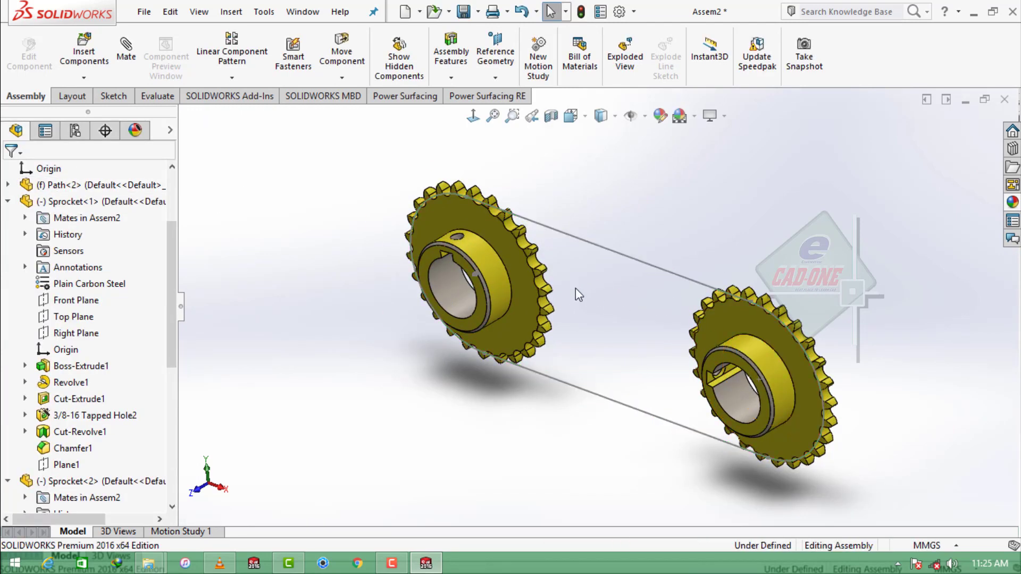
Spin the sprockets to test the belt drive and show Path<2>'s Sketch1 again.
left_click_drag(530, 260, 478, 221)
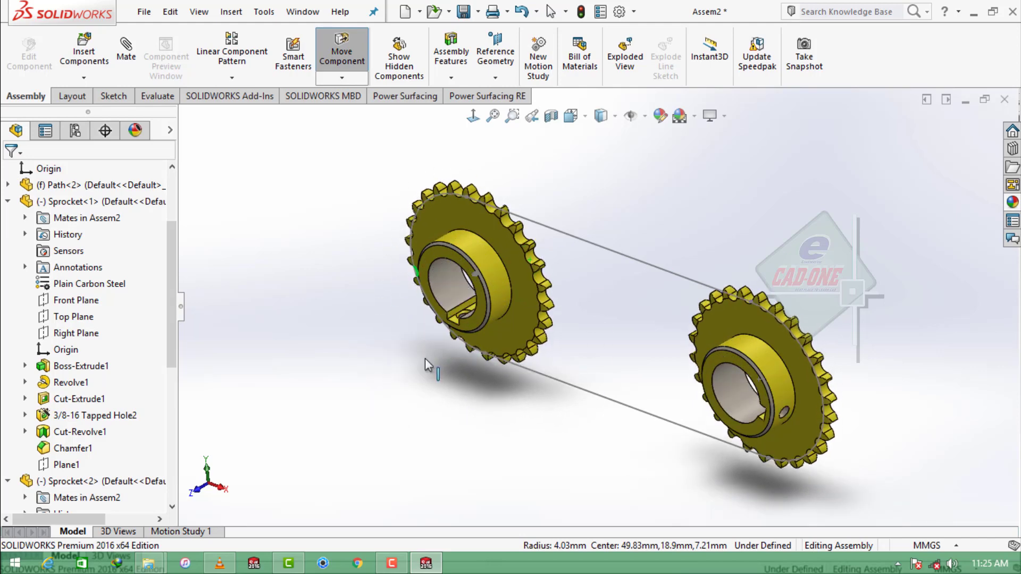
left_click_drag(479, 222, 615, 339)
middle_click_drag(615, 339, 566, 326)
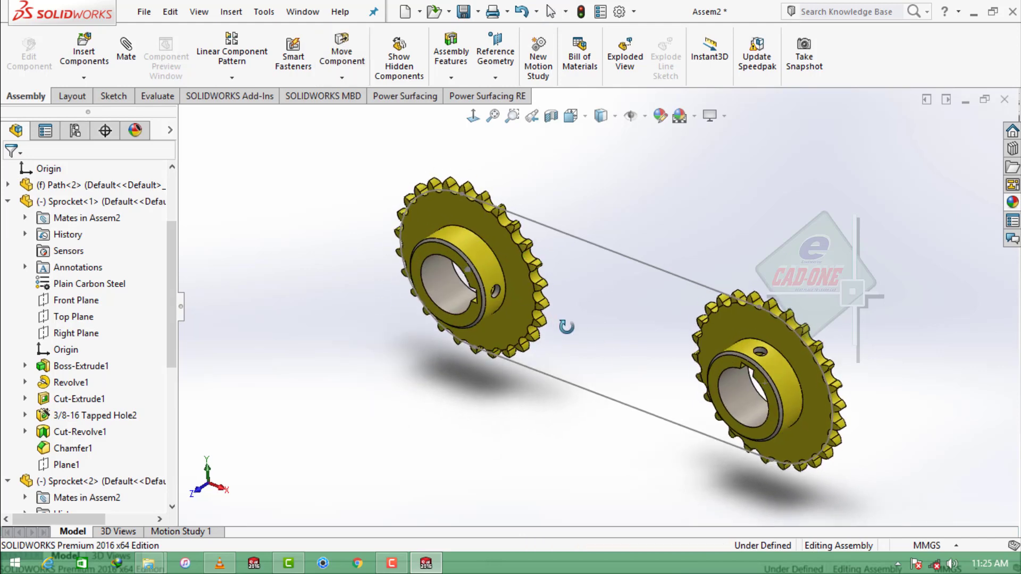
left_click(7, 202)
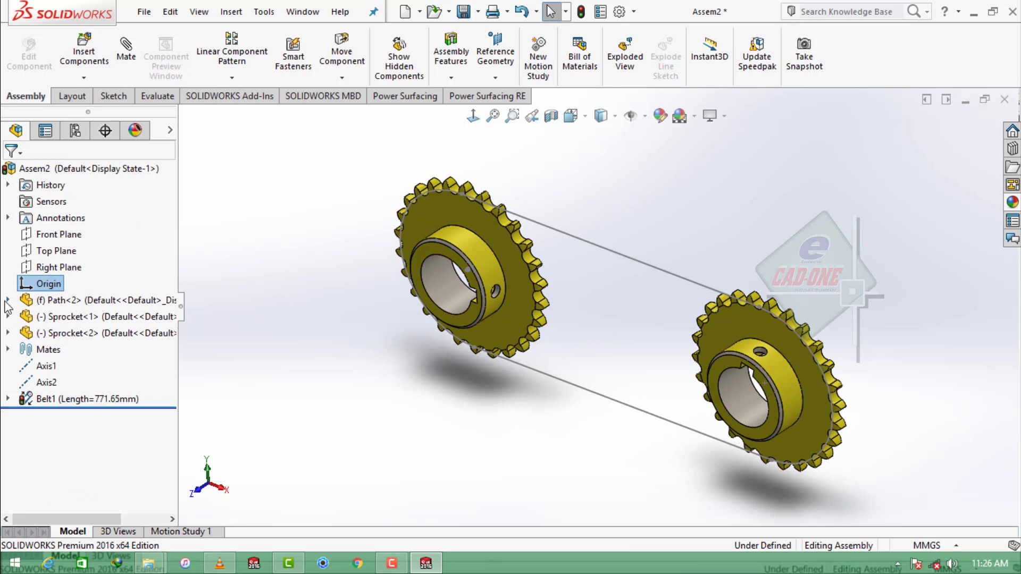
left_click(7, 301)
left_click(91, 450)
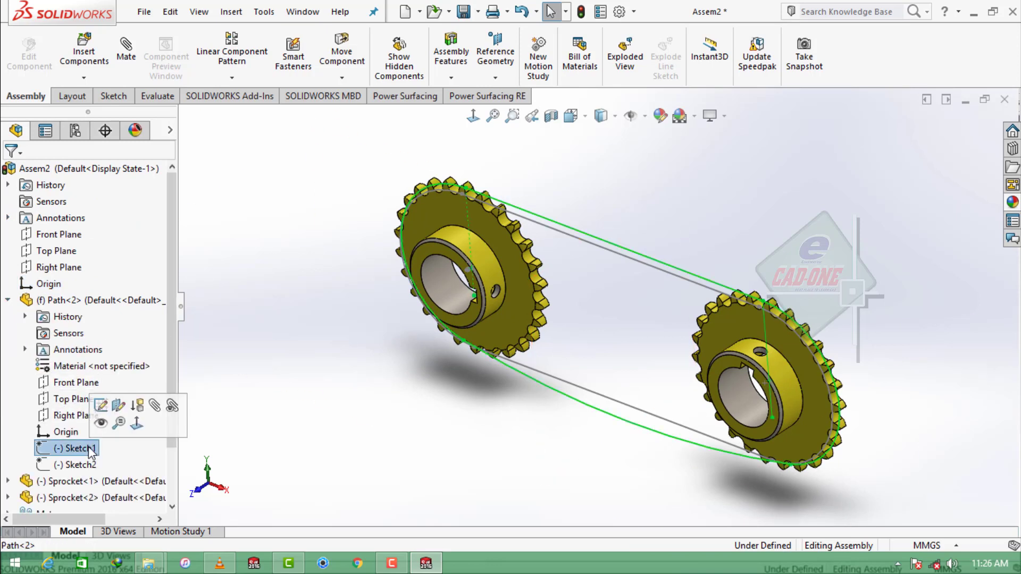
left_click(106, 425)
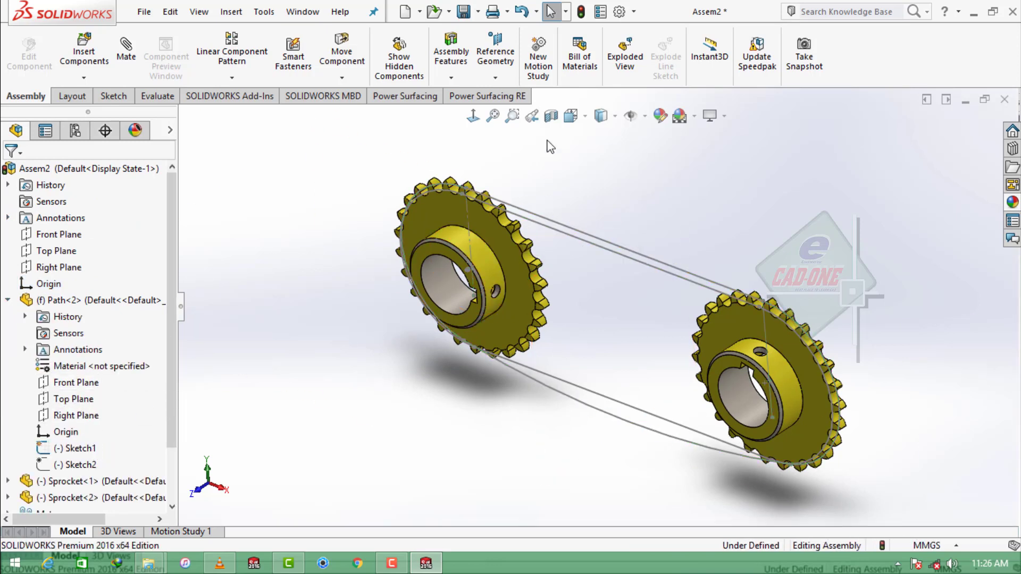
Inspect the belt around both sprockets, checking its 771.65mm length.
middle_click_drag(551, 146, 577, 229)
scroll(592, 298, "down", 5)
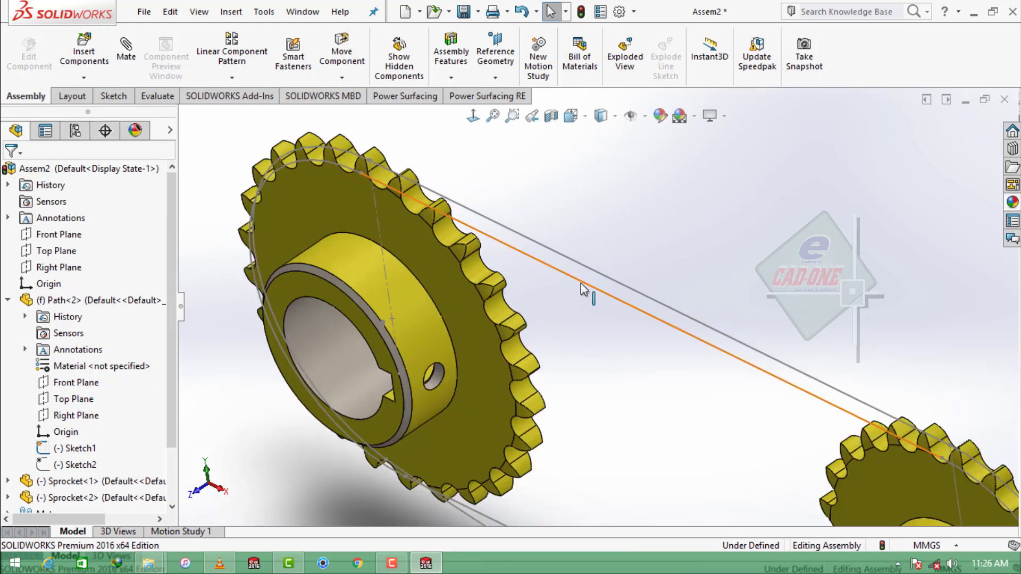
left_click(584, 289)
middle_click_drag(561, 214, 388, 254)
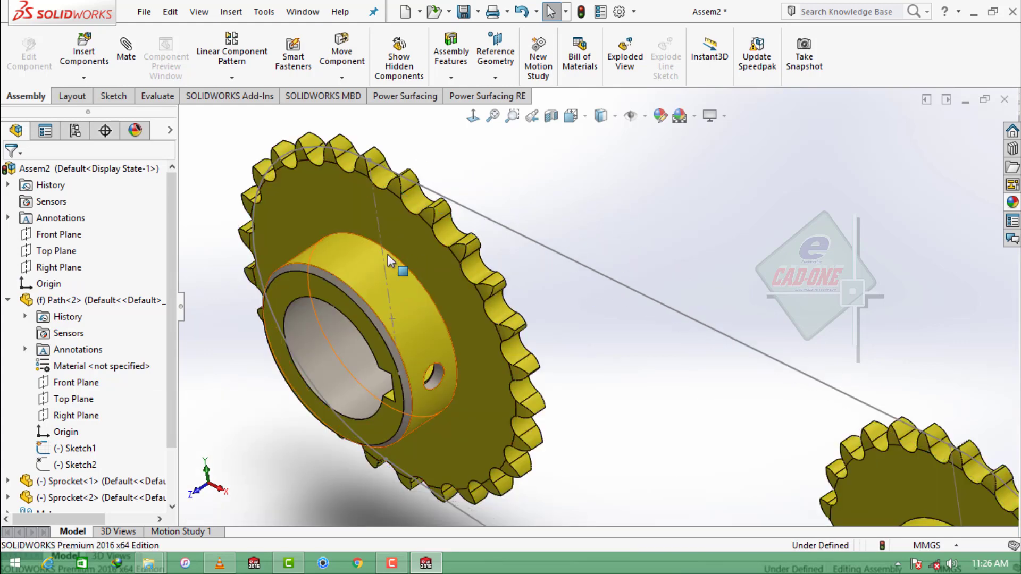
left_click(381, 246)
scroll(504, 205, "up", 3)
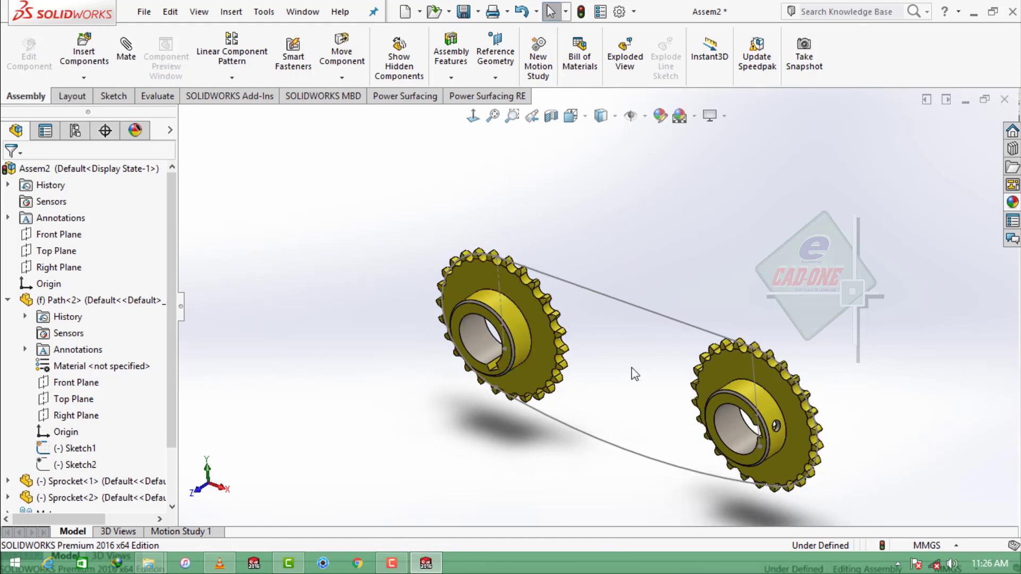
middle_click_drag(634, 372, 642, 414)
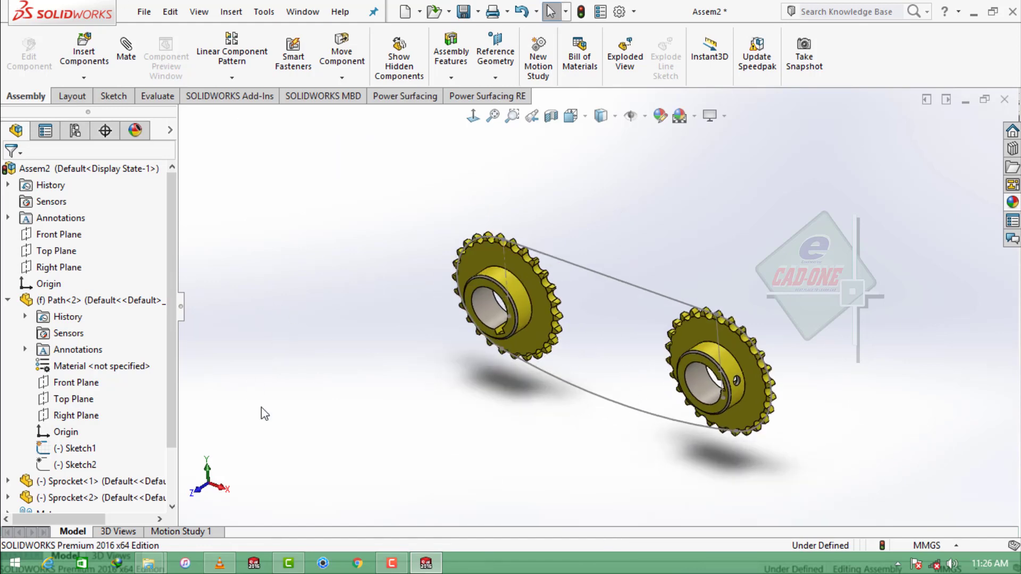
left_click(84, 50)
Insert Inner Chanin Part and Outer Chain Part, placing one link of each beside the sprockets.
left_click(84, 432)
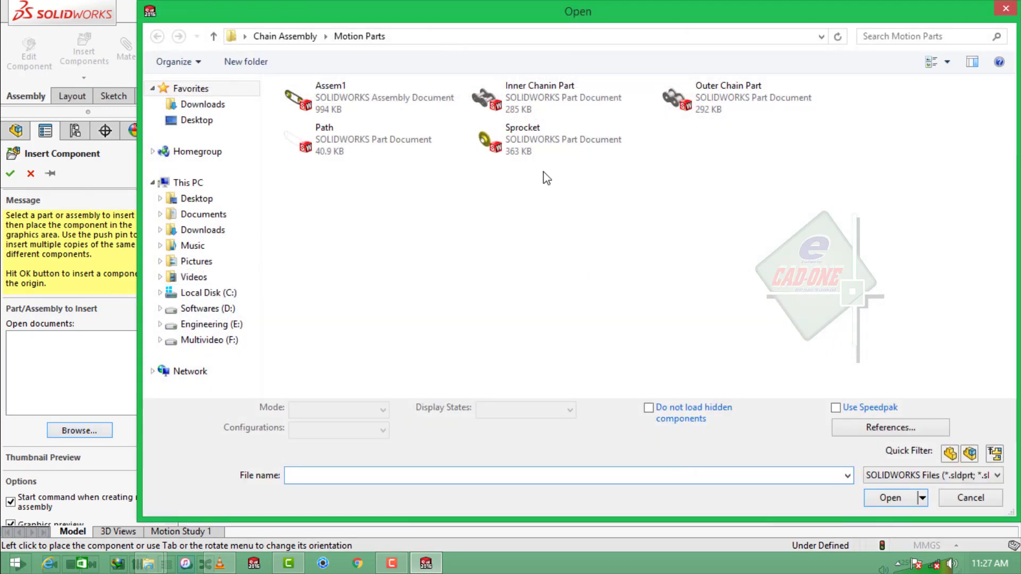
left_click(627, 97)
left_click(745, 97, "ctrl")
left_click(889, 500)
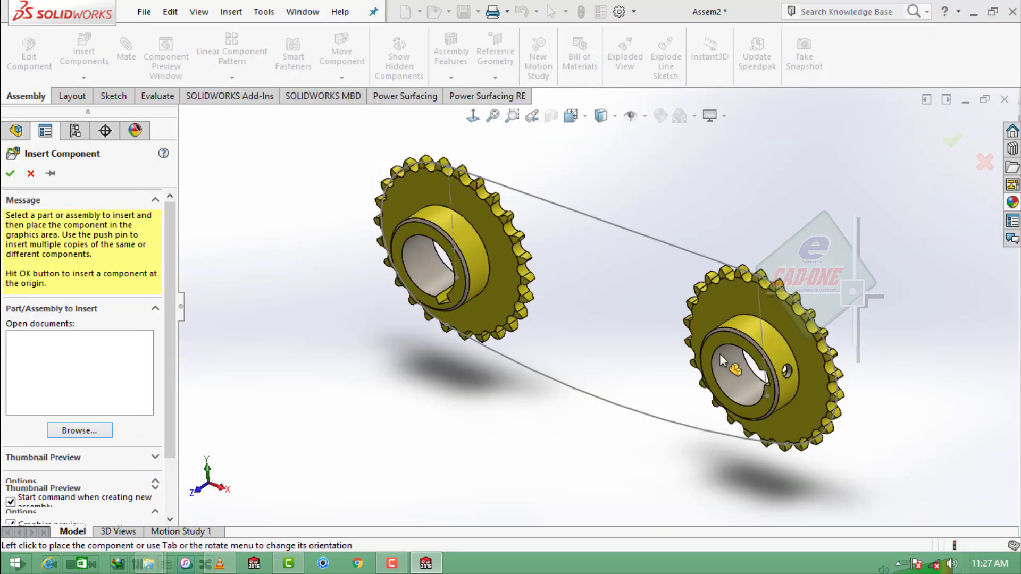
left_click(605, 200)
left_click(646, 213)
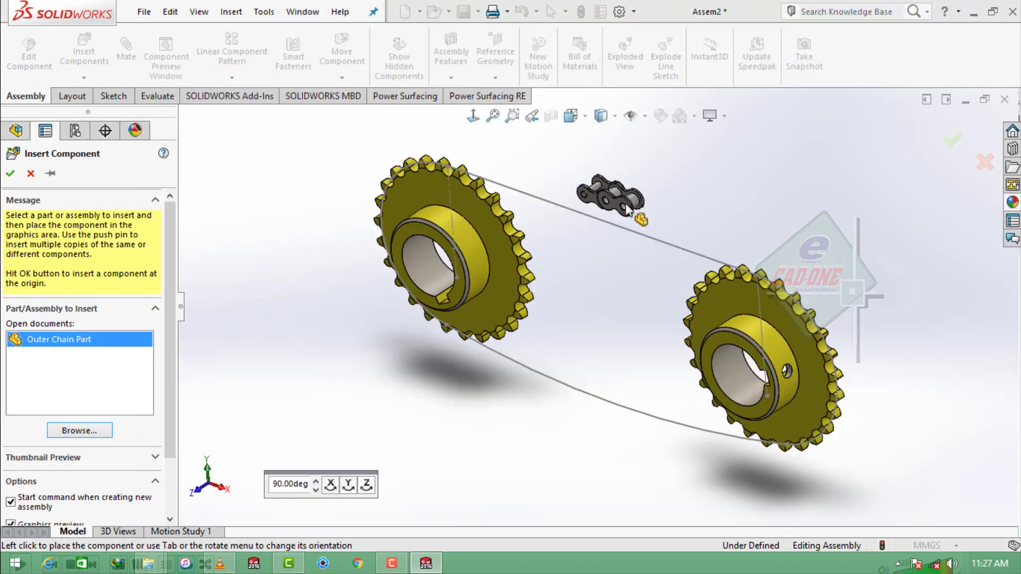
scroll(592, 189, "down", 3)
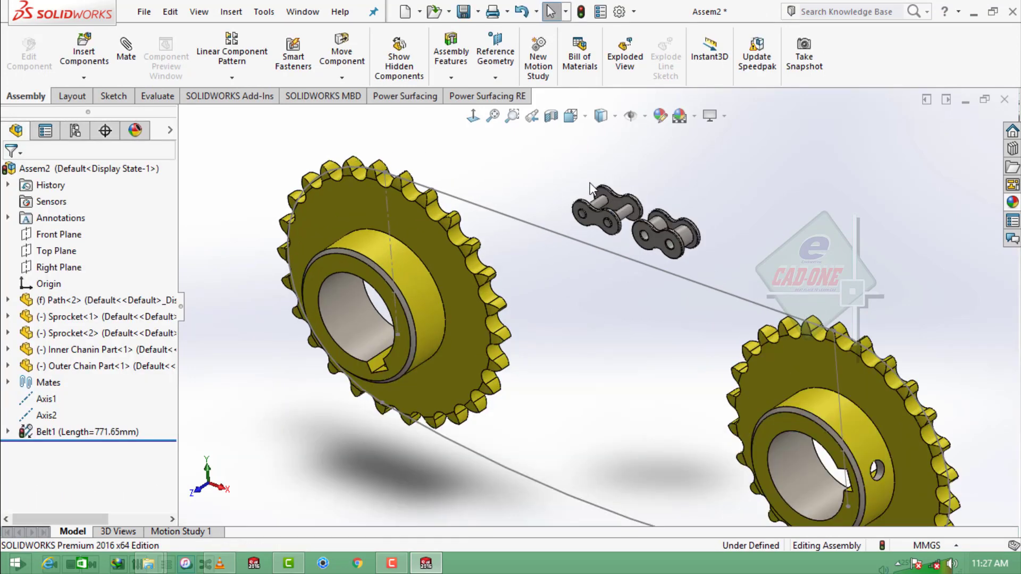
scroll(476, 306, "up", 2)
Start a Chain Pattern using the linkage pitch method with Path<2>'s Sketch2 as the path.
left_click(232, 78)
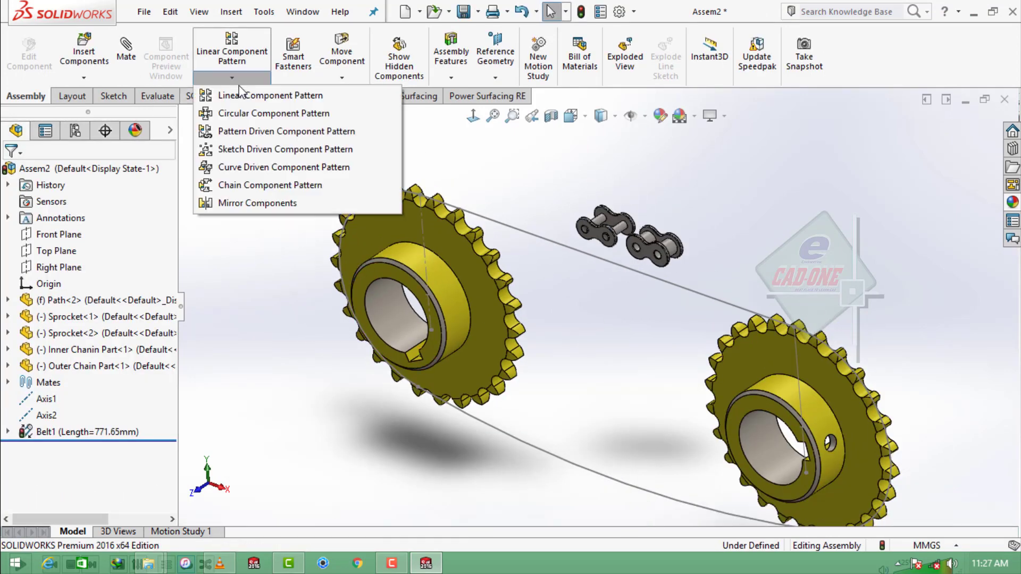
left_click(258, 187)
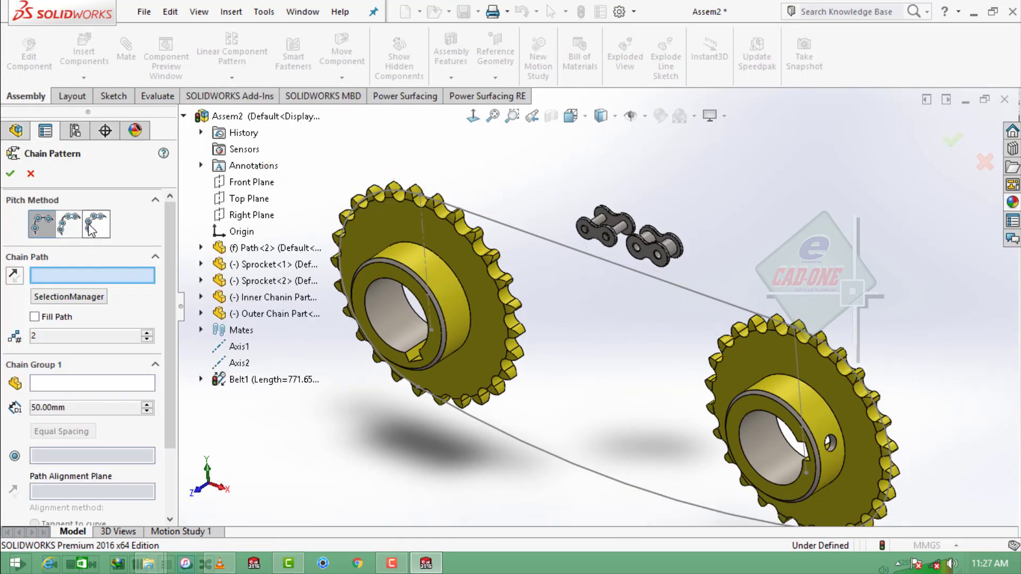
left_click(92, 228)
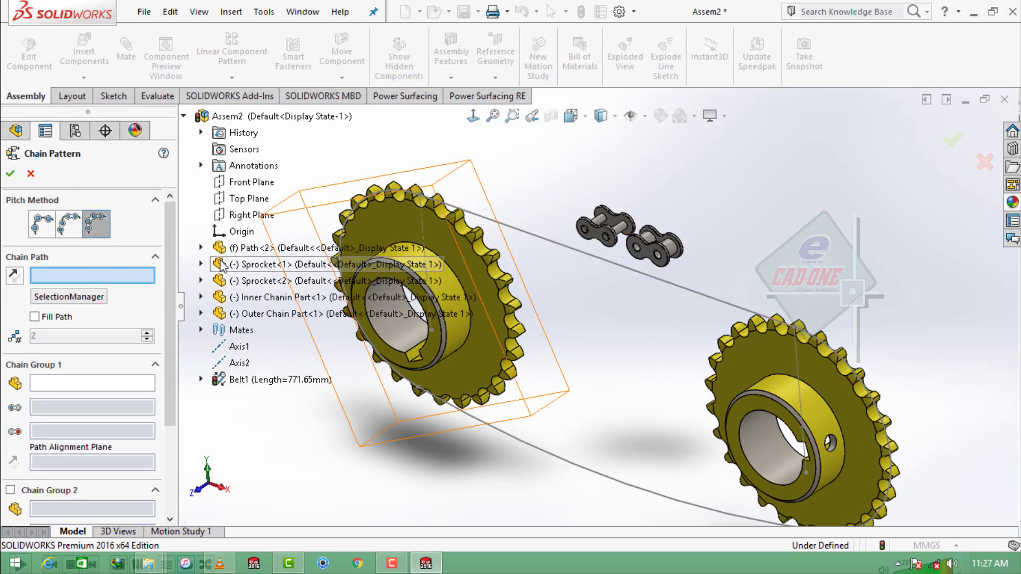
left_click(202, 248)
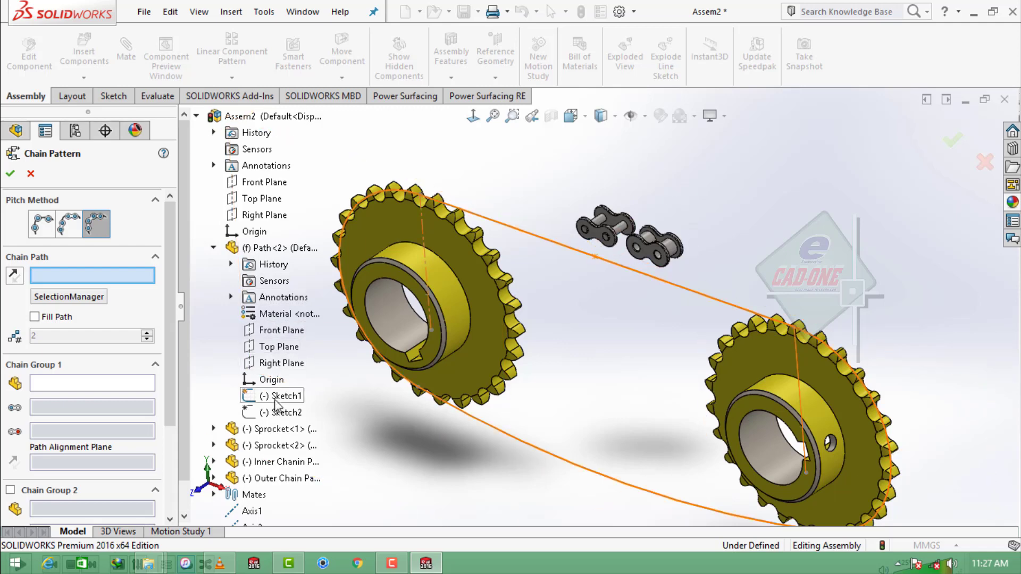
left_click(285, 413)
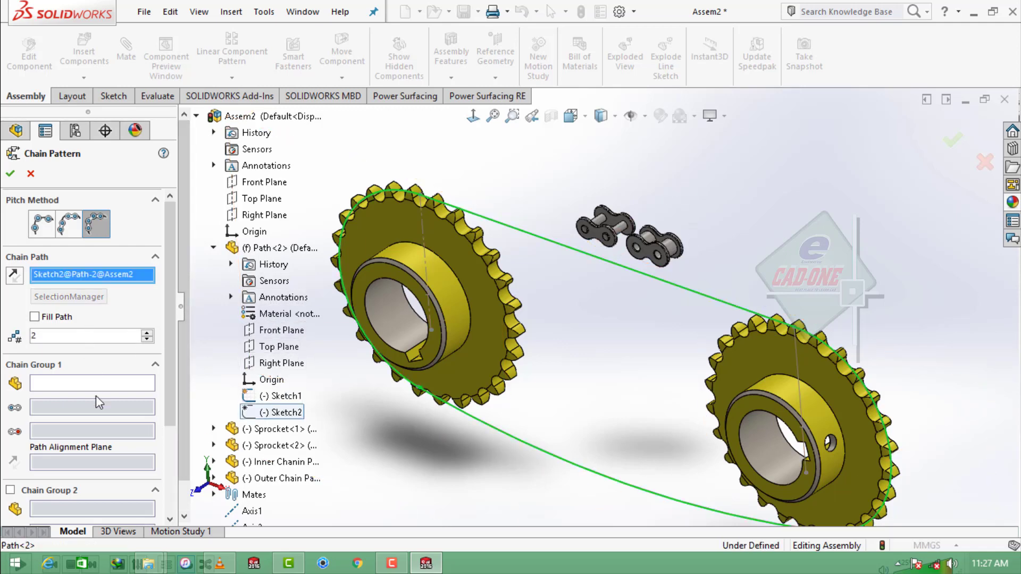
Set Chain Group 1 to the inner chain link and its two pin faces.
left_click(80, 385)
scroll(548, 357, "up", 3)
scroll(624, 366, "down", 2)
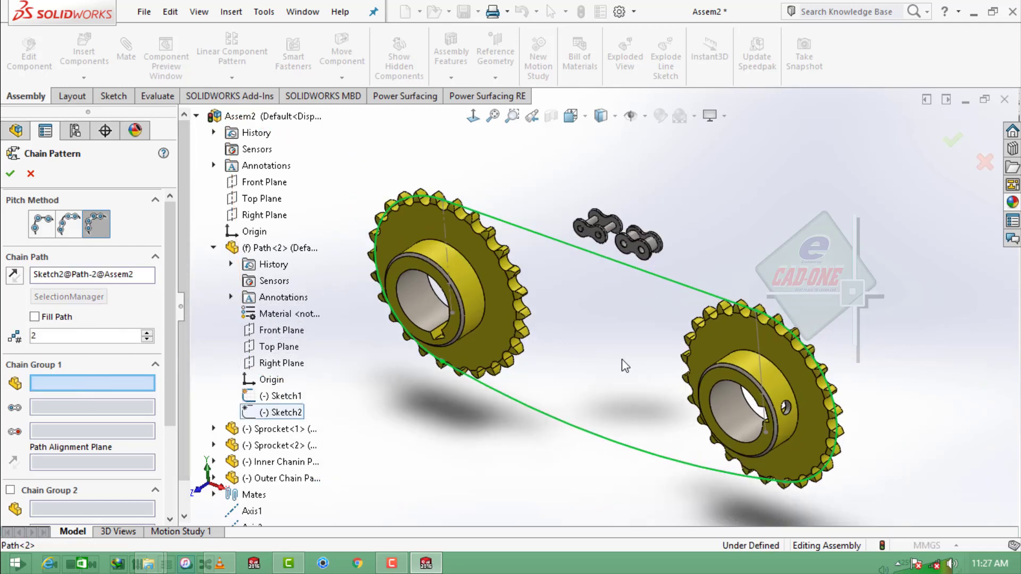
scroll(596, 290, "down", 2)
scroll(596, 290, "down", 2)
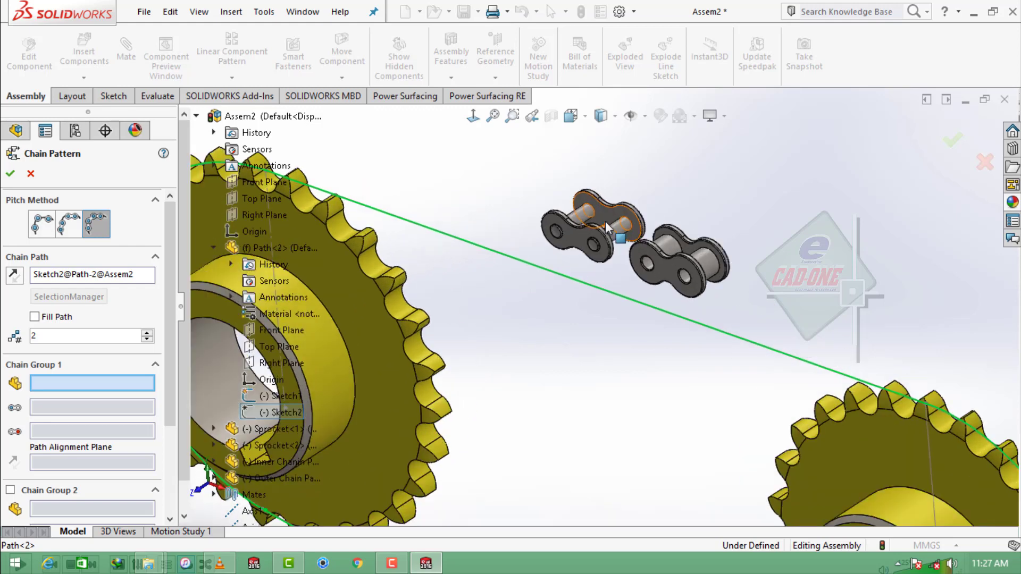
left_click(578, 238)
scroll(582, 234, "down", 1)
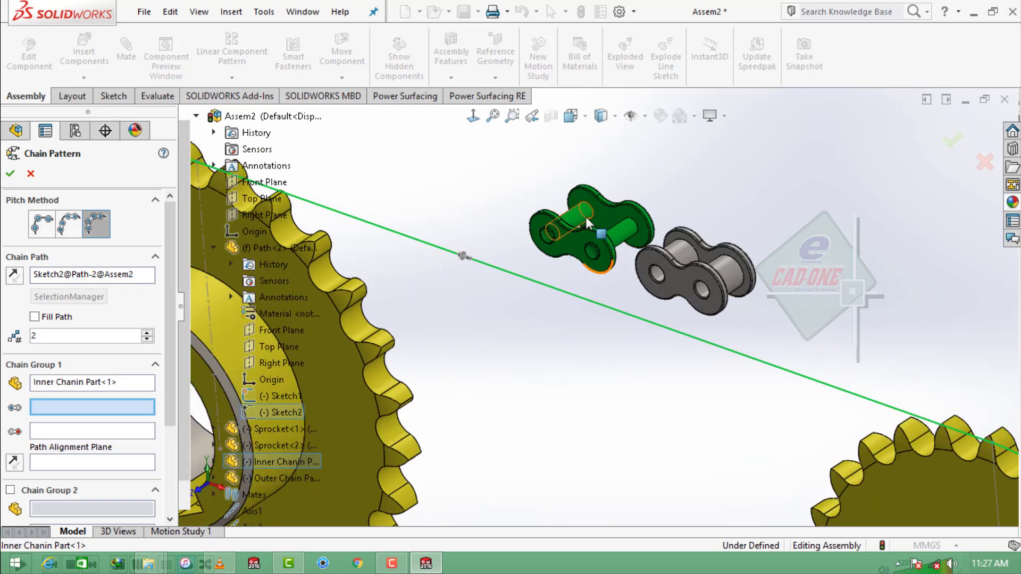
left_click(574, 220)
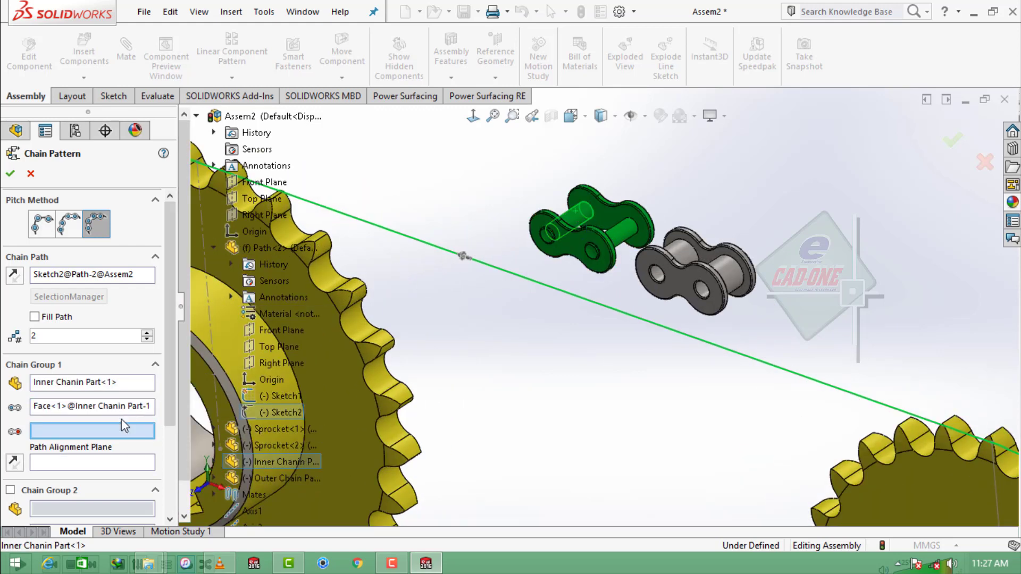
left_click(624, 233)
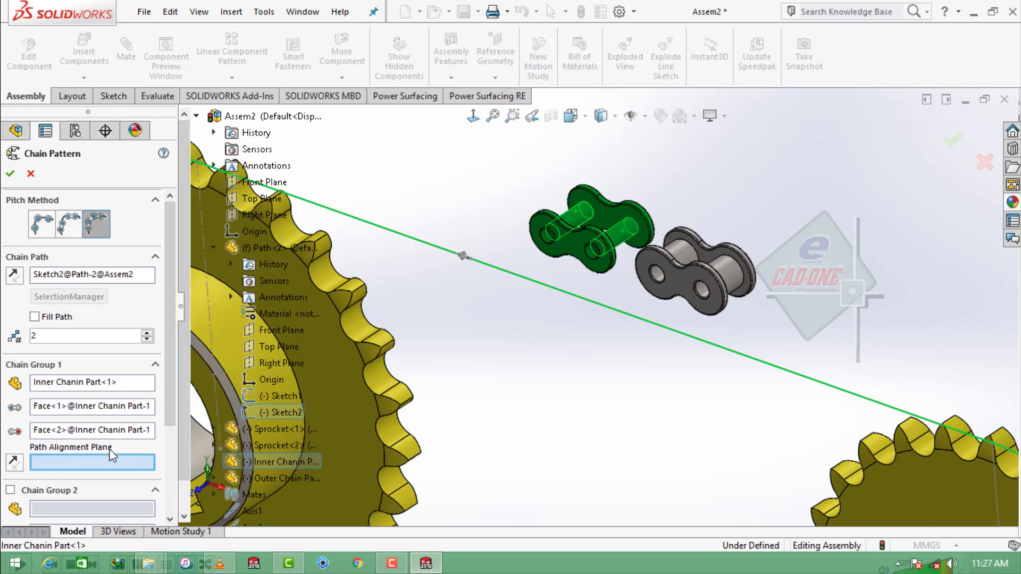
Align the inner link to its Plane2 and enable Chain Group 2.
scroll(545, 294, "up", 2)
scroll(542, 303, "up", 1)
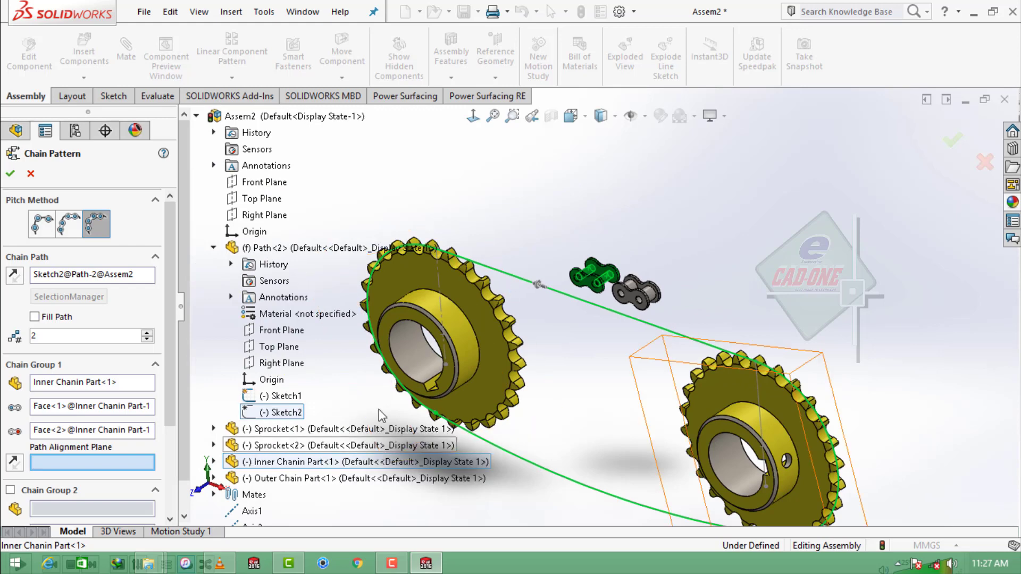
left_click(213, 462)
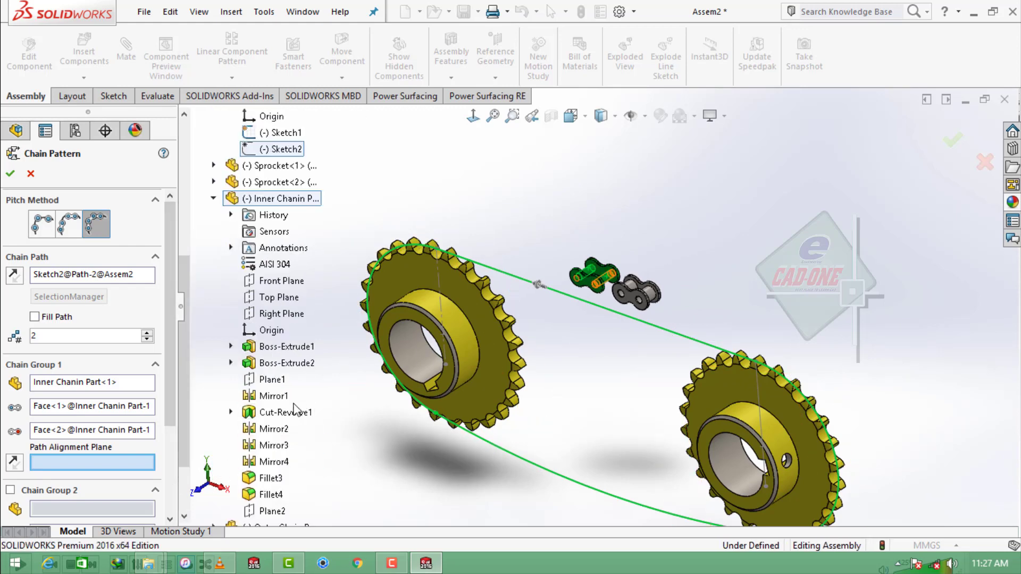
left_click(272, 511)
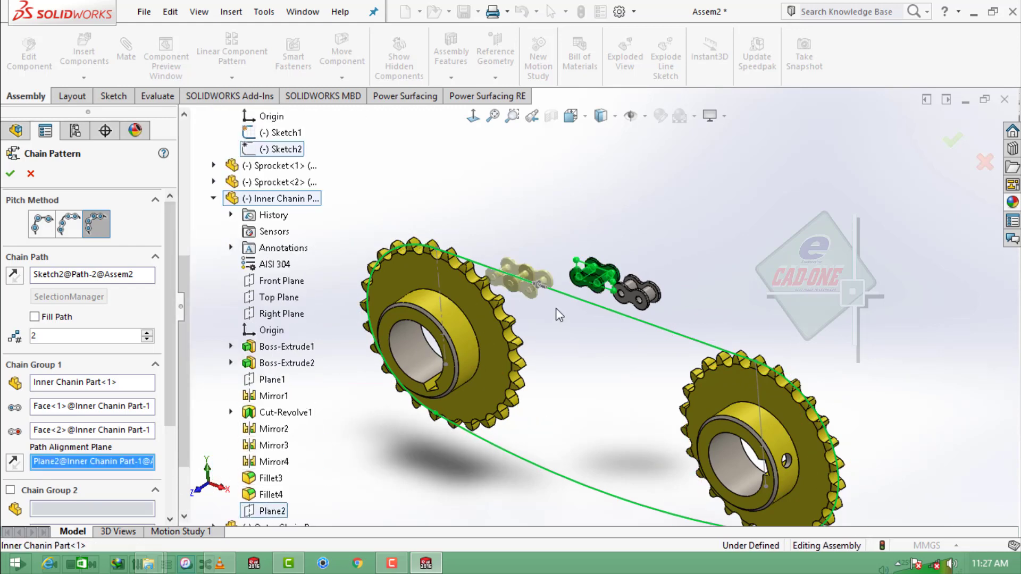
left_click_drag(167, 375, 169, 458)
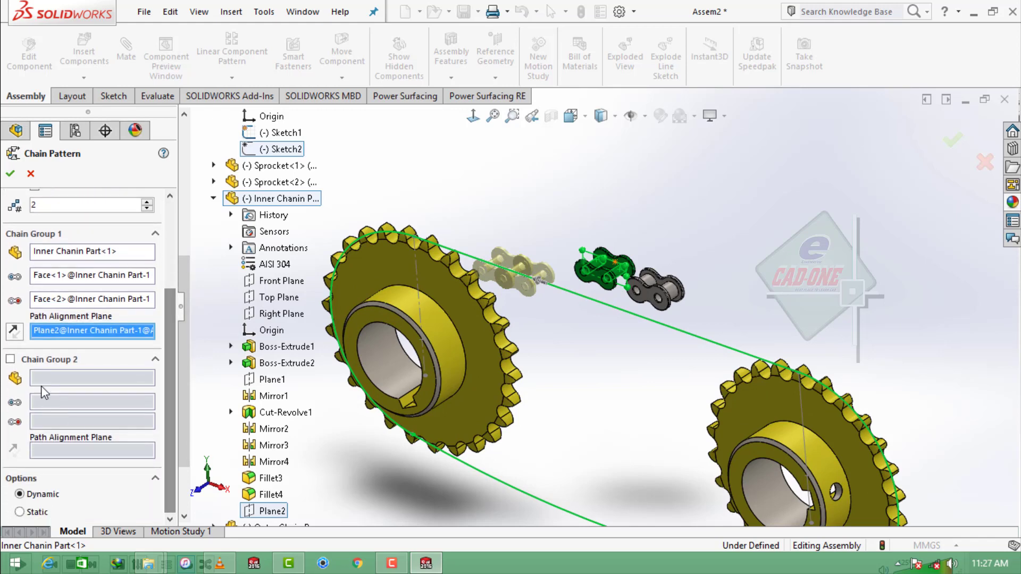
left_click(10, 359)
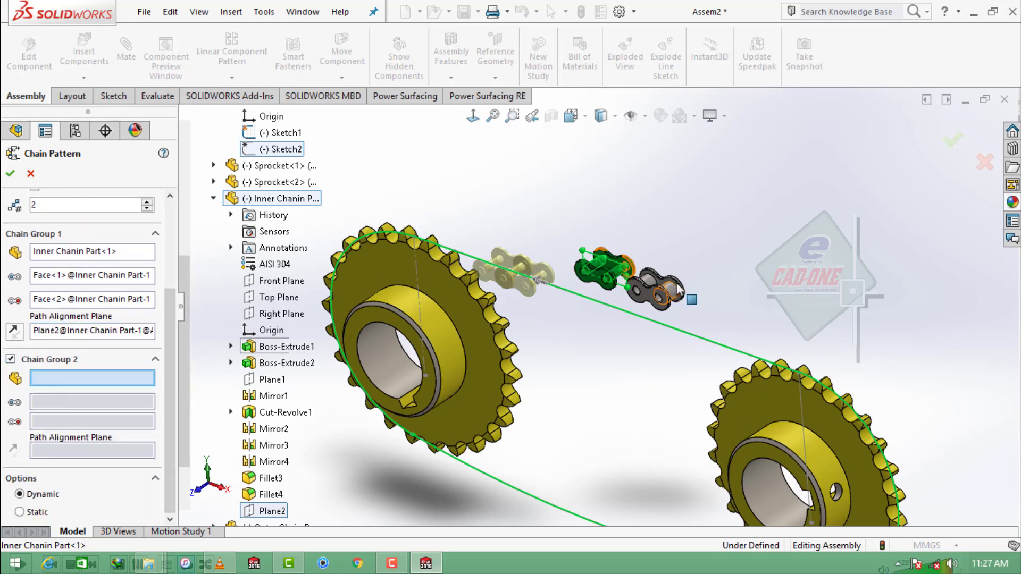
Select Outer Chain Part<1> with its pin faces Face<3> and Face<4> for Chain Group 2.
scroll(670, 293, "down", 4)
left_click(582, 318)
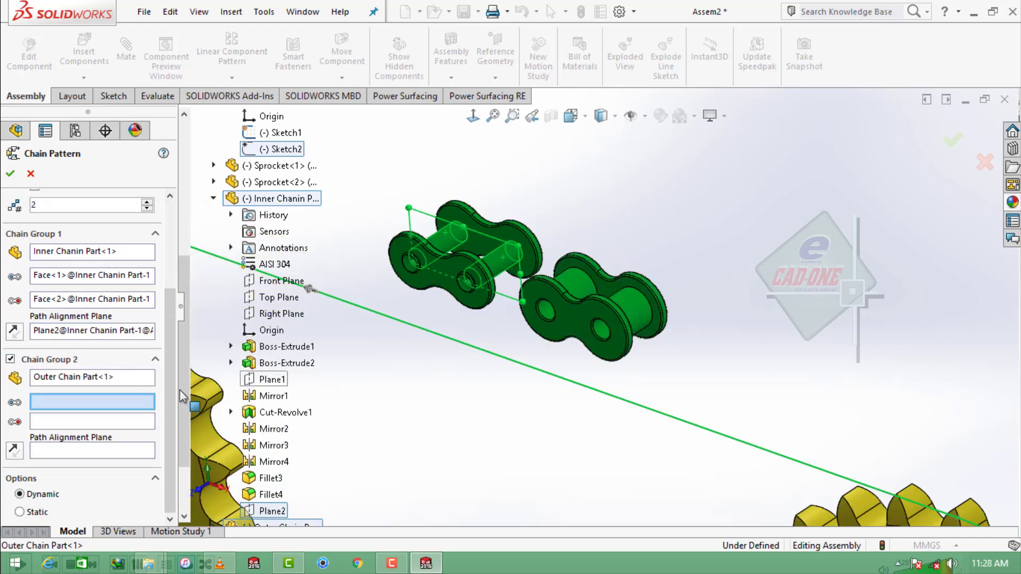
left_click(577, 289)
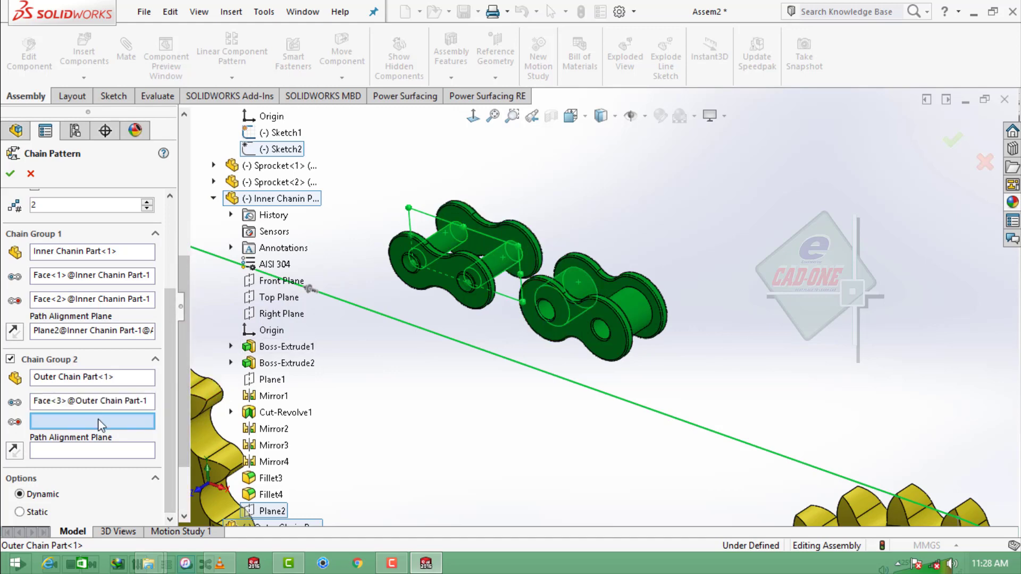
left_click(644, 304)
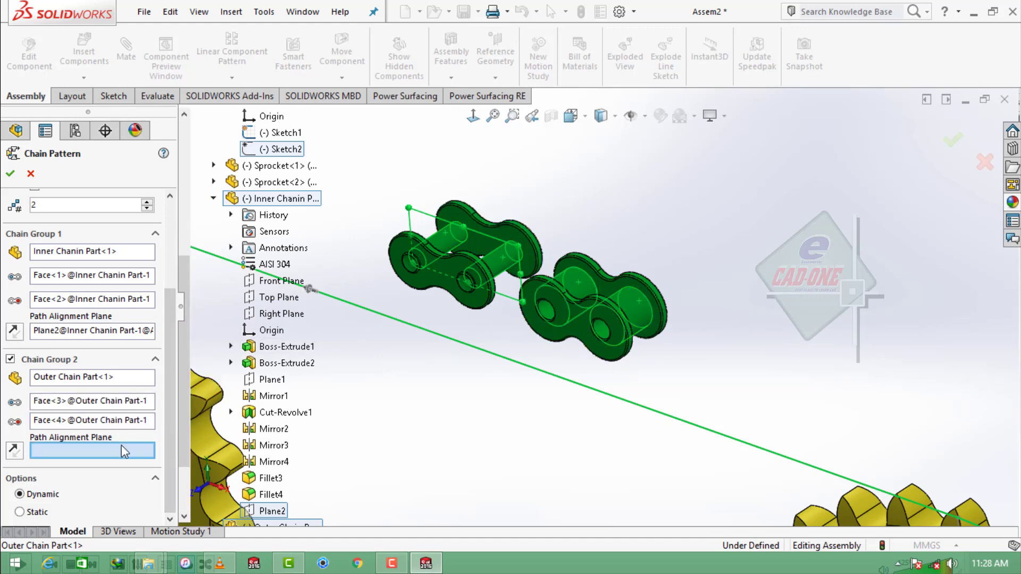
key("f")
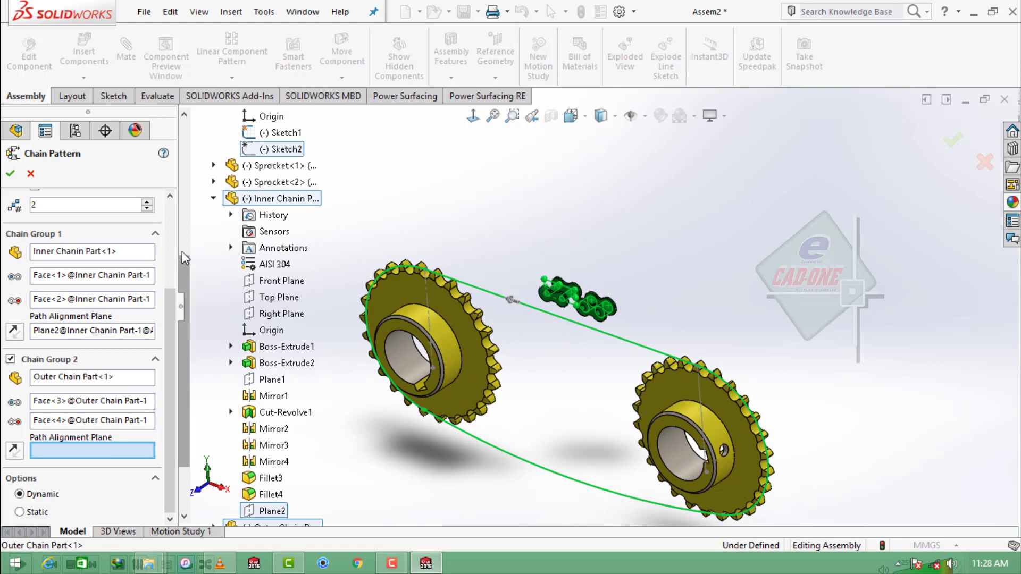
Set the outer link's Plane2 as Chain Group 2's path alignment plane.
left_click(213, 199)
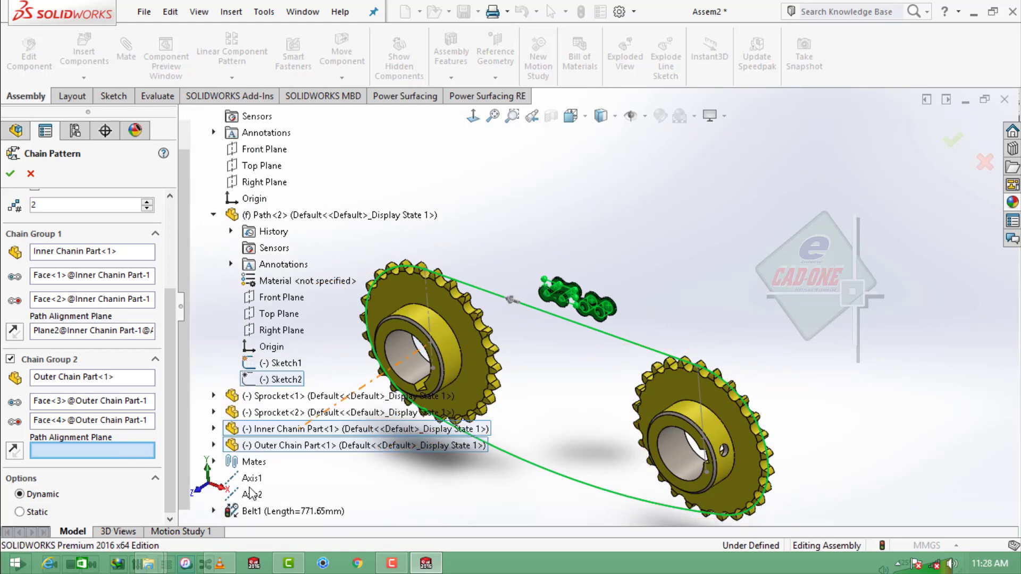
left_click(214, 445)
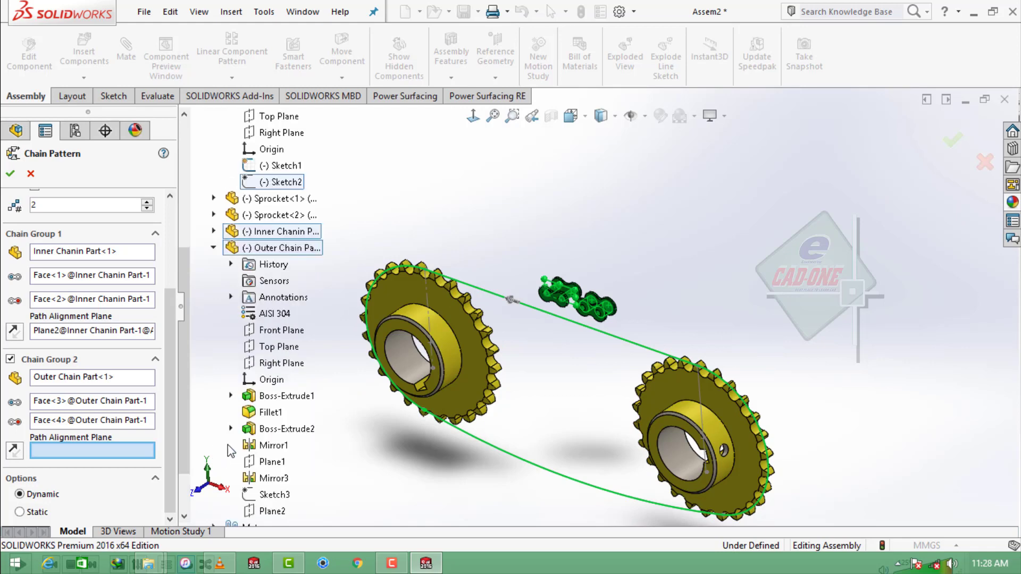
left_click(273, 511)
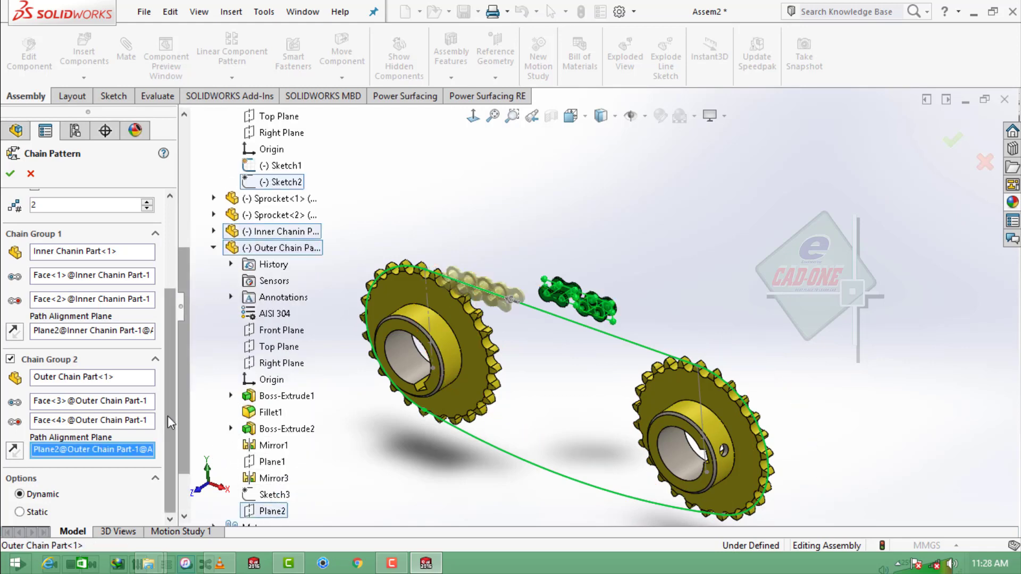
left_click_drag(167, 416, 169, 243)
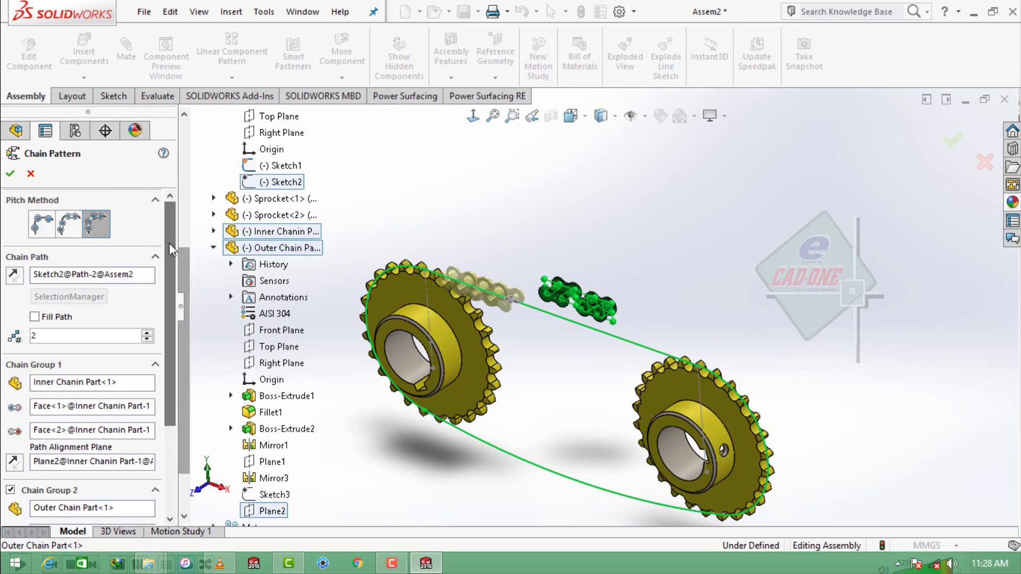
Toggle Fill Path off again, keeping 30 links, and confirm the chain pattern.
left_click(34, 317)
scroll(373, 168, "down", 2)
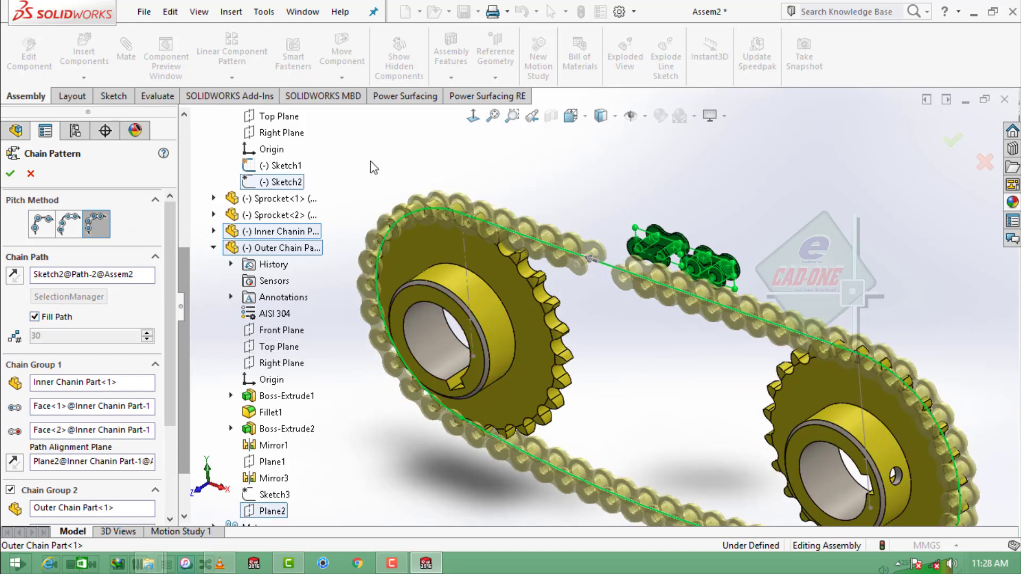
scroll(604, 273, "down", 2)
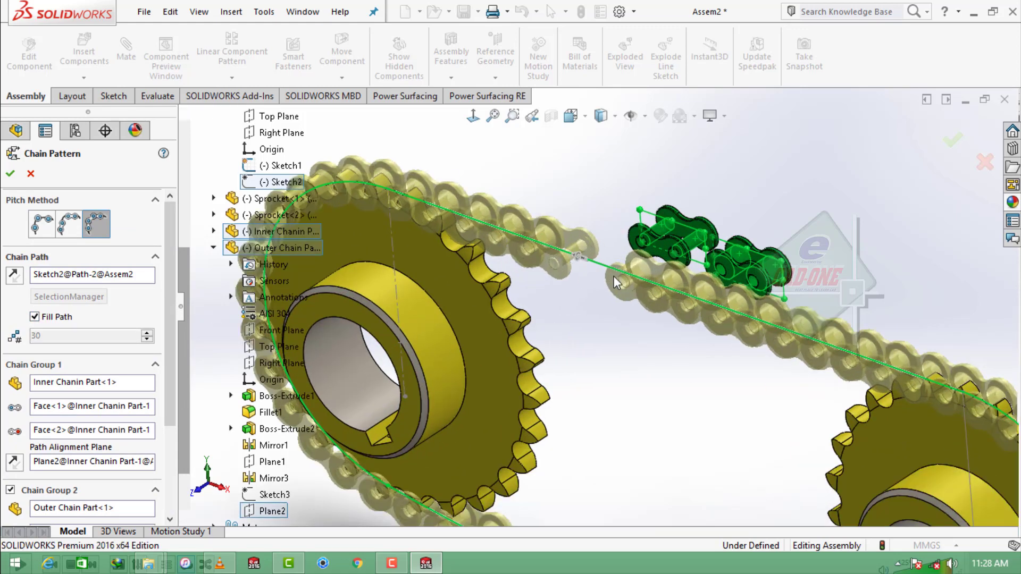
left_click(34, 317)
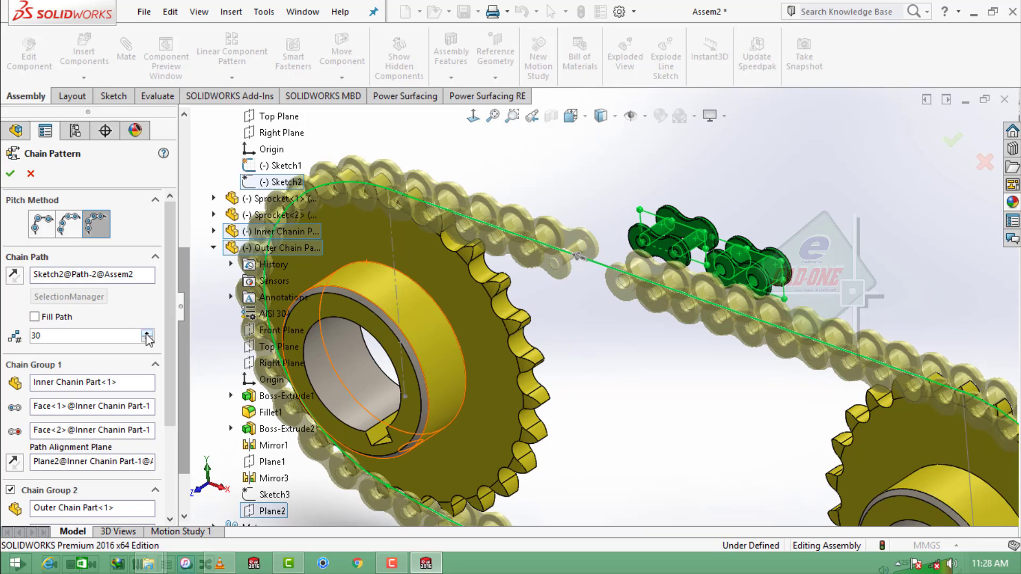
left_click(10, 173)
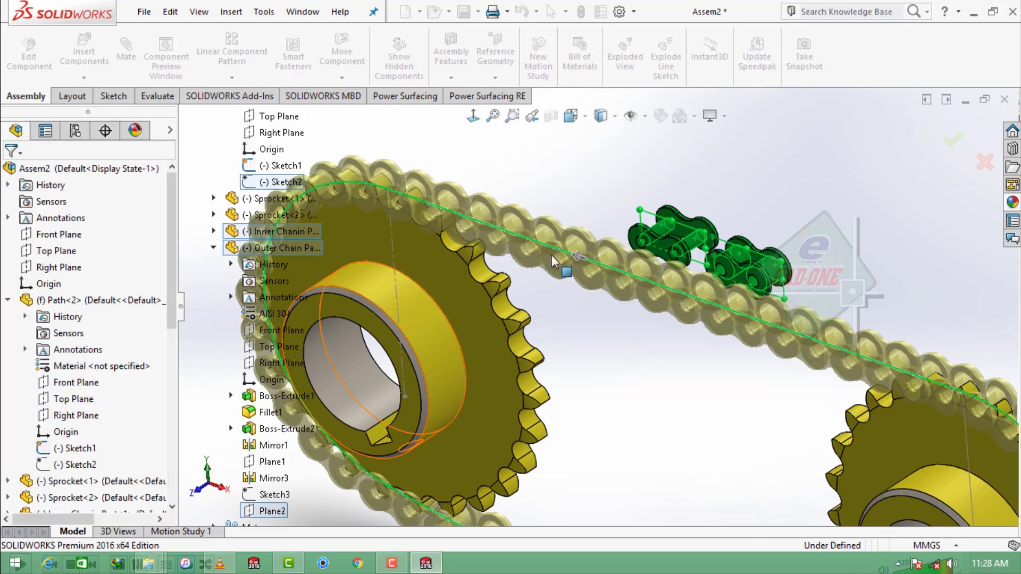
Hide the Path<2> guide path.
scroll(548, 288, "up", 5)
scroll(619, 299, "down", 5)
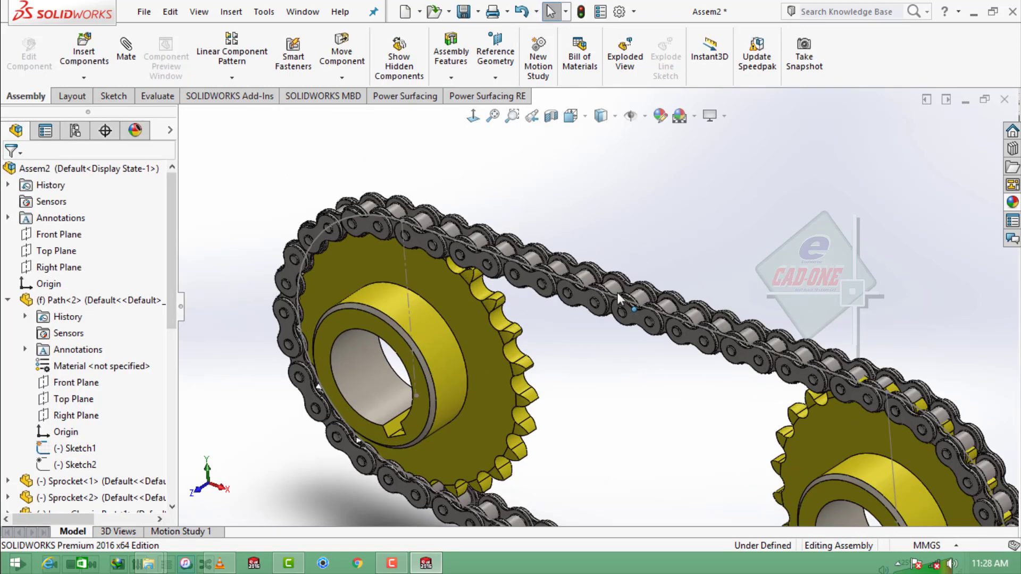
scroll(618, 298, "down", 3)
left_click(561, 272)
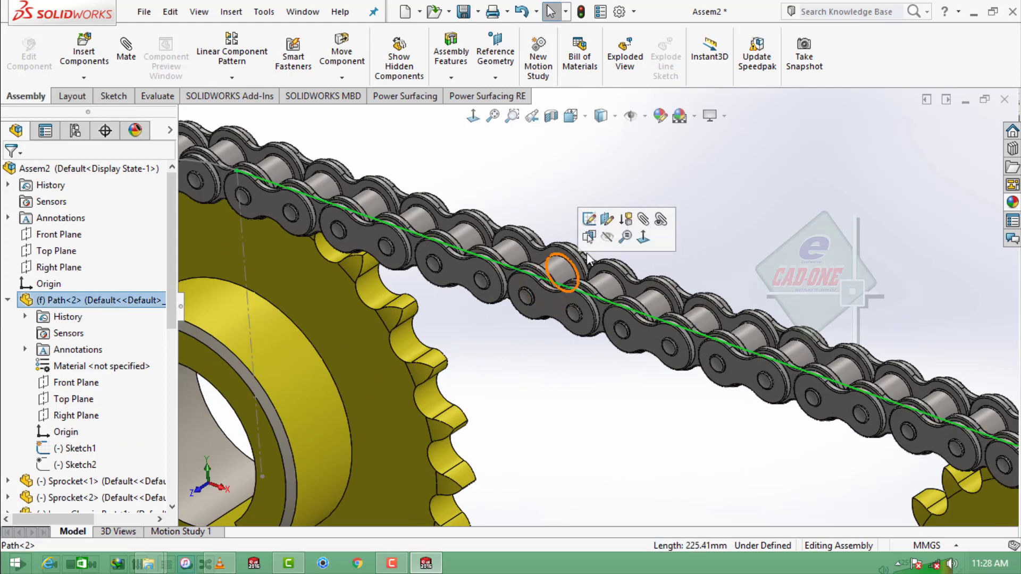
left_click(607, 236)
Apply the Plain White scene background.
scroll(608, 219, "up", 3)
scroll(542, 310, "up", 2)
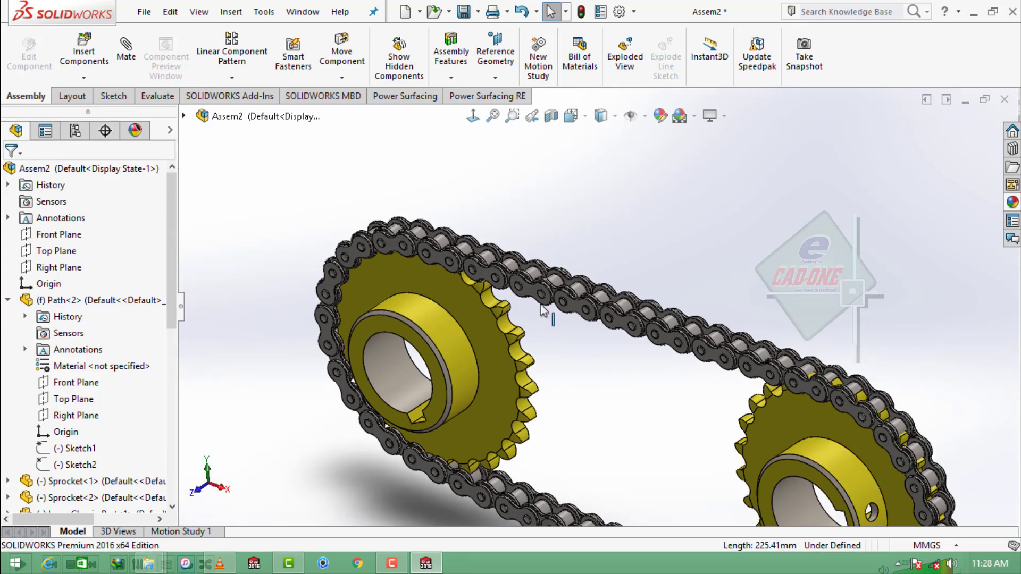
scroll(497, 390, "down", 3)
scroll(513, 342, "up", 2)
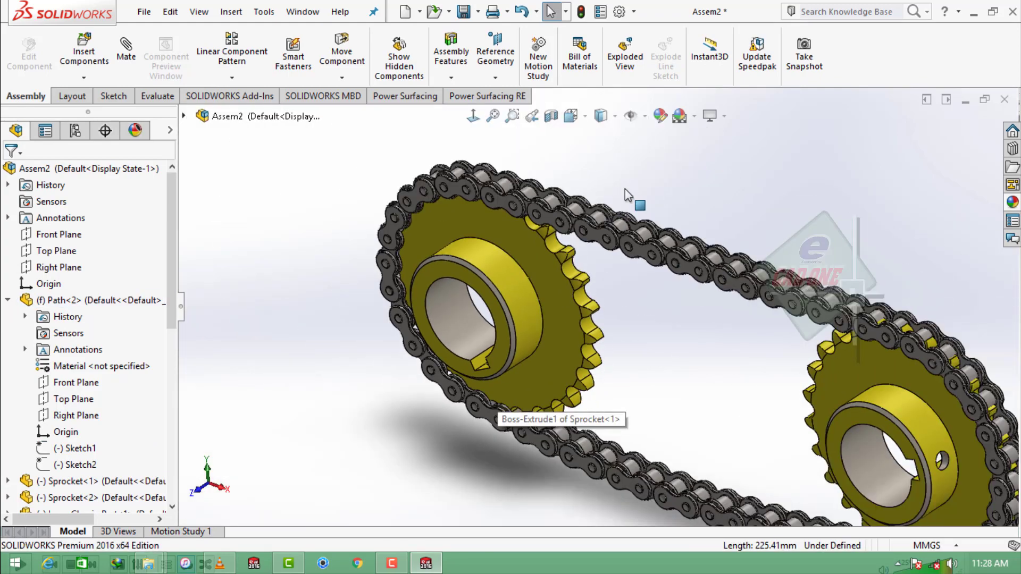
left_click(694, 116)
left_click(715, 38)
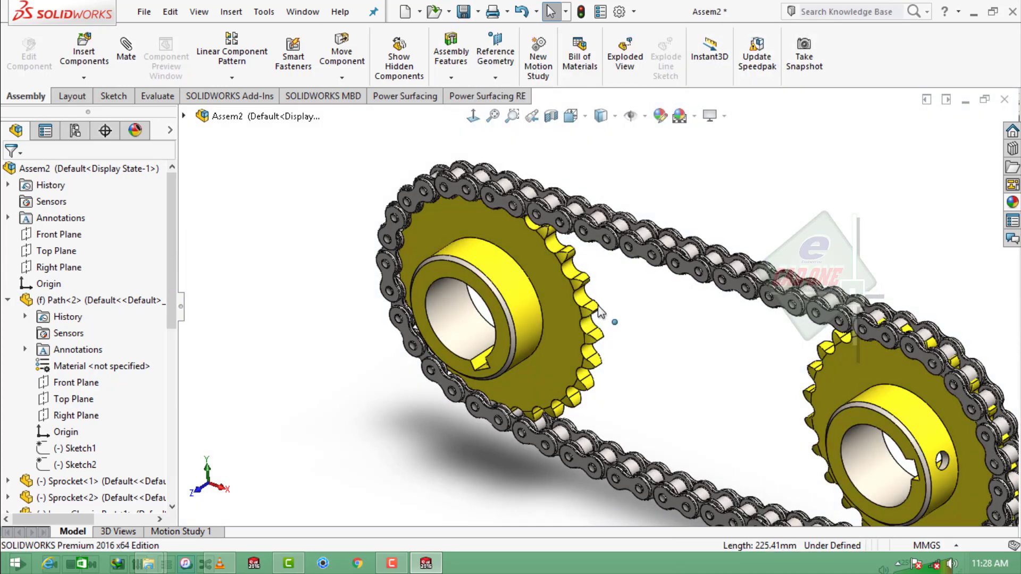
Drag a sprocket to check the chain follows, then collapse the Path<2> and Outer Chain Part<1> lists.
scroll(600, 312, "up", 2)
scroll(611, 372, "down", 1)
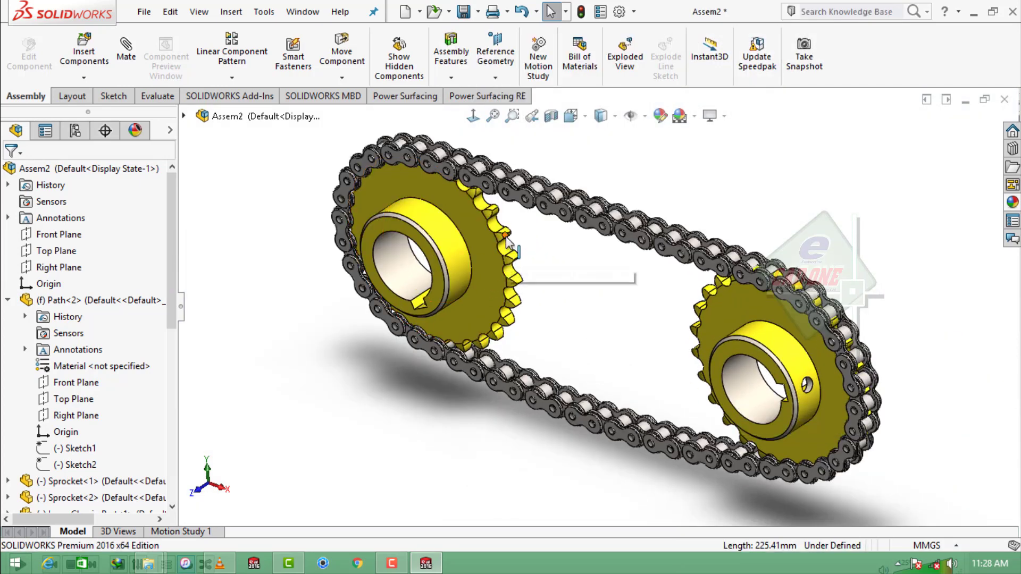
mouse_move(507, 242)
left_mouse_down()
mouse_move(559, 271)
mouse_move(393, 406)
left_mouse_up()
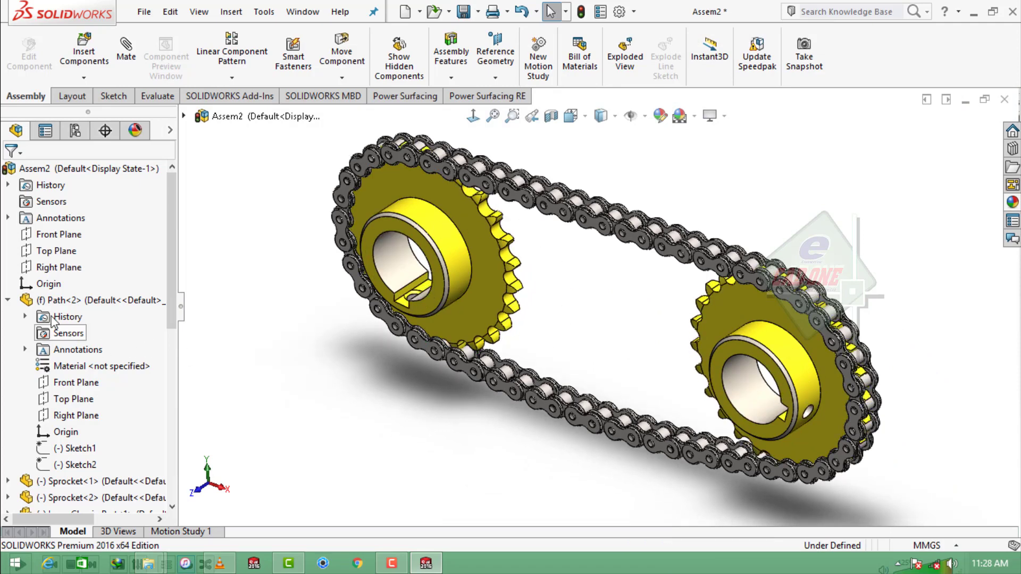
left_click(7, 299)
left_click(8, 366)
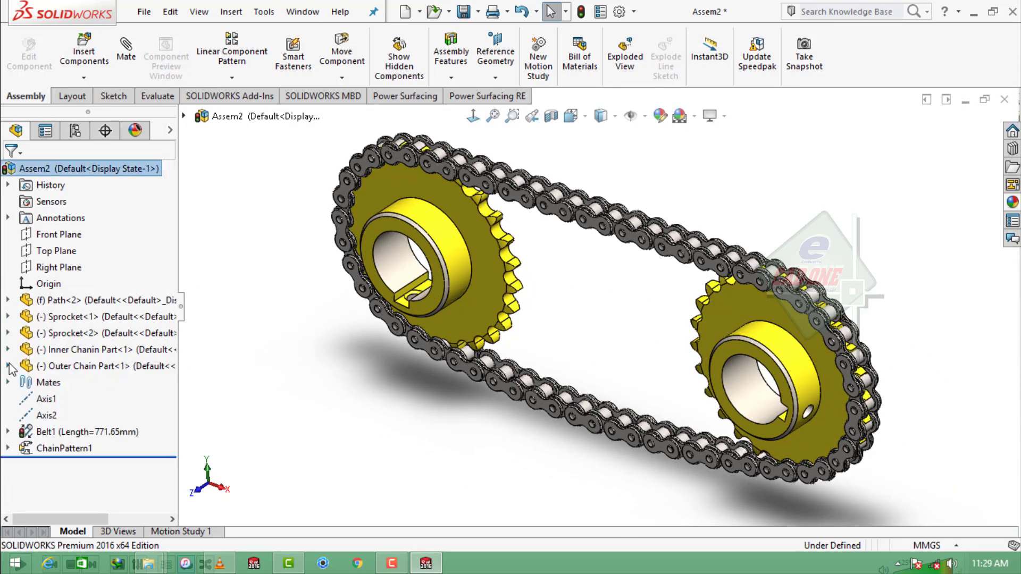
Select a pin face on the outer chain link and start a new mate from it.
left_click(126, 53)
left_click(31, 173)
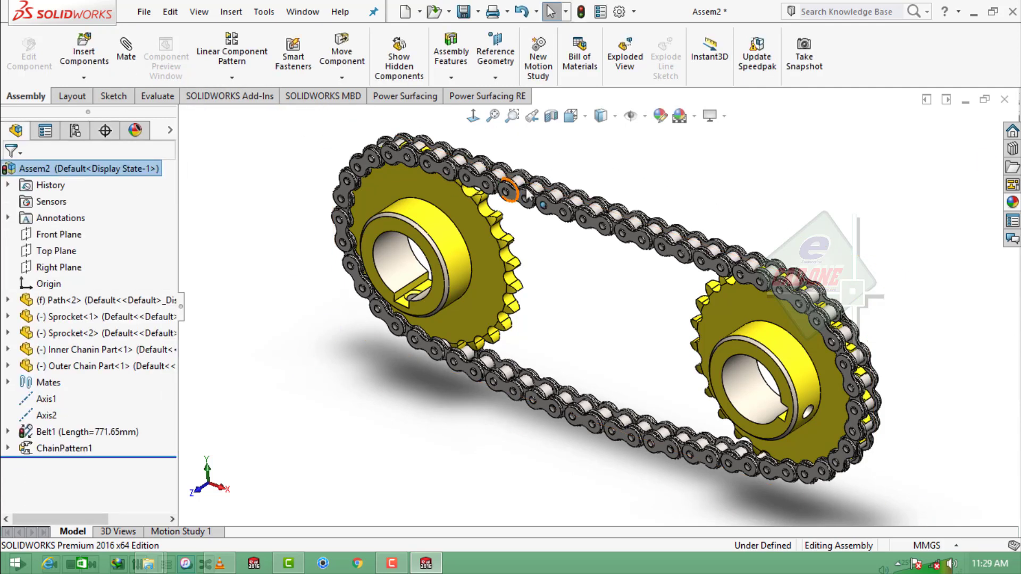
scroll(577, 236, "down", 5)
left_click(584, 249)
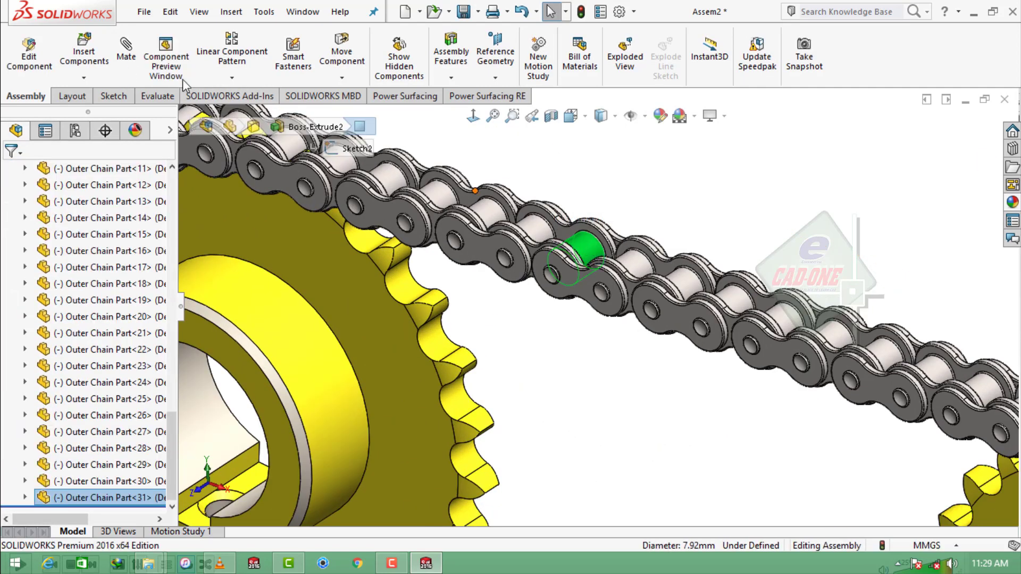
left_click(126, 52)
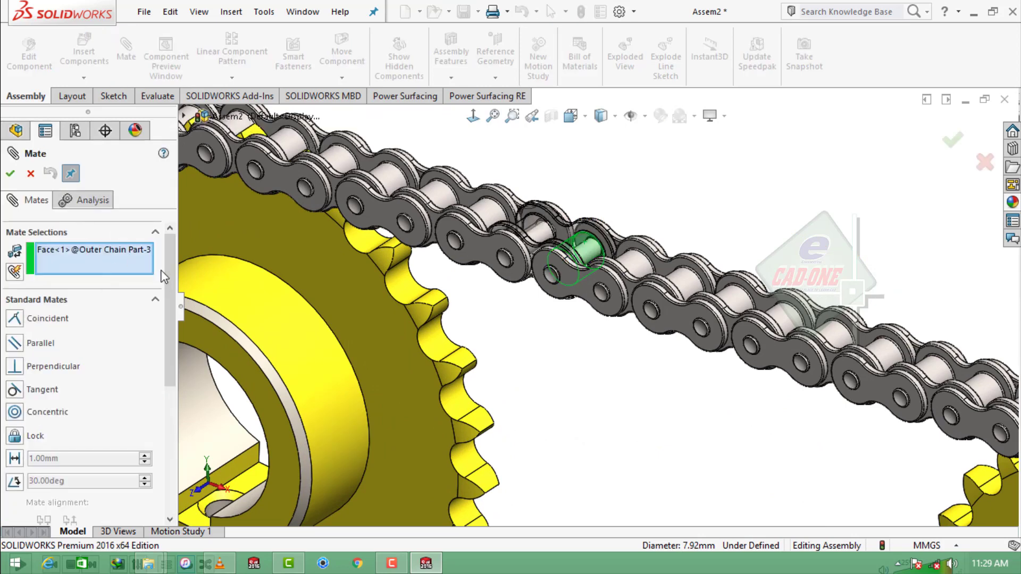
left_click_drag(169, 270, 169, 377)
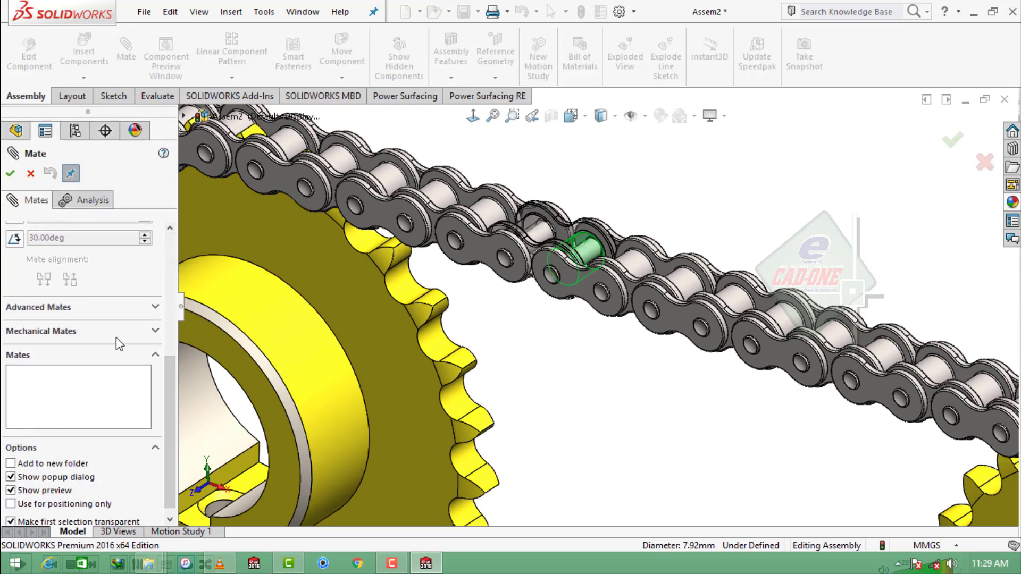
Create a reversed gear mate to the sprocket edge with a 7.92mm:57.15mm ratio.
left_click(116, 333)
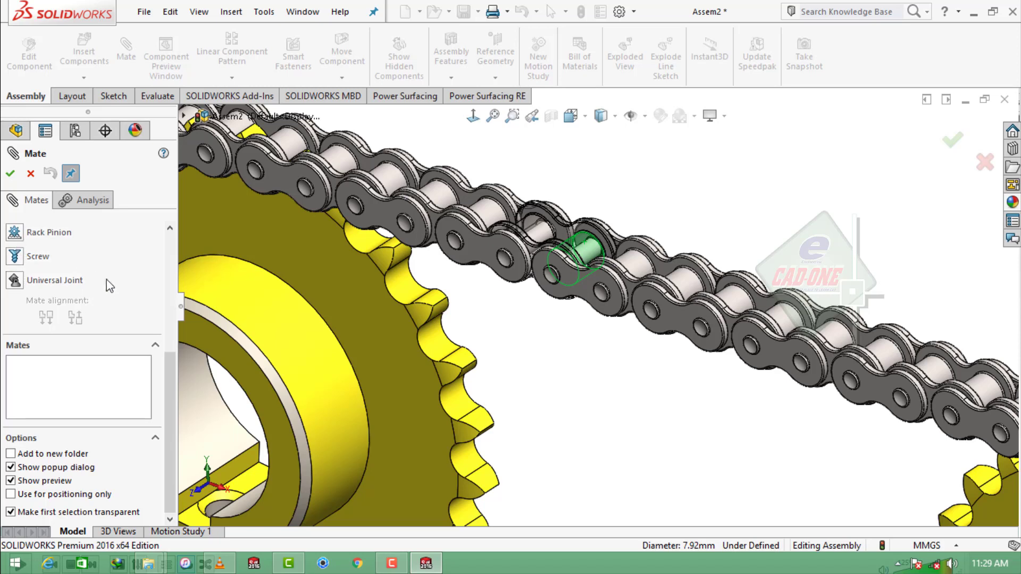
scroll(112, 284, "up", 3)
left_click(21, 374)
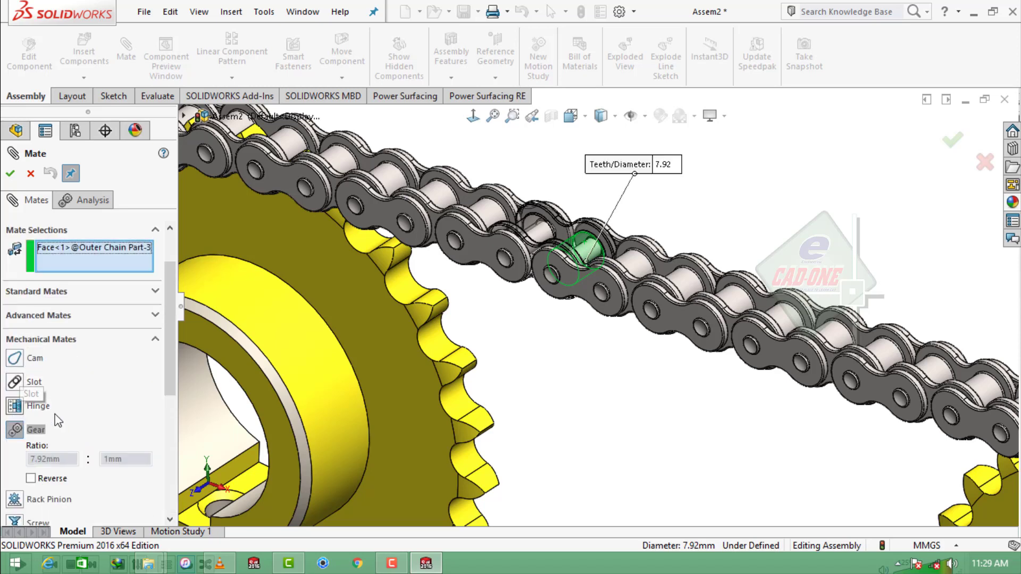
left_click(358, 374)
scroll(584, 399, "up", 5)
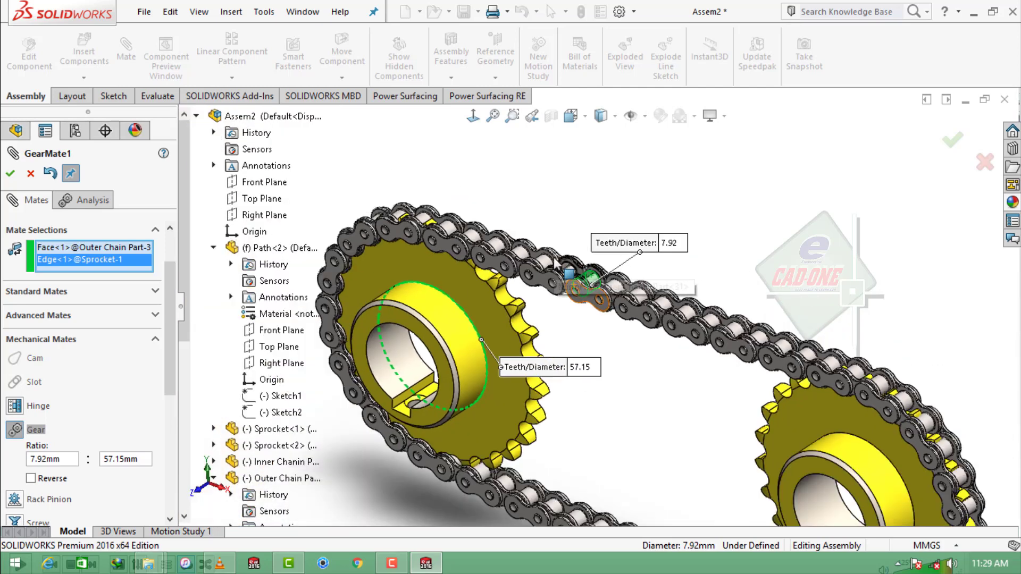
scroll(755, 430, "down", 3)
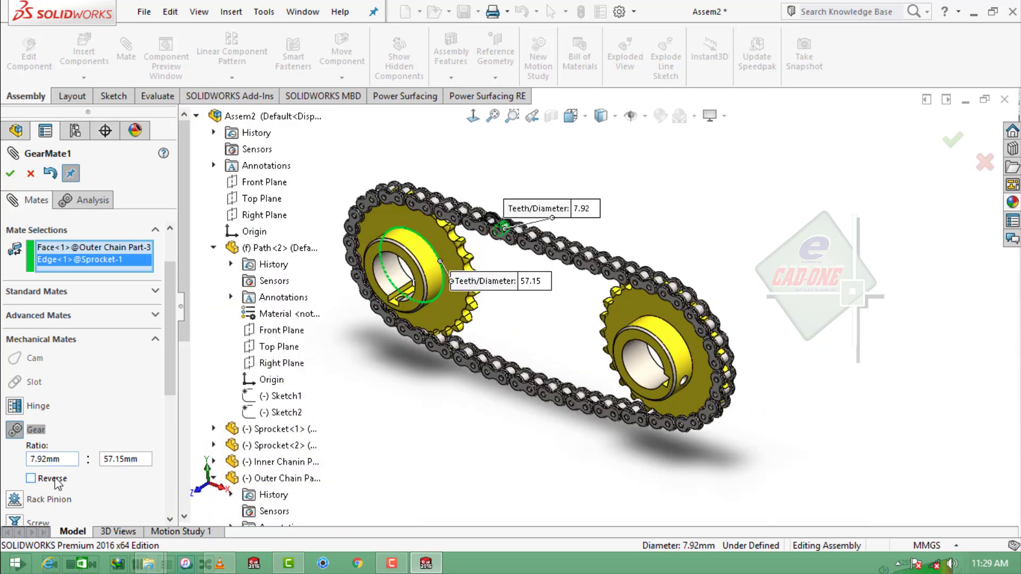
left_click(30, 481)
left_click(10, 173)
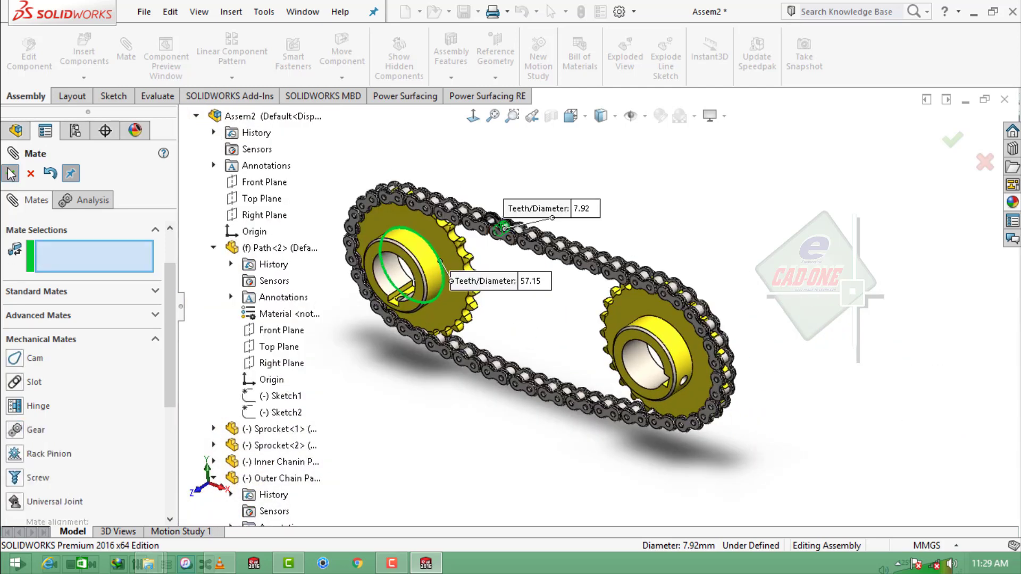
left_click(10, 174)
Accept Motion Study 1 properties (Basic Motion, 50 fps) and stretch the end key to 12 seconds.
scroll(391, 237, "down", 1)
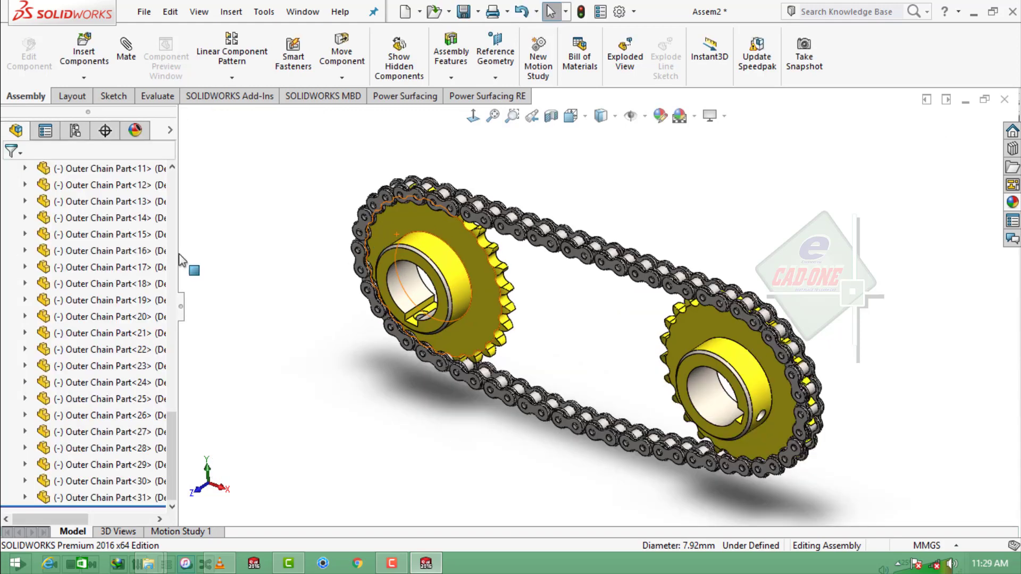
left_click_drag(167, 435, 173, 178)
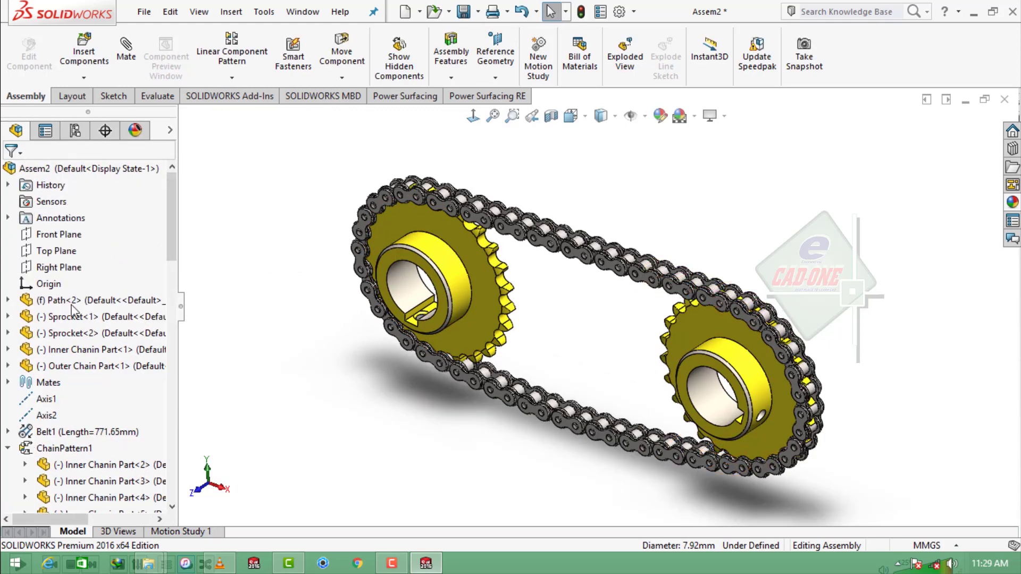
left_click(8, 448)
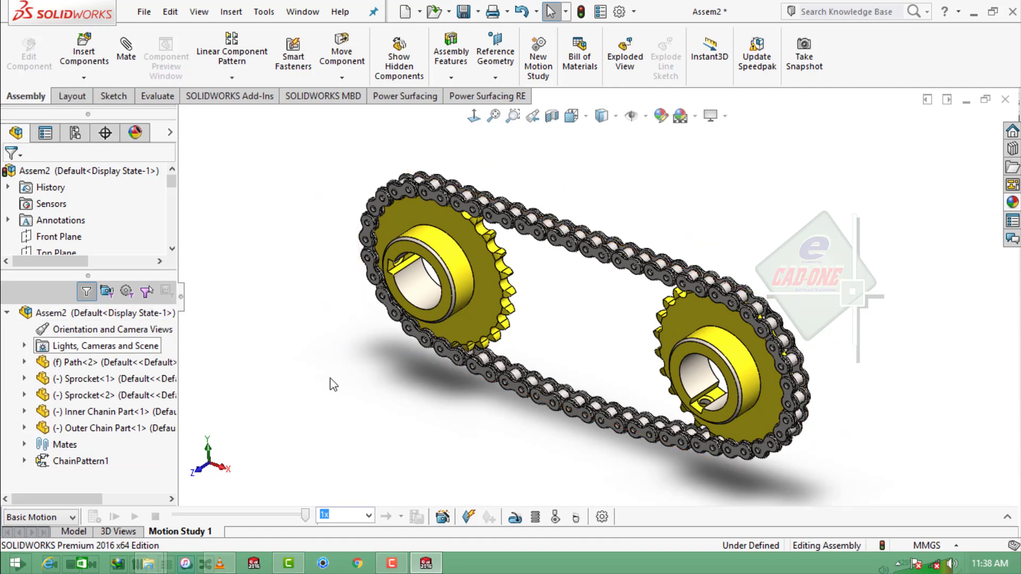
left_click(601, 517)
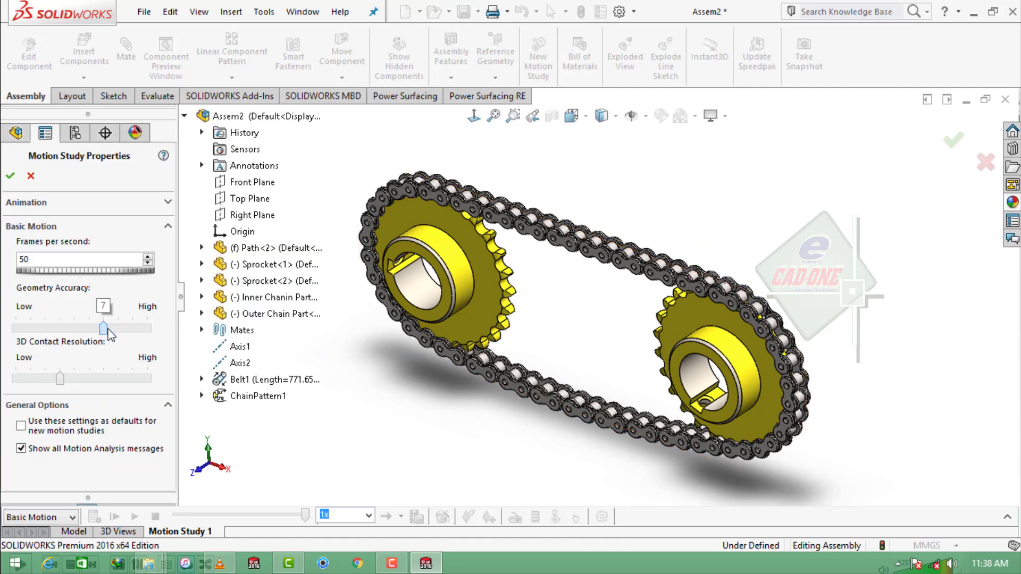
left_click(10, 175)
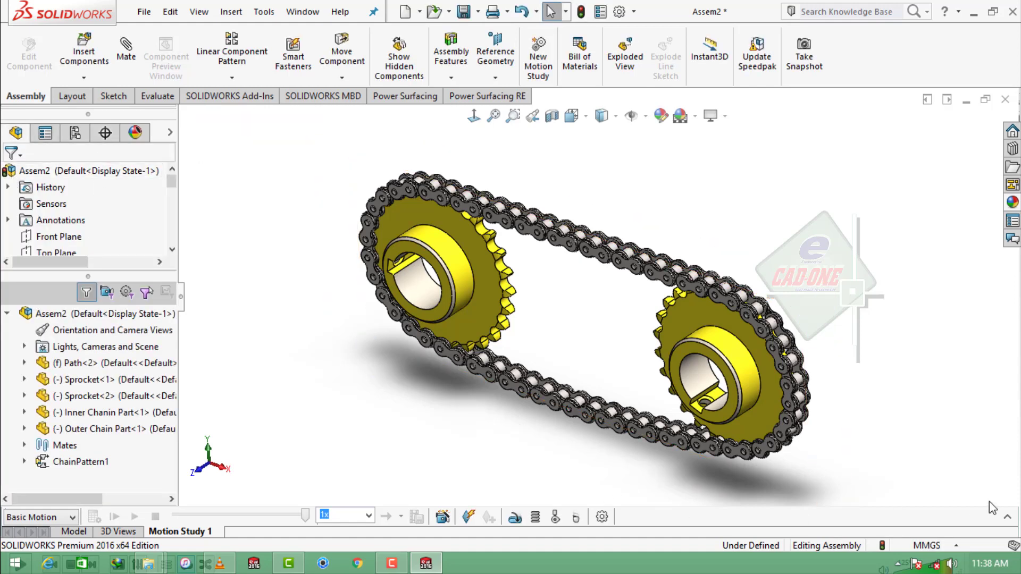
left_click(1011, 518)
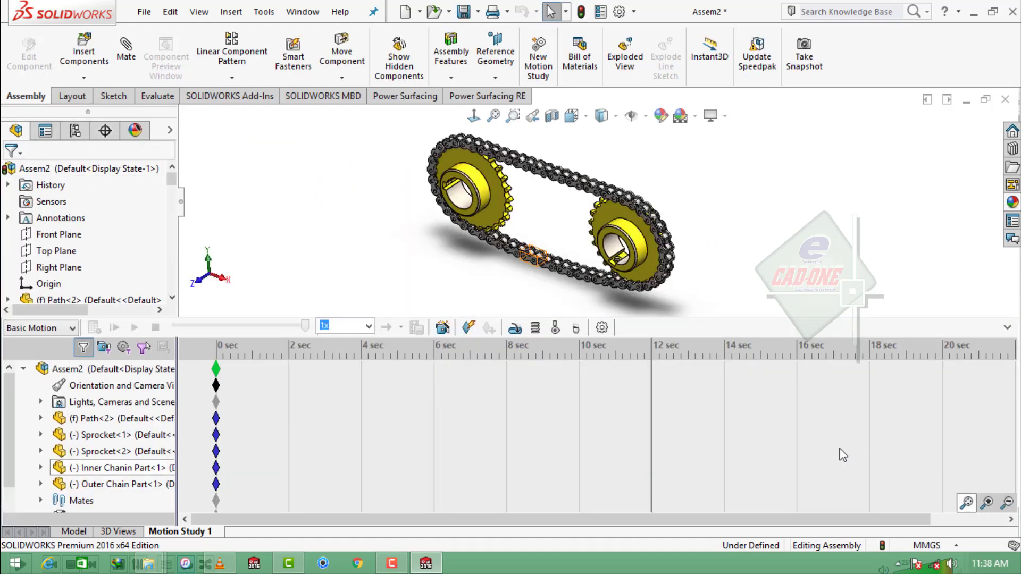
left_click_drag(216, 368, 652, 368)
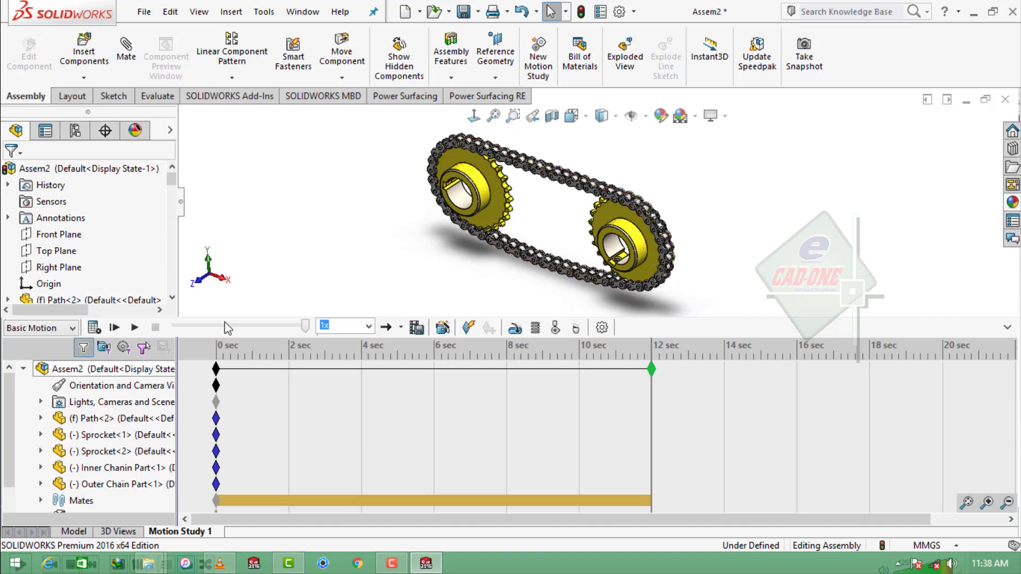
Add a rotary motor on Sprocket<1>'s face running at constant 10 RPM.
left_click(516, 328)
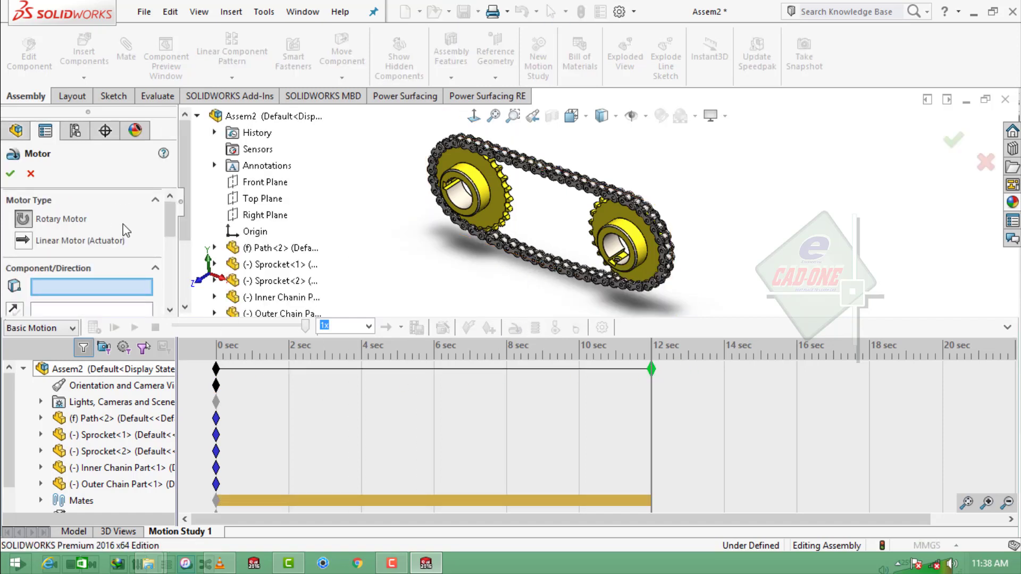
left_click(475, 194)
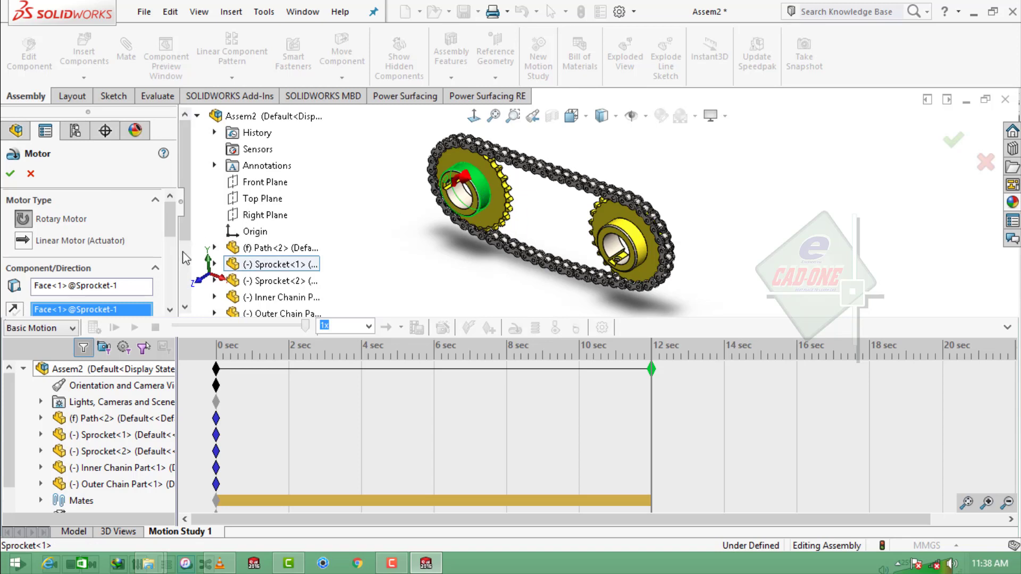
scroll(171, 229, "down", 5)
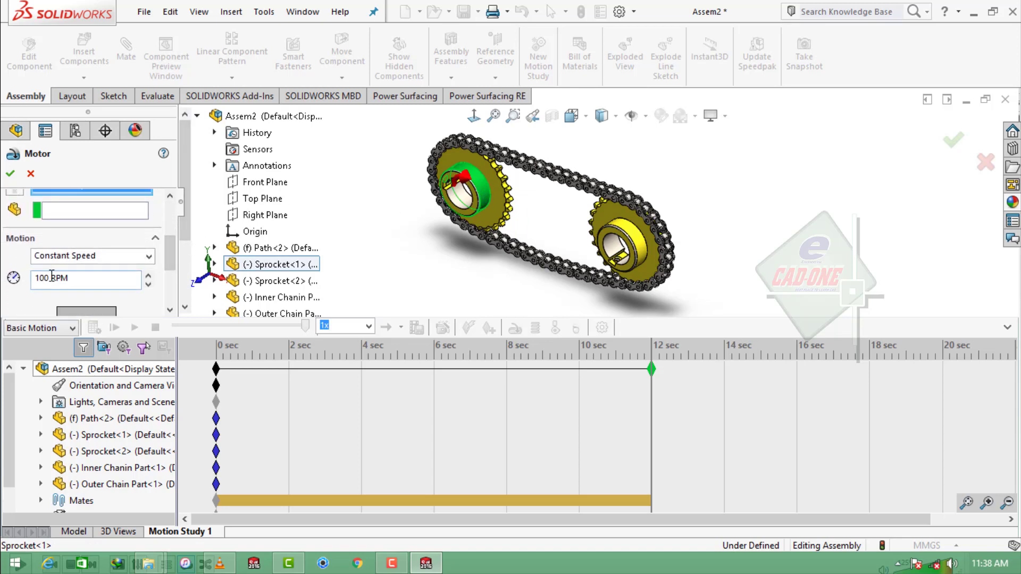
double_click(33, 277)
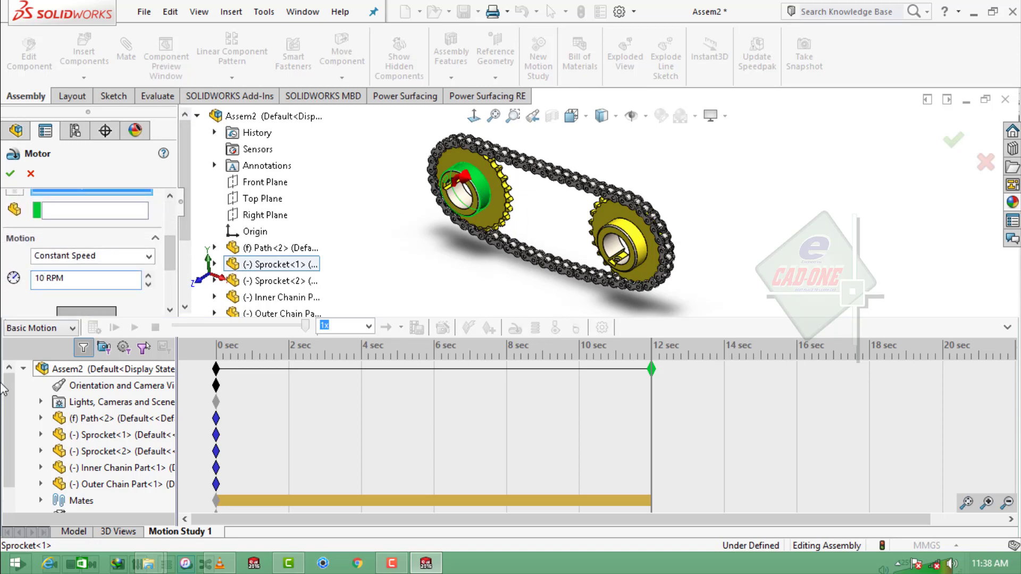
left_click(10, 174)
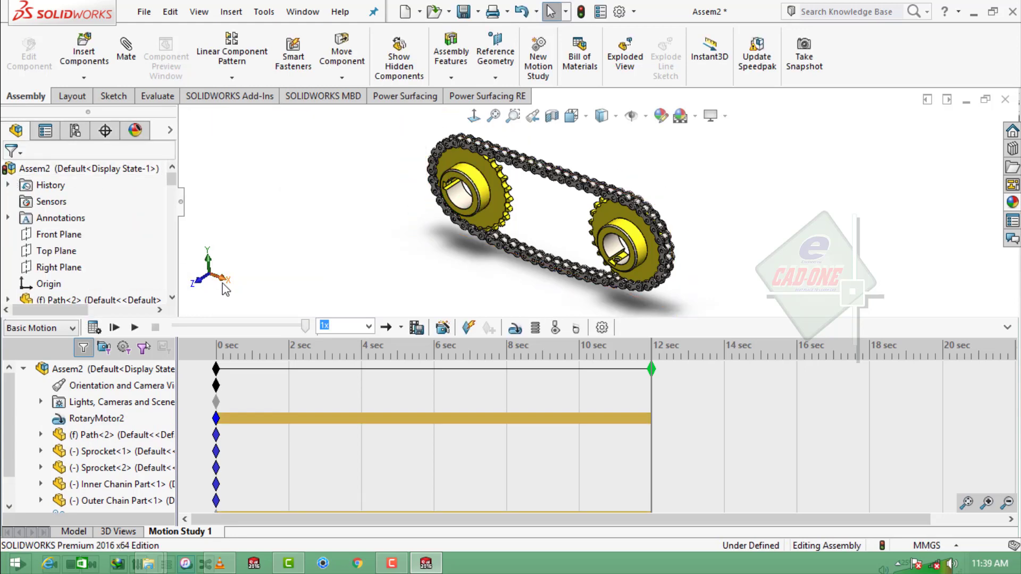
Calculate Motion Study 1, then bring up the VLC window's taskbar menu.
left_click(95, 328)
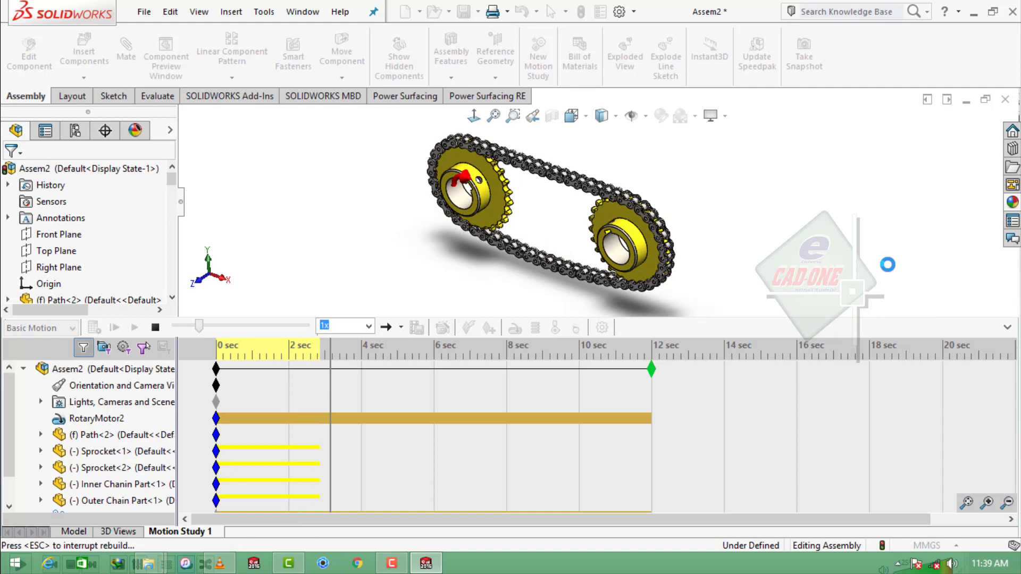
right_click(213, 569)
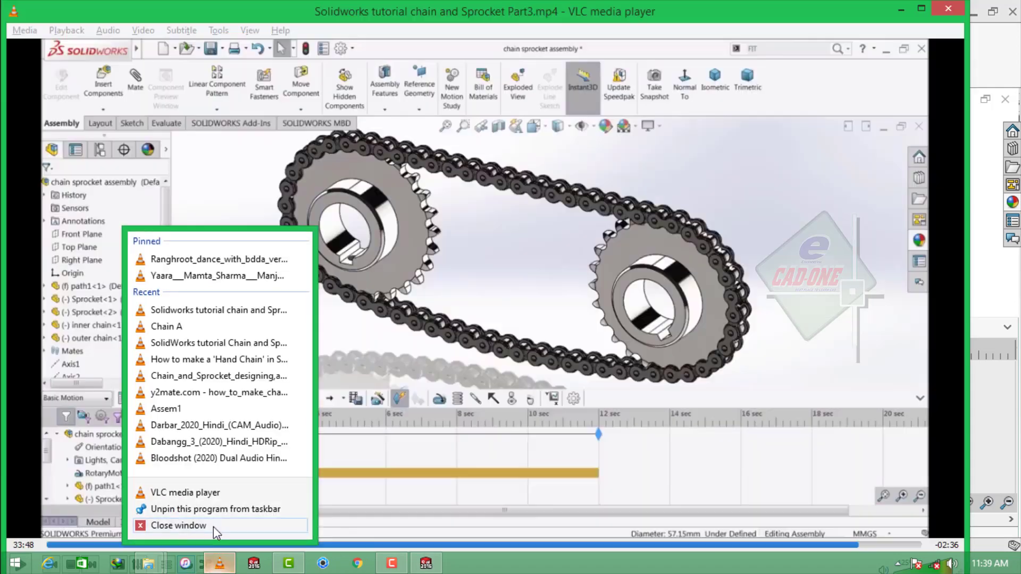
Choose Close window from the VLC taskbar menu.
left_click(212, 524)
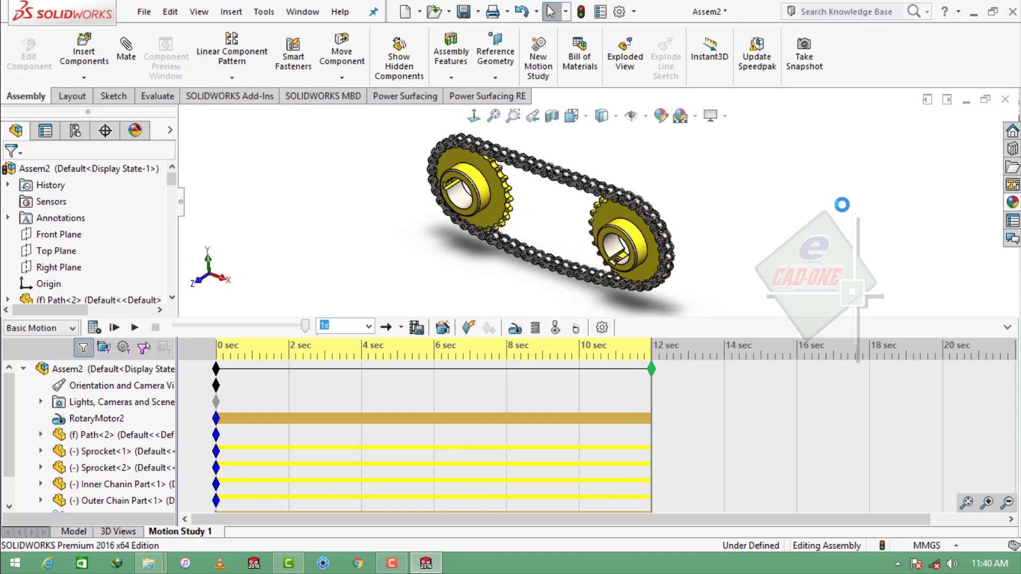
Collapse the MotionManager, fit and pan the whole chain into view, and play Motion Study 1.
left_click(1007, 327)
key("f")
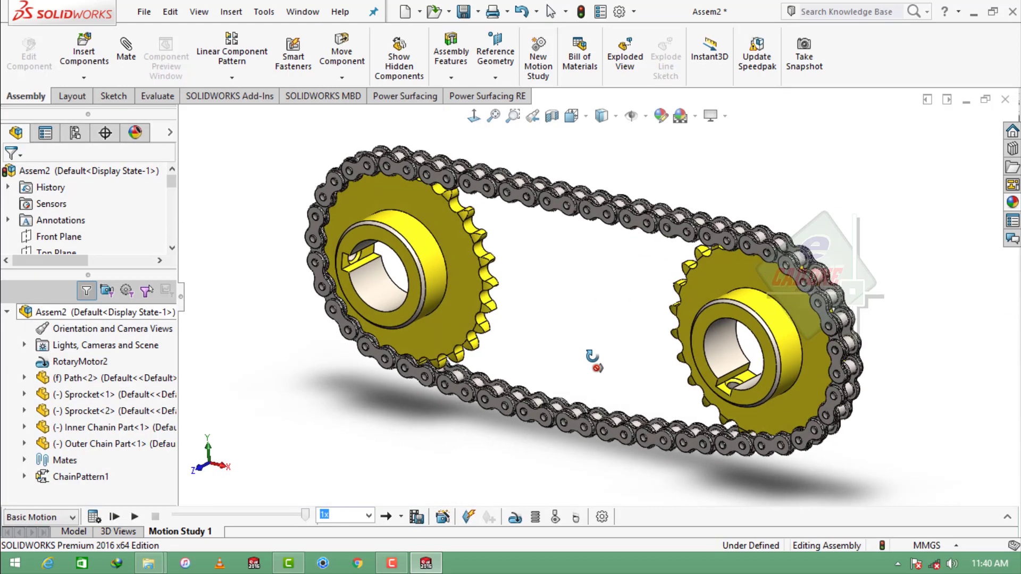
scroll(590, 379, "up", 1)
scroll(590, 380, "down", 2)
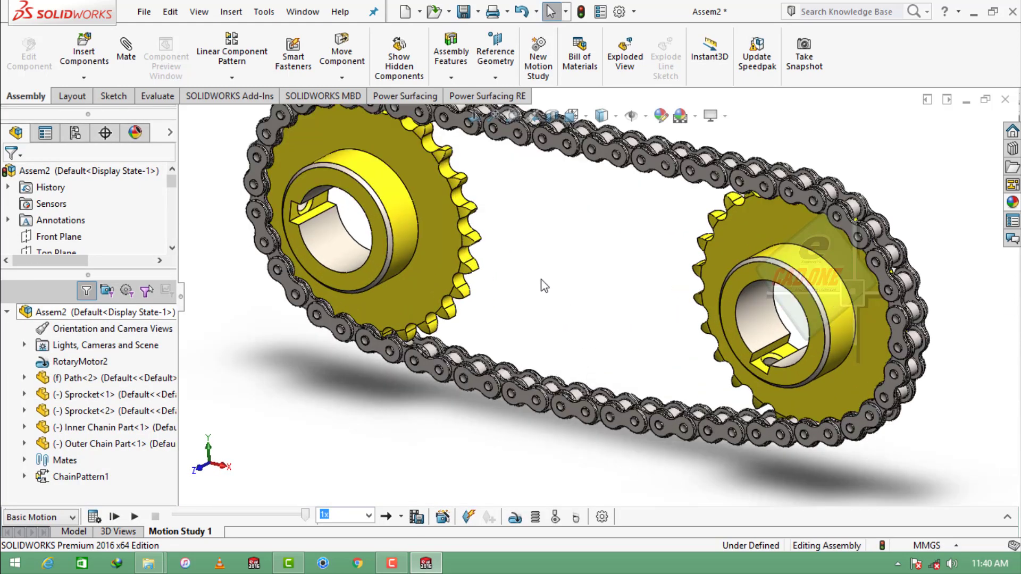
middle_click_drag(526, 242, 527, 290, "ctrl")
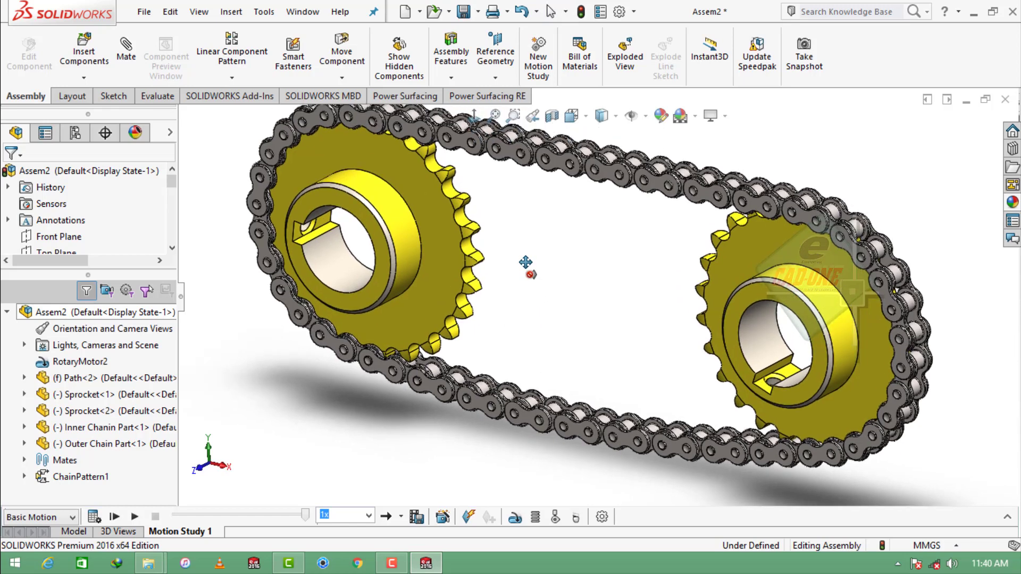
left_click(134, 516)
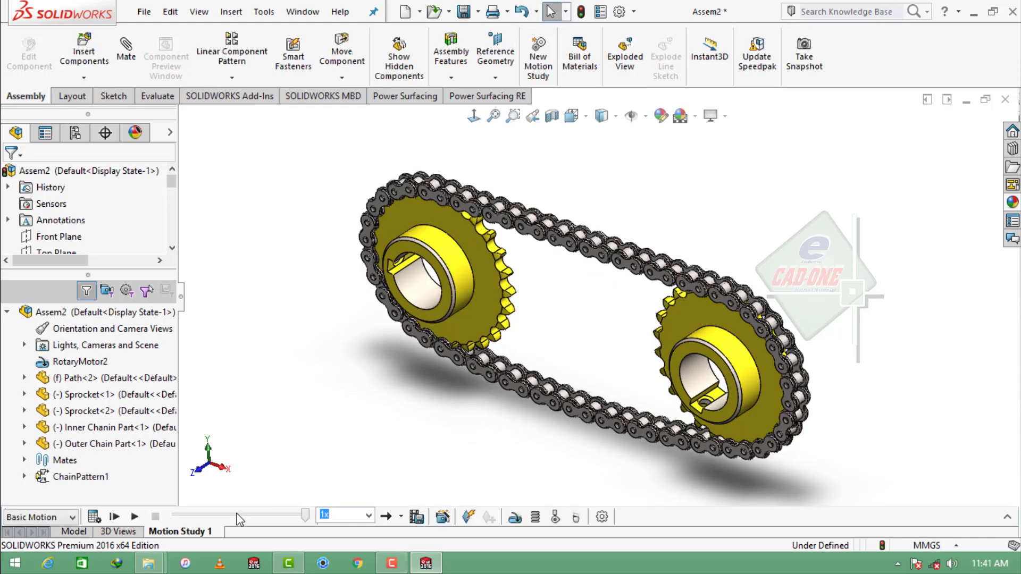
Save the animation as Assem2.avi with a custom 16:9 aspect ratio.
left_click(417, 516)
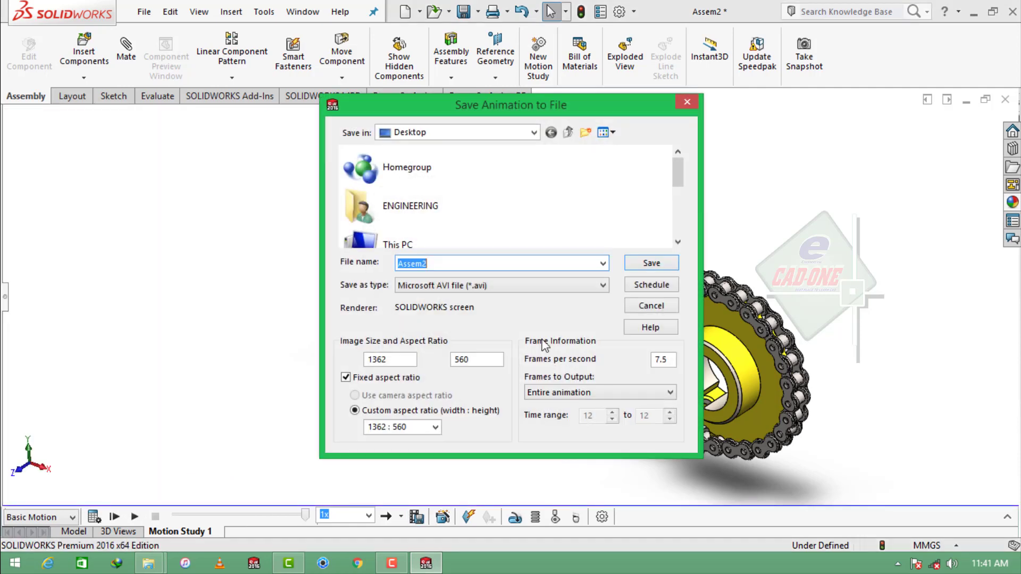
left_click(428, 425)
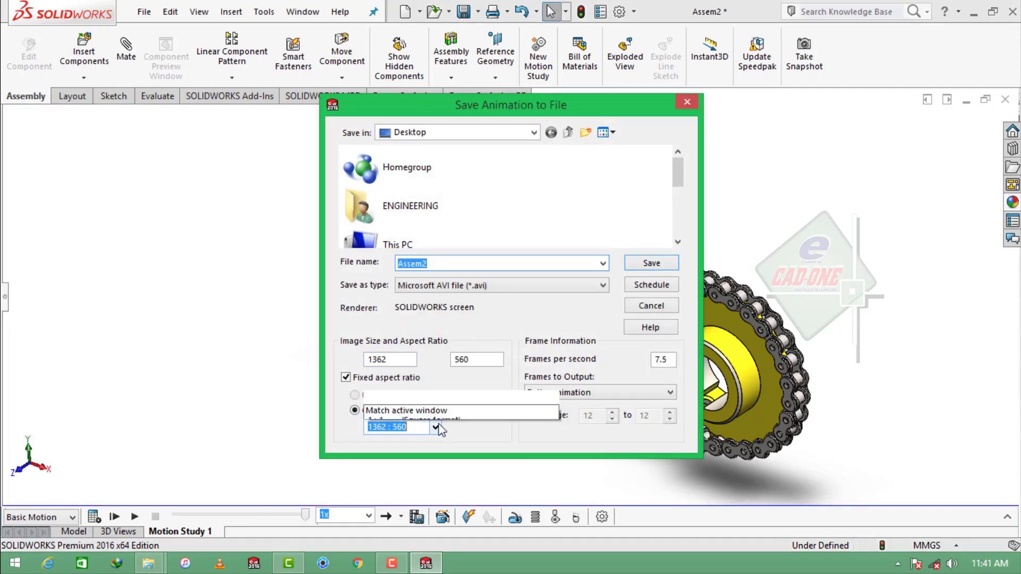
left_click(454, 298)
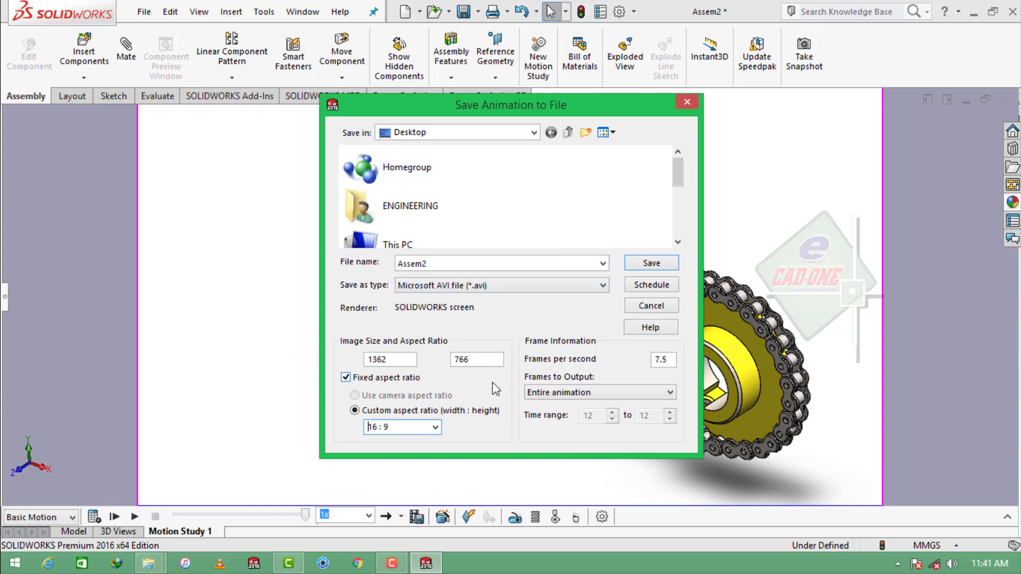
left_click(529, 285)
key("Return")
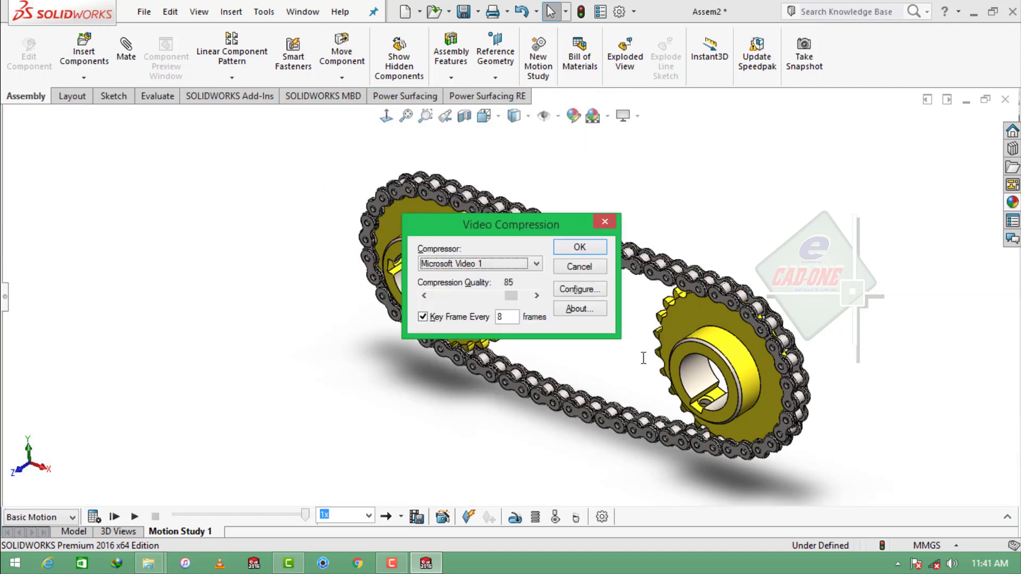
Use Microsoft Video 1 compression at quality 100 with periodic key frames off, and record the video.
left_click(434, 317)
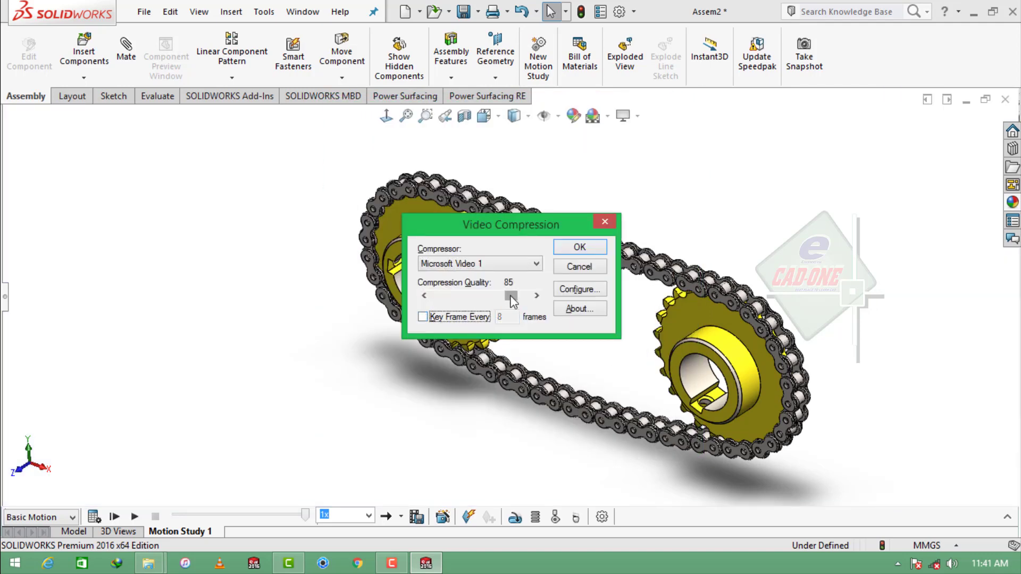
left_click(524, 264)
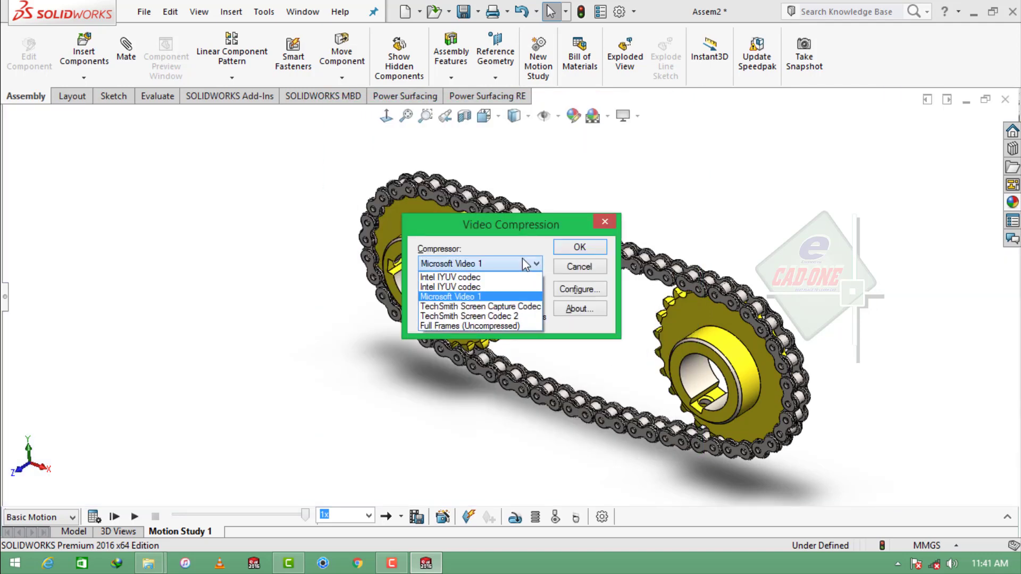
left_click(525, 264)
left_click(579, 248)
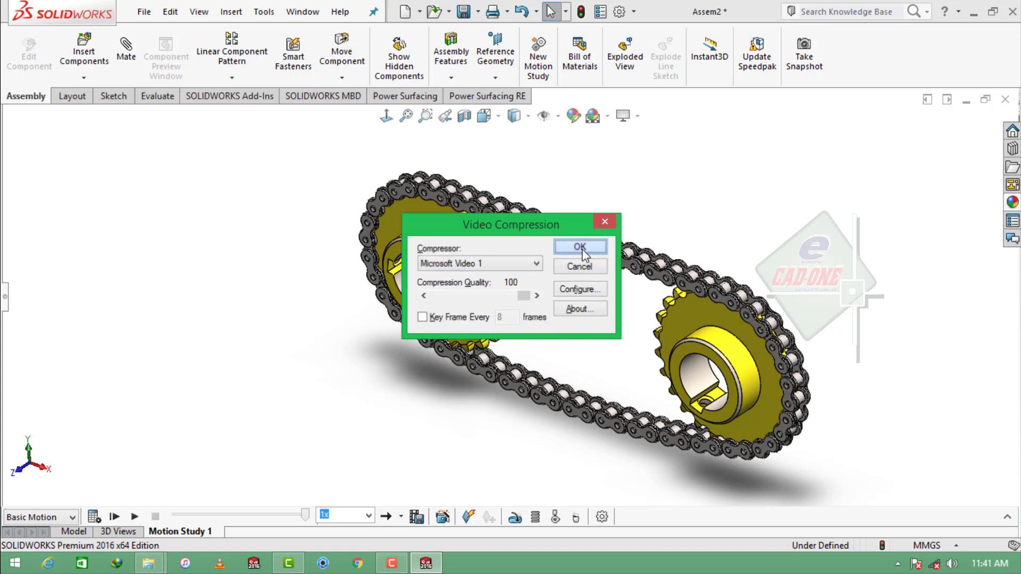